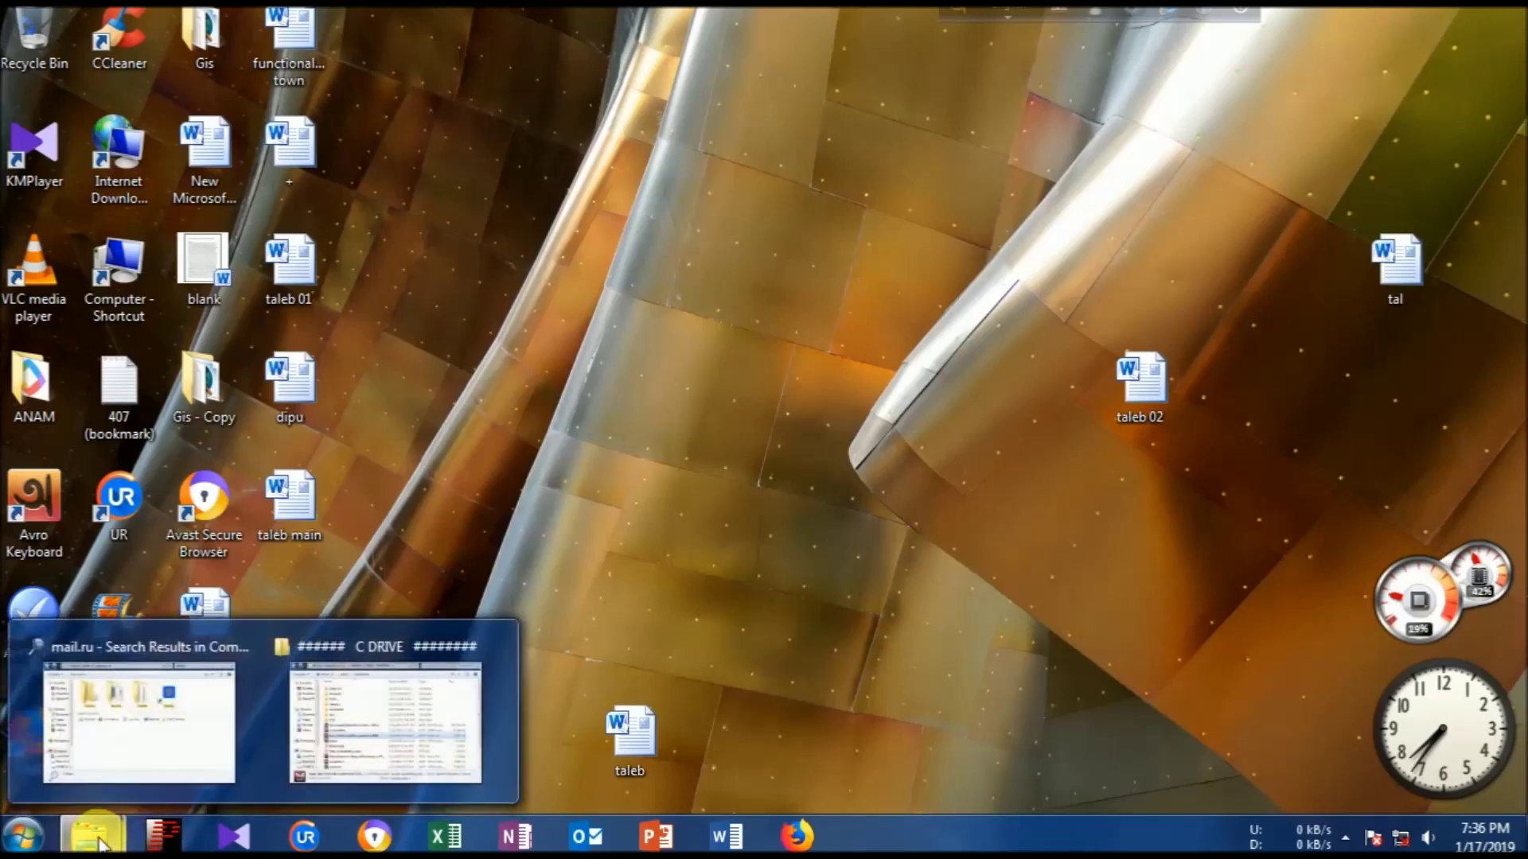
Switch to the 'mail.ru - Search Results in Computer' Explorer window from the taskbar.
{"action": "left_click", "coordinate": [112, 756]}
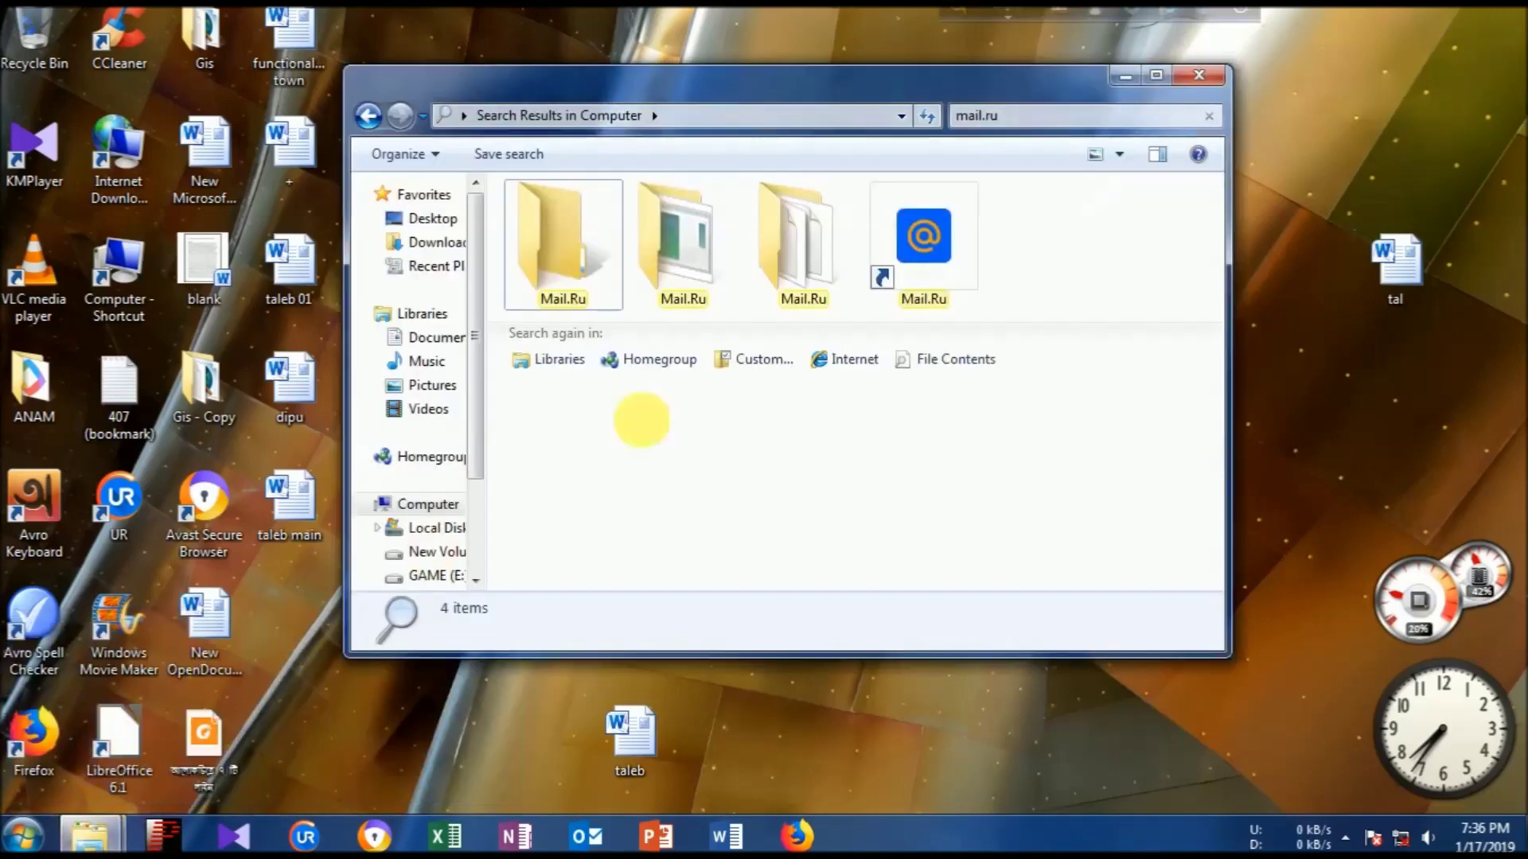
{"action": "left_click", "coordinate": [881, 280]}
{"action": "right_click", "coordinate": [882, 283]}
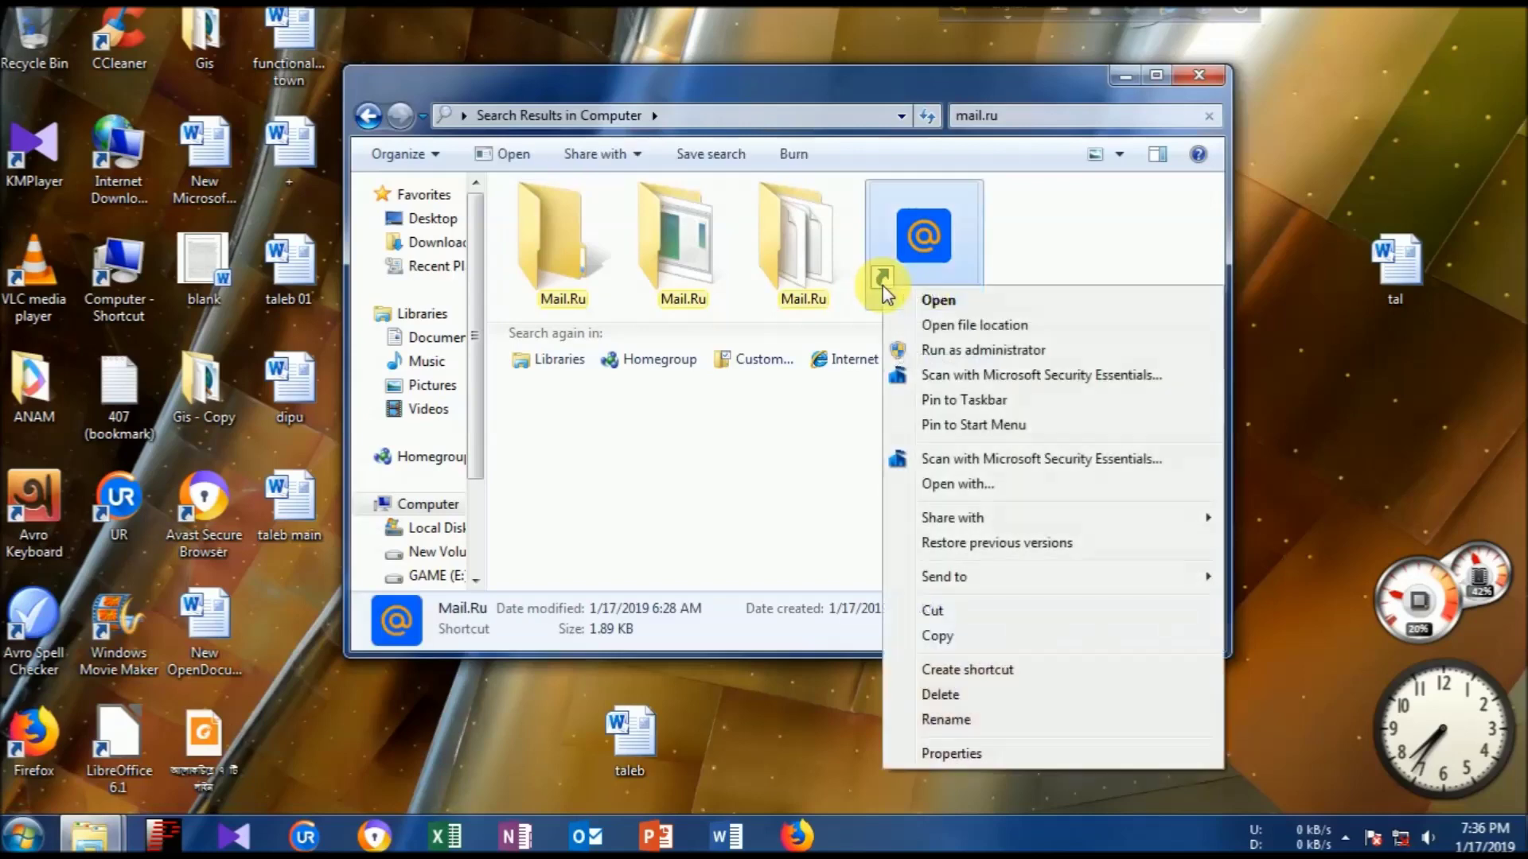
{"action": "left_click", "coordinate": [914, 325]}
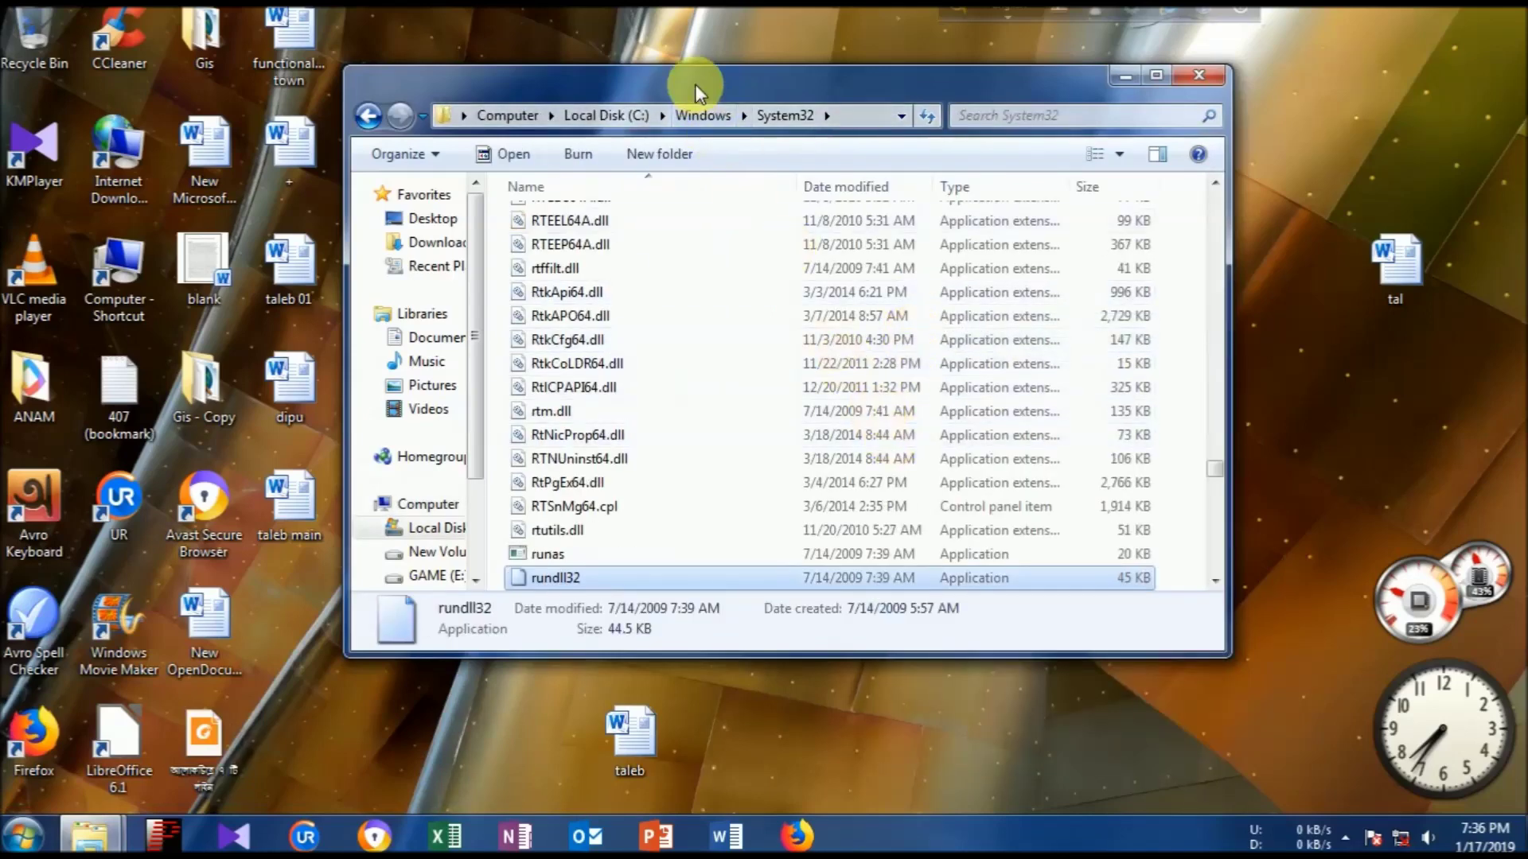
{"action": "mouse_move", "coordinate": [695, 85]}
{"action": "left_mouse_down"}
{"action": "mouse_move", "coordinate": [694, 99]}
{"action": "mouse_move", "coordinate": [695, 83]}
{"action": "left_mouse_up"}
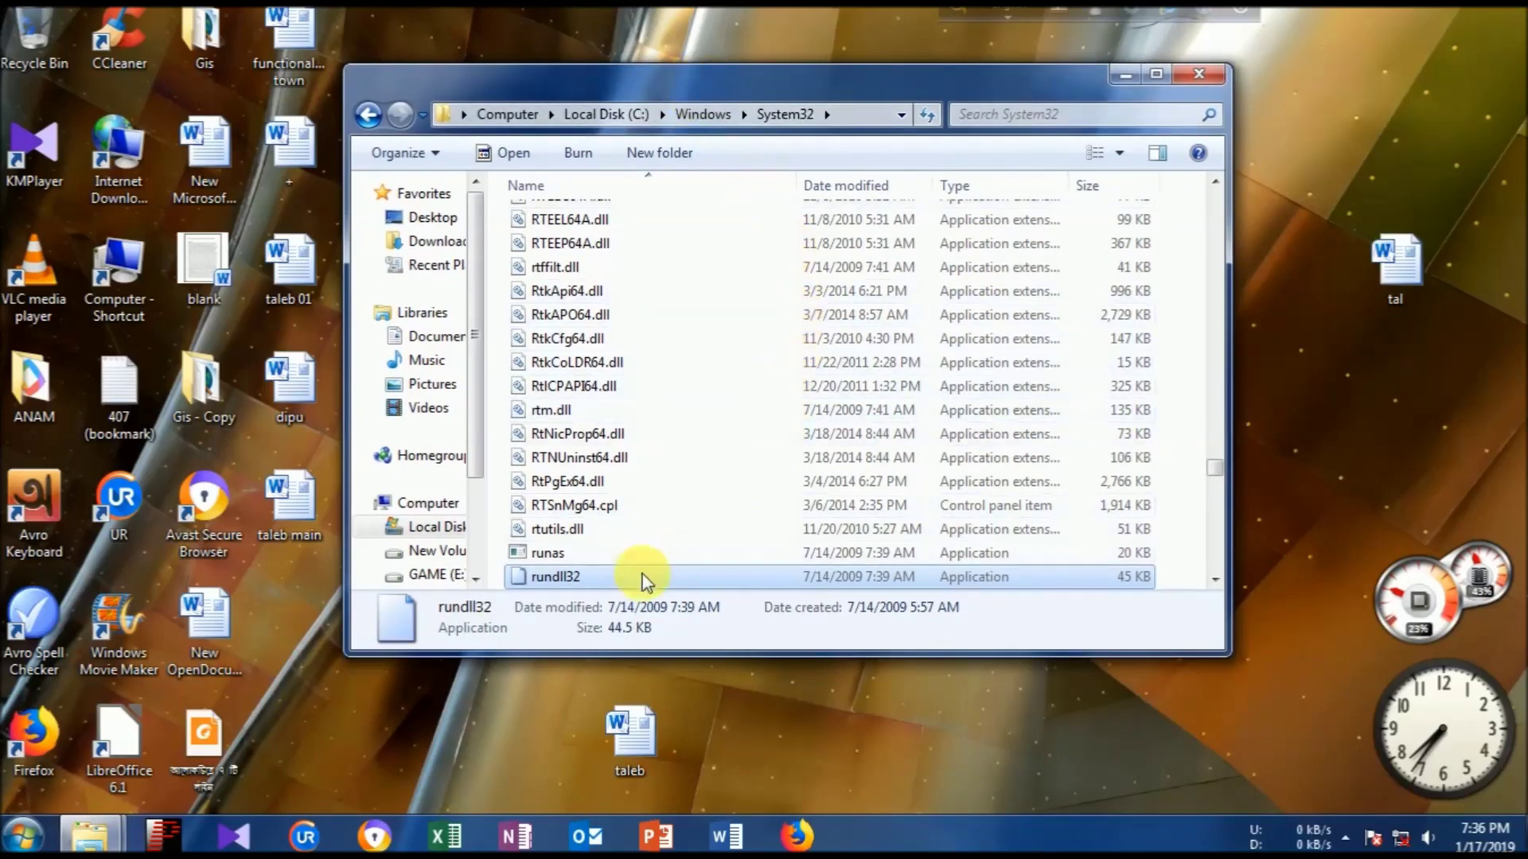
{"action": "left_click", "coordinate": [367, 116]}
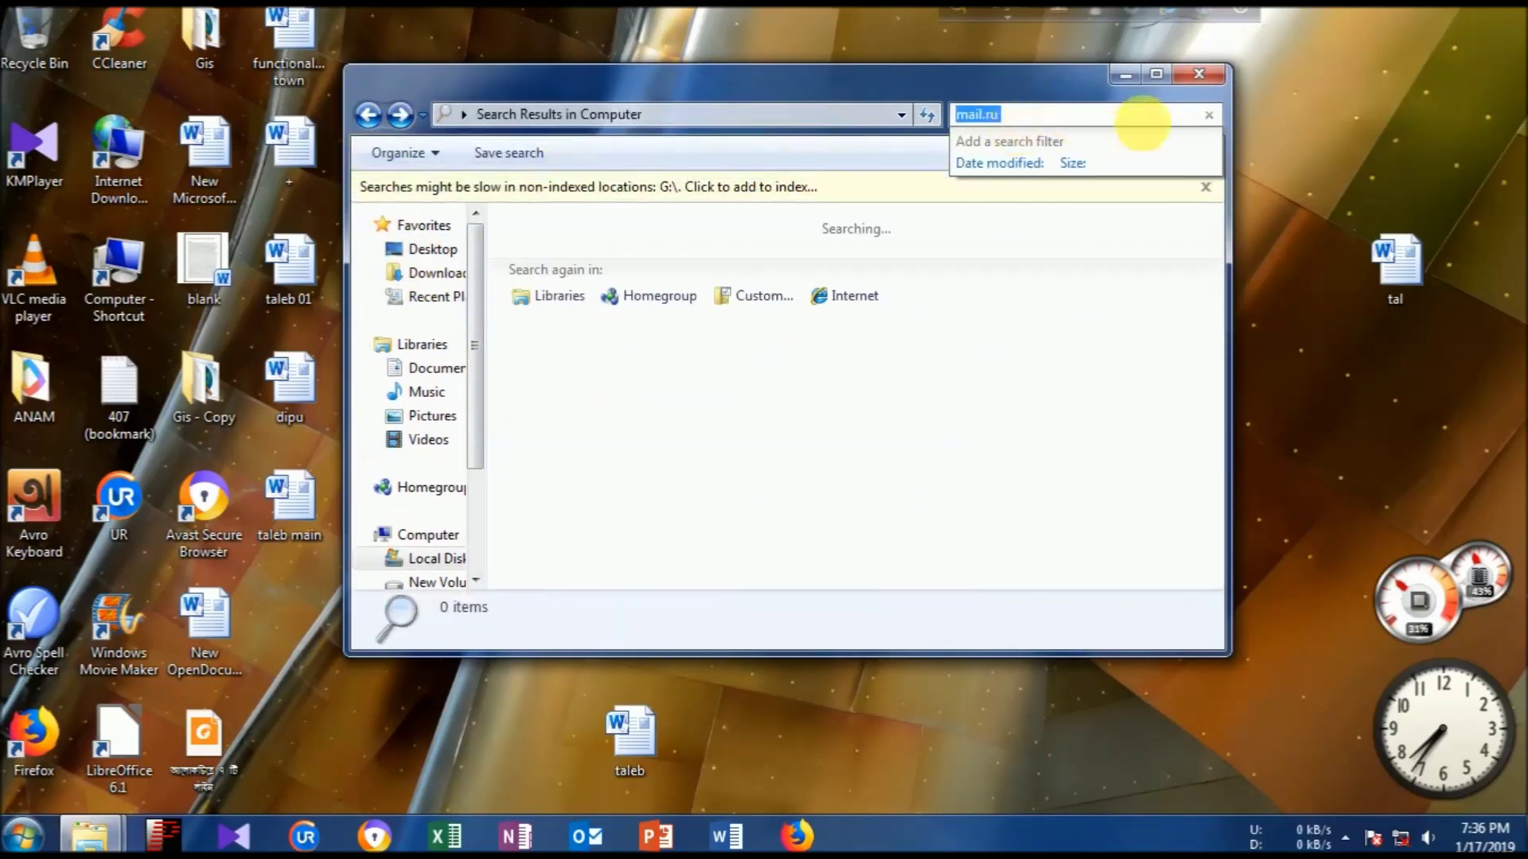
{"action": "left_click", "coordinate": [1203, 192]}
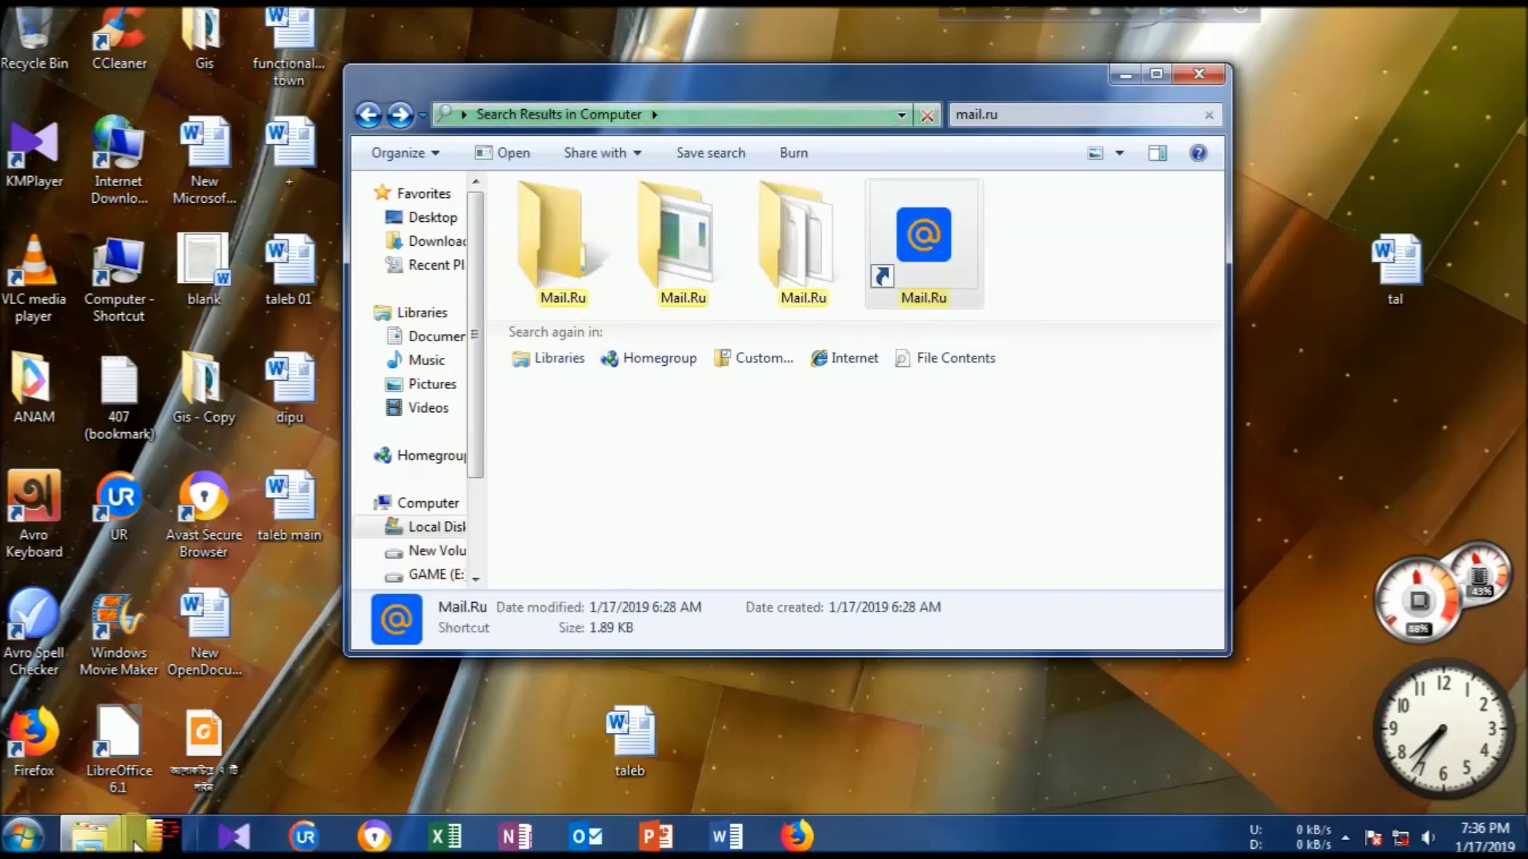
{"action": "left_click", "coordinate": [16, 836]}
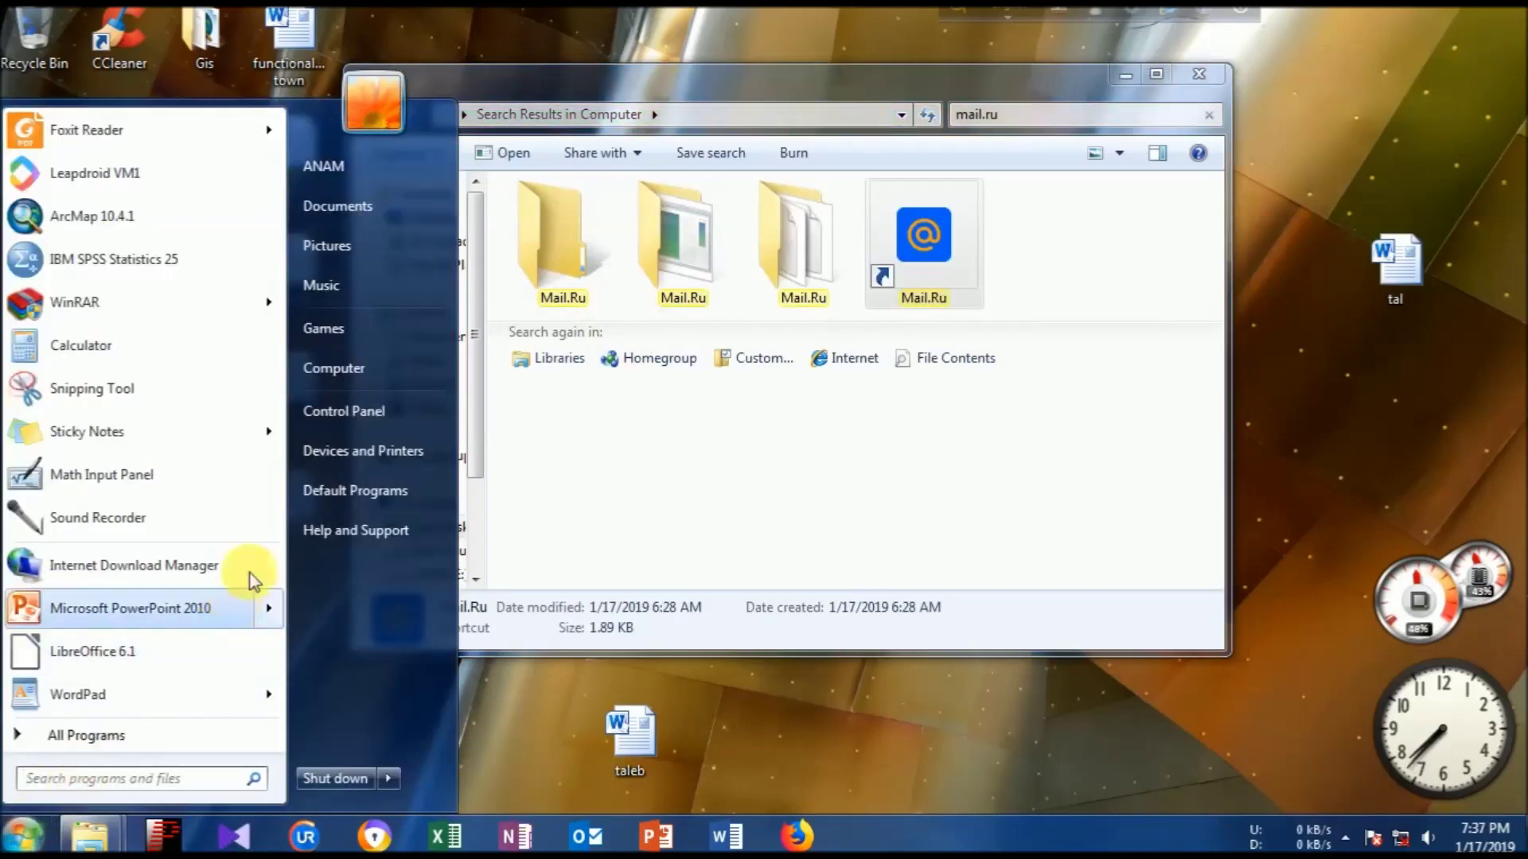
{"action": "left_click", "coordinate": [332, 412]}
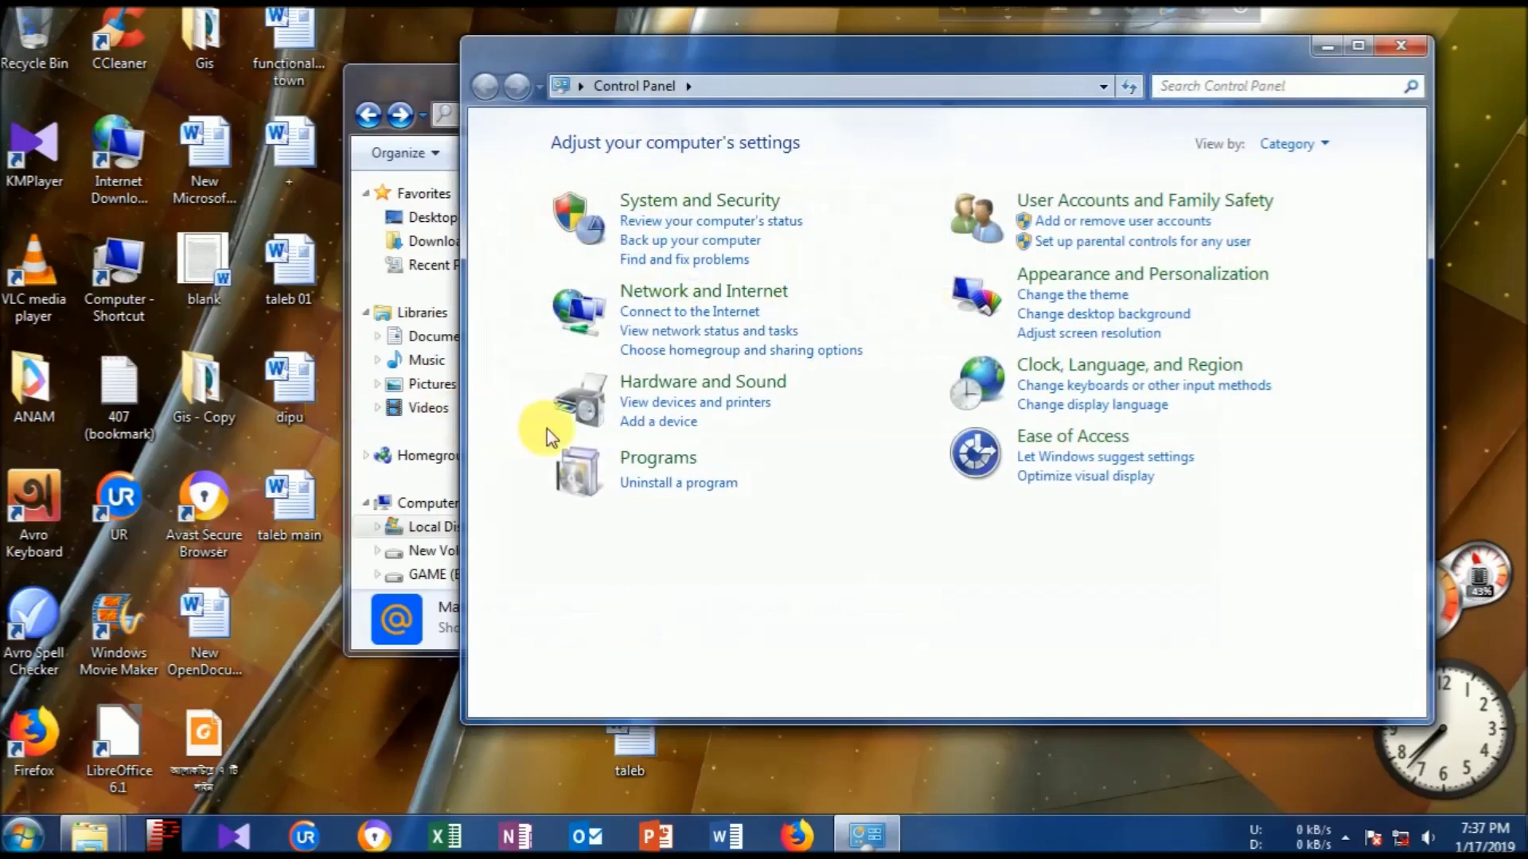
{"action": "left_click", "coordinate": [651, 485]}
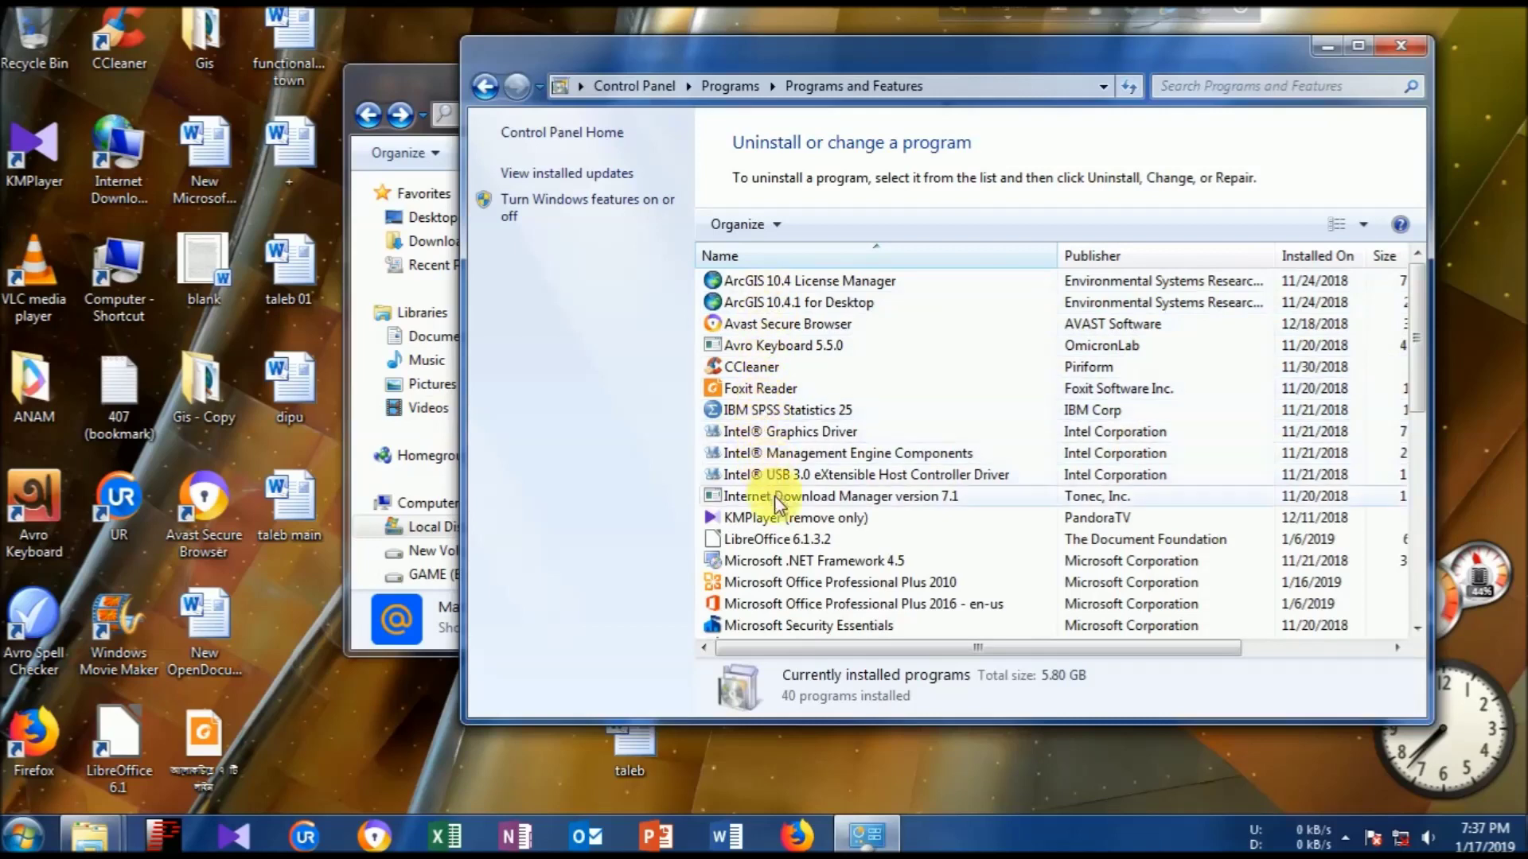
{"action": "scroll", "coordinate": [785, 549], "scroll_direction": "down", "scroll_amount": 1}
{"action": "scroll", "coordinate": [785, 549], "scroll_direction": "down", "scroll_amount": 1}
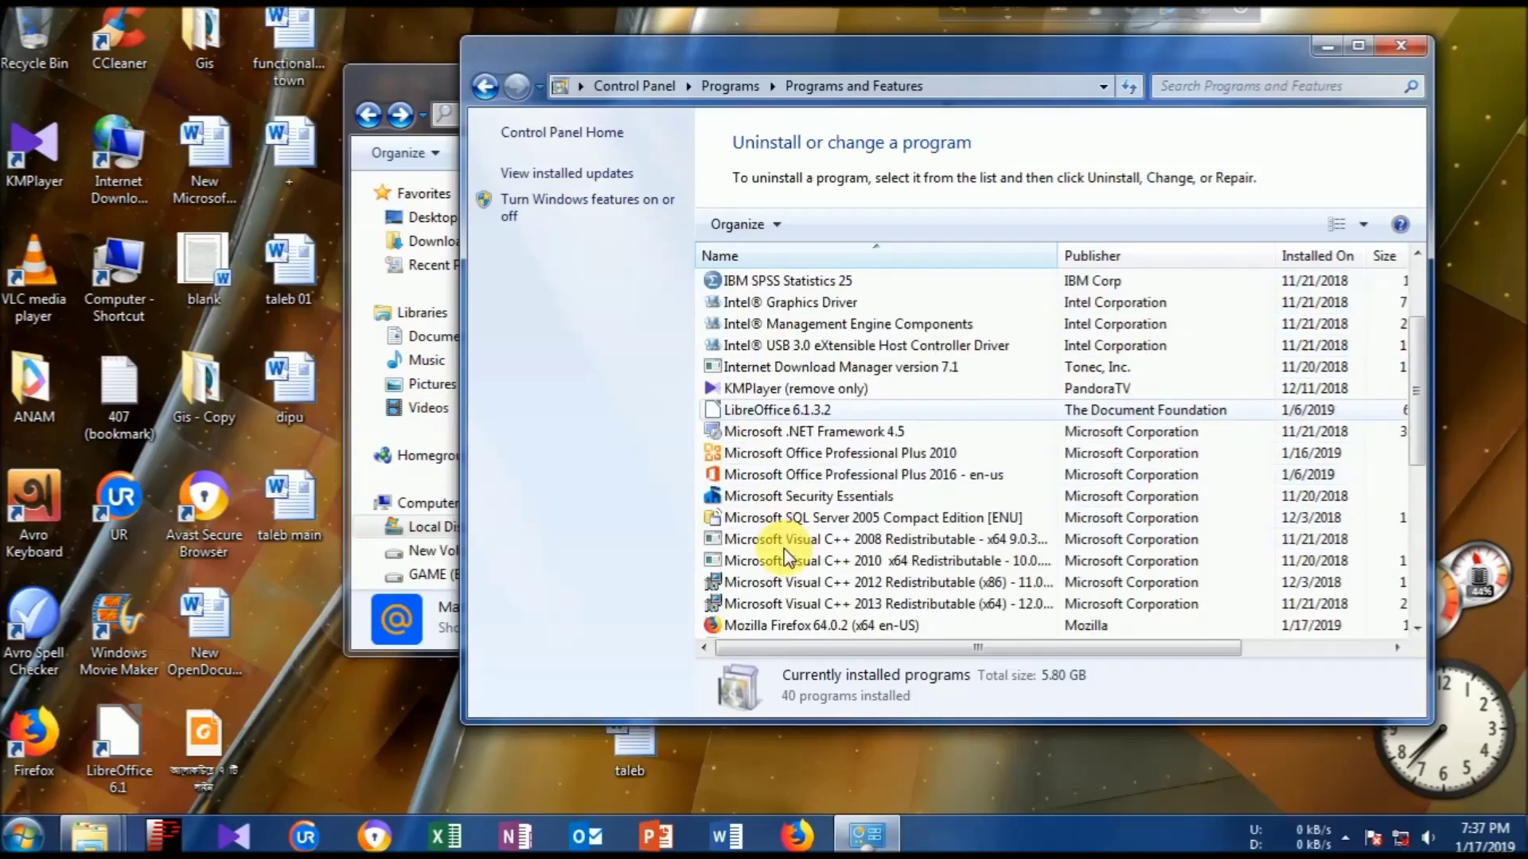
{"action": "scroll", "coordinate": [785, 549], "scroll_direction": "down", "scroll_amount": 2}
{"action": "scroll", "coordinate": [784, 555], "scroll_direction": "down", "scroll_amount": 1}
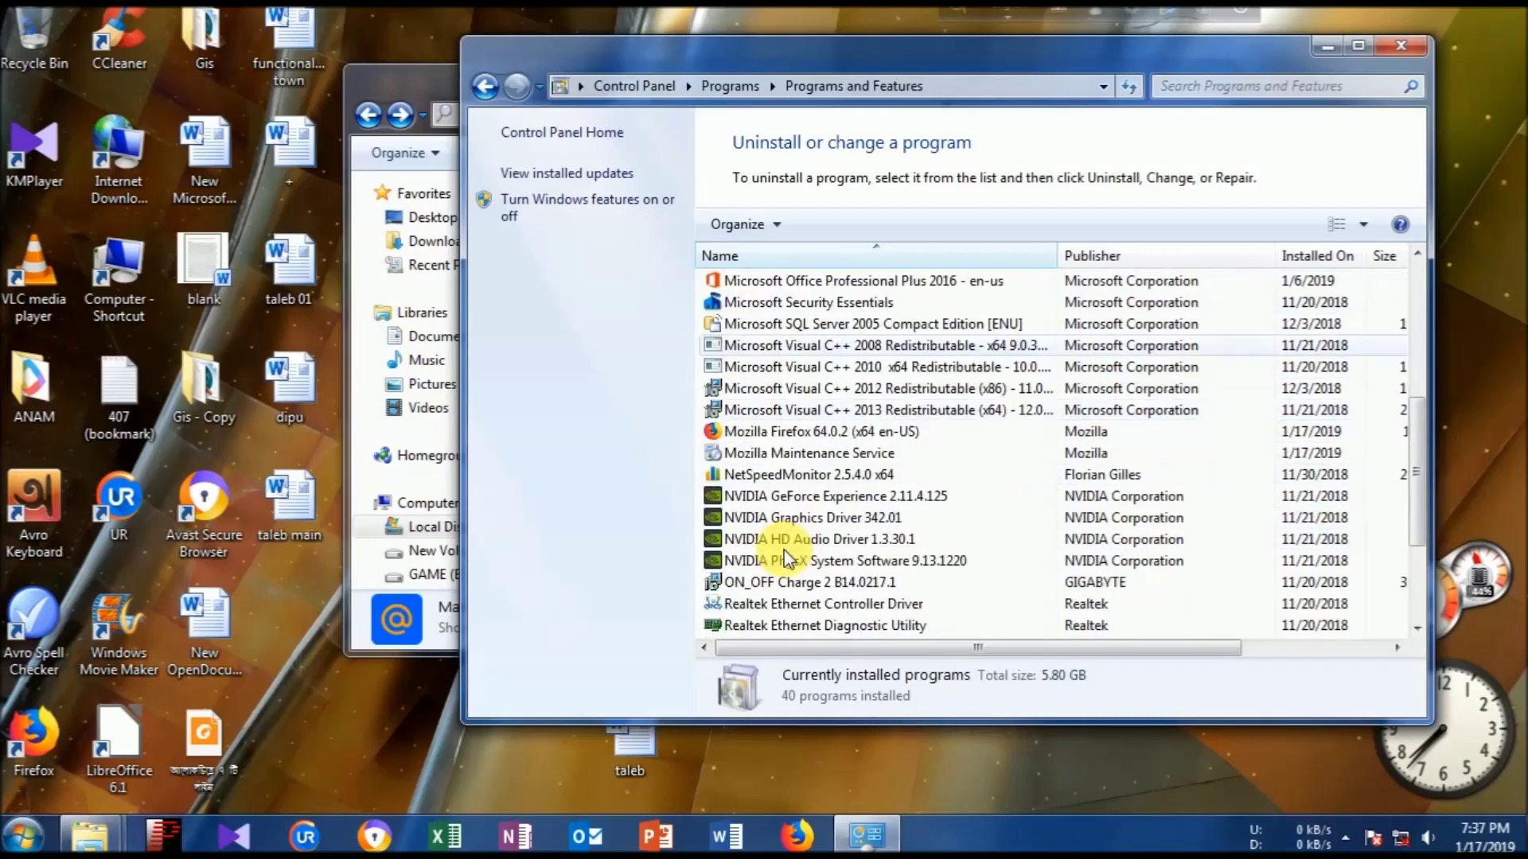
{"action": "scroll", "coordinate": [784, 555], "scroll_direction": "down", "scroll_amount": 1}
{"action": "scroll", "coordinate": [785, 554], "scroll_direction": "down", "scroll_amount": 1}
{"action": "scroll", "coordinate": [785, 557], "scroll_direction": "down", "scroll_amount": 1}
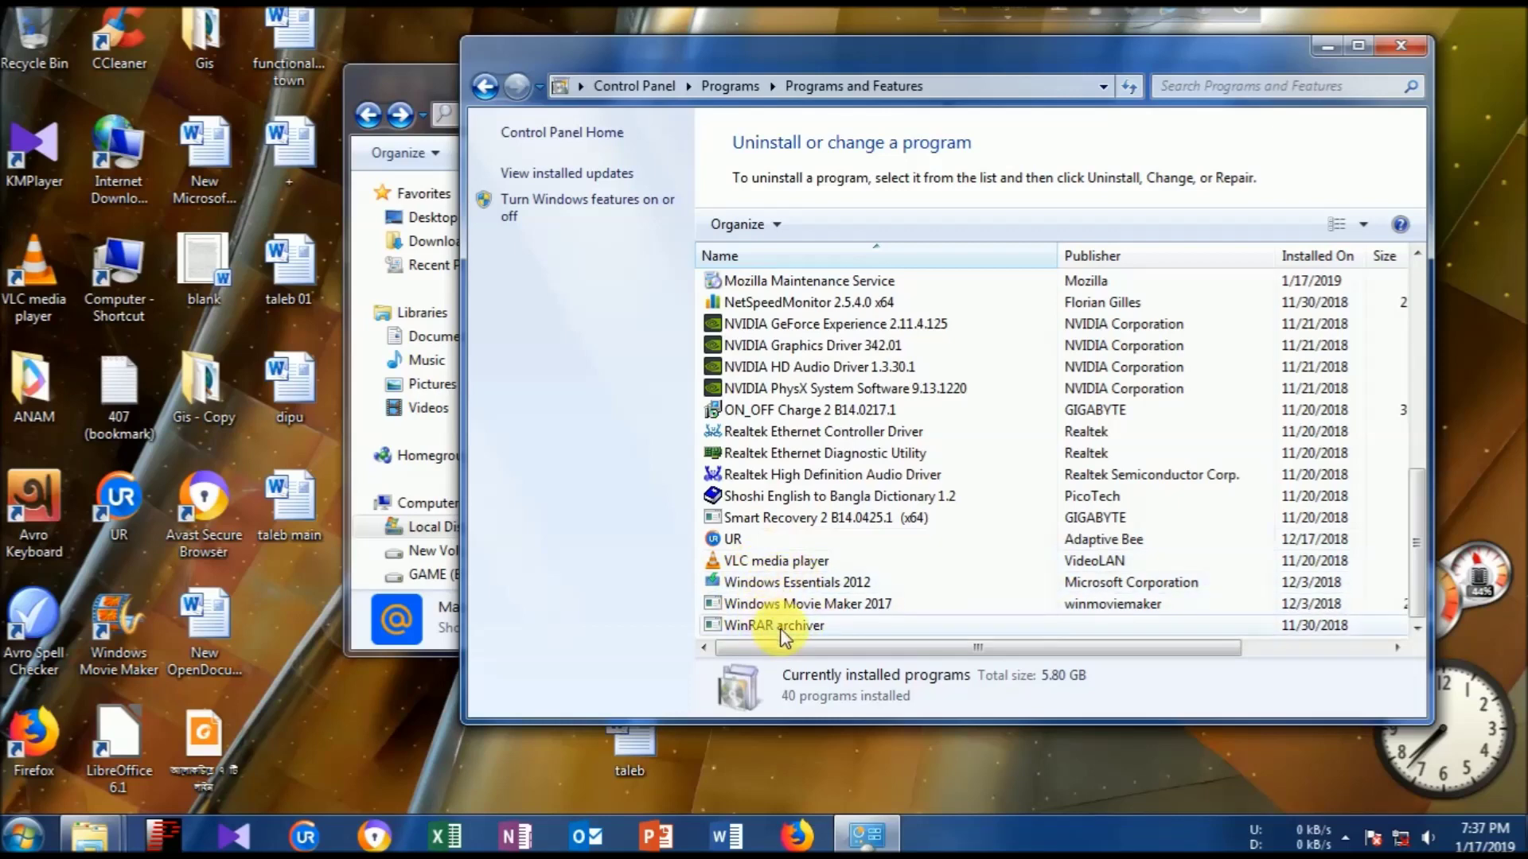
{"action": "scroll", "coordinate": [782, 629], "scroll_direction": "up", "scroll_amount": 1}
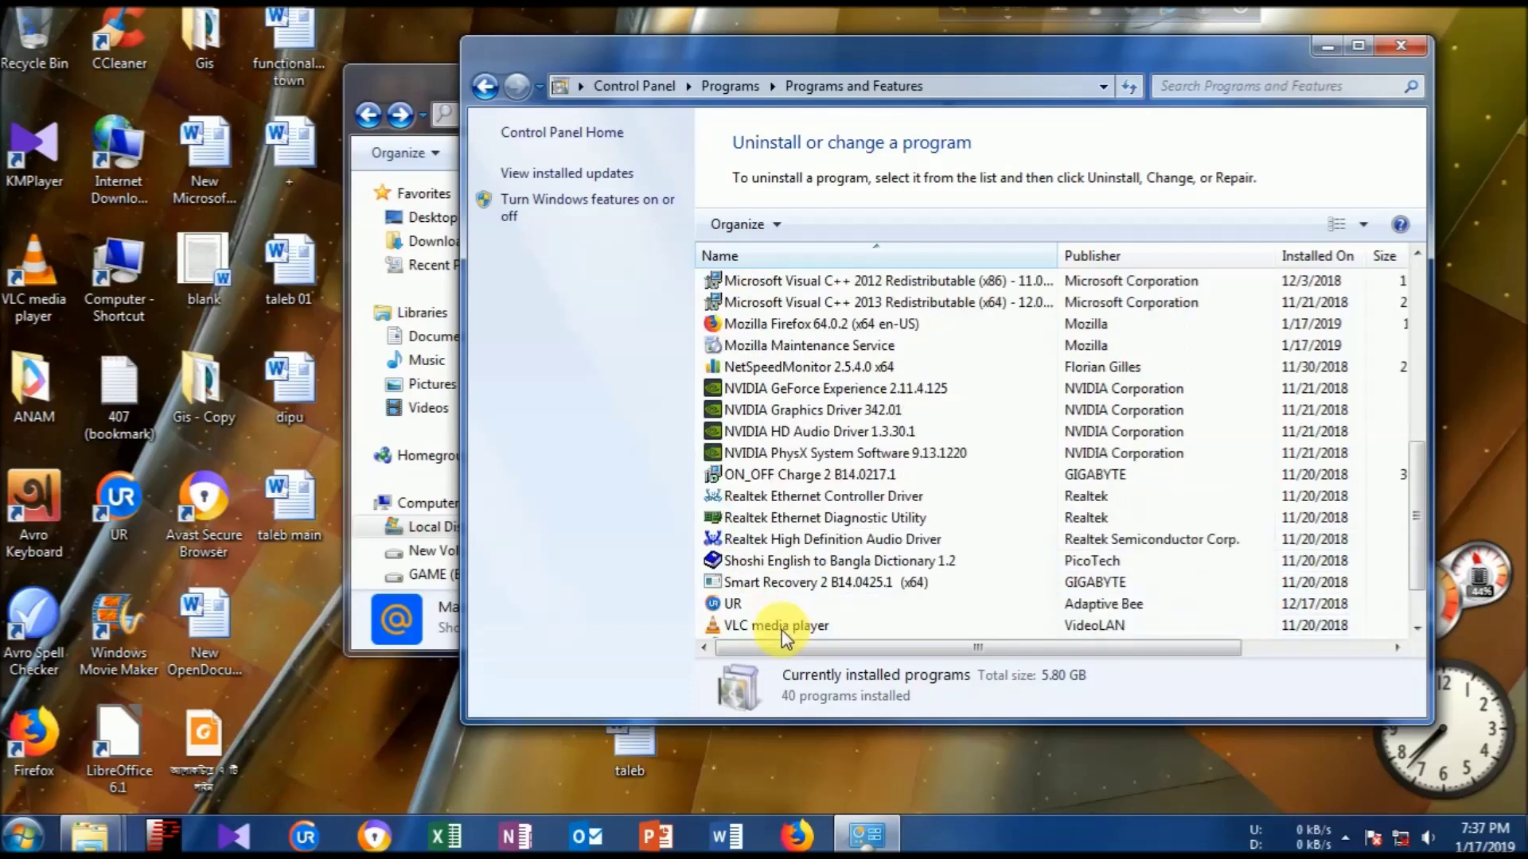
{"action": "scroll", "coordinate": [782, 629], "scroll_direction": "up", "scroll_amount": 1}
{"action": "scroll", "coordinate": [781, 629], "scroll_direction": "up", "scroll_amount": 1}
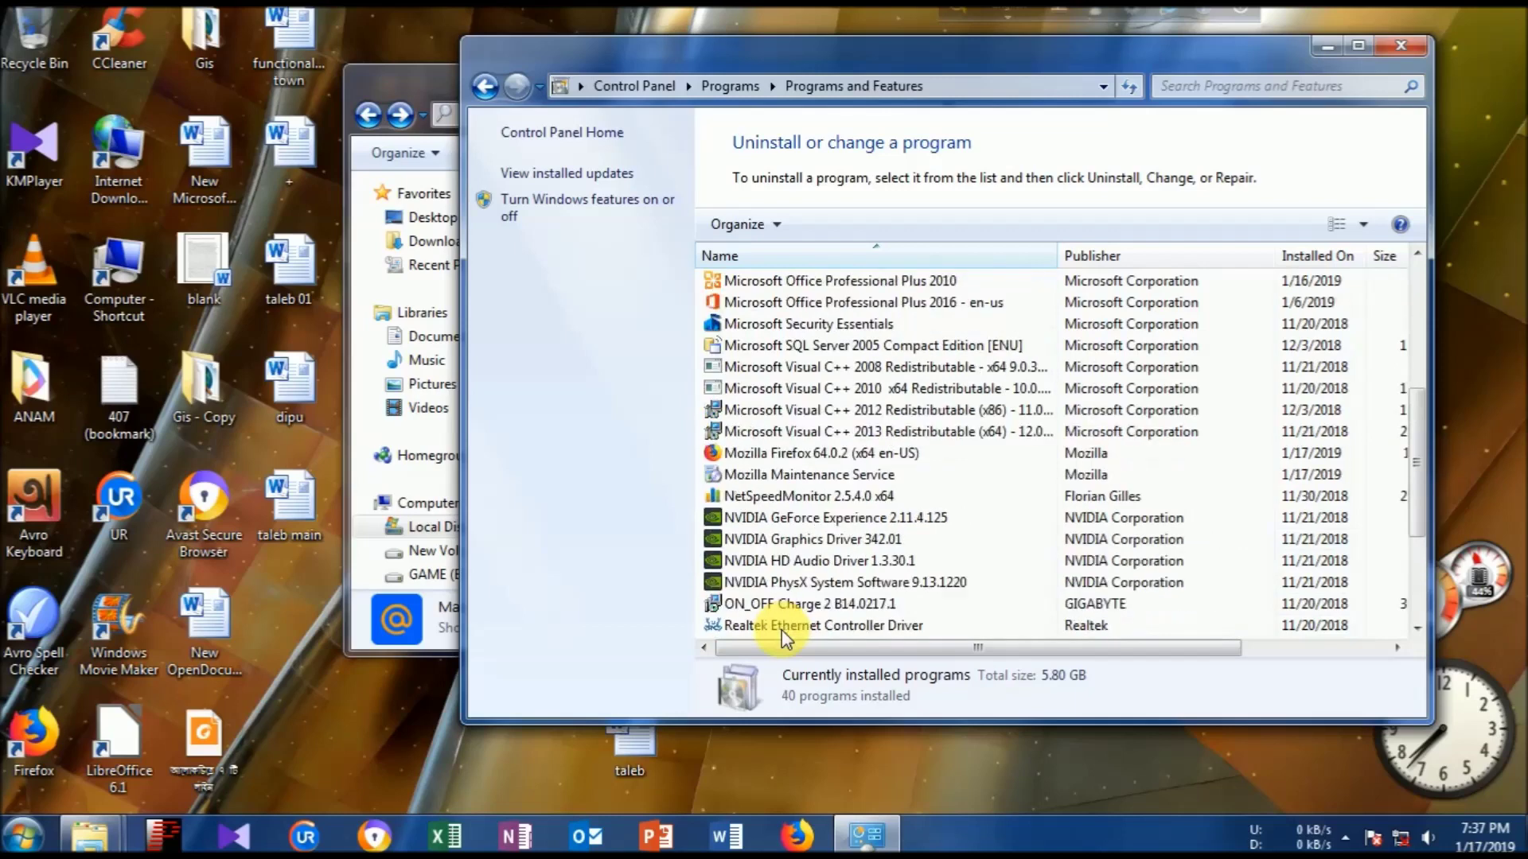
{"action": "scroll", "coordinate": [782, 629], "scroll_direction": "up", "scroll_amount": 1}
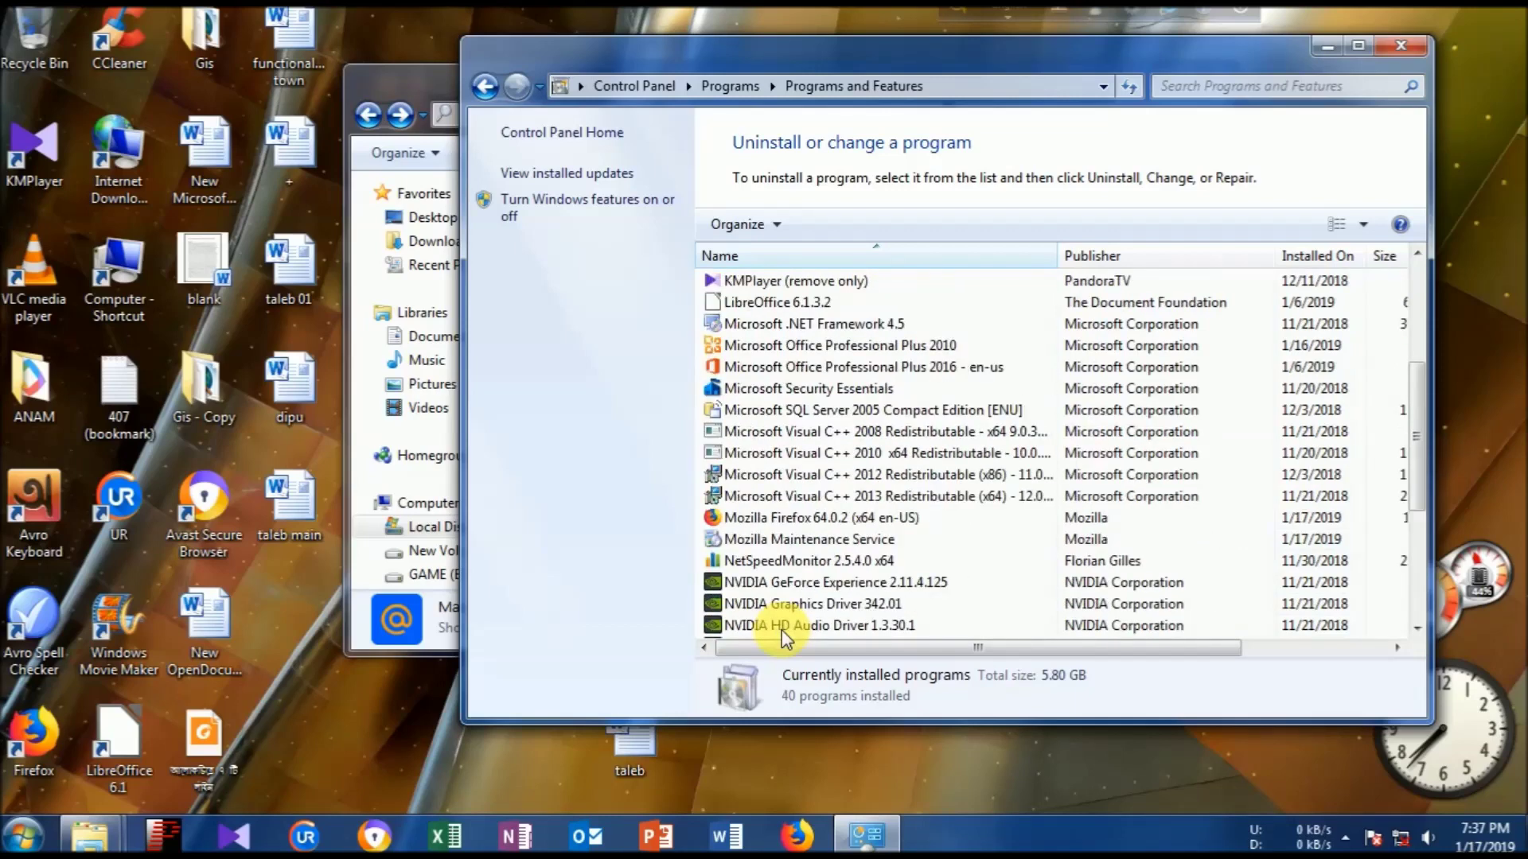
{"action": "scroll", "coordinate": [782, 628], "scroll_direction": "up", "scroll_amount": 1}
{"action": "scroll", "coordinate": [782, 629], "scroll_direction": "up", "scroll_amount": 1}
{"action": "scroll", "coordinate": [781, 629], "scroll_direction": "up", "scroll_amount": 1}
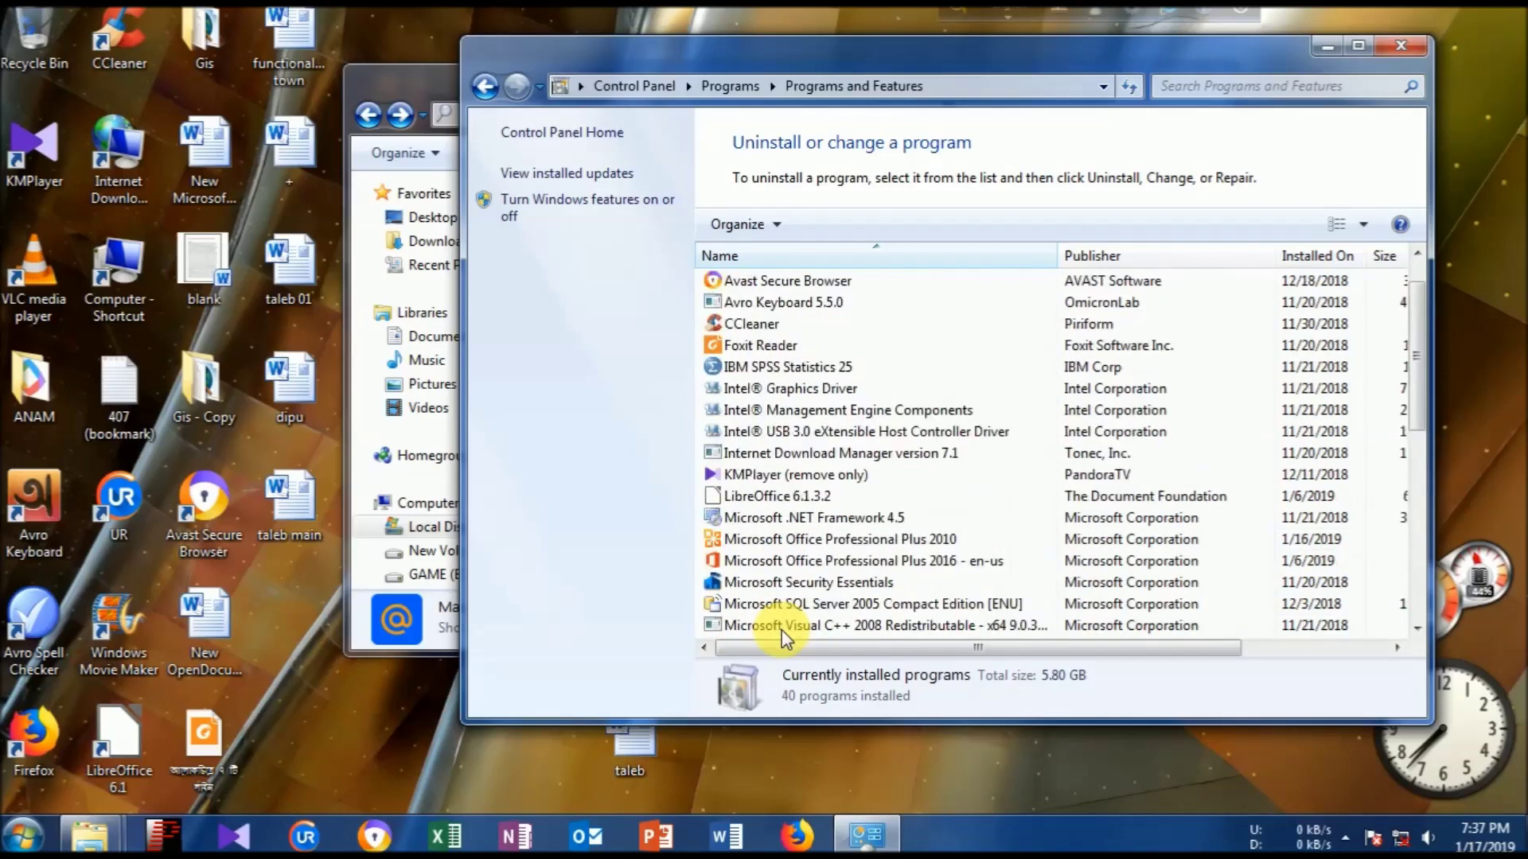
{"action": "scroll", "coordinate": [781, 628], "scroll_direction": "up", "scroll_amount": 1}
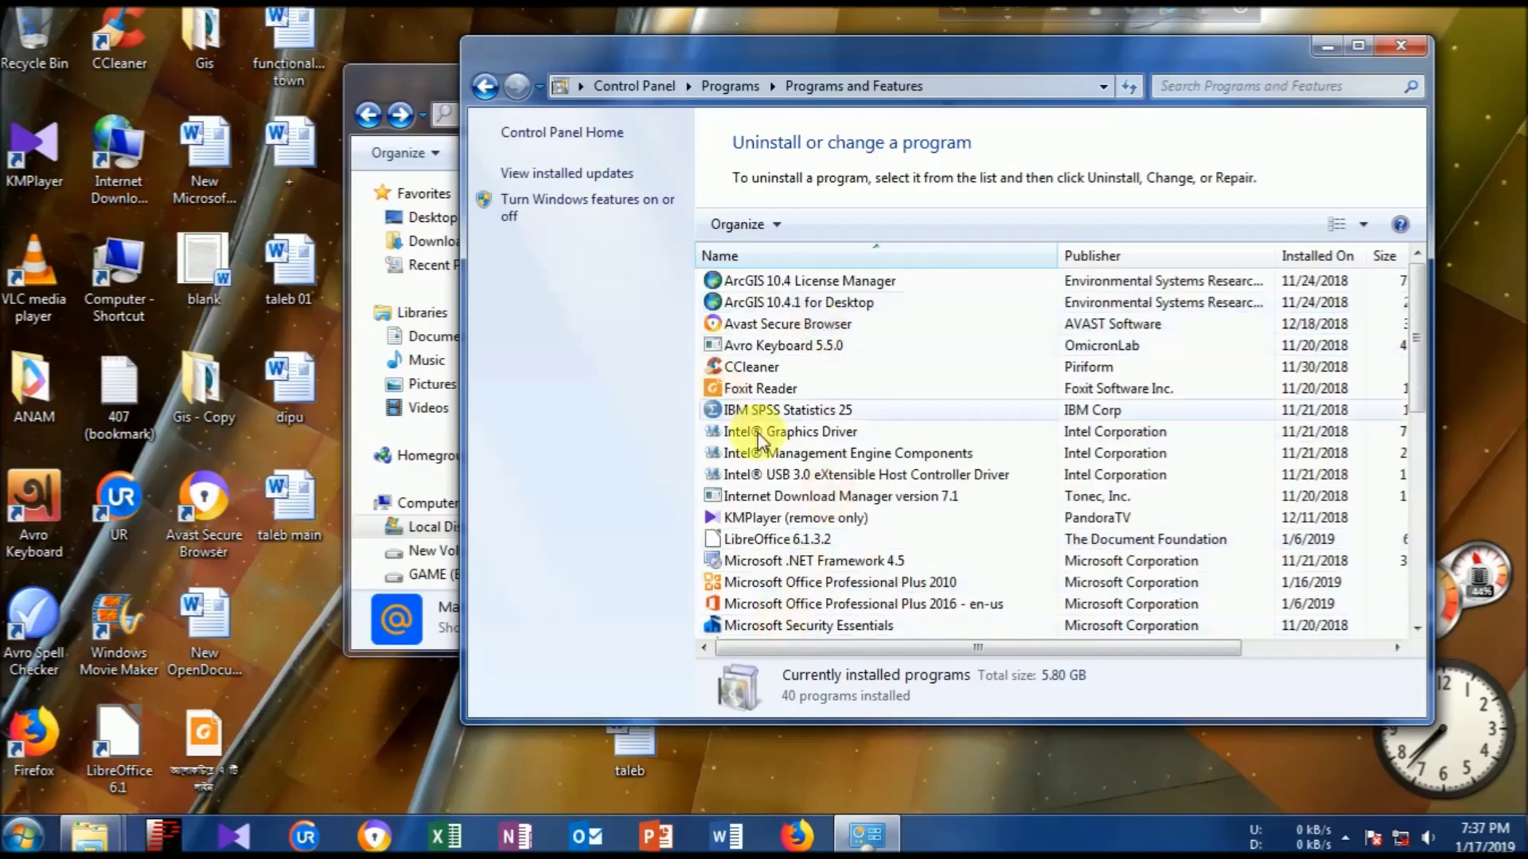
{"action": "left_click", "coordinate": [1424, 44]}
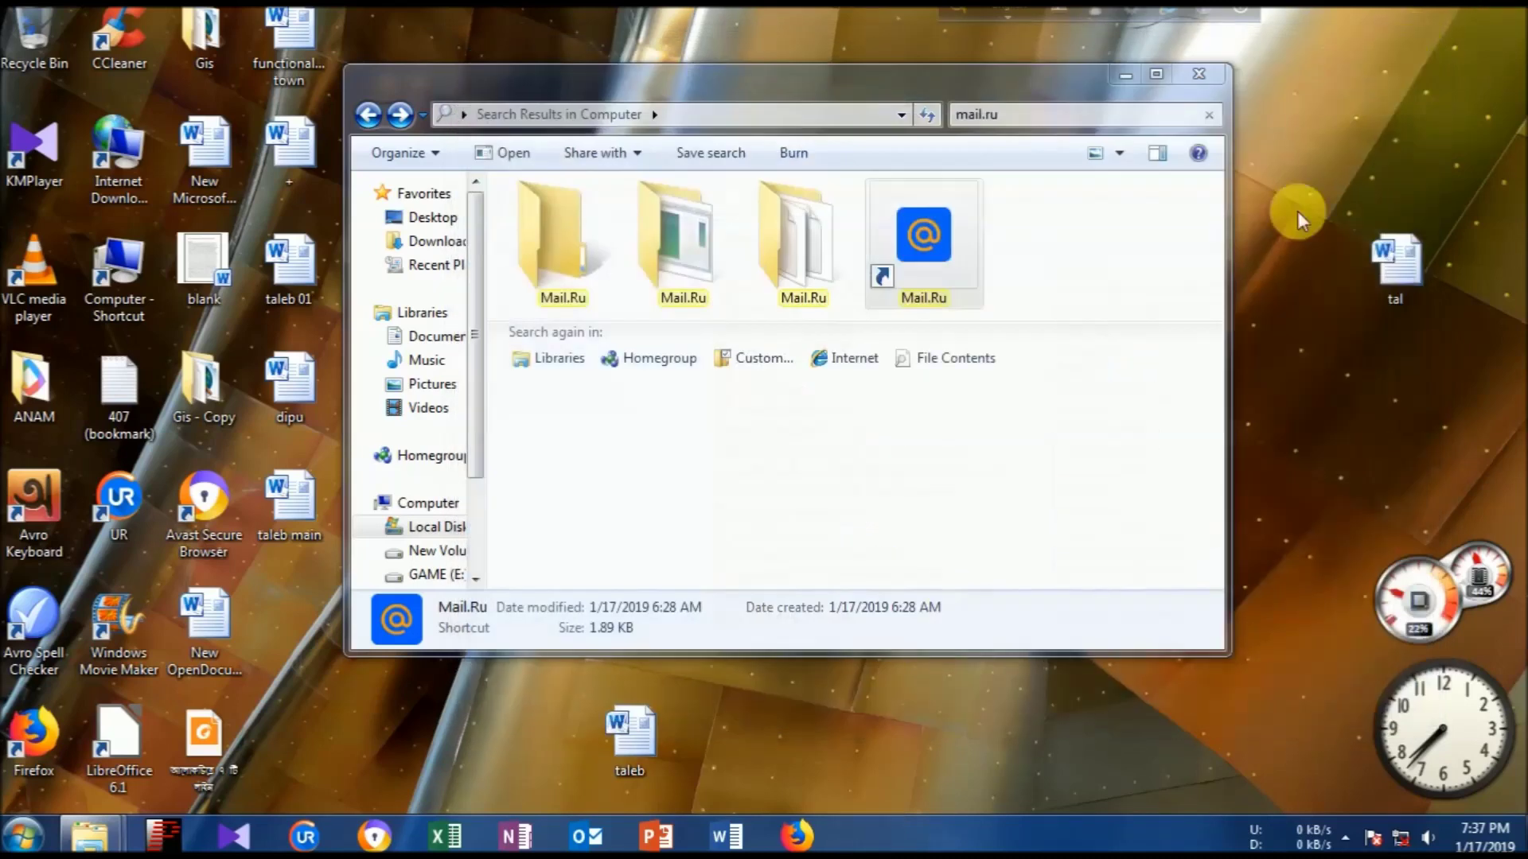
Launch Firefox and open its Options page from the main menu.
{"action": "left_click", "coordinate": [788, 842]}
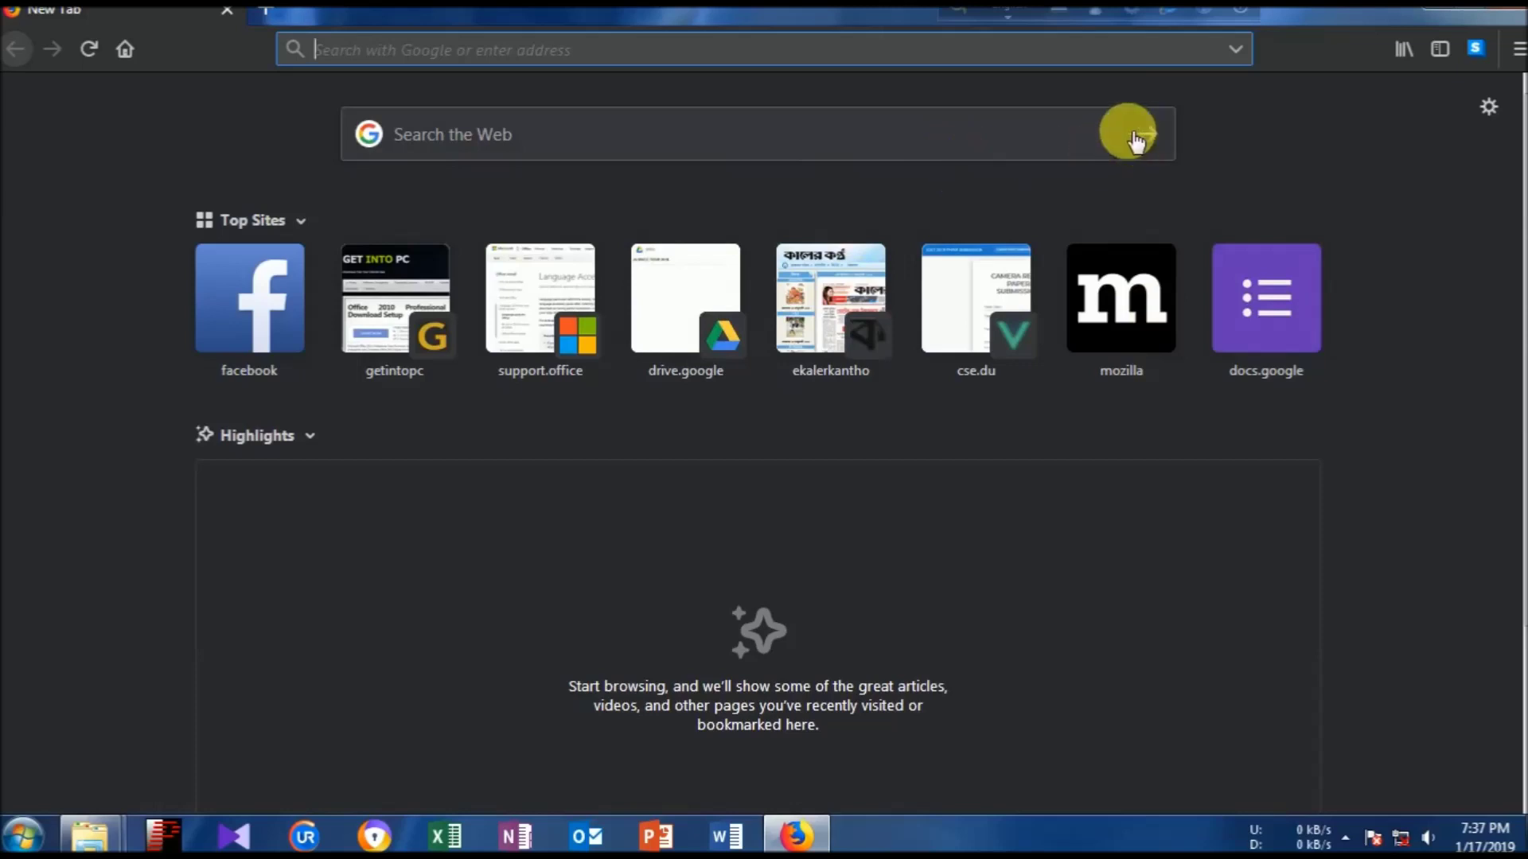
{"action": "left_click", "coordinate": [1517, 51]}
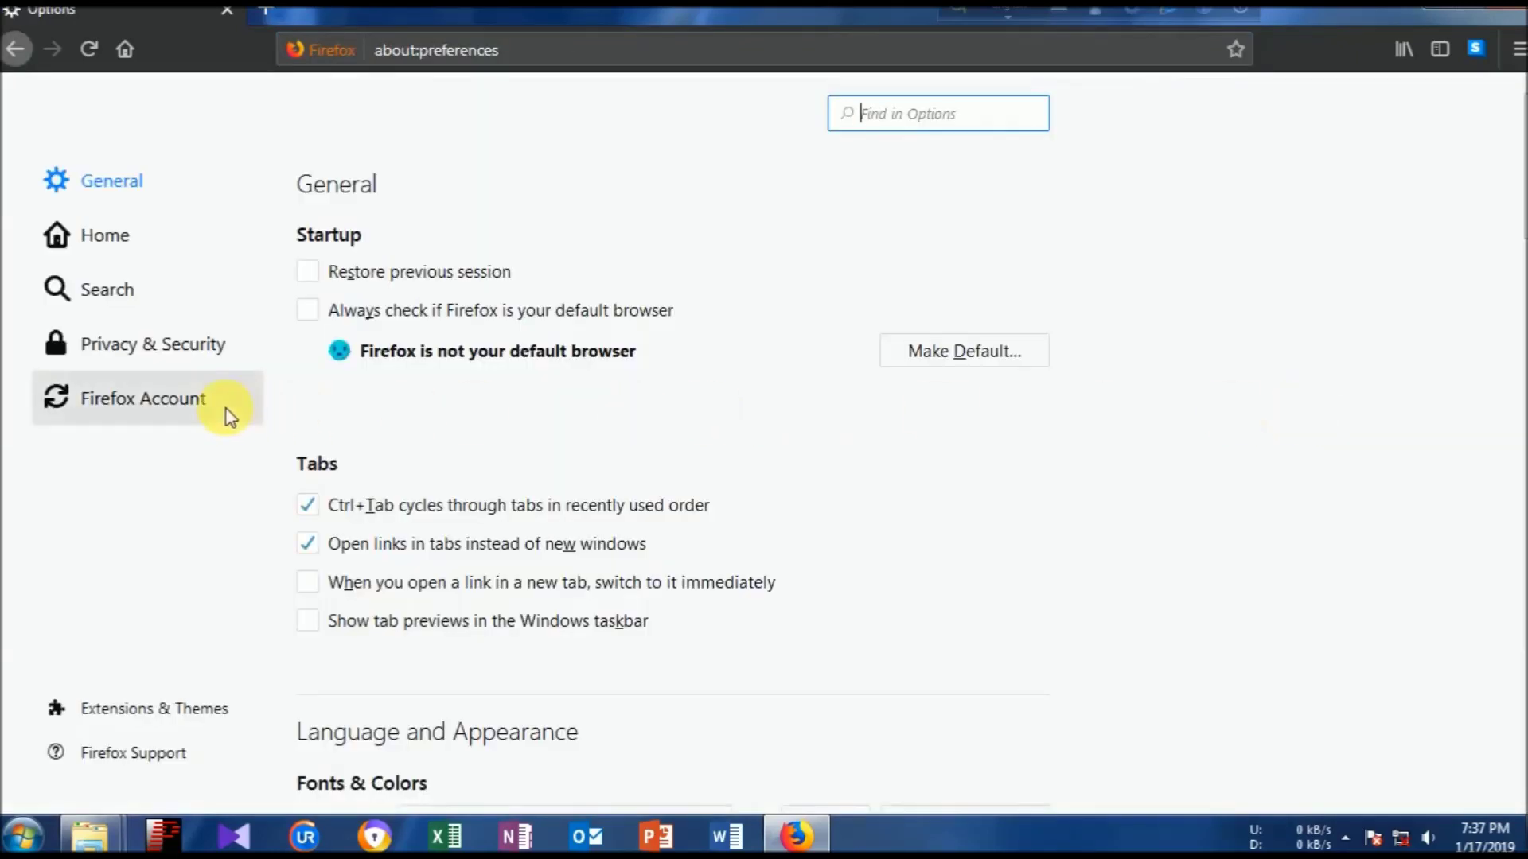
{"action": "left_click", "coordinate": [191, 706]}
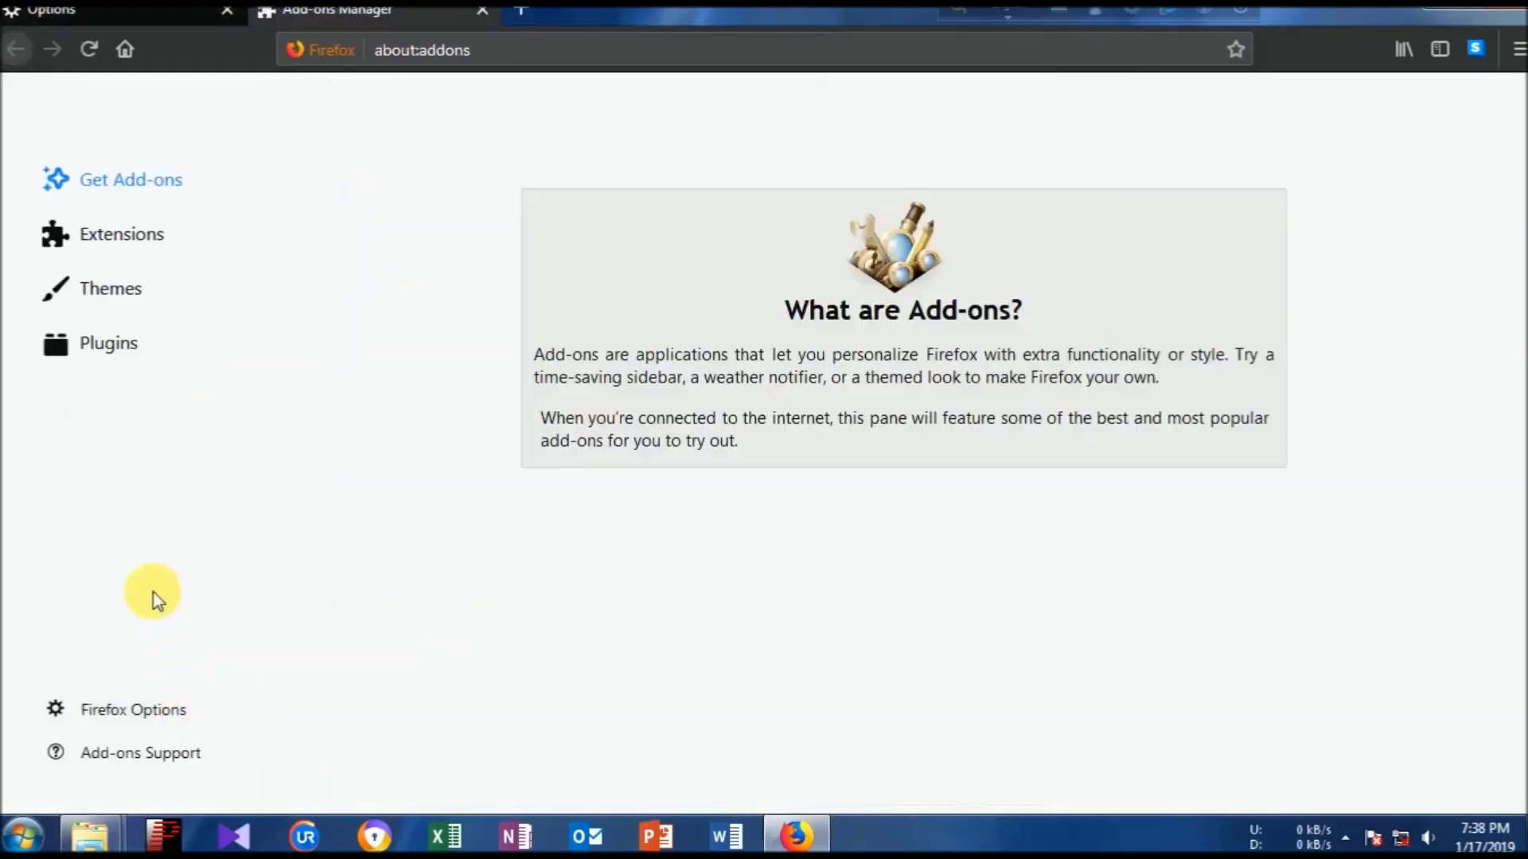
Review the Extensions, Themes and Plugins lists, finding only HTTPS Everywhere, and cancel closing Firefox.
{"action": "left_click", "coordinate": [107, 243]}
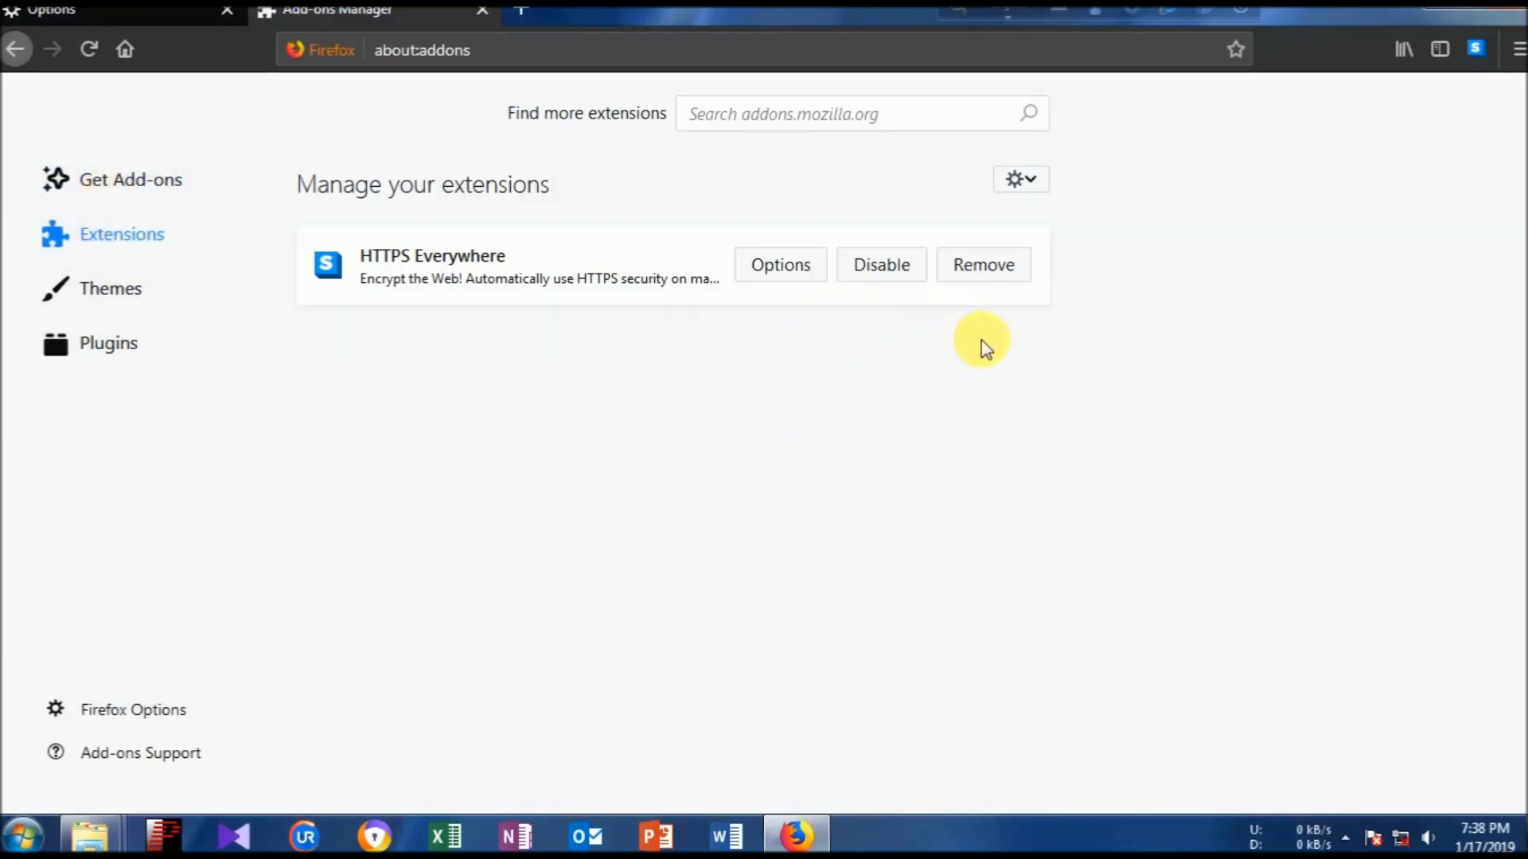
{"action": "left_click", "coordinate": [109, 199]}
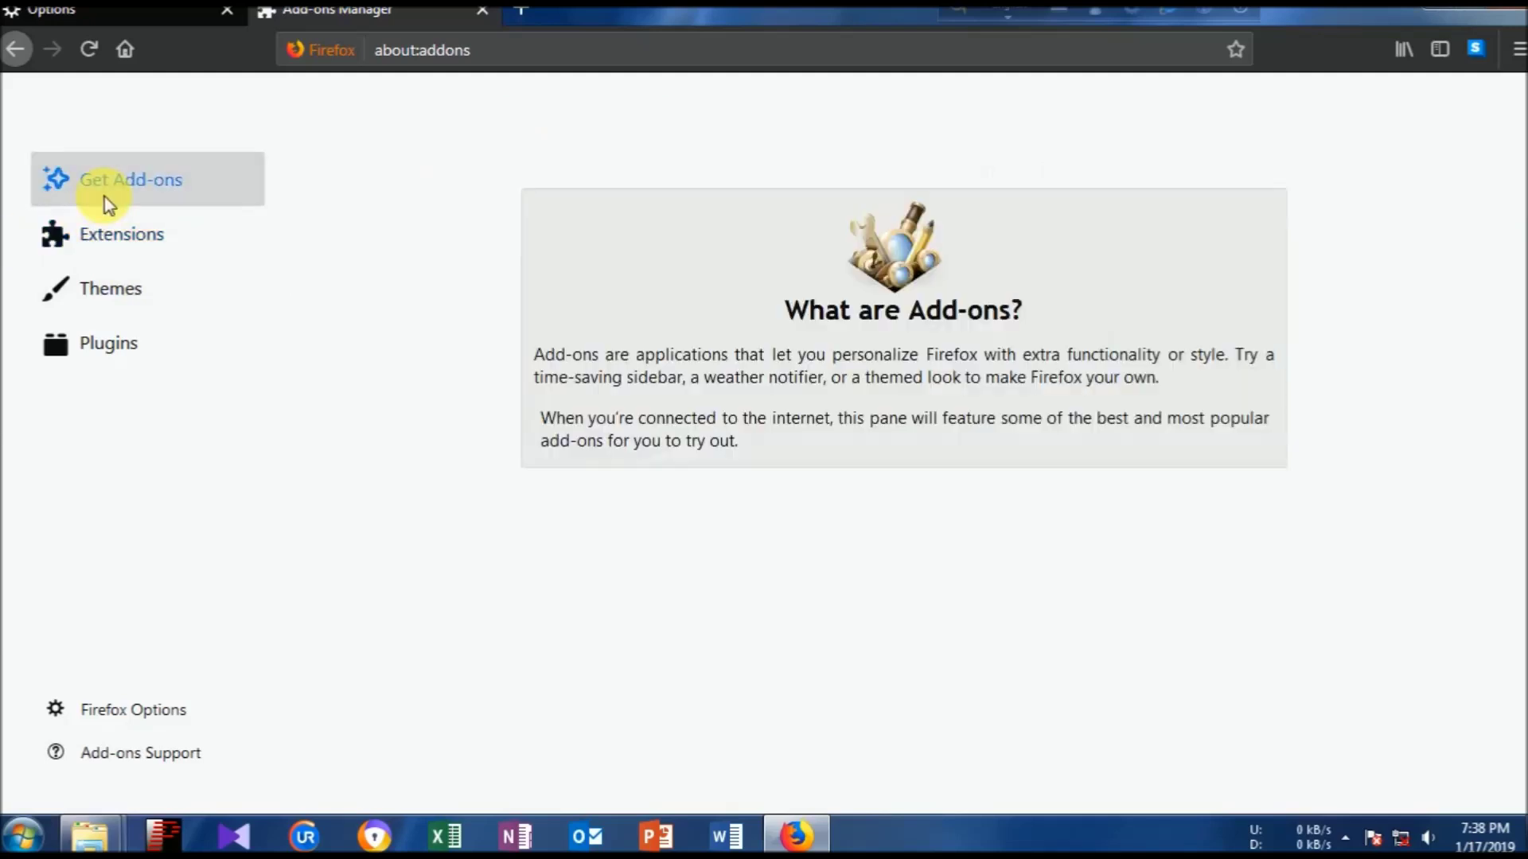
{"action": "left_click", "coordinate": [115, 291]}
{"action": "left_click", "coordinate": [118, 324]}
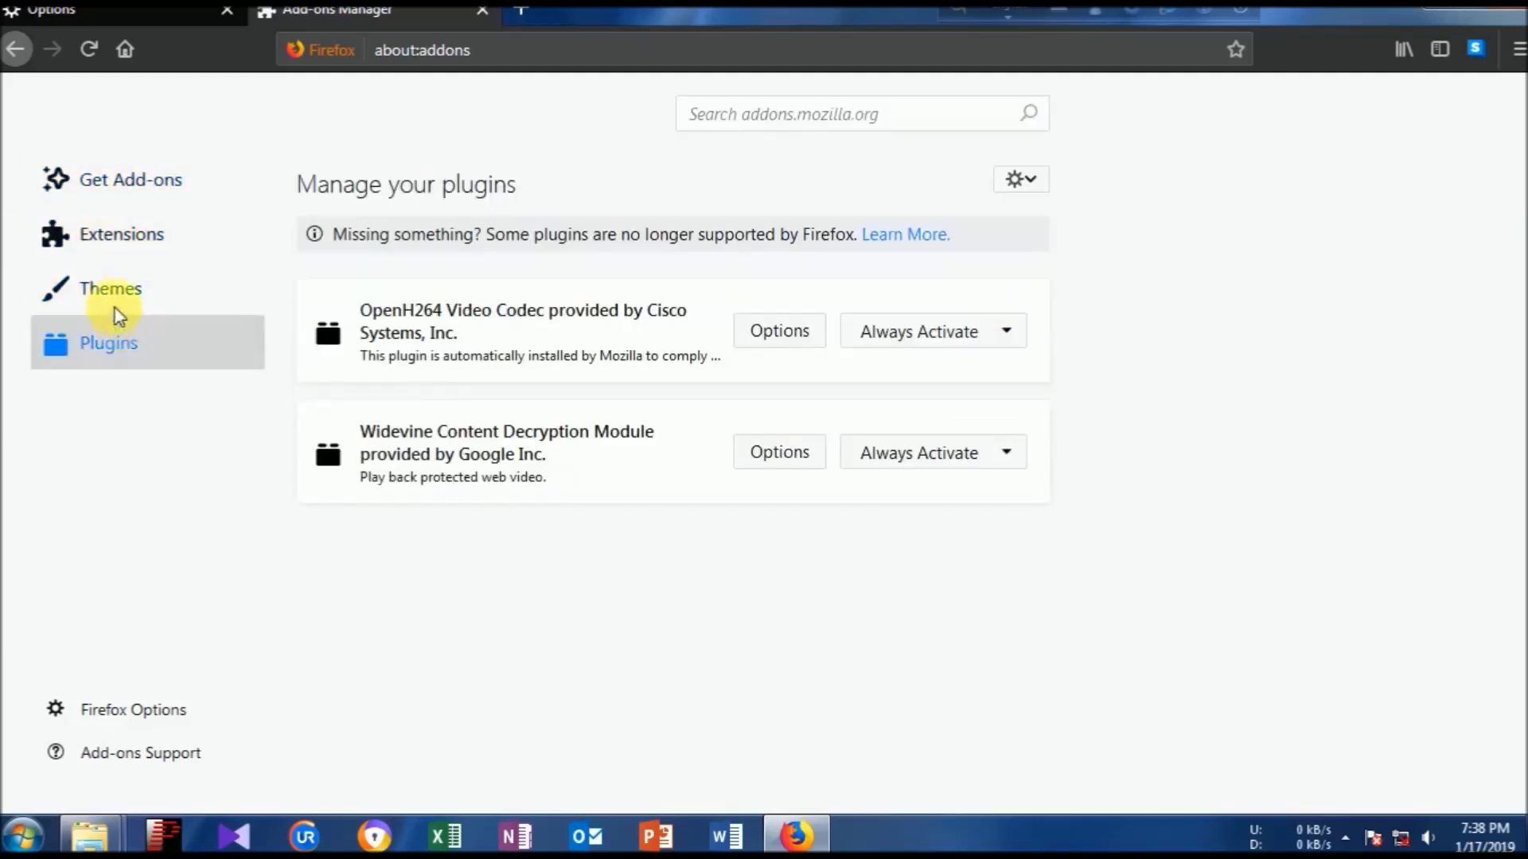
{"action": "left_click", "coordinate": [17, 50]}
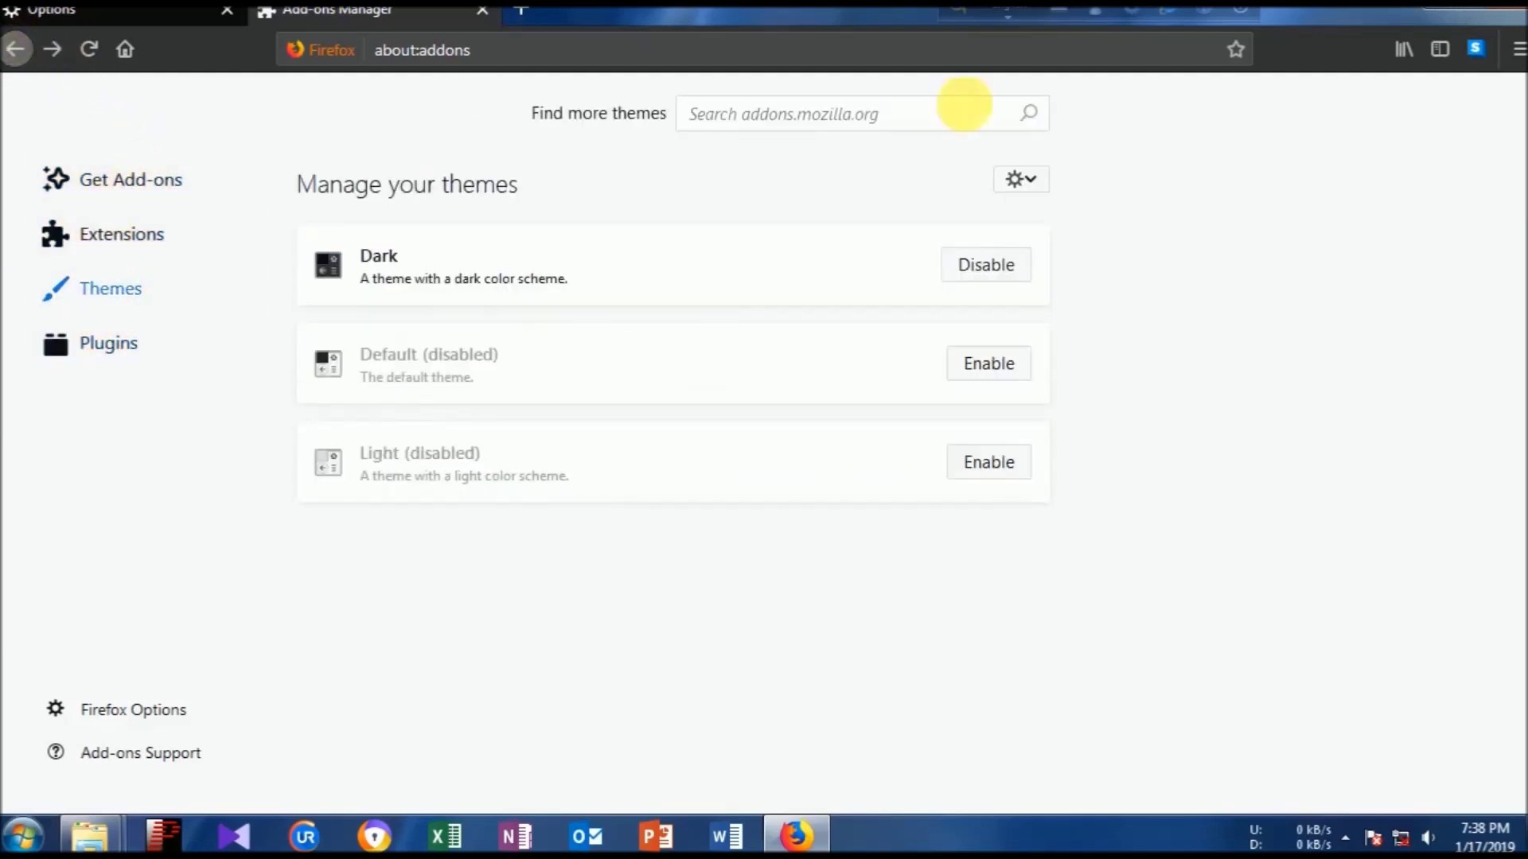
{"action": "left_click", "coordinate": [1516, 12]}
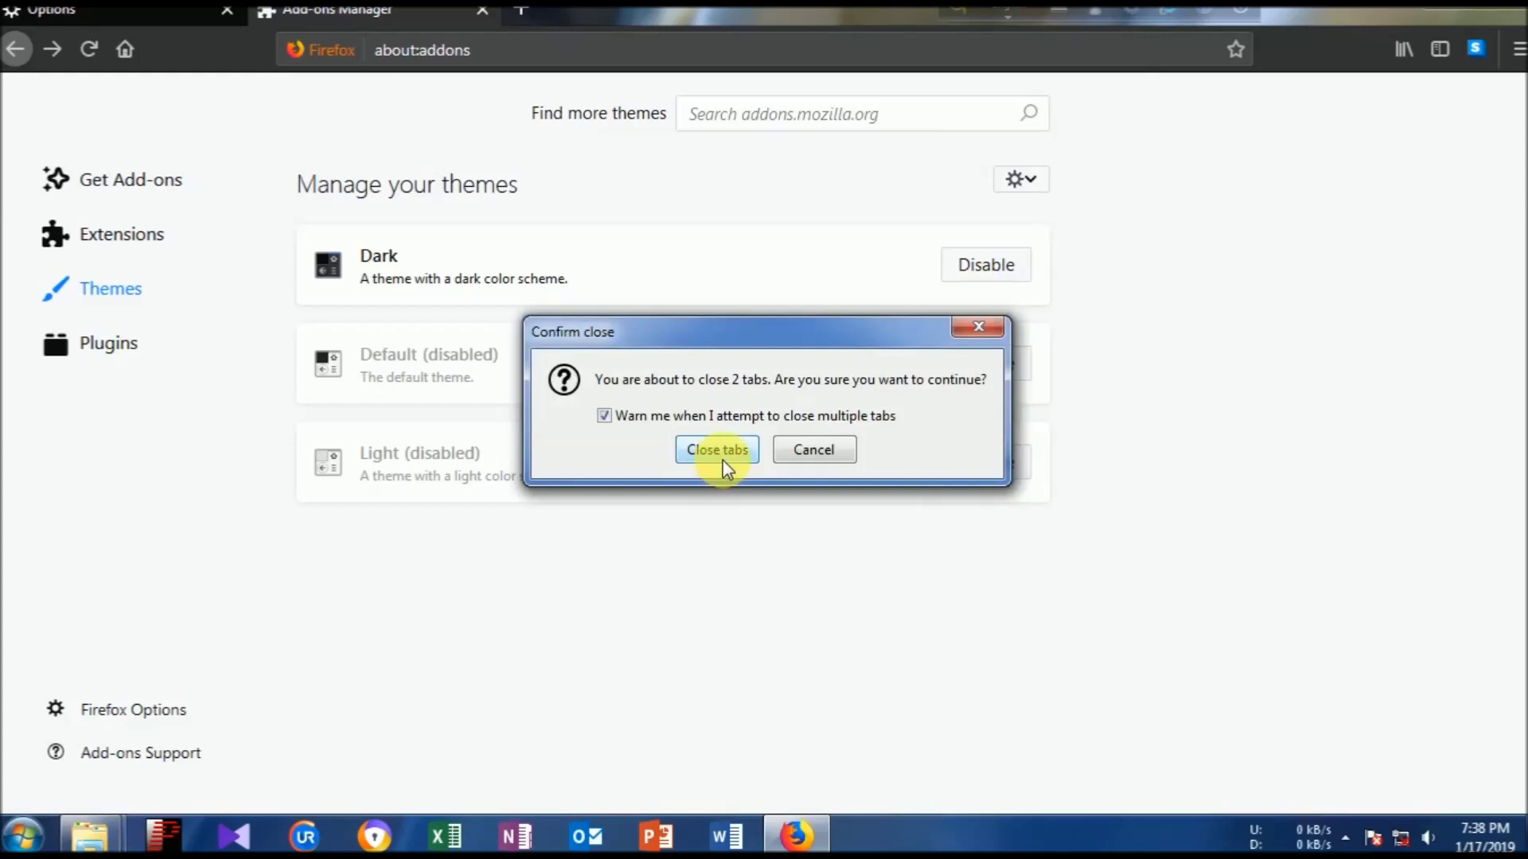
{"action": "left_click", "coordinate": [814, 453]}
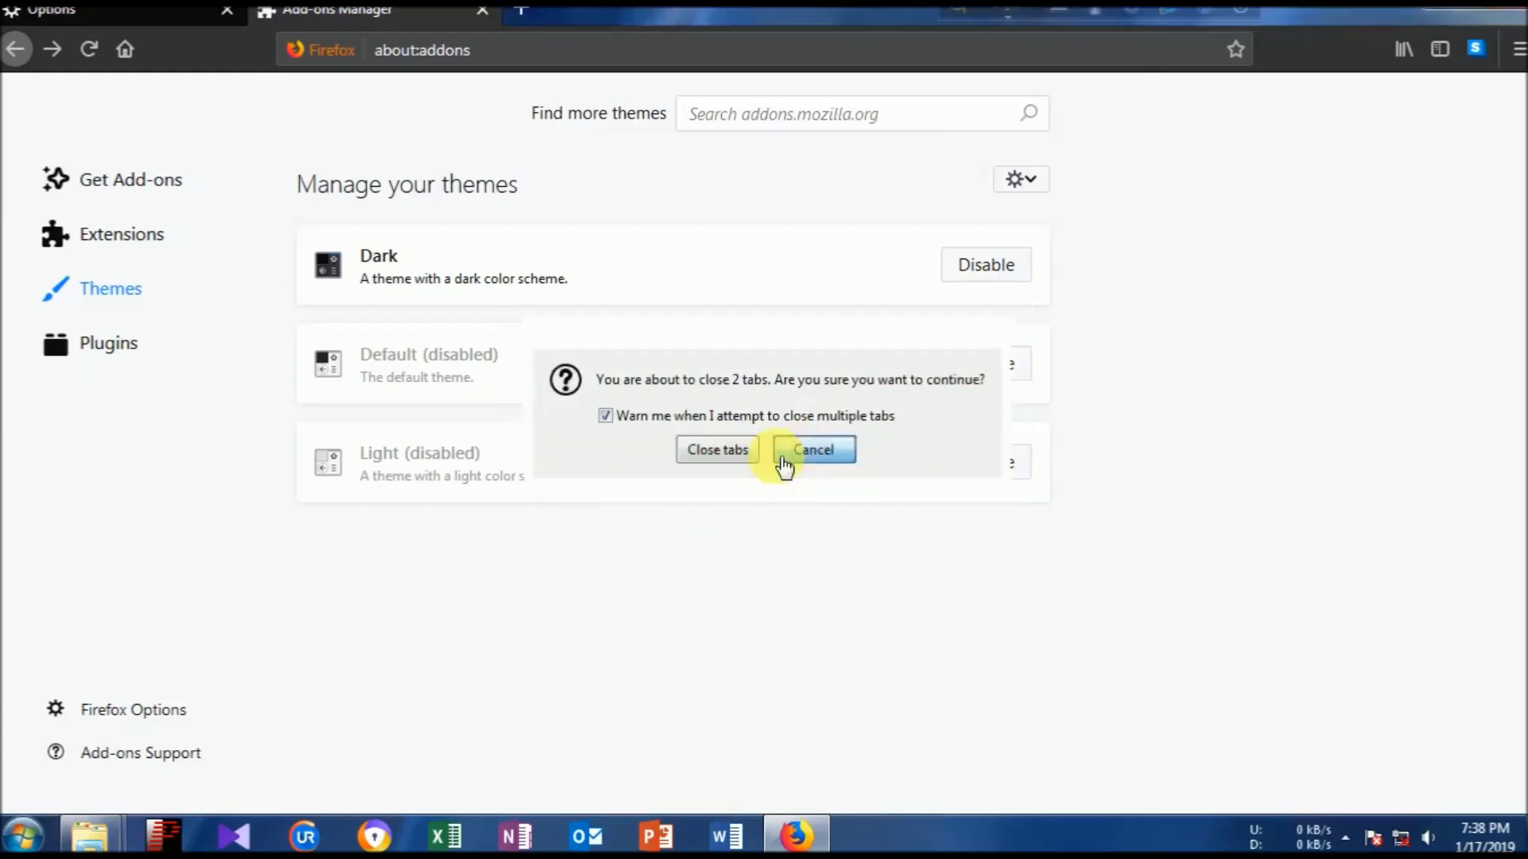
Clear all cookies, site data and cached web content in Privacy & Security, leaving 0 bytes stored.
{"action": "left_click", "coordinate": [126, 716]}
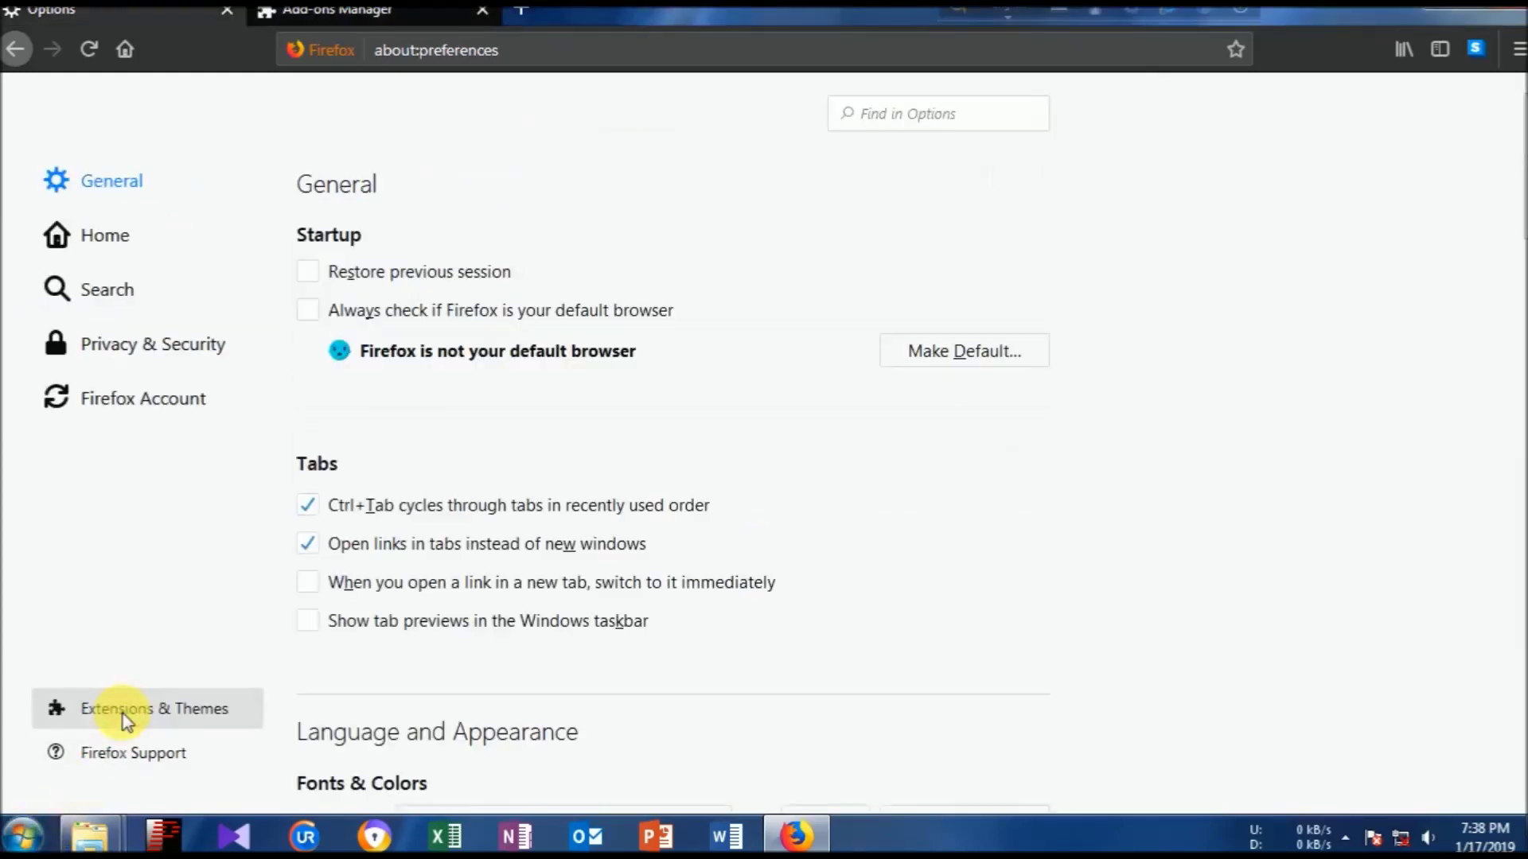
{"action": "left_click", "coordinate": [163, 343]}
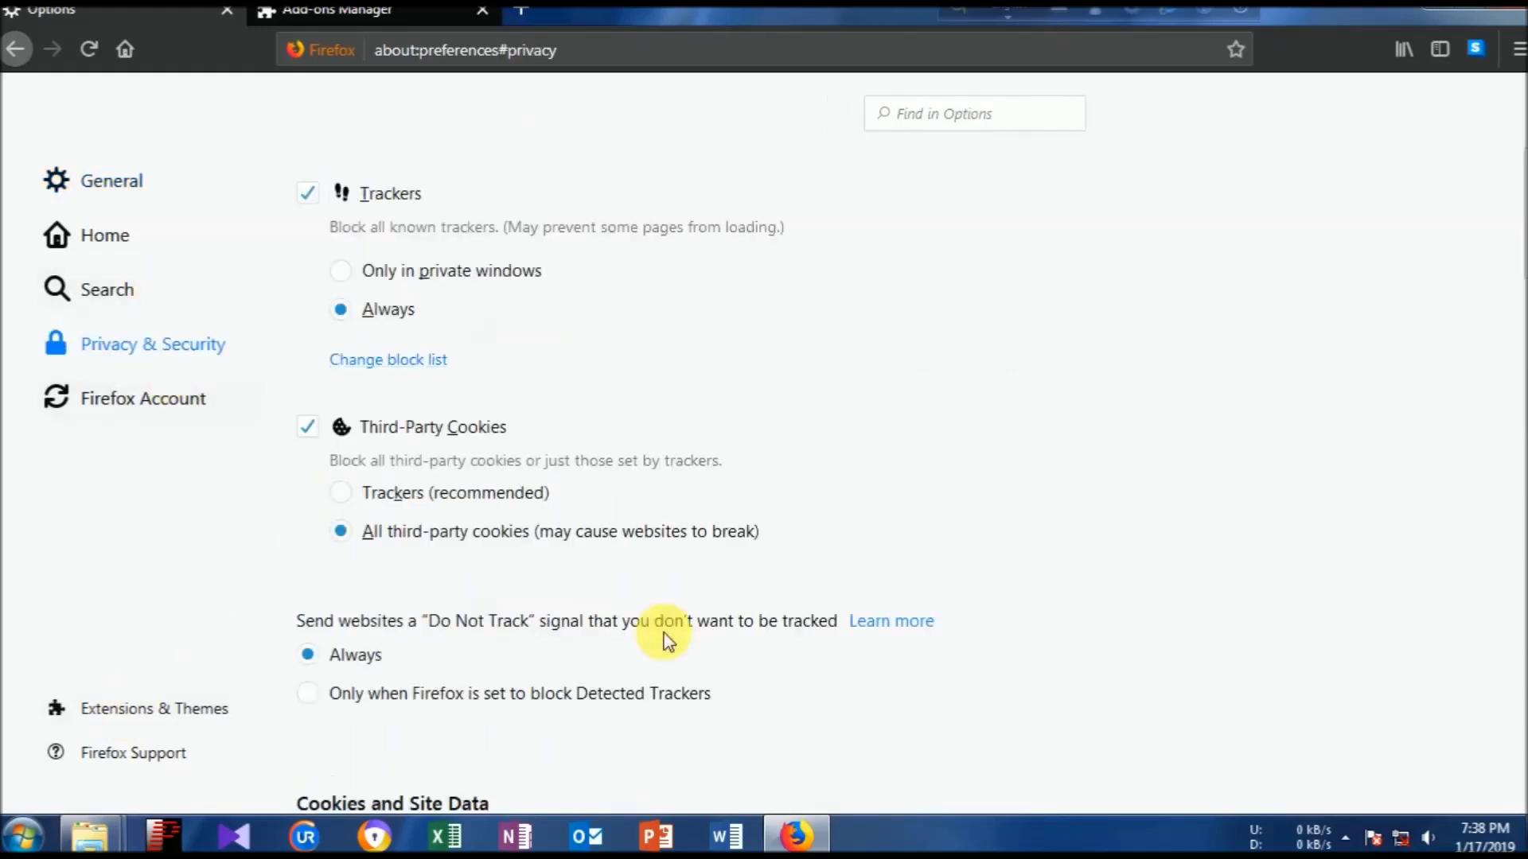
{"action": "scroll", "coordinate": [667, 642], "scroll_direction": "down", "scroll_amount": 5}
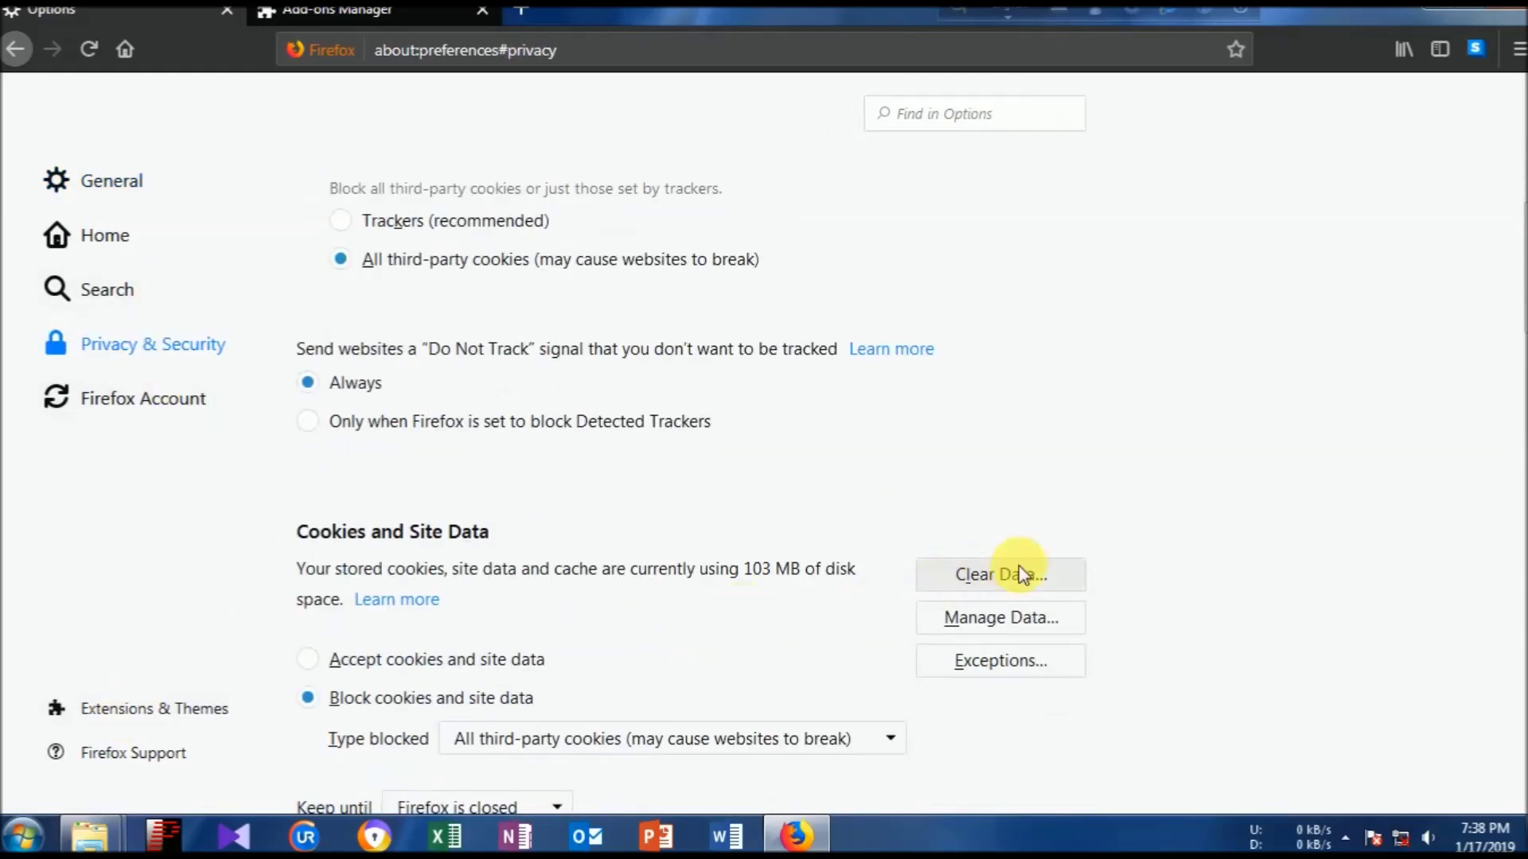
{"action": "left_click", "coordinate": [1021, 574]}
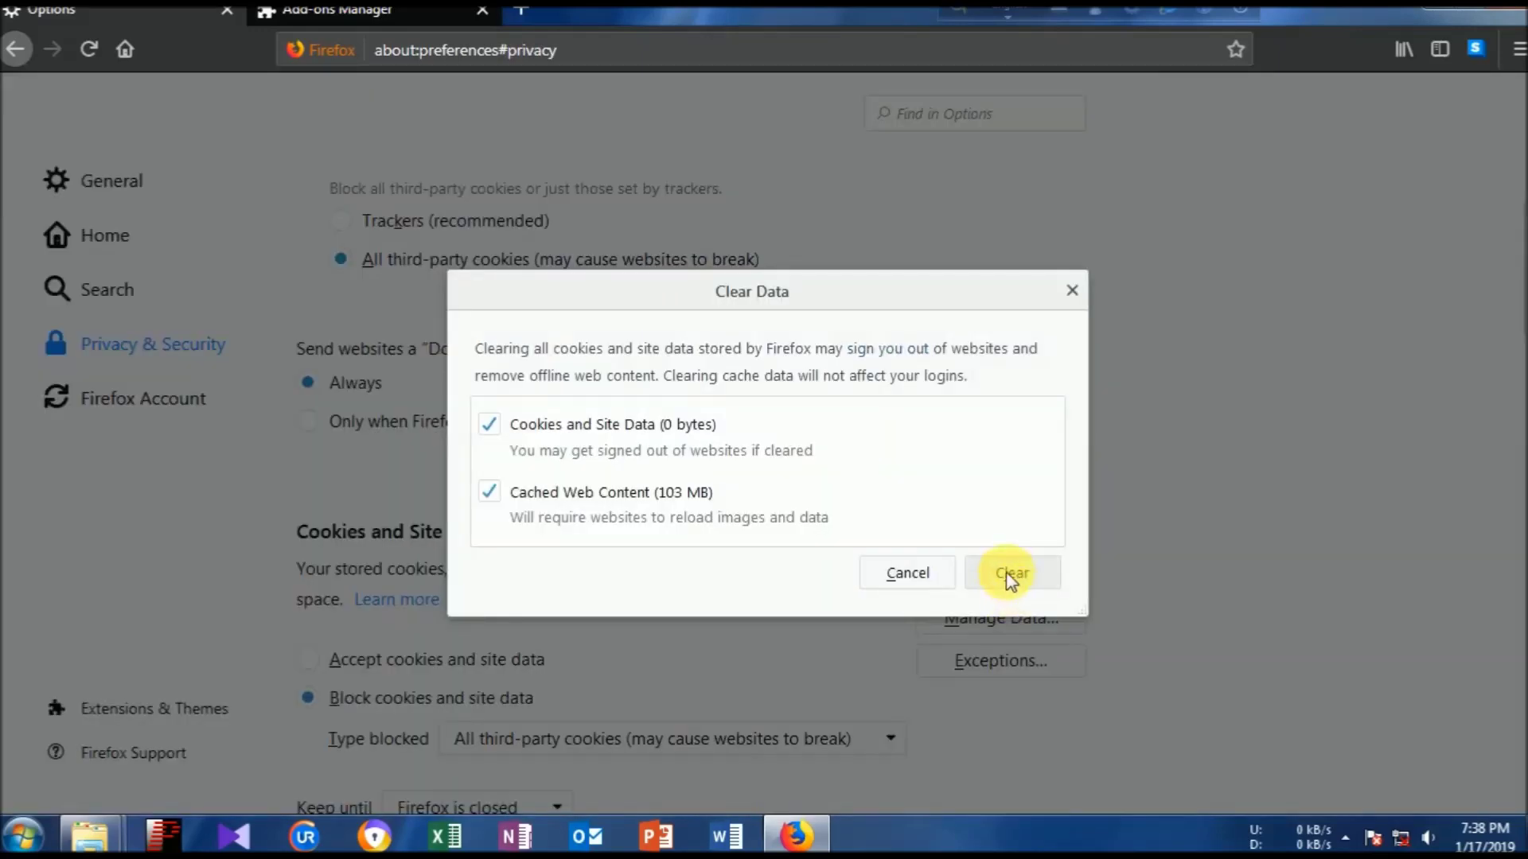
{"action": "left_click", "coordinate": [938, 572]}
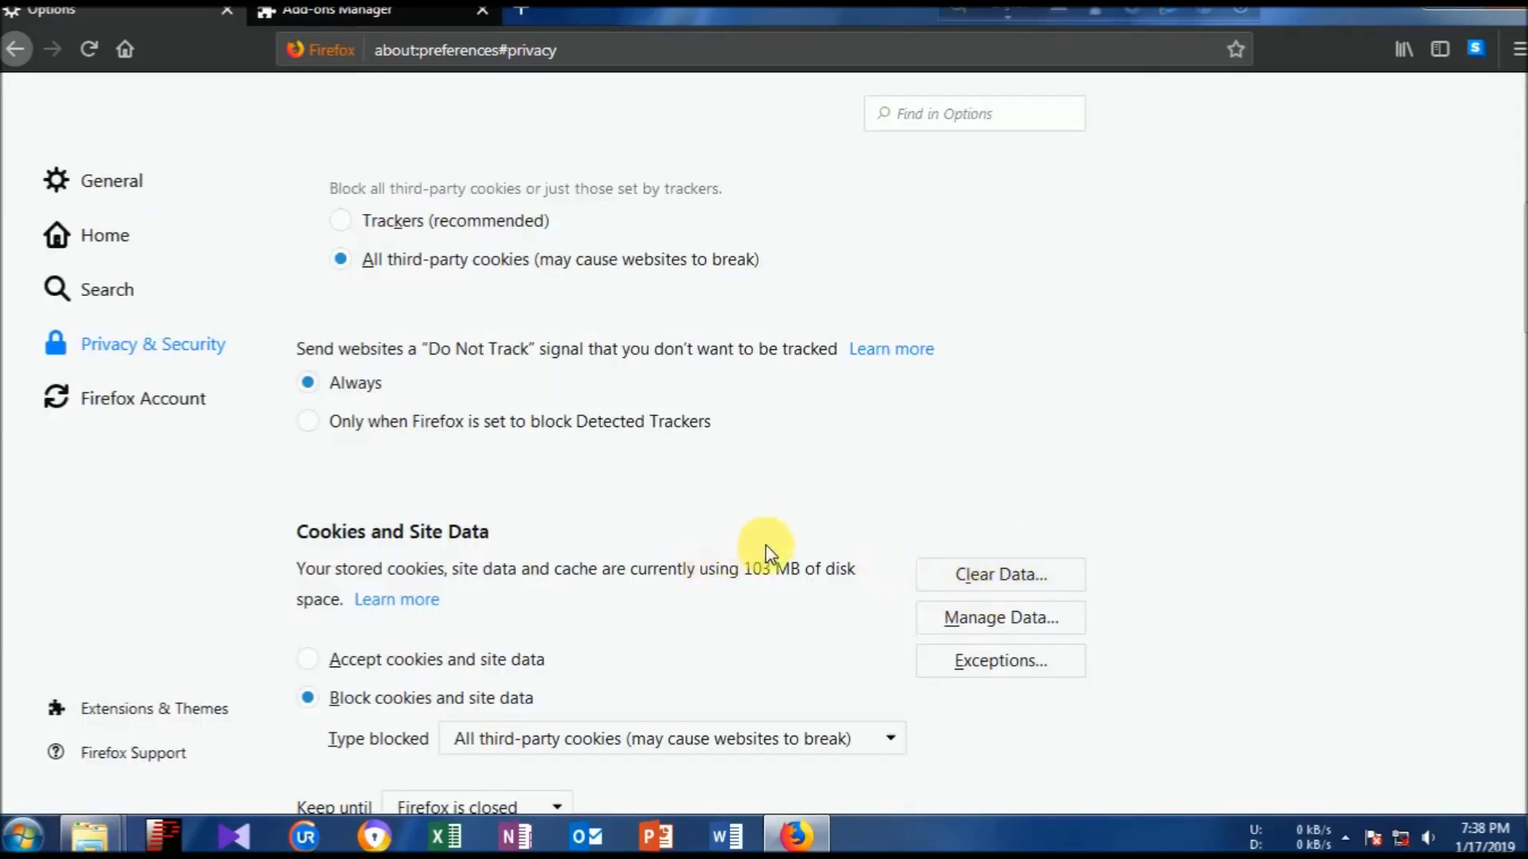
{"action": "left_click", "coordinate": [947, 572]}
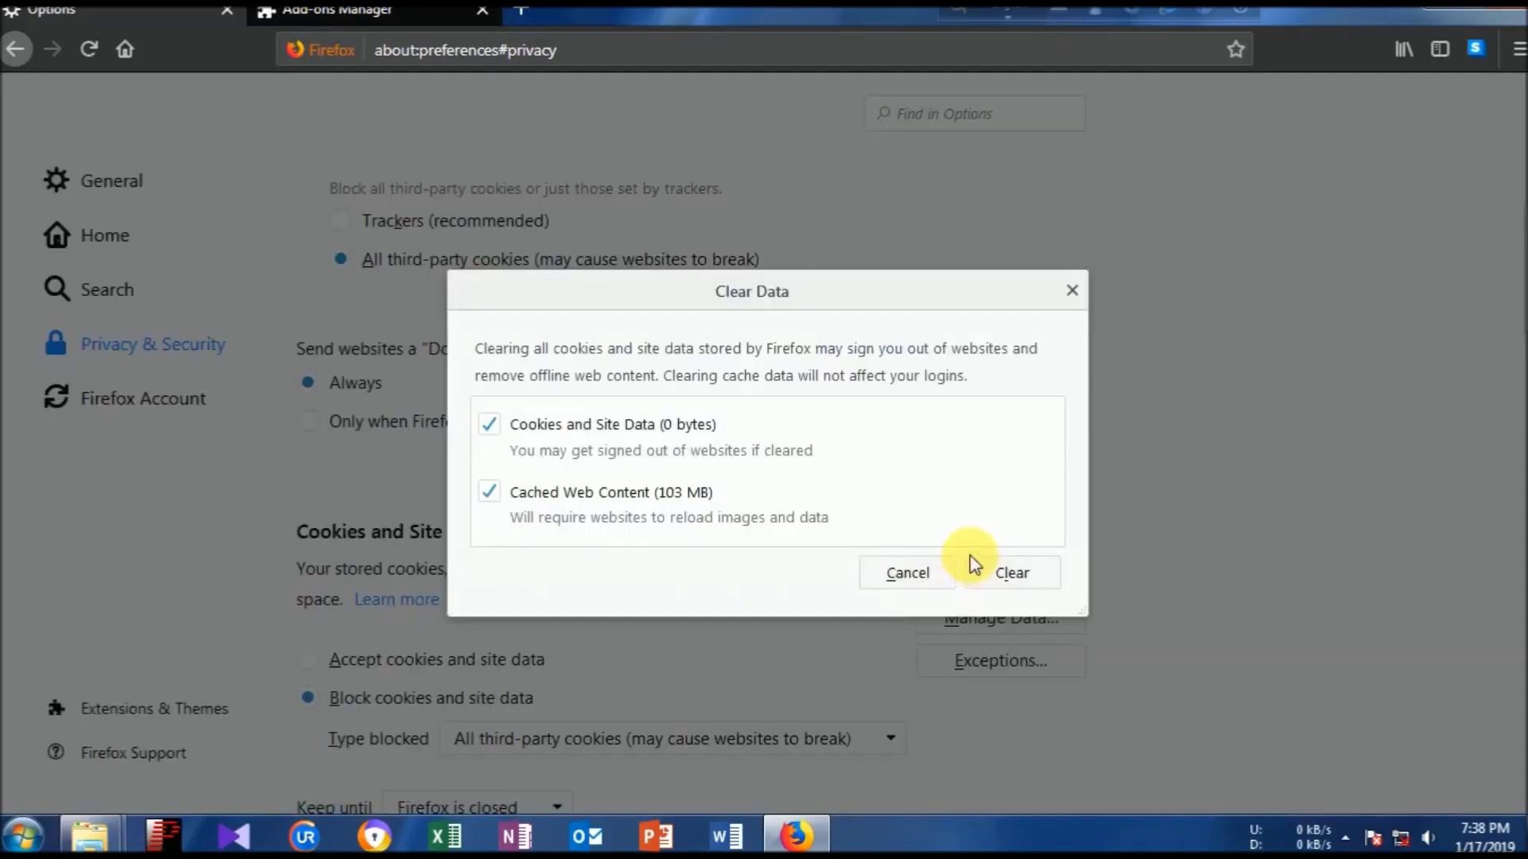
{"action": "left_click", "coordinate": [1001, 574]}
{"action": "left_click", "coordinate": [708, 440]}
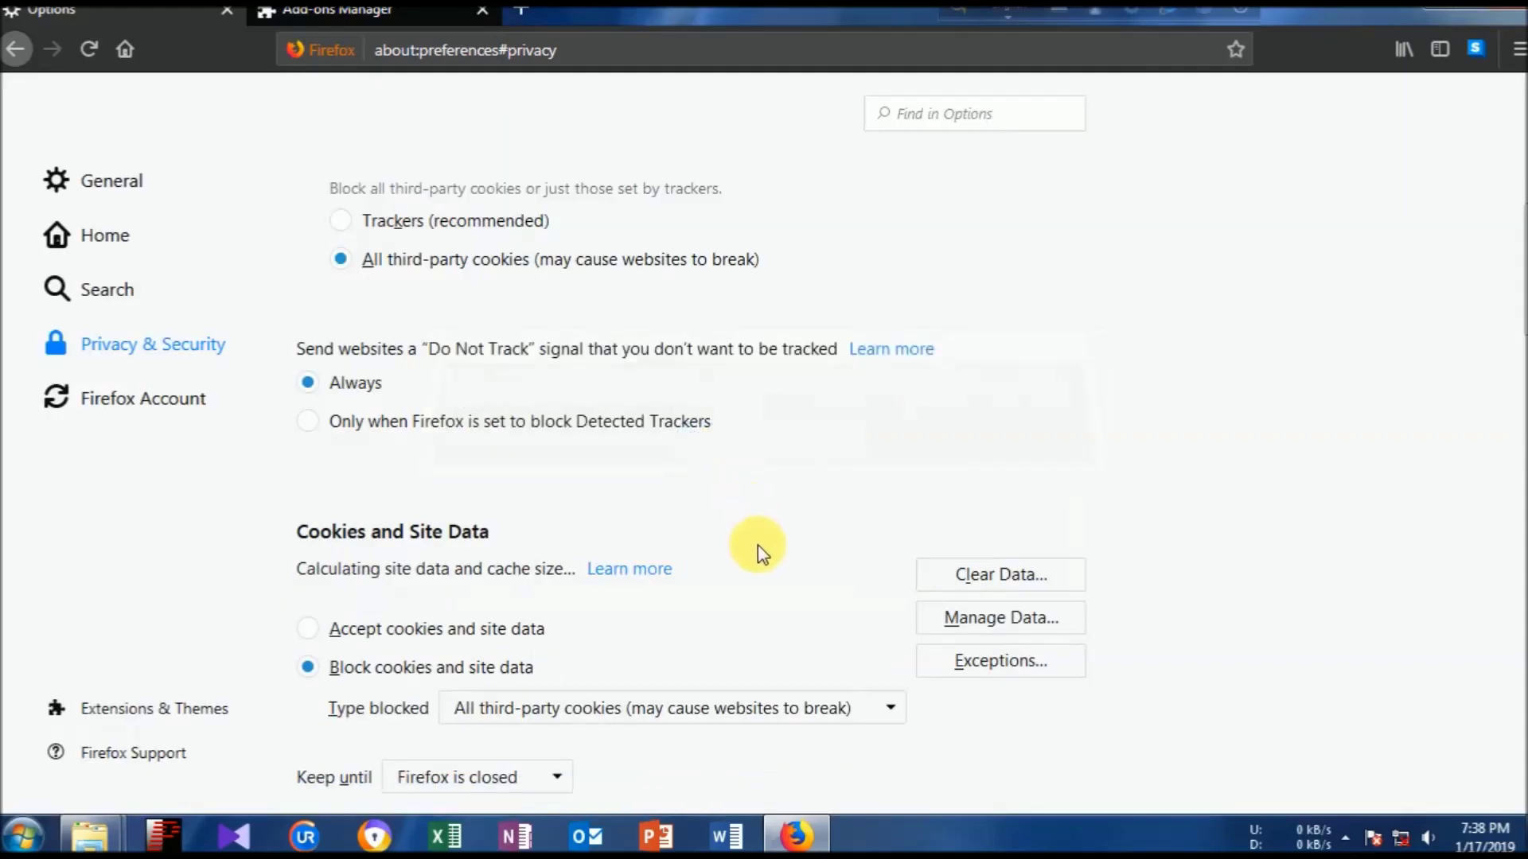
{"action": "scroll", "coordinate": [780, 700], "scroll_direction": "down", "scroll_amount": 2}
{"action": "scroll", "coordinate": [779, 704], "scroll_direction": "down", "scroll_amount": 2}
{"action": "scroll", "coordinate": [780, 704], "scroll_direction": "down", "scroll_amount": 3}
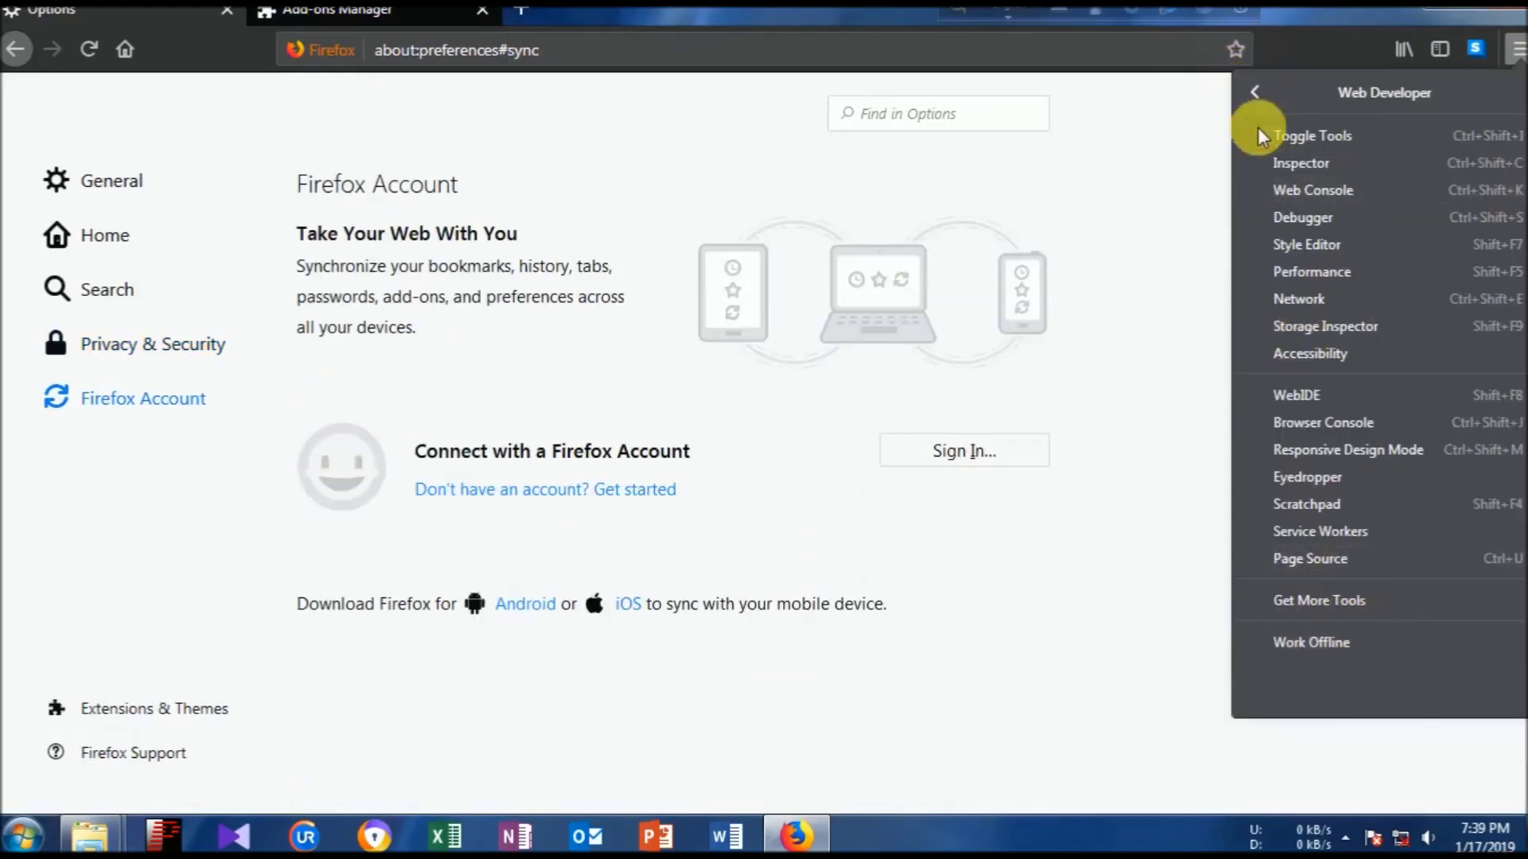
Open Troubleshooting Information, decline Refresh Firefox, and close the browser with all three tabs.
{"action": "left_click", "coordinate": [1255, 92]}
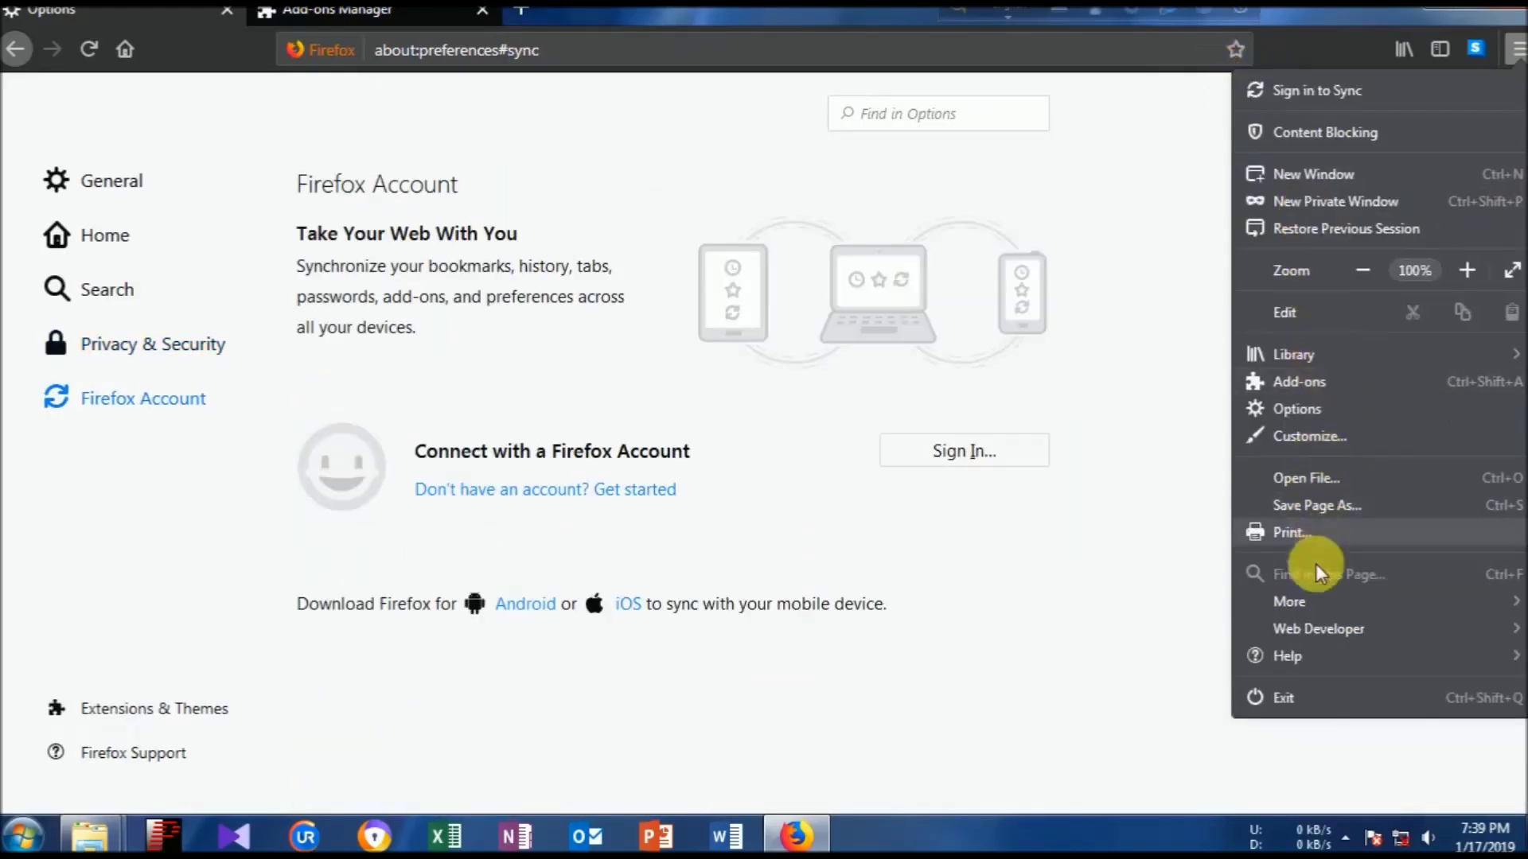
{"action": "left_click", "coordinate": [1313, 651]}
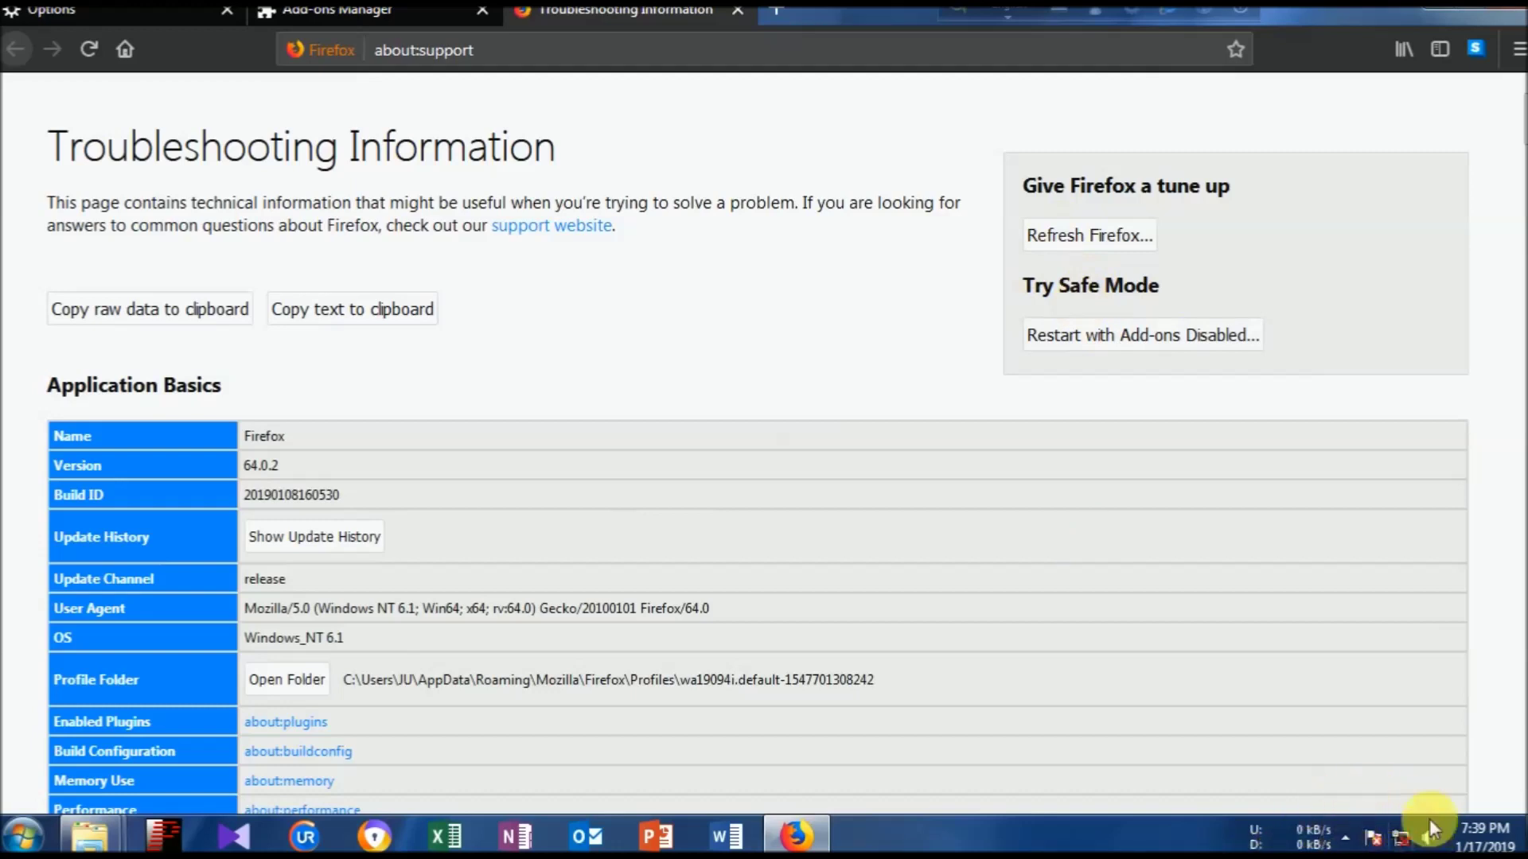
{"action": "left_click", "coordinate": [1114, 236]}
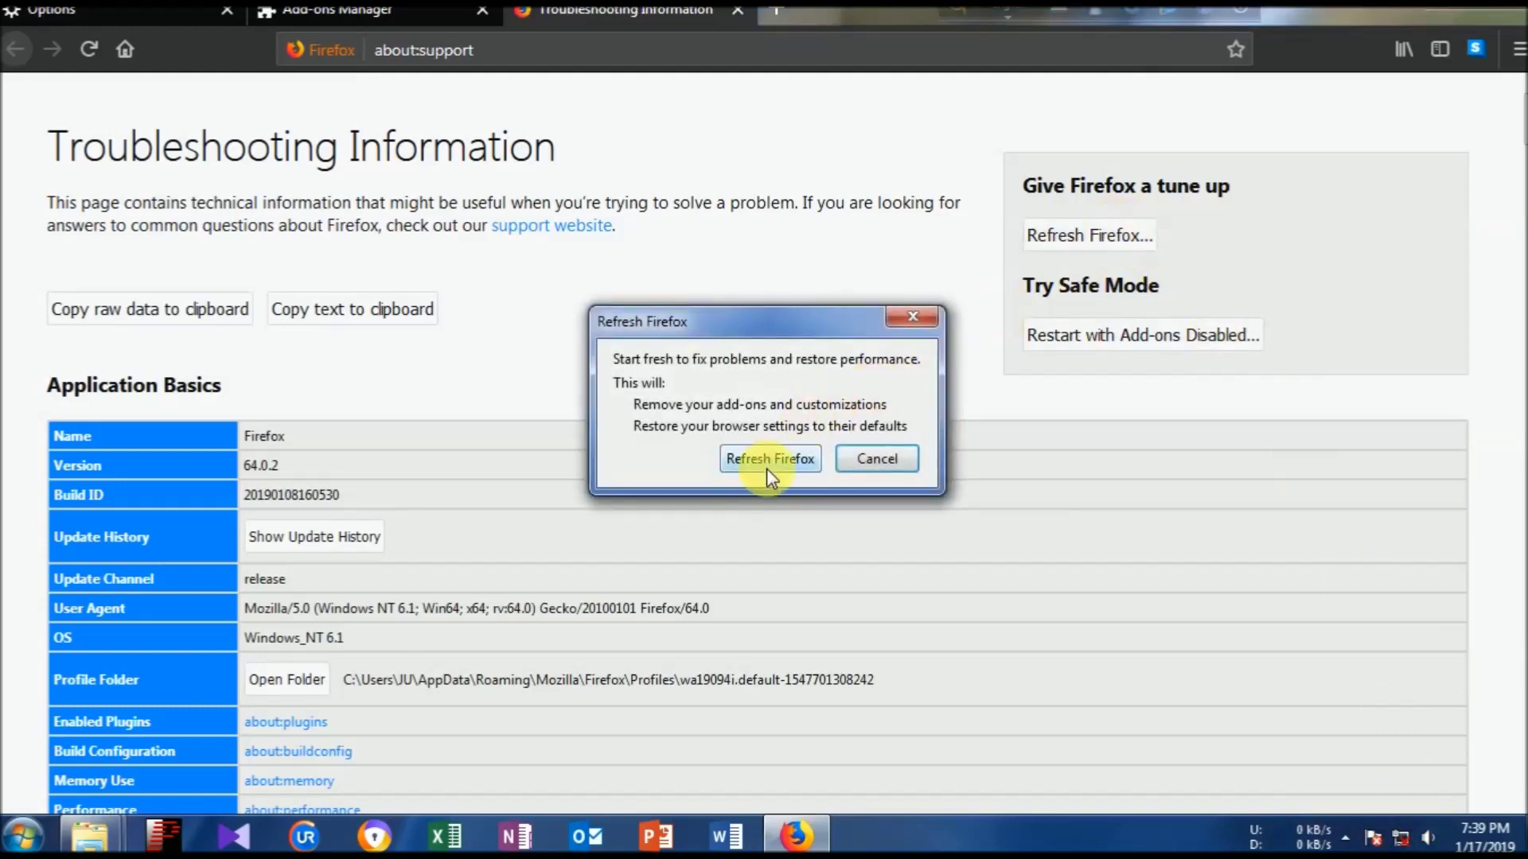
{"action": "left_click", "coordinate": [860, 459]}
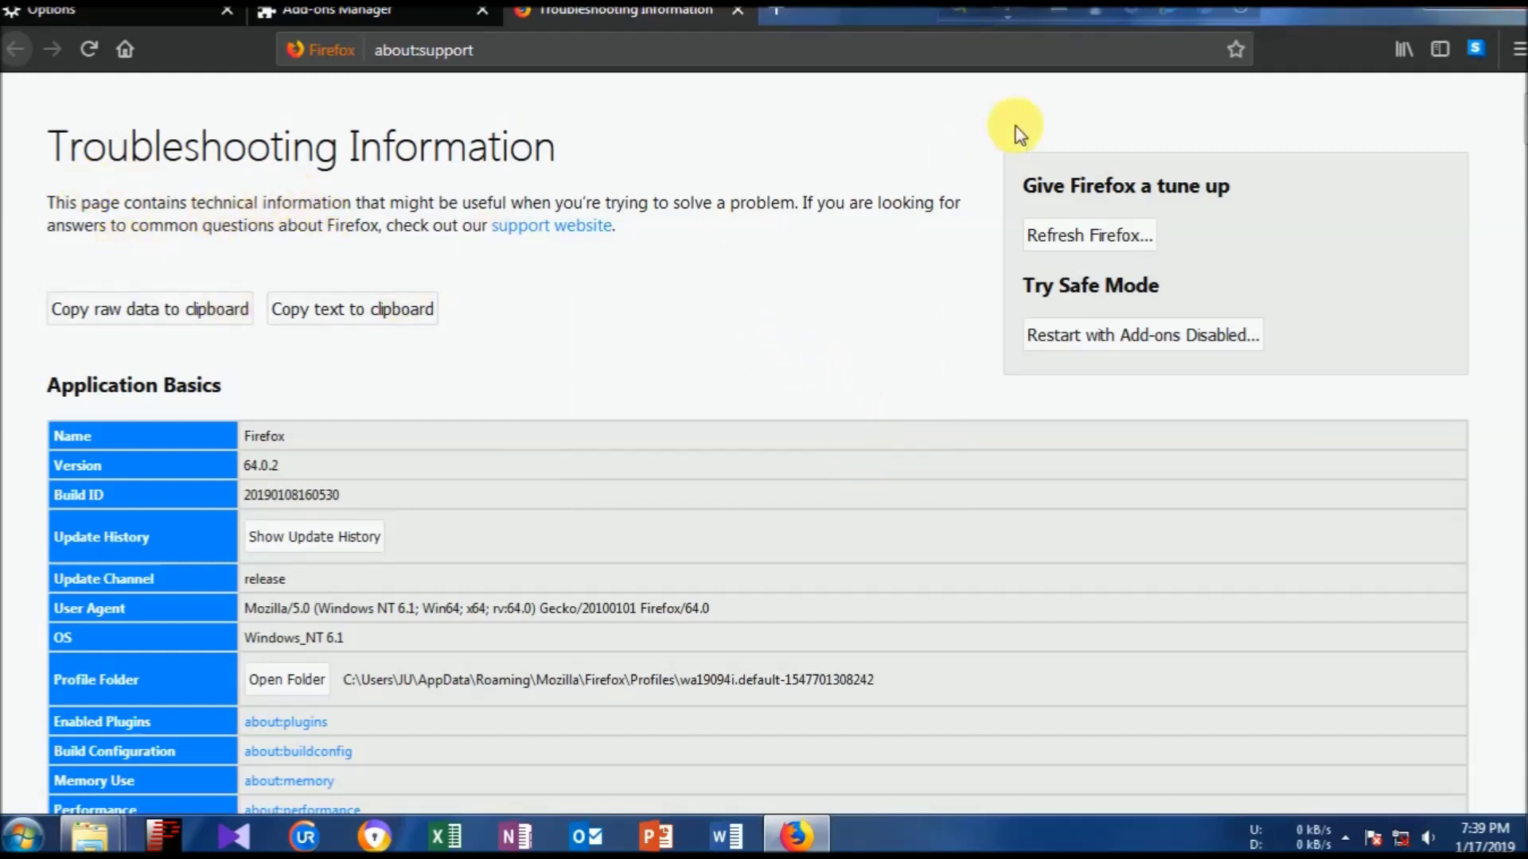
{"action": "left_click", "coordinate": [1512, 16]}
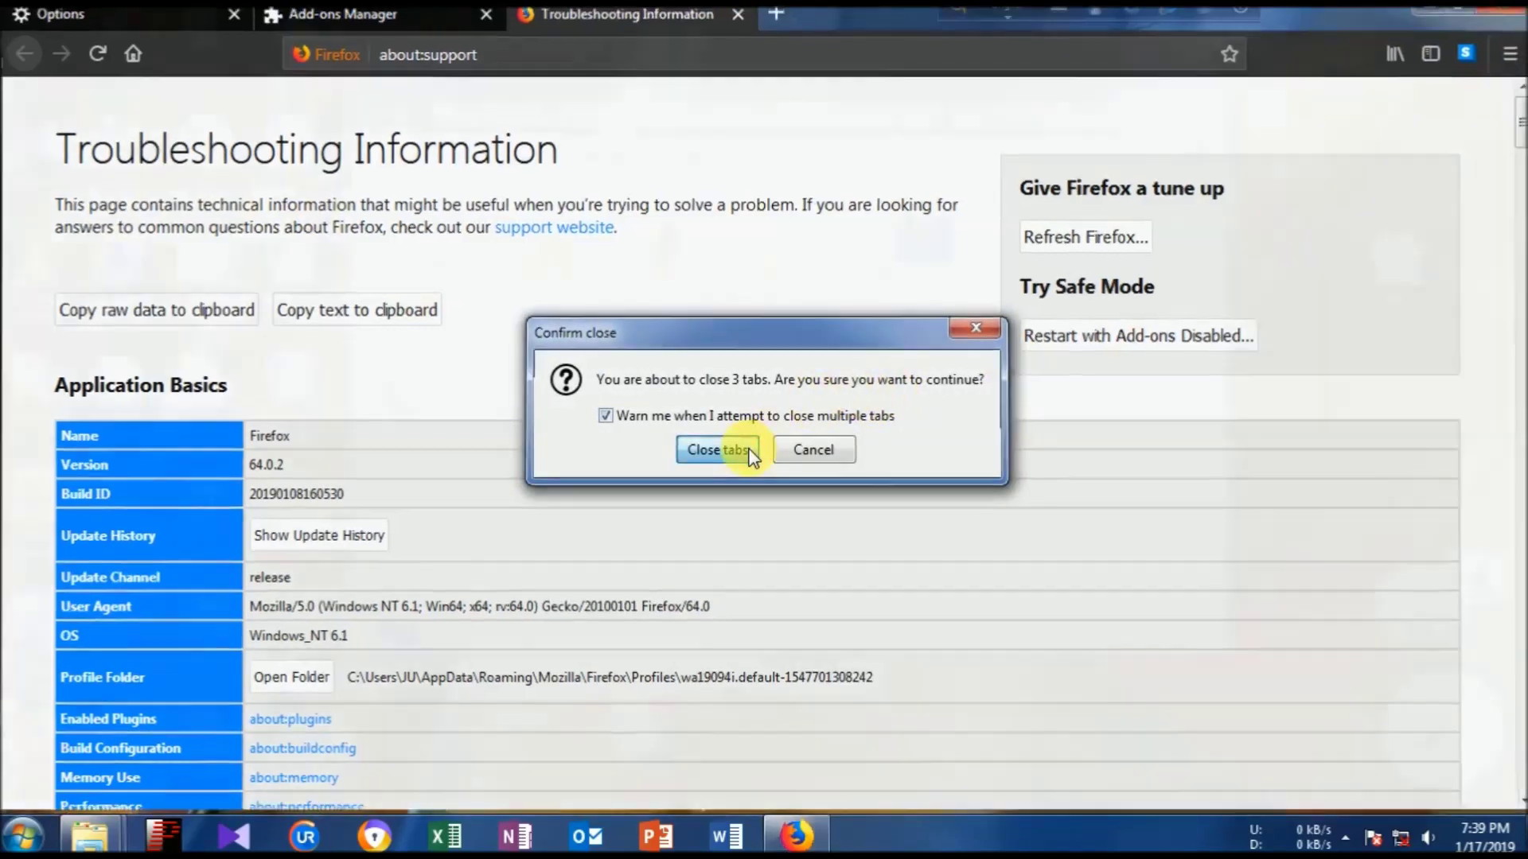
{"action": "left_click", "coordinate": [750, 454]}
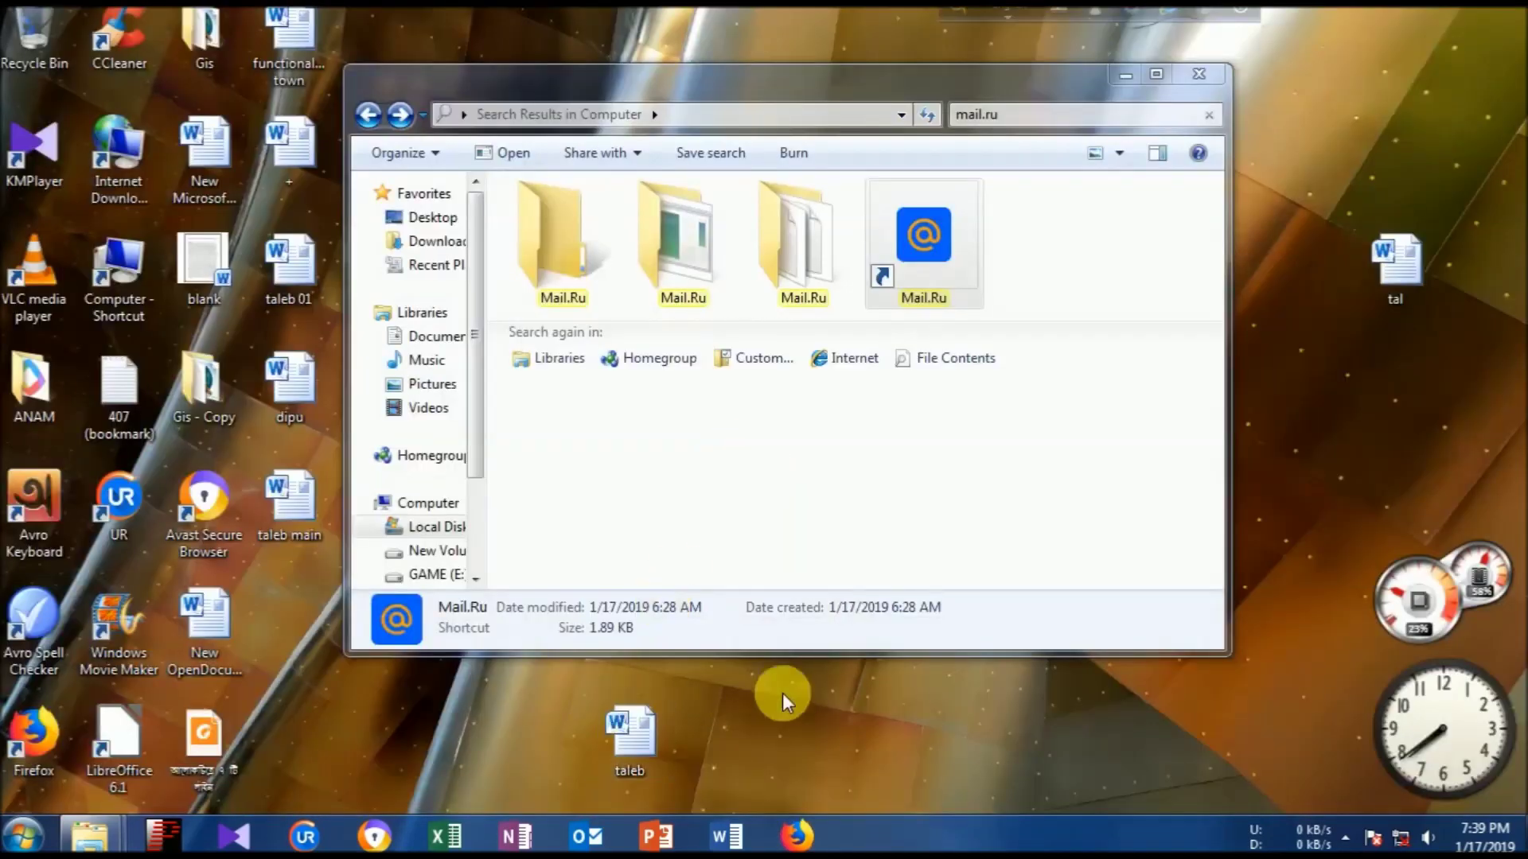
Delete the files Id and ifrm from the third Mail.Ru folder.
{"action": "left_click", "coordinate": [907, 275]}
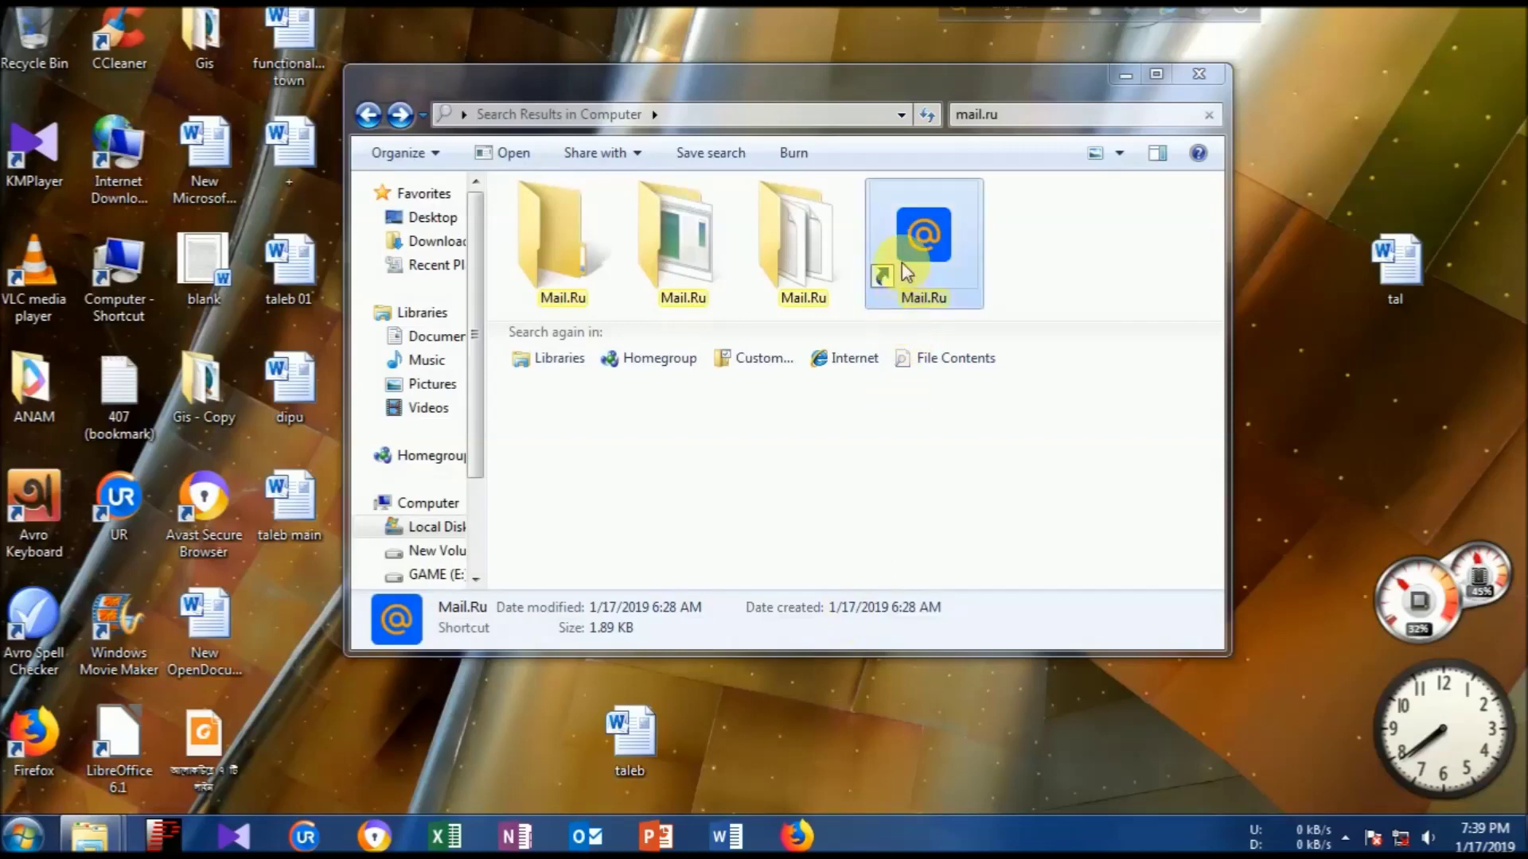
{"action": "right_click", "coordinate": [907, 274]}
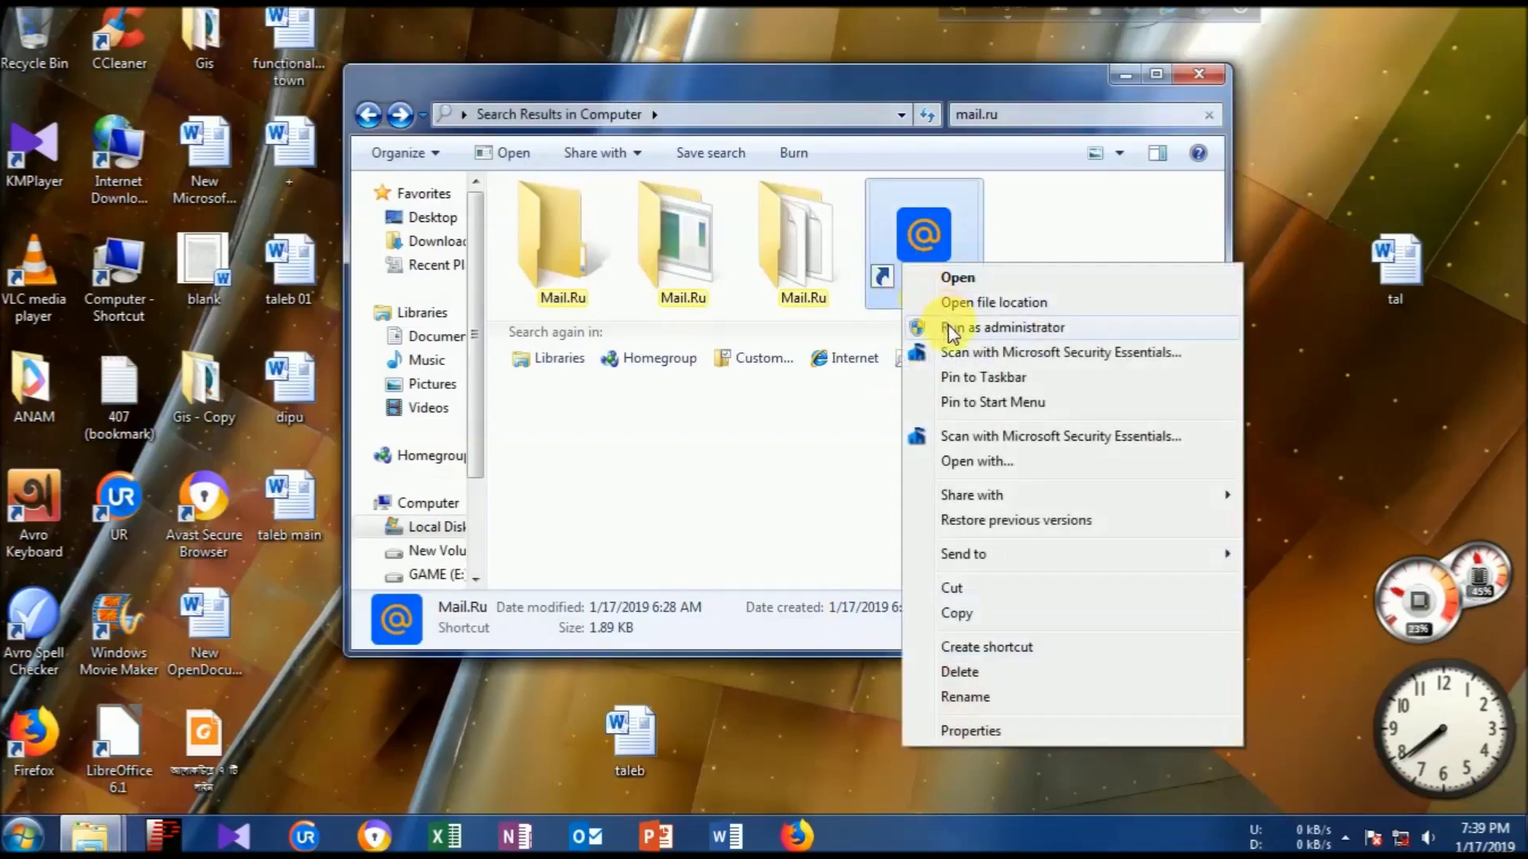
{"action": "left_click", "coordinate": [810, 346]}
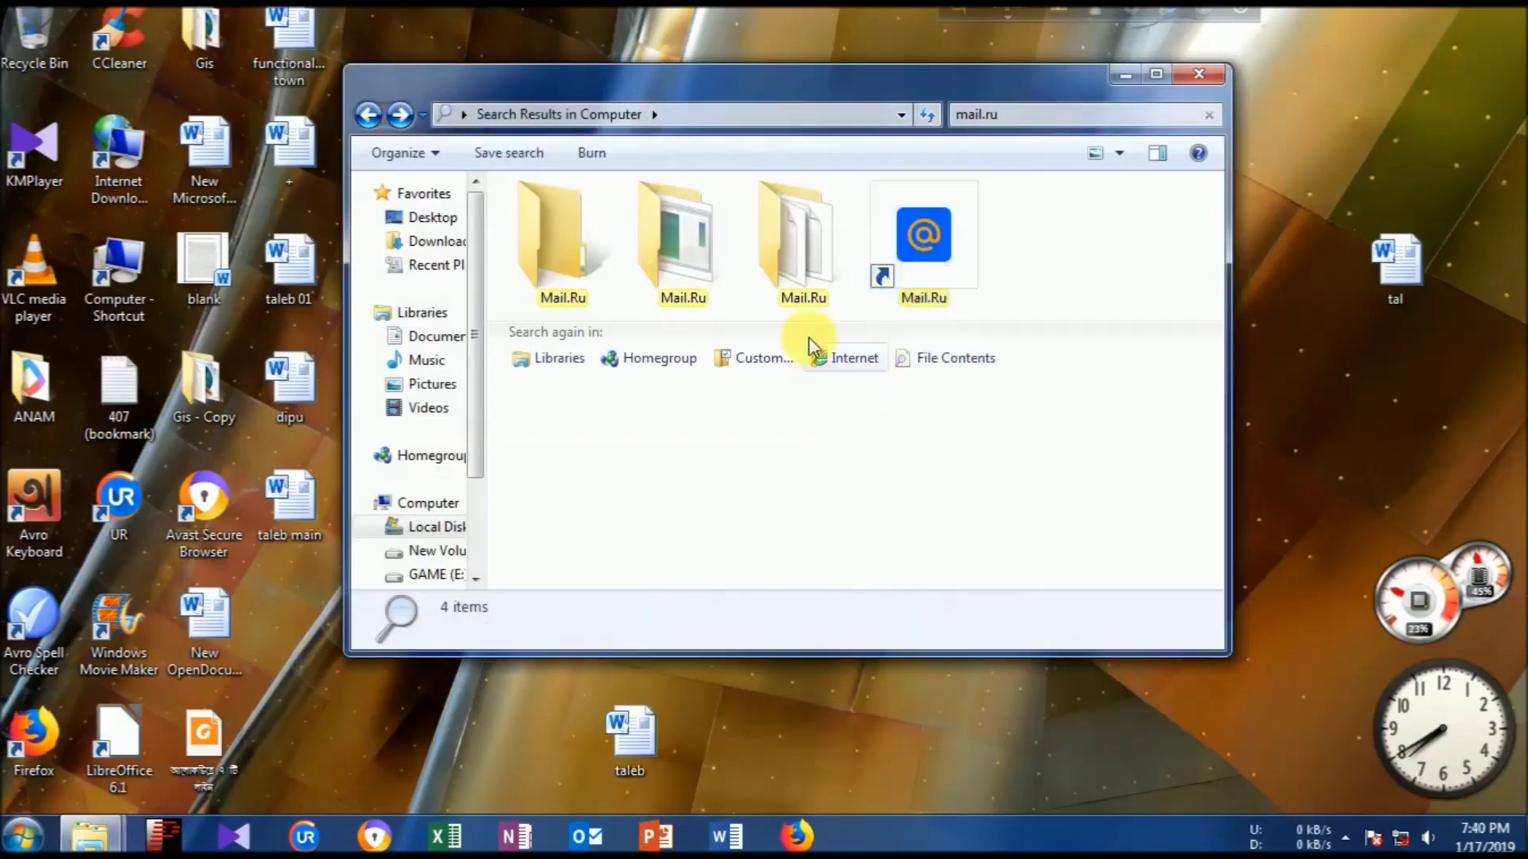
{"action": "right_click", "coordinate": [791, 276]}
{"action": "left_click", "coordinate": [832, 318]}
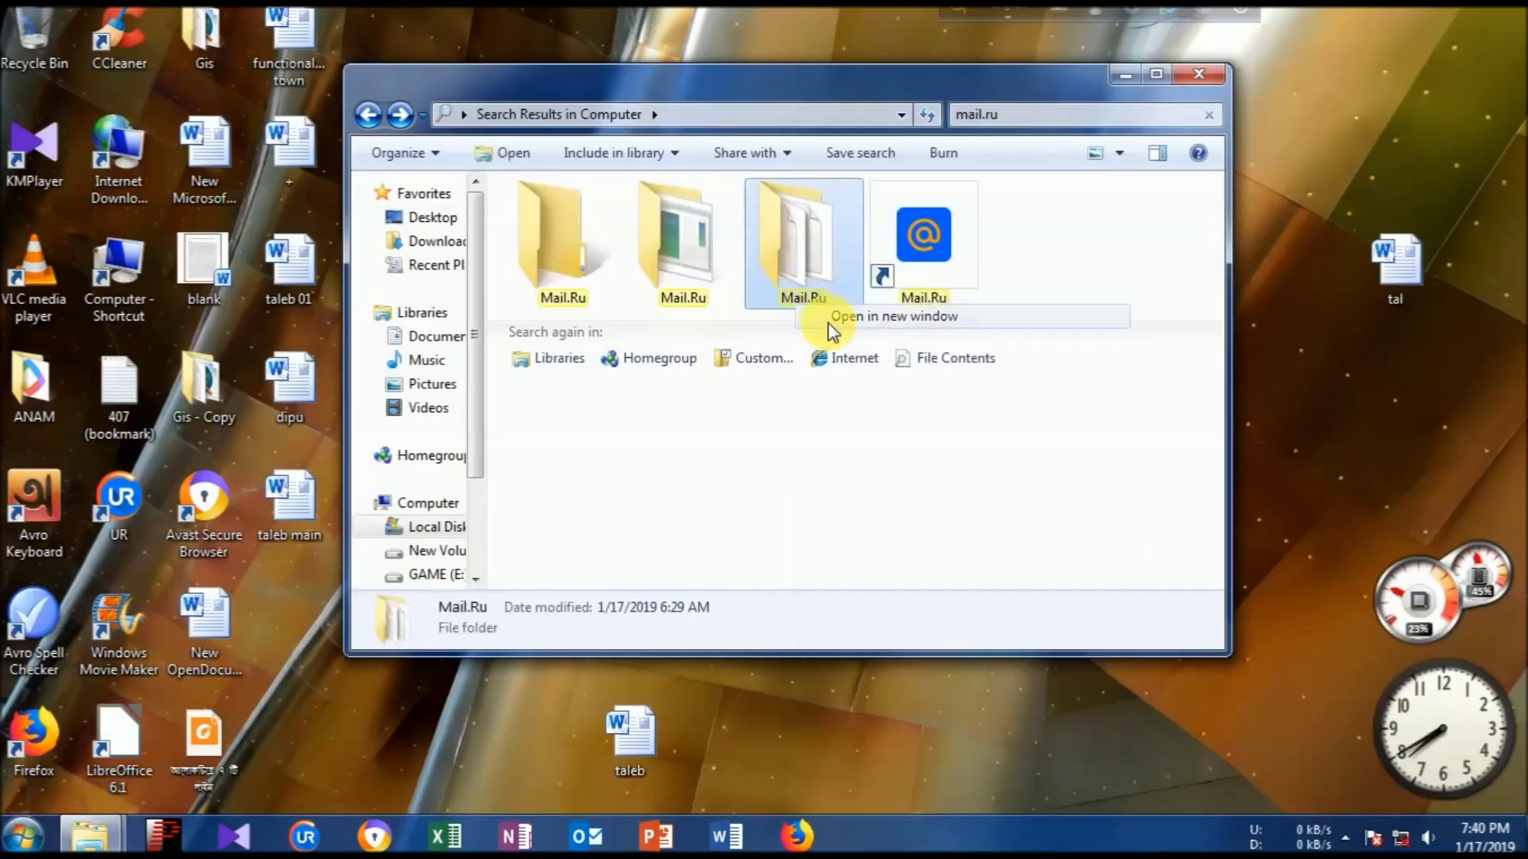
{"action": "left_click_drag", "start_coordinate": [611, 299], "coordinate": [603, 240]}
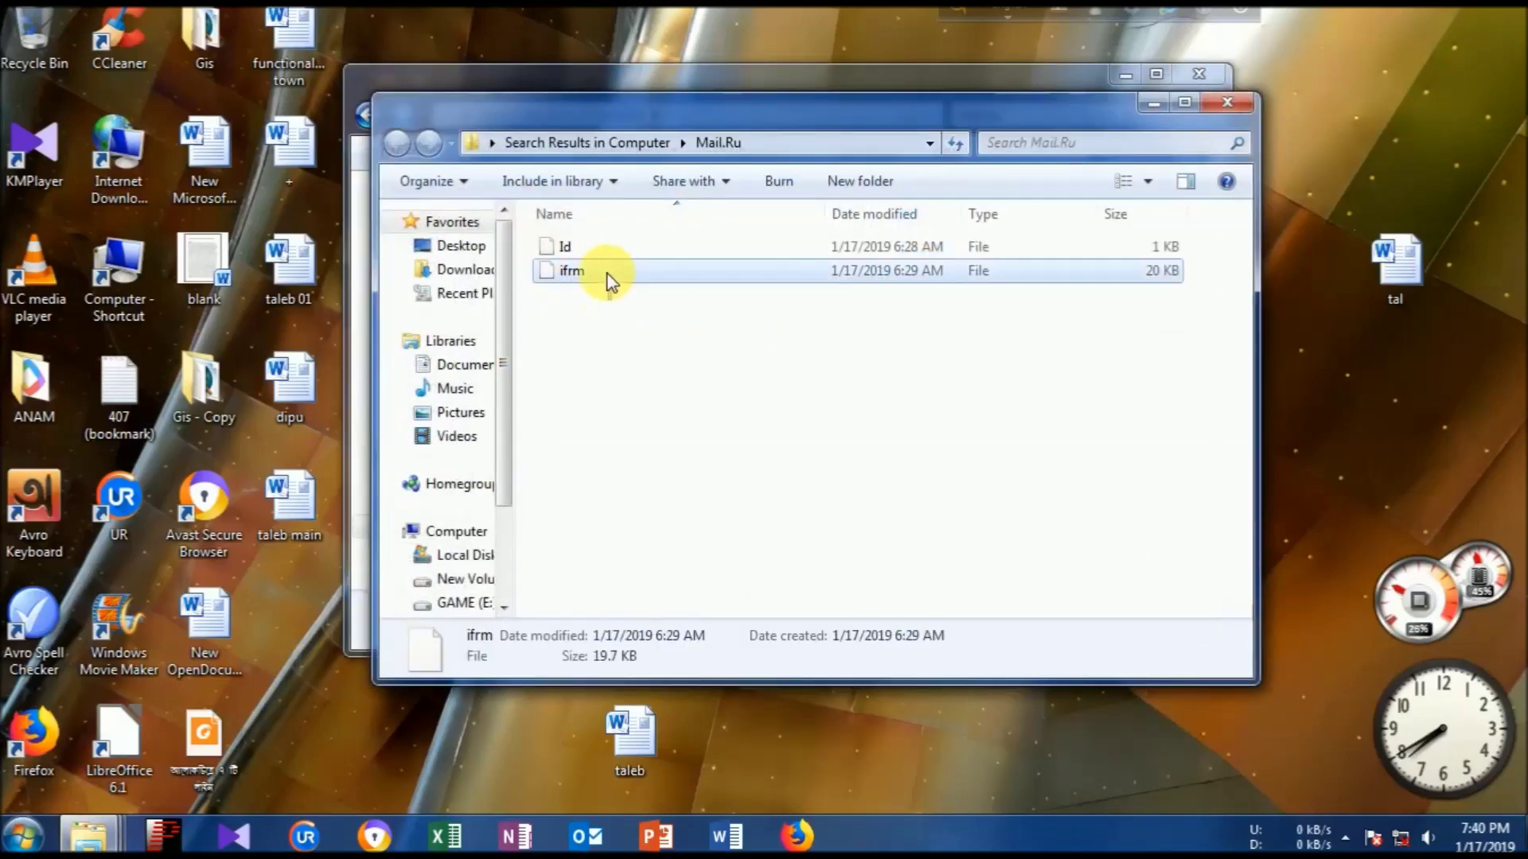
{"action": "key", "text": "Delete"}
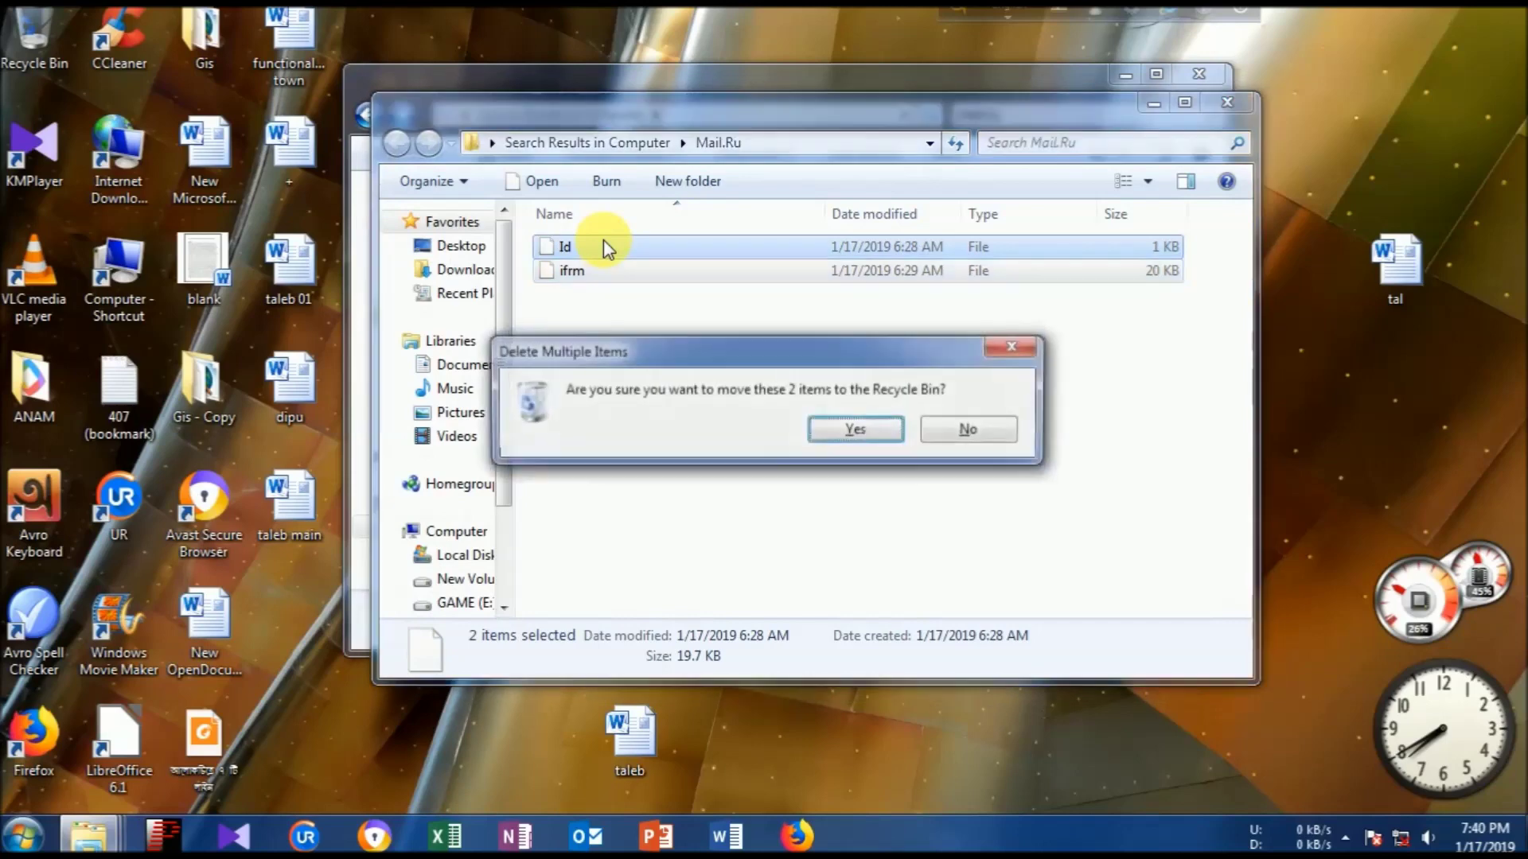
{"action": "key", "text": "Return"}
{"action": "key", "text": "Return"}
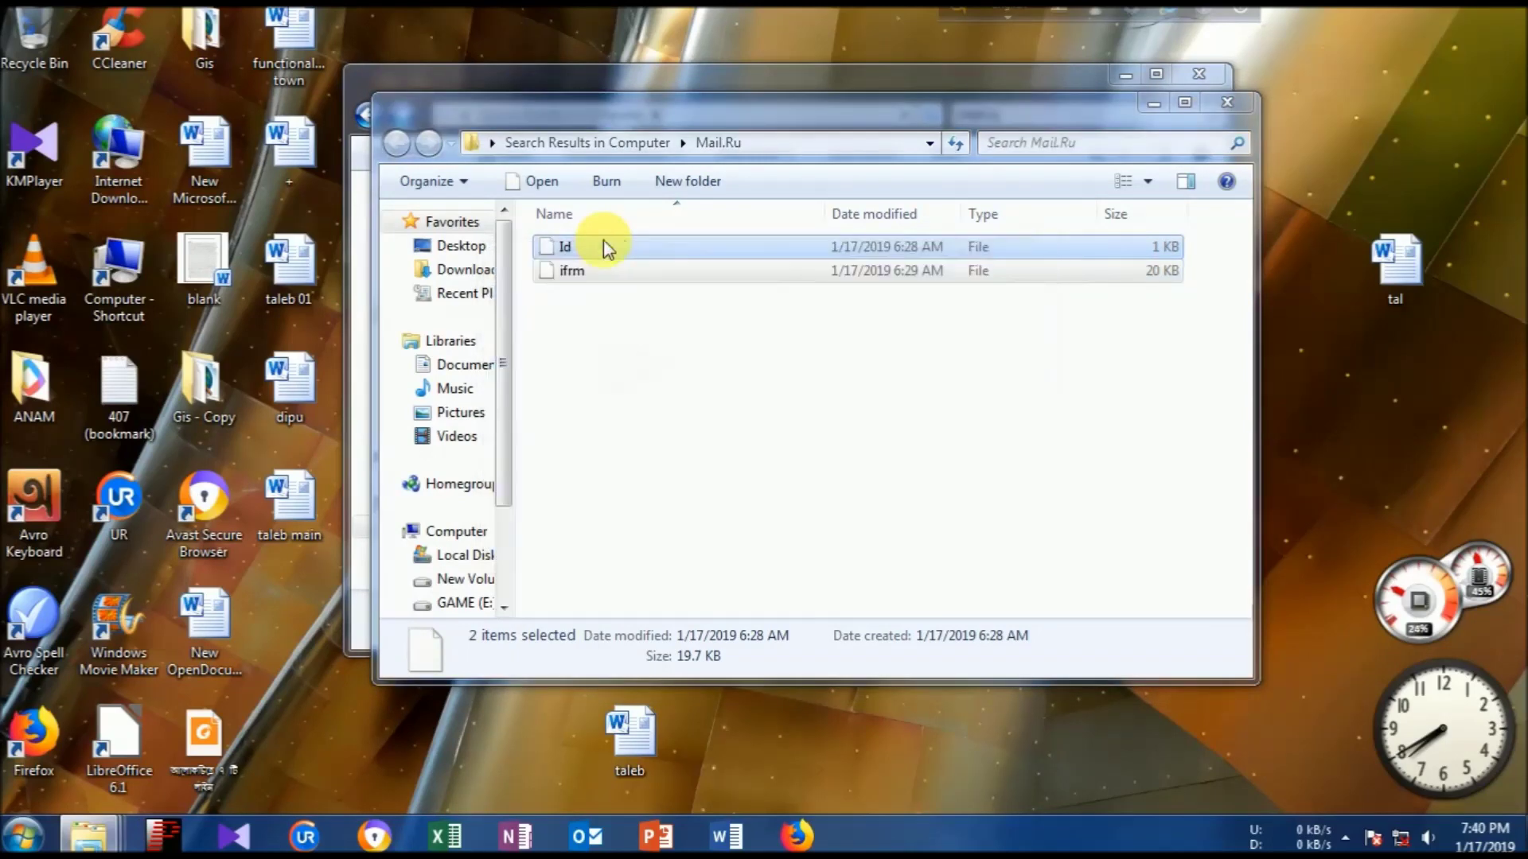
{"action": "left_click", "coordinate": [1226, 102]}
Delete all five items inside the second Mail.Ru folder.
{"action": "left_click", "coordinate": [676, 261]}
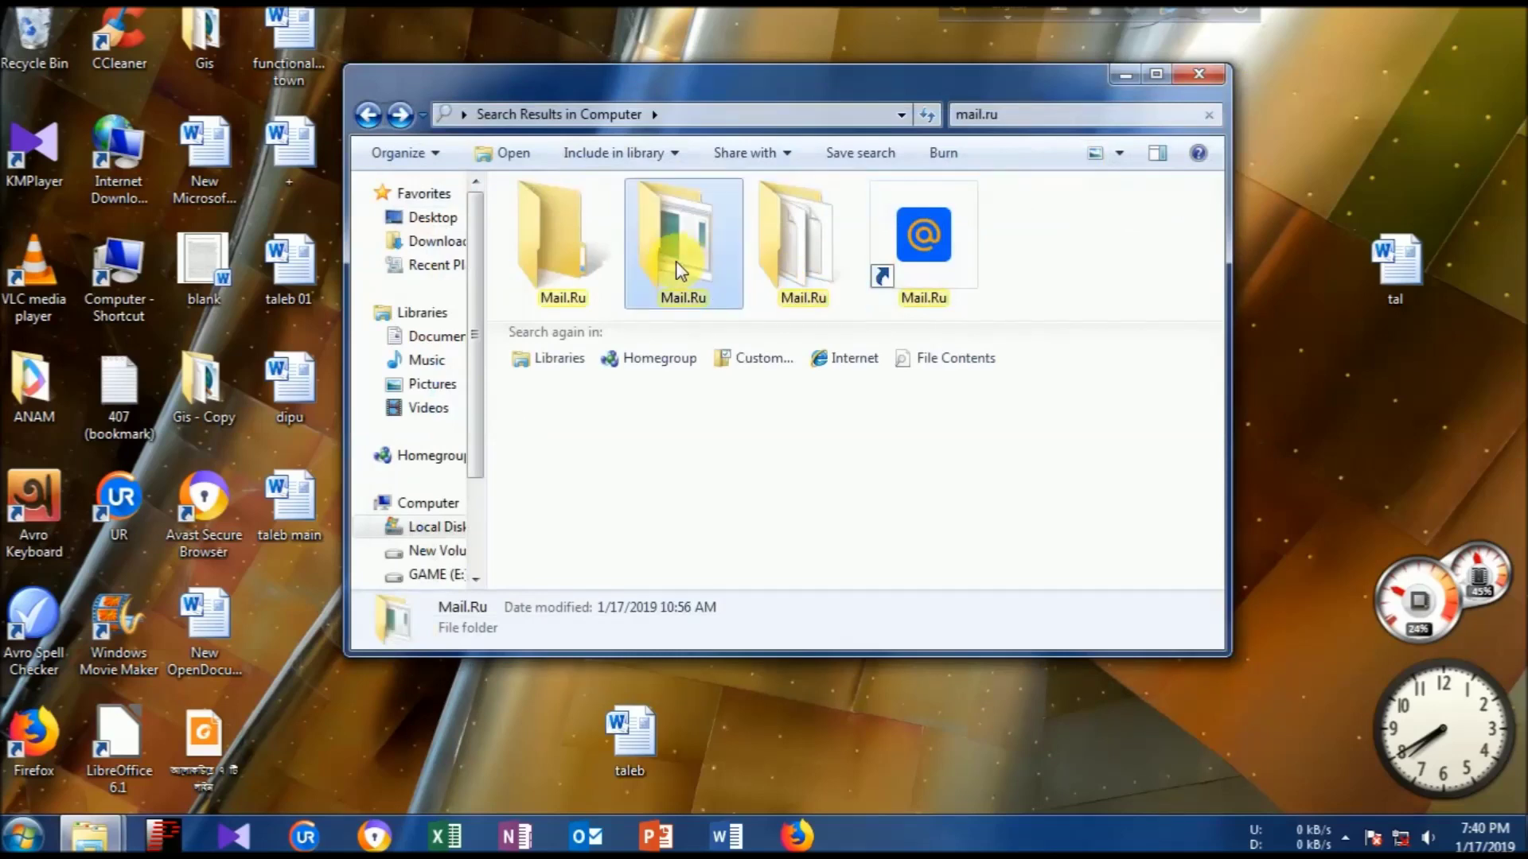
{"action": "right_click", "coordinate": [676, 261]}
{"action": "left_click", "coordinate": [711, 300]}
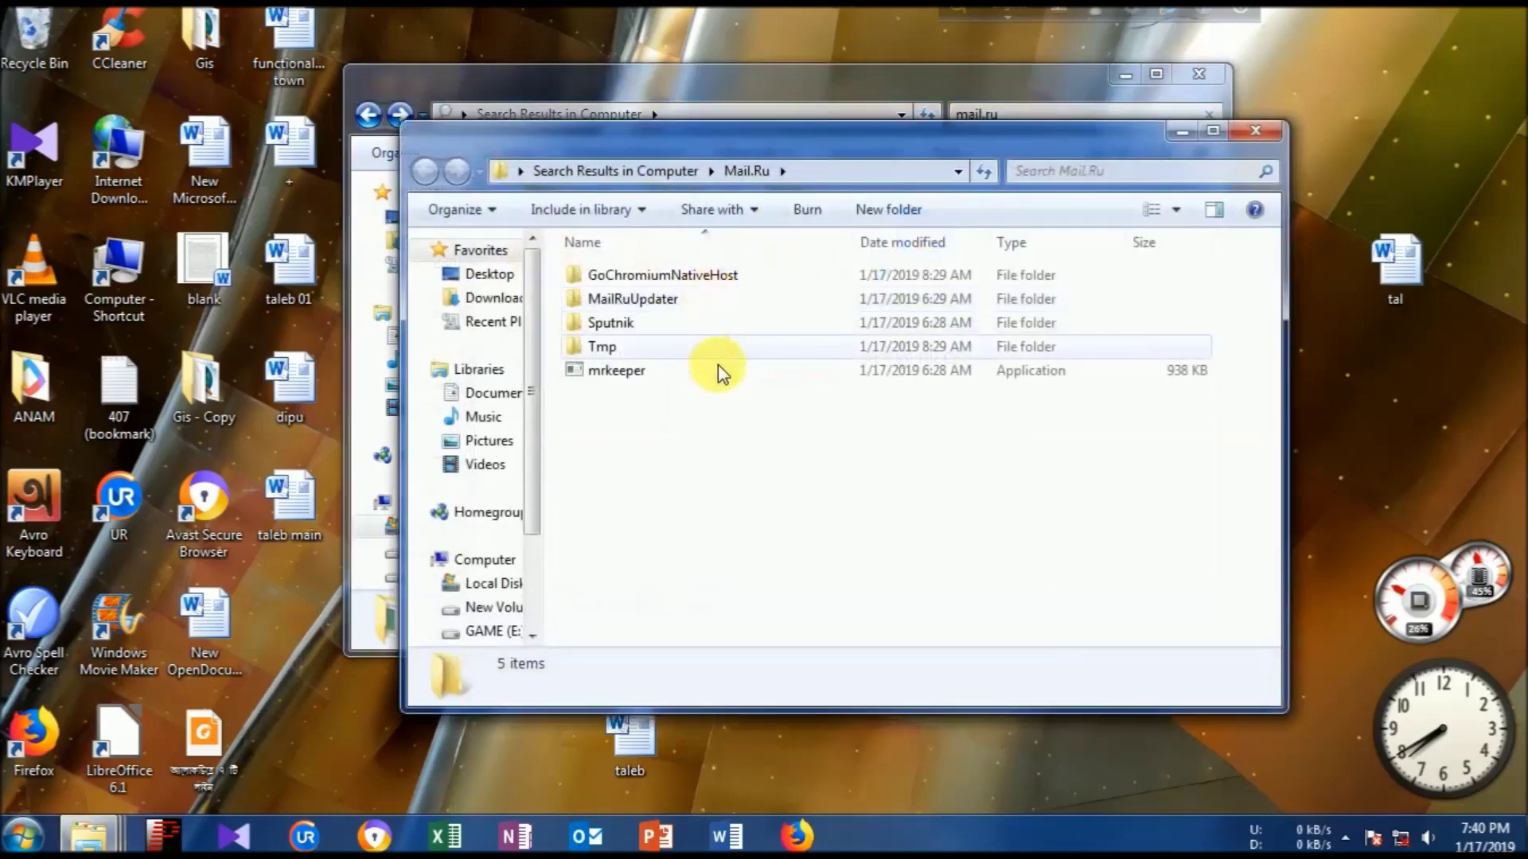
{"action": "left_click_drag", "start_coordinate": [694, 411], "coordinate": [678, 270]}
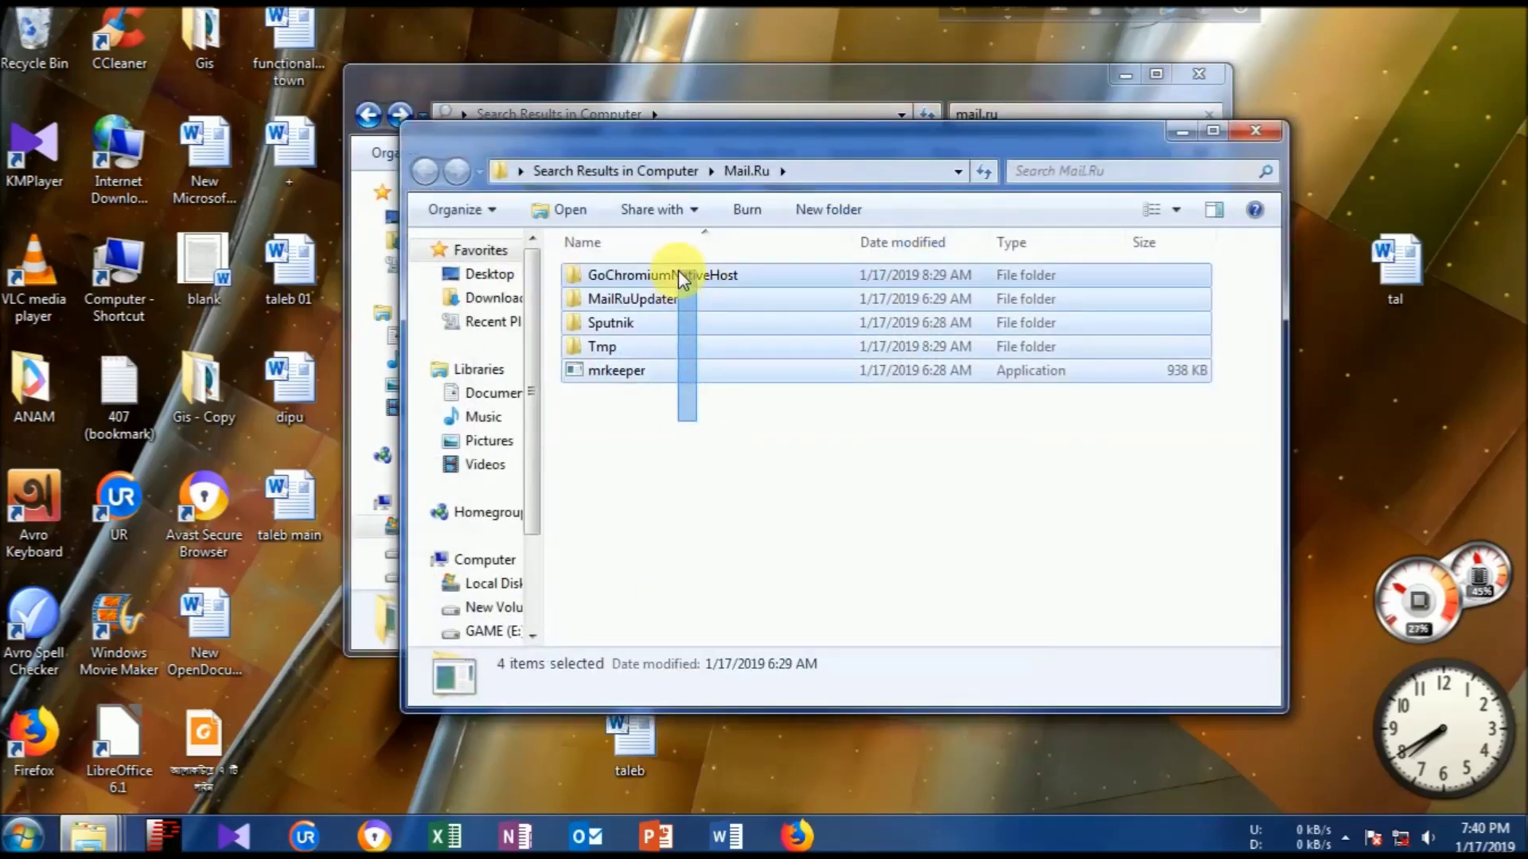
{"action": "key", "text": "Delete"}
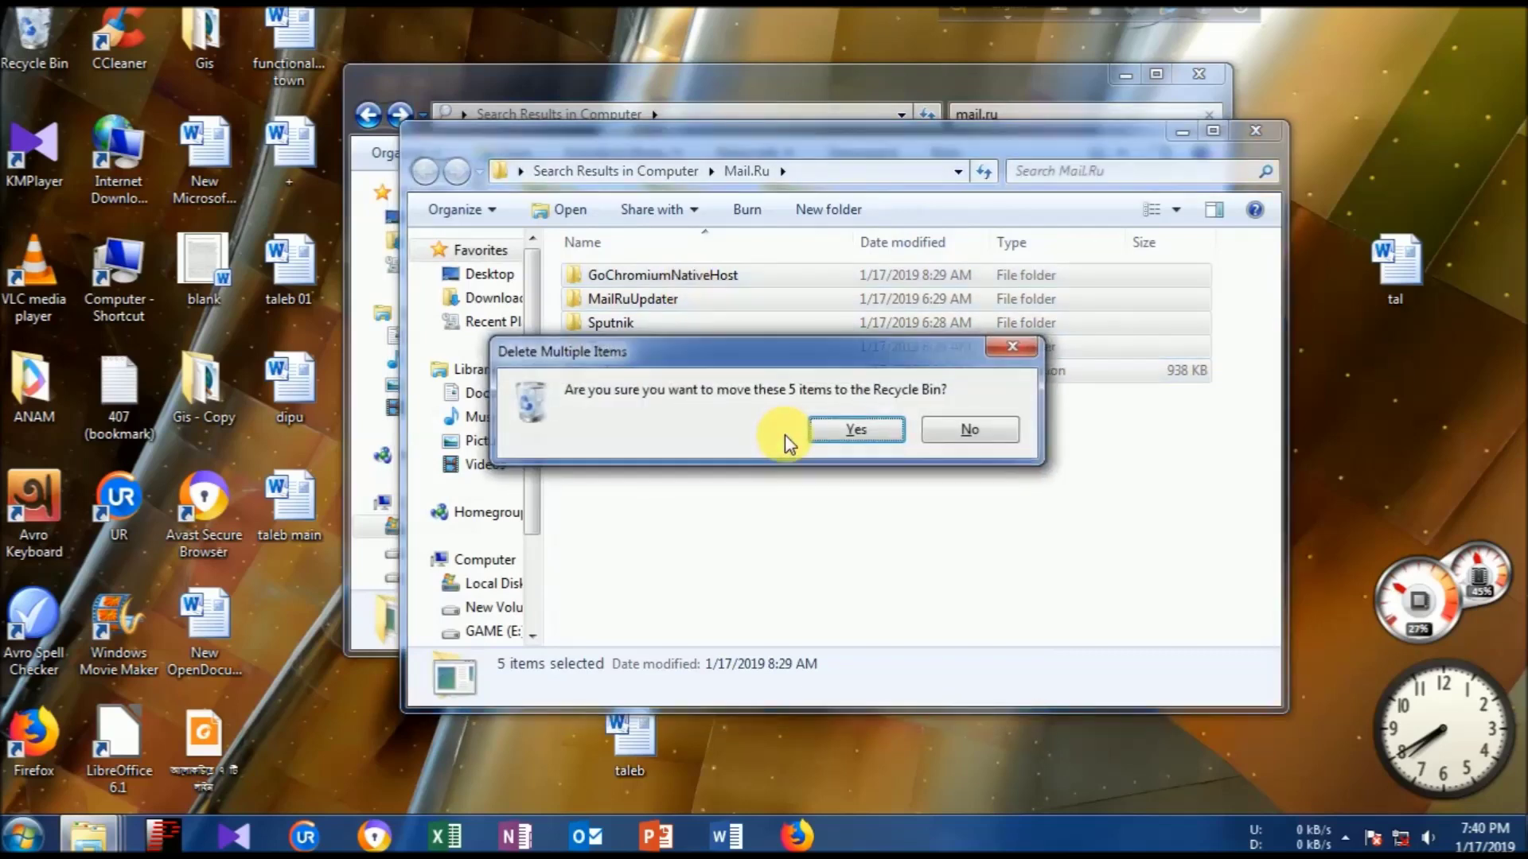
{"action": "key", "text": "Return"}
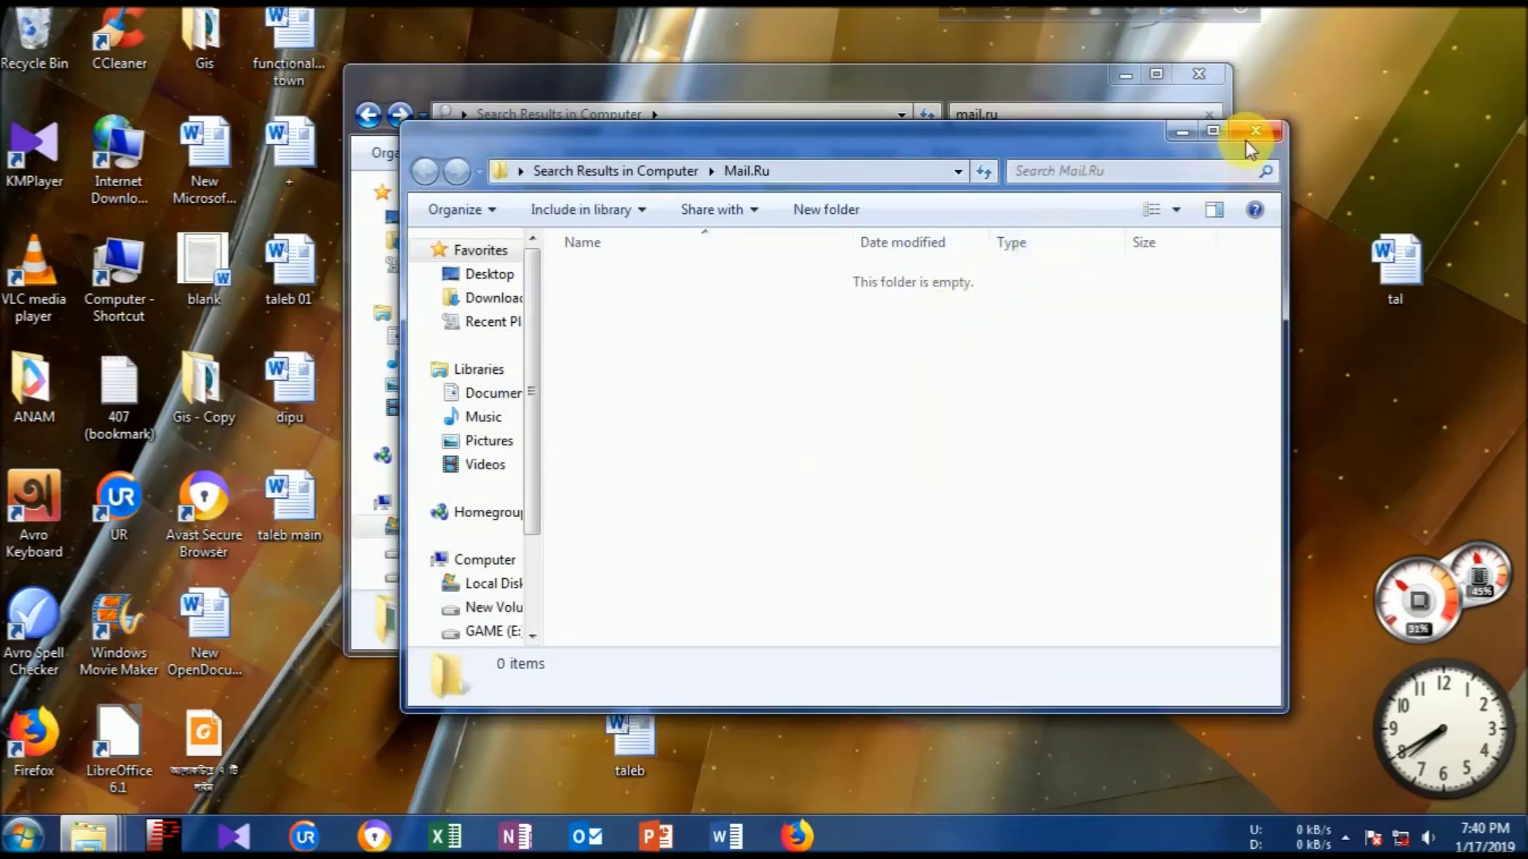
{"action": "left_click", "coordinate": [1254, 132]}
Check that the first Mail.Ru folder is already empty.
{"action": "right_click", "coordinate": [579, 272]}
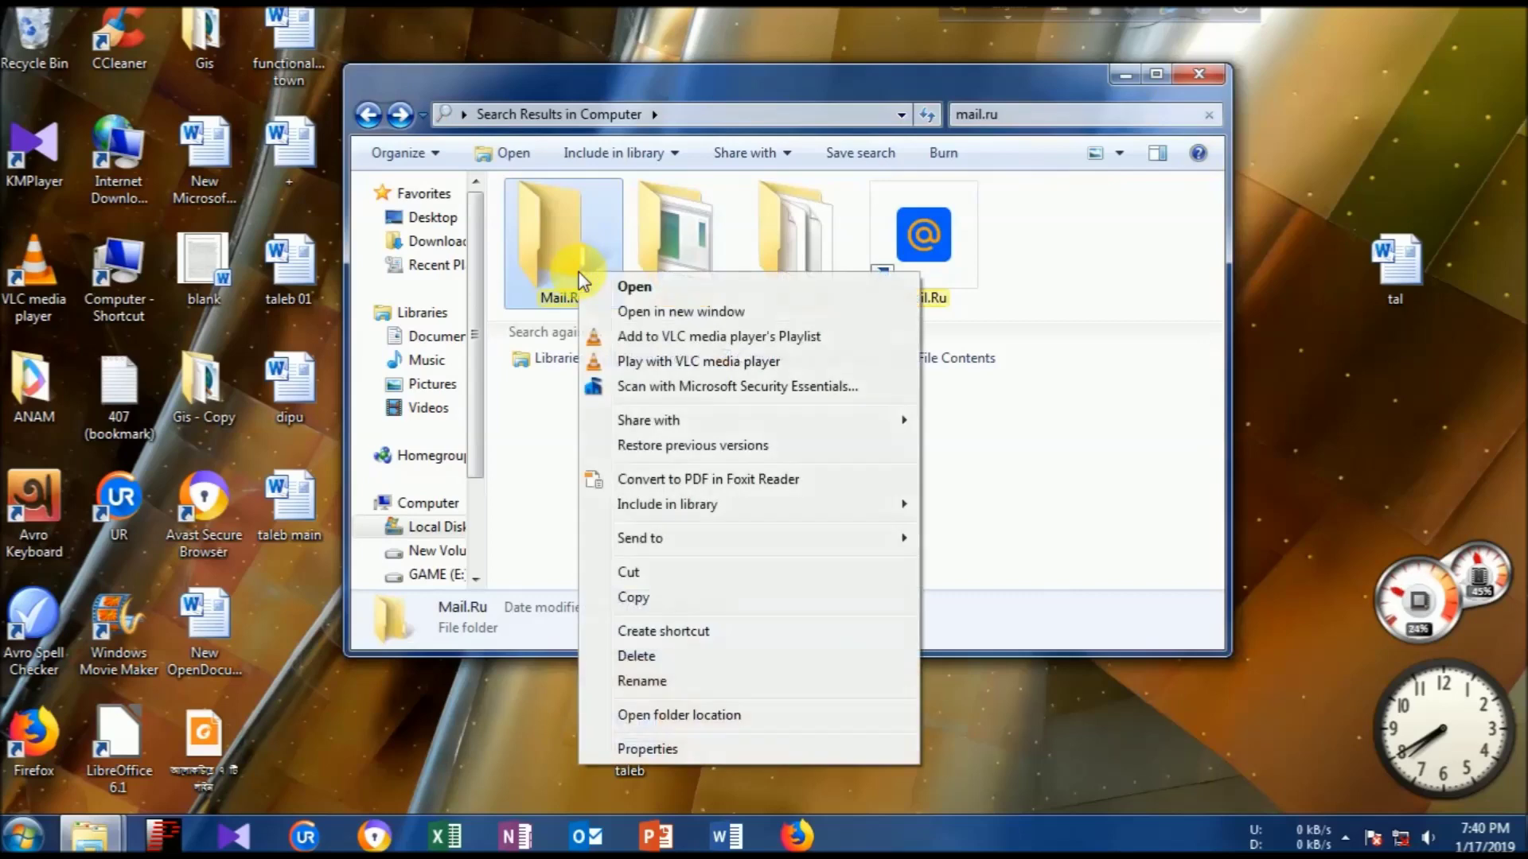
{"action": "left_click", "coordinate": [625, 312]}
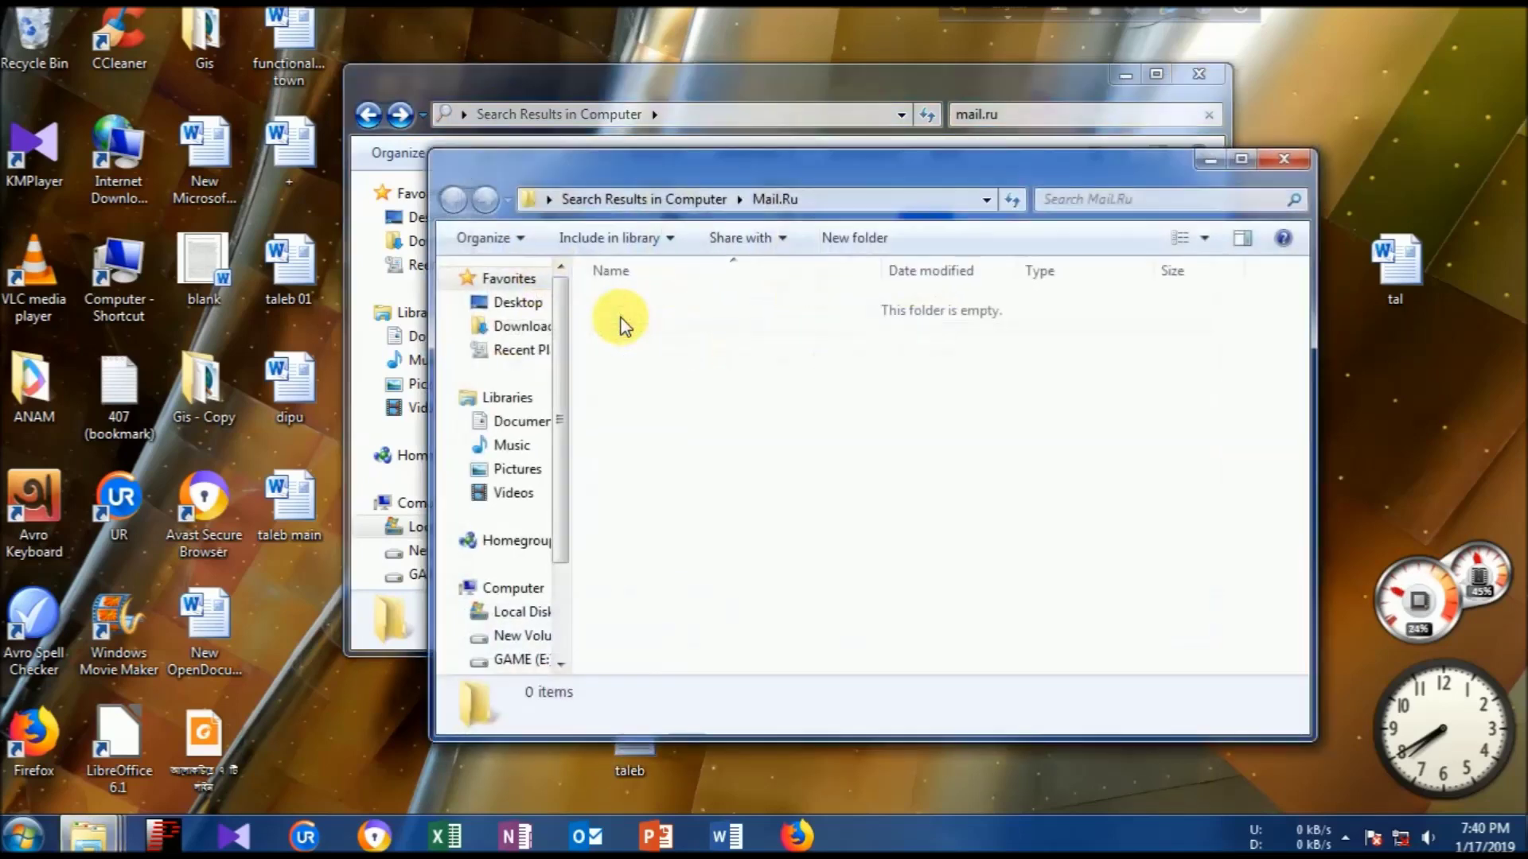
{"action": "left_click", "coordinate": [1281, 159]}
Open the Mail.Ru shortcut's target location, System32 containing rundll32.
{"action": "left_click", "coordinate": [915, 269]}
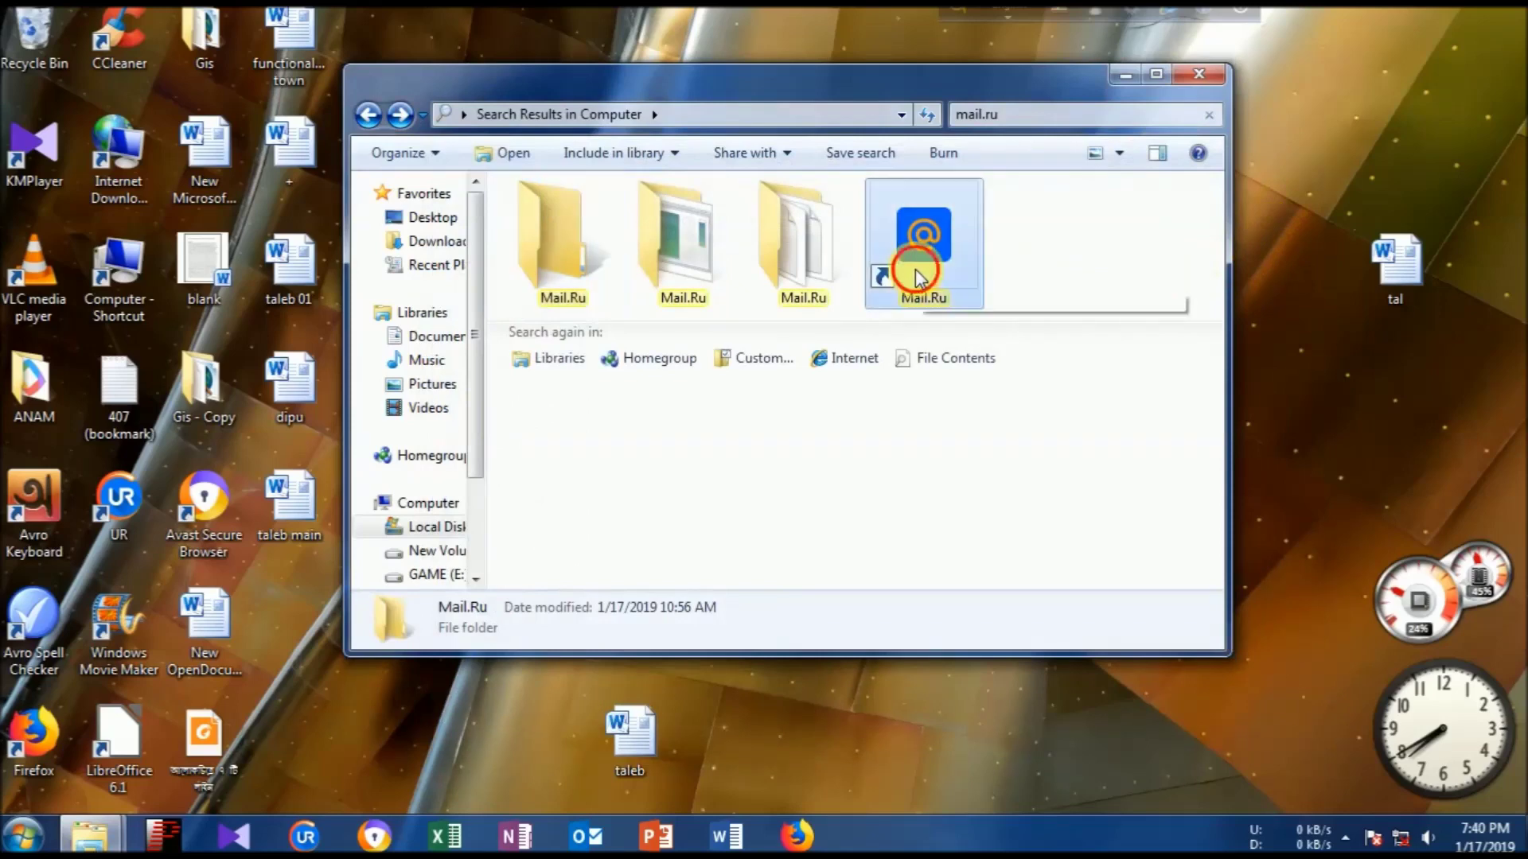
{"action": "right_click", "coordinate": [915, 269]}
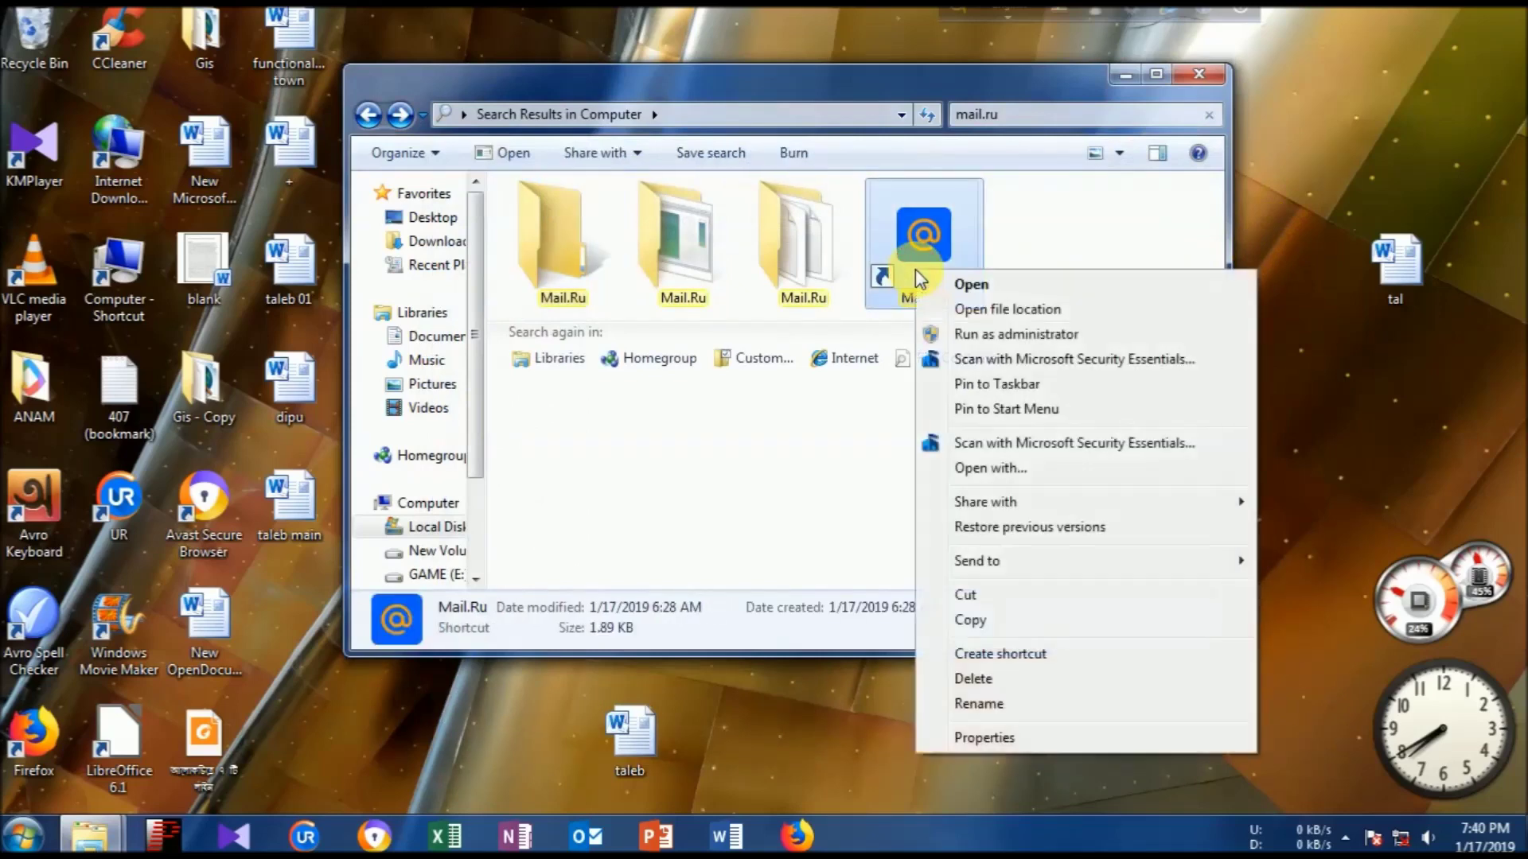
{"action": "left_click", "coordinate": [960, 310]}
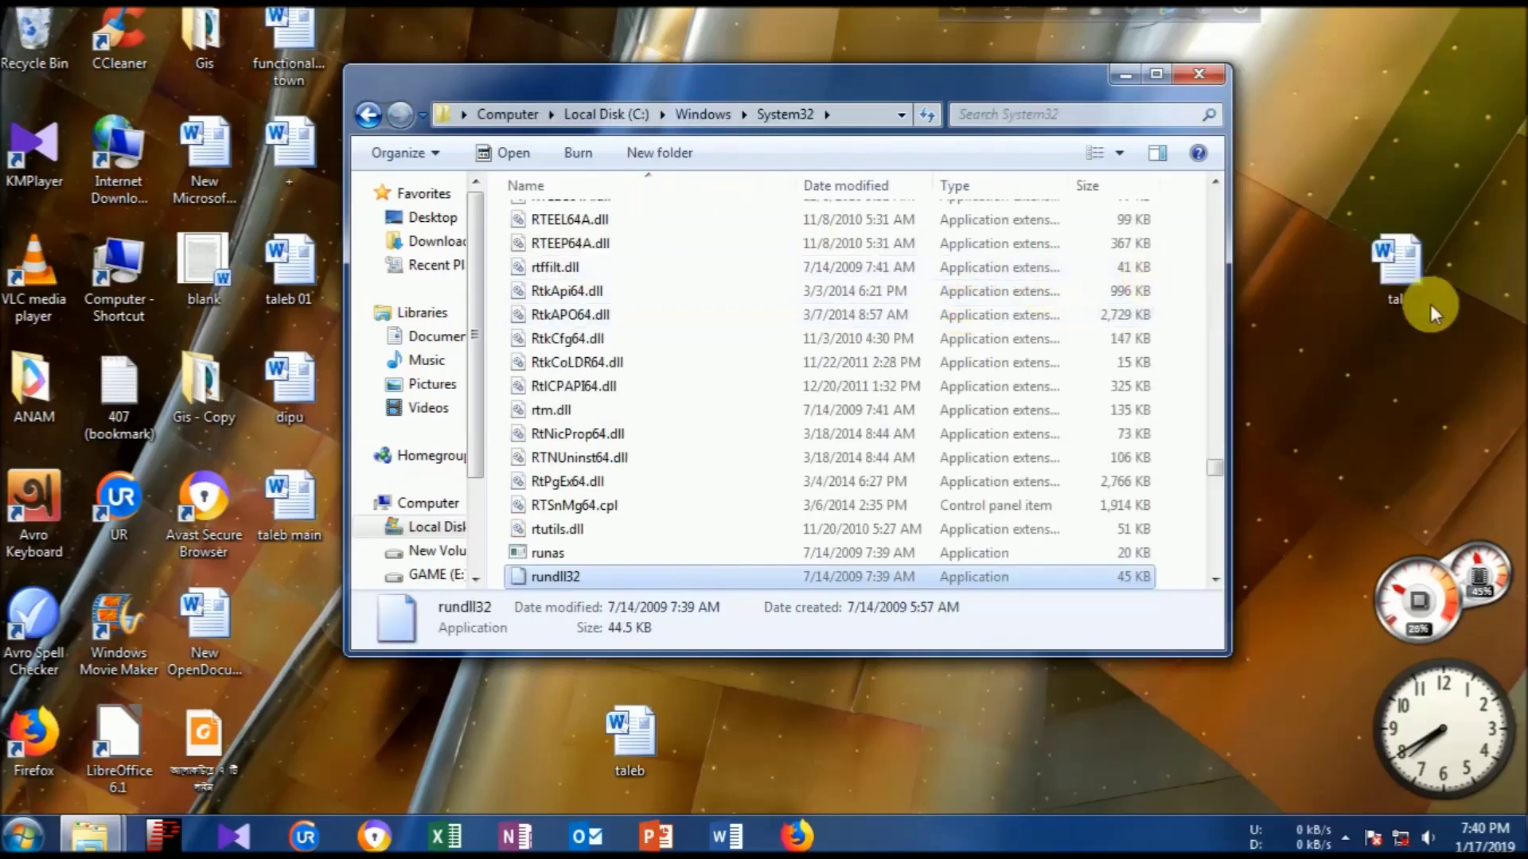
Try twice to delete rundll32 and inspect its Properties; access is denied both times.
{"action": "key", "text": "Delete"}
{"action": "key", "text": "Return"}
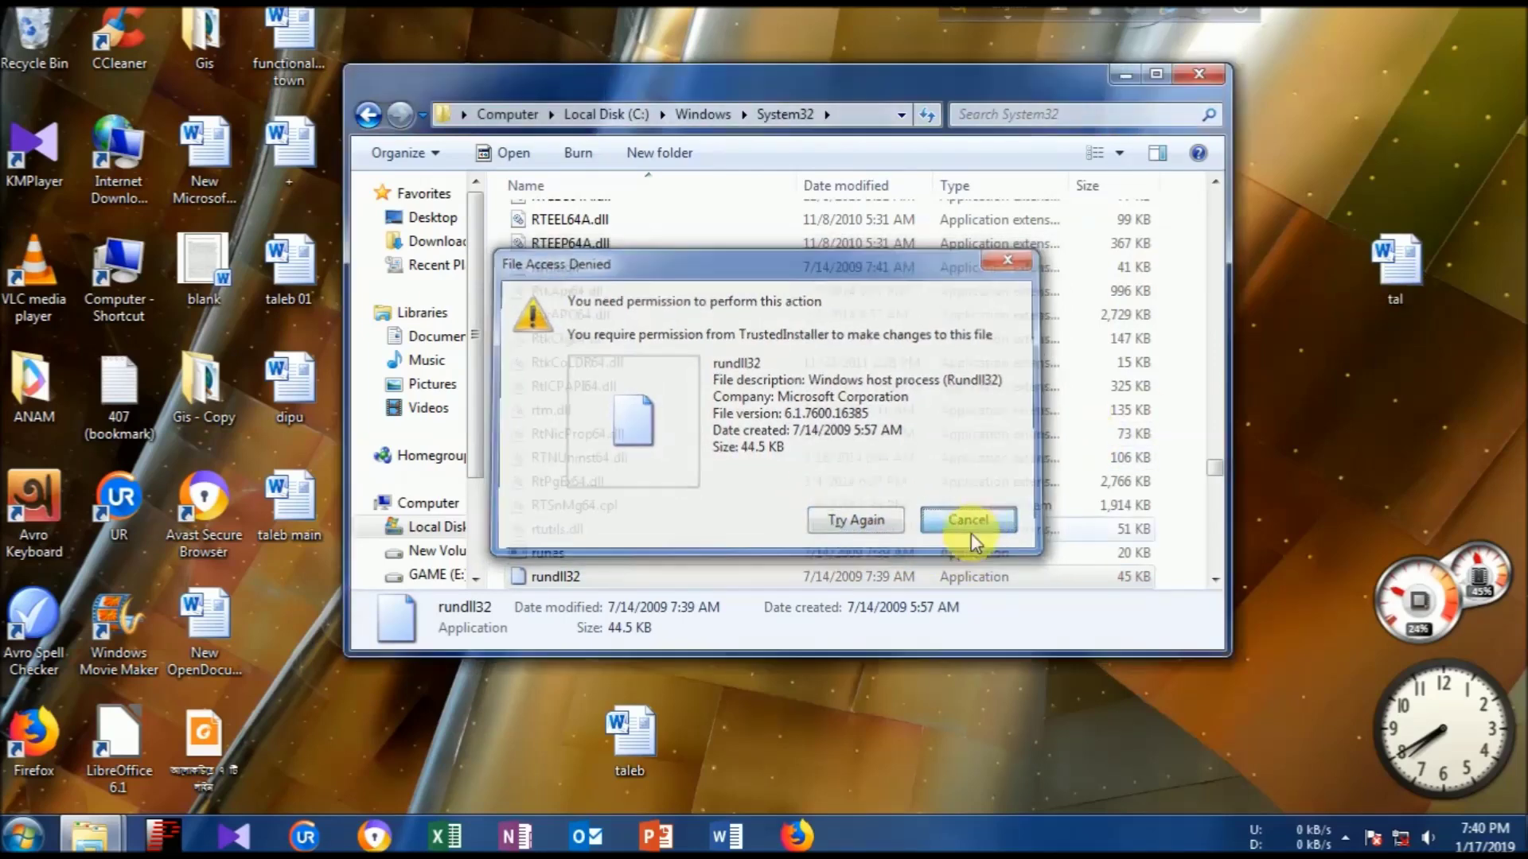
{"action": "left_click", "coordinate": [972, 522]}
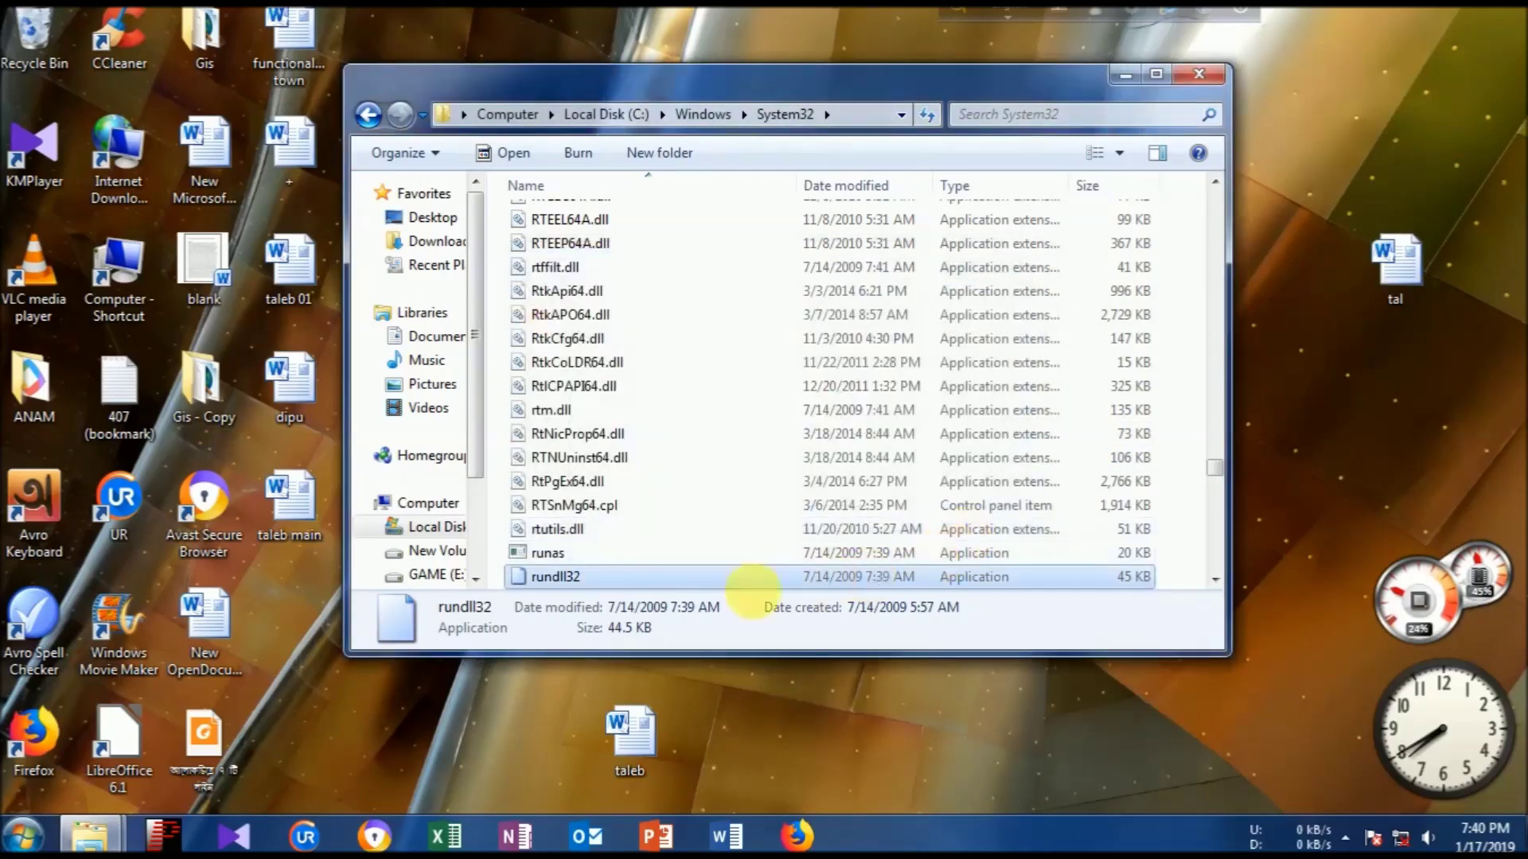
{"action": "right_click", "coordinate": [702, 576]}
{"action": "left_click", "coordinate": [716, 563]}
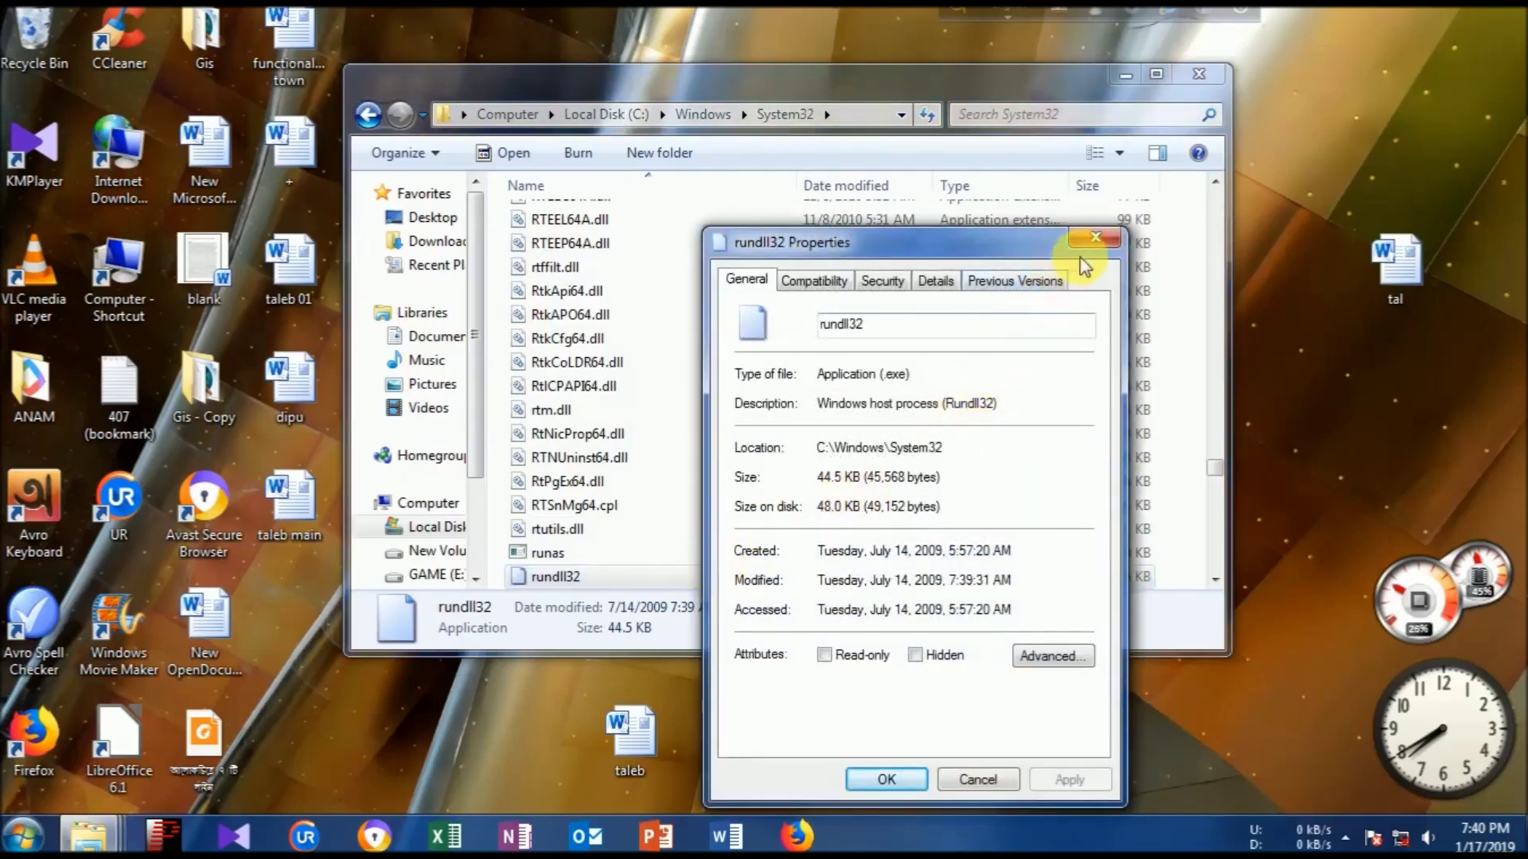
{"action": "left_click", "coordinate": [1092, 238]}
{"action": "right_click", "coordinate": [676, 575]}
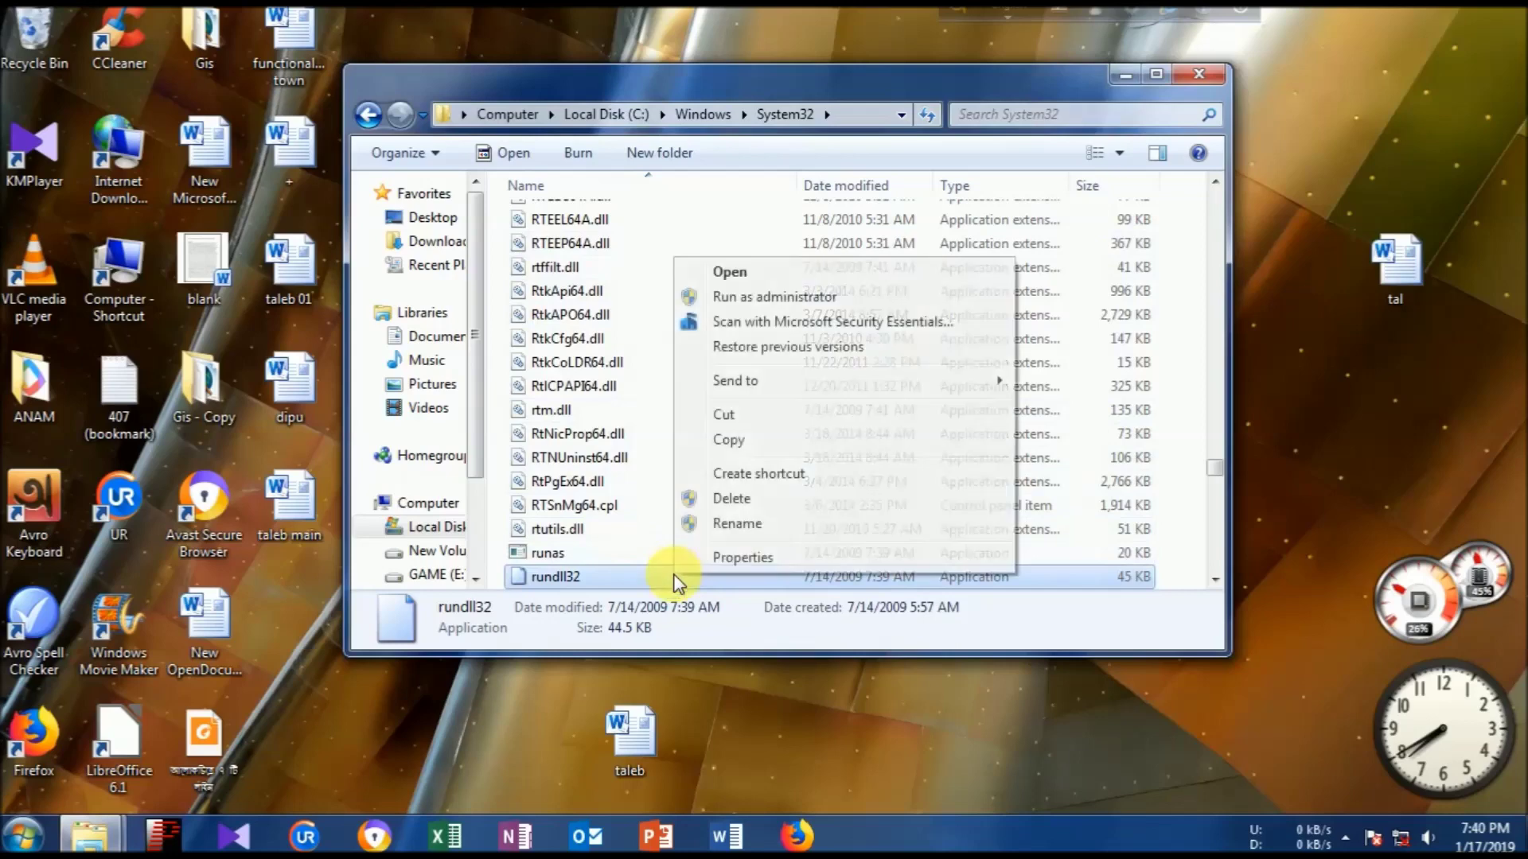
{"action": "left_click", "coordinate": [725, 501]}
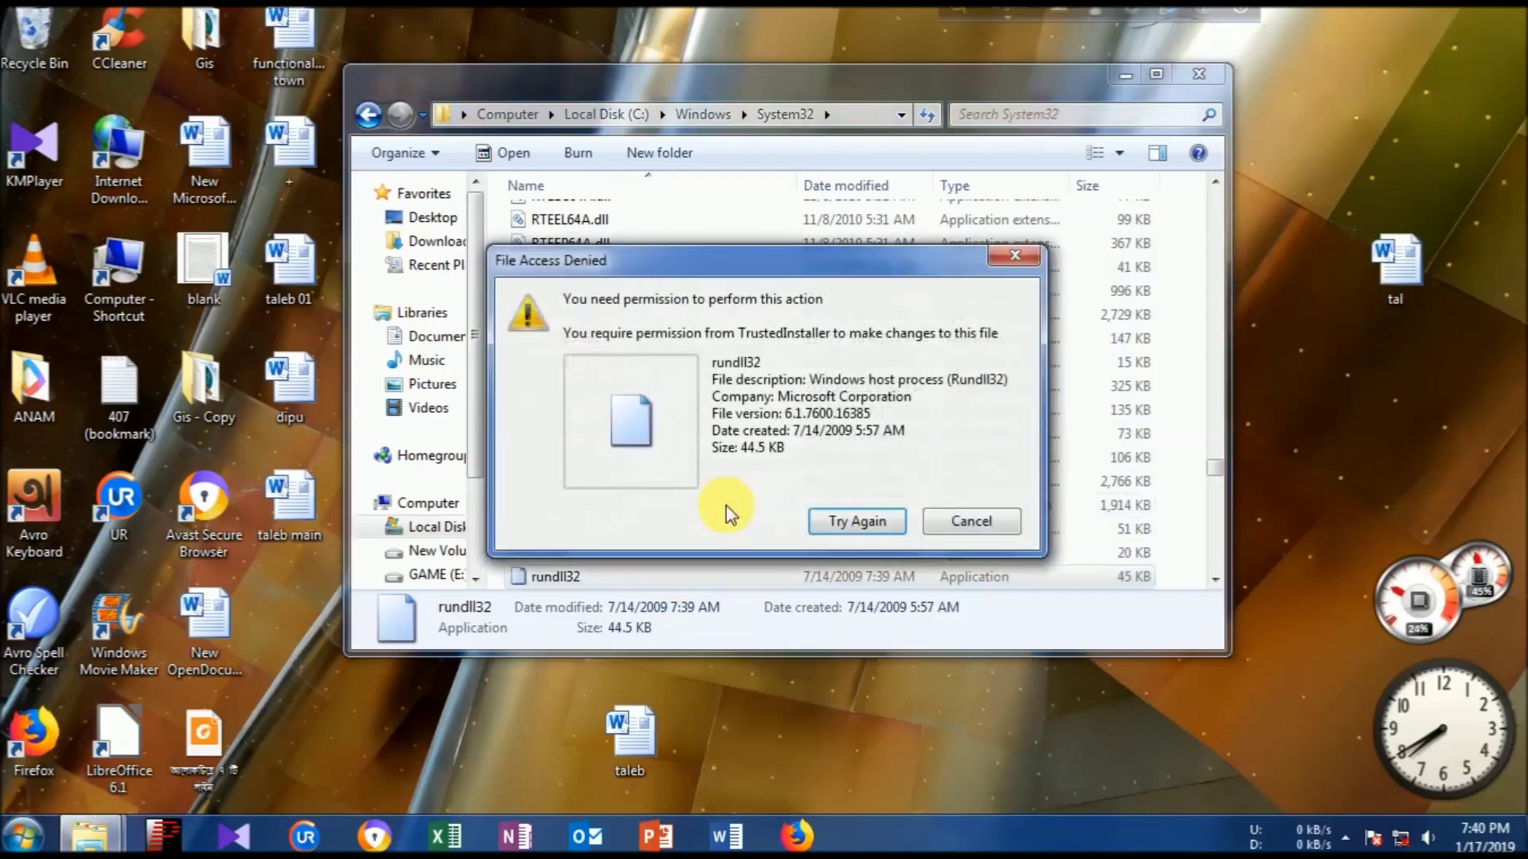
{"action": "left_click", "coordinate": [967, 521]}
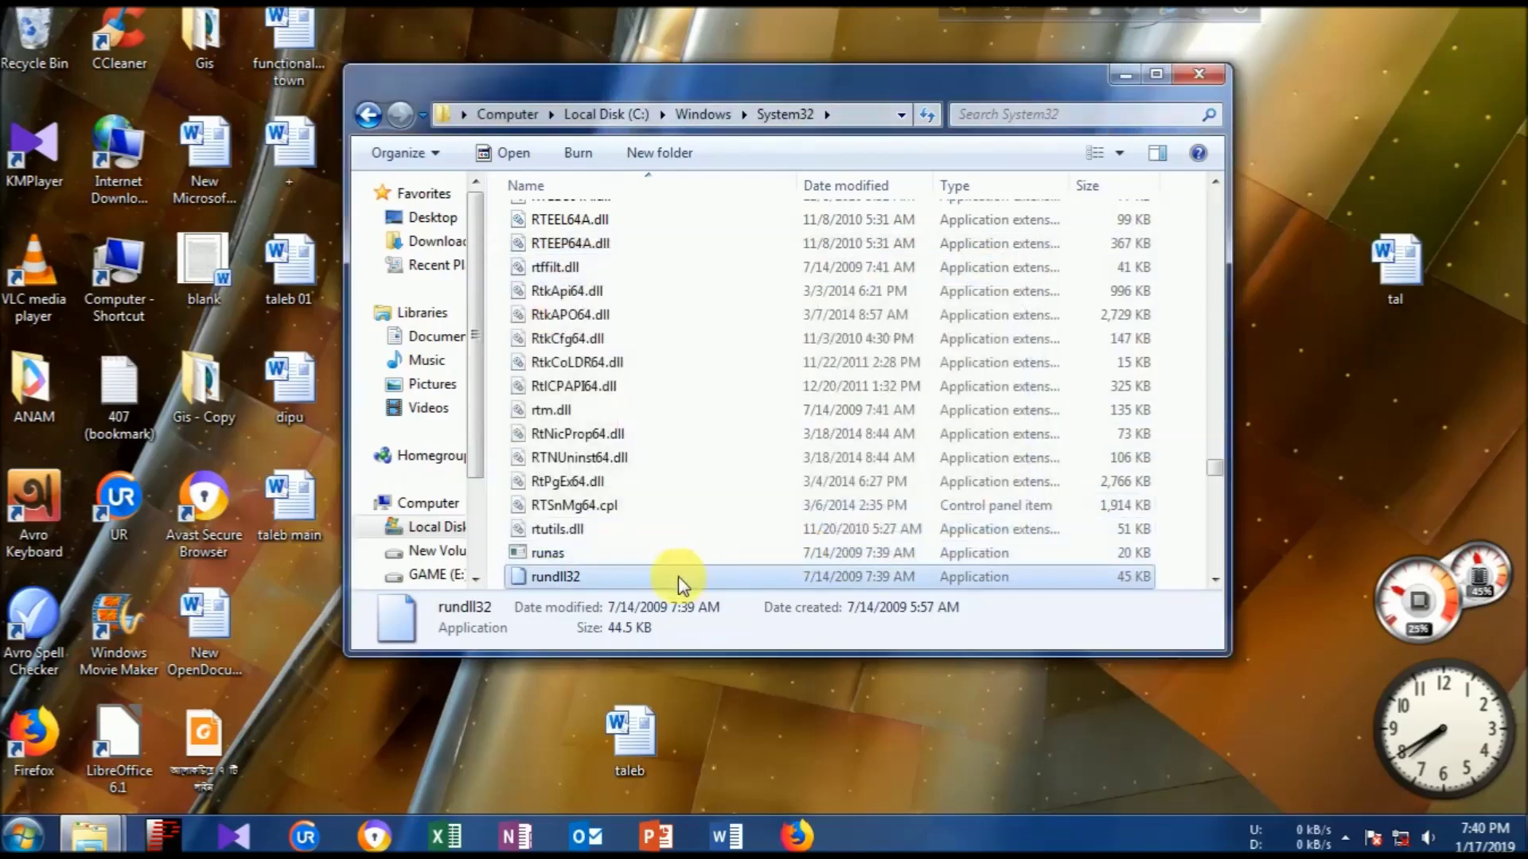
Minimize the System32 window to show the desktop.
{"action": "right_click", "coordinate": [677, 578]}
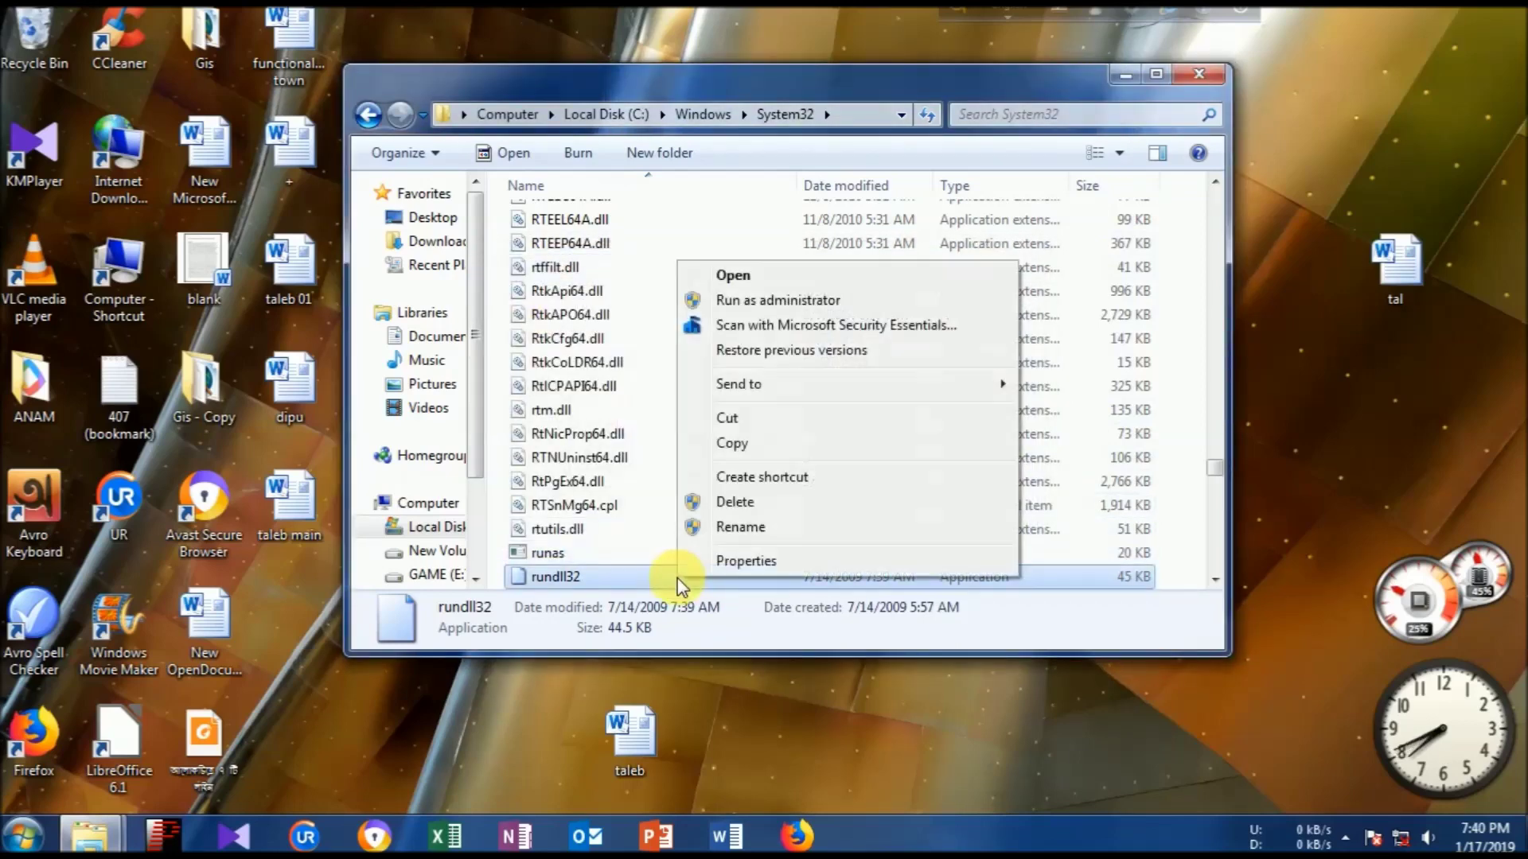
{"action": "left_click", "coordinate": [1047, 681]}
{"action": "left_click", "coordinate": [1122, 77]}
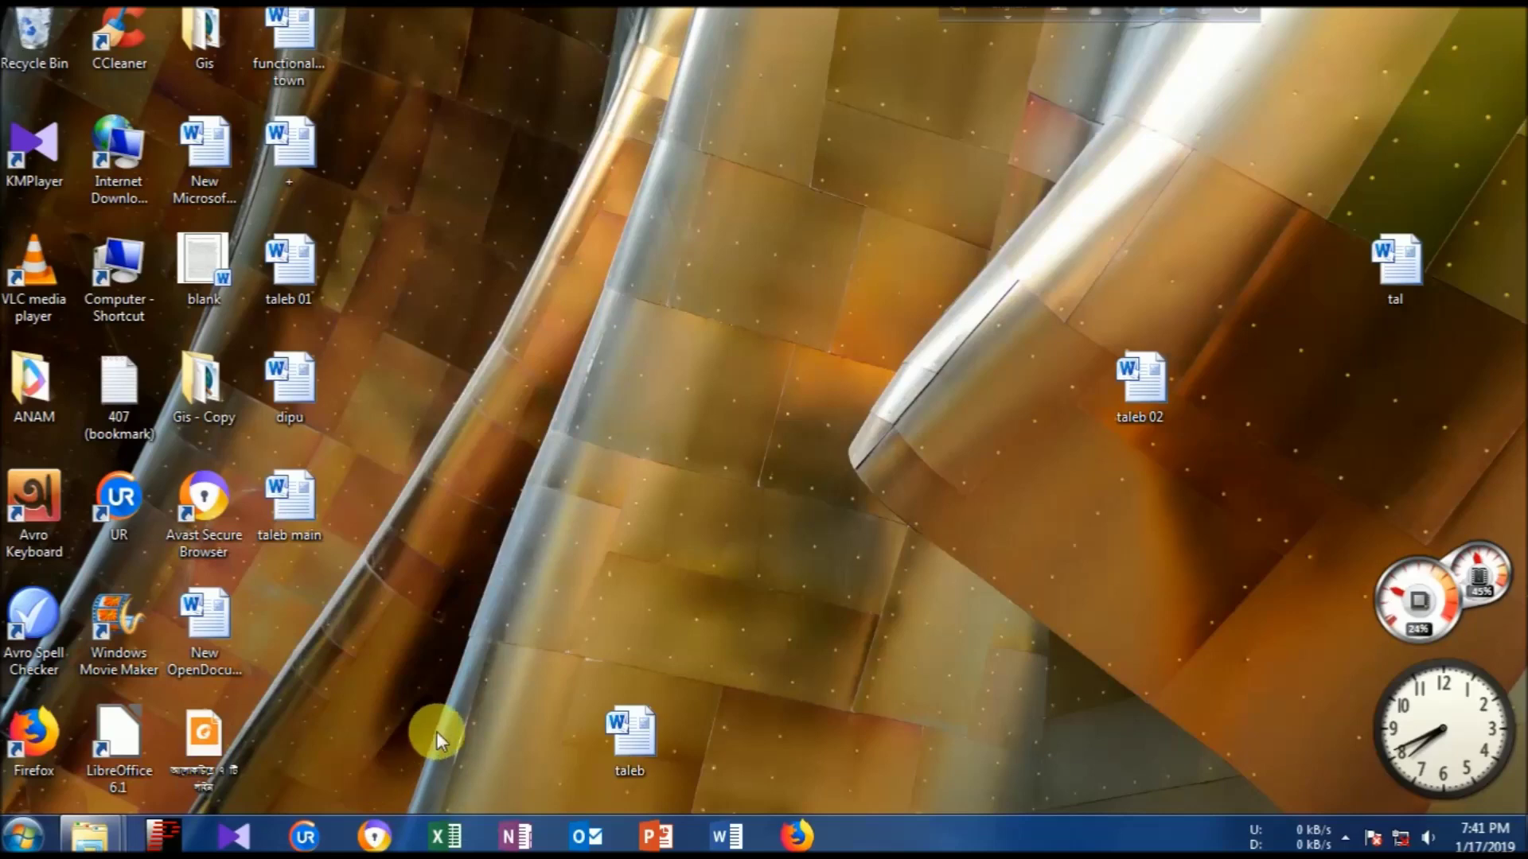
Launch Registry Editor by entering regedit in the Run box.
{"action": "key", "text": "super"}
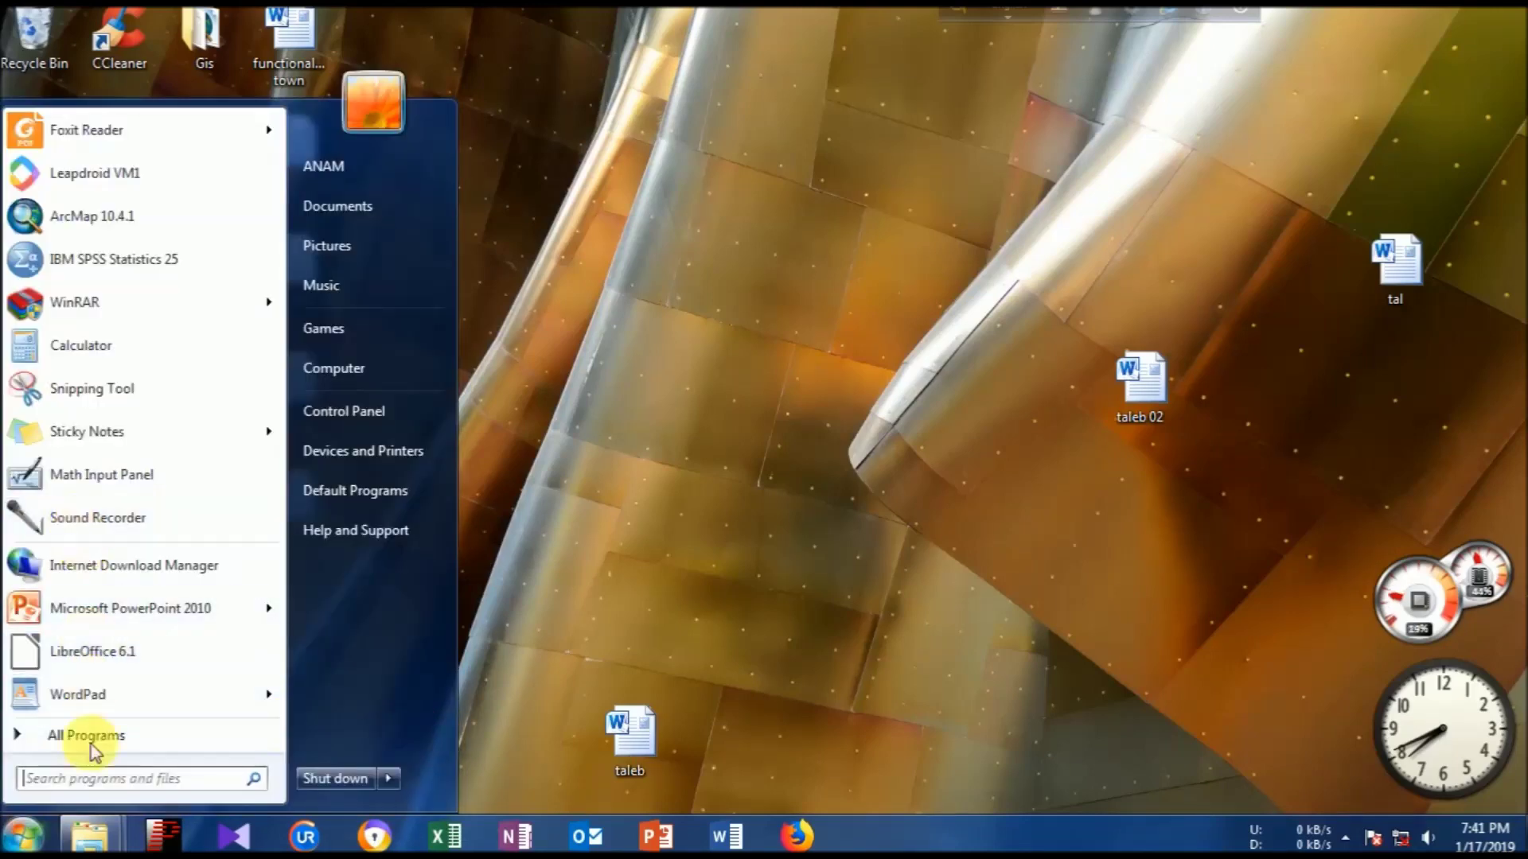
{"action": "type", "text": "ru"}
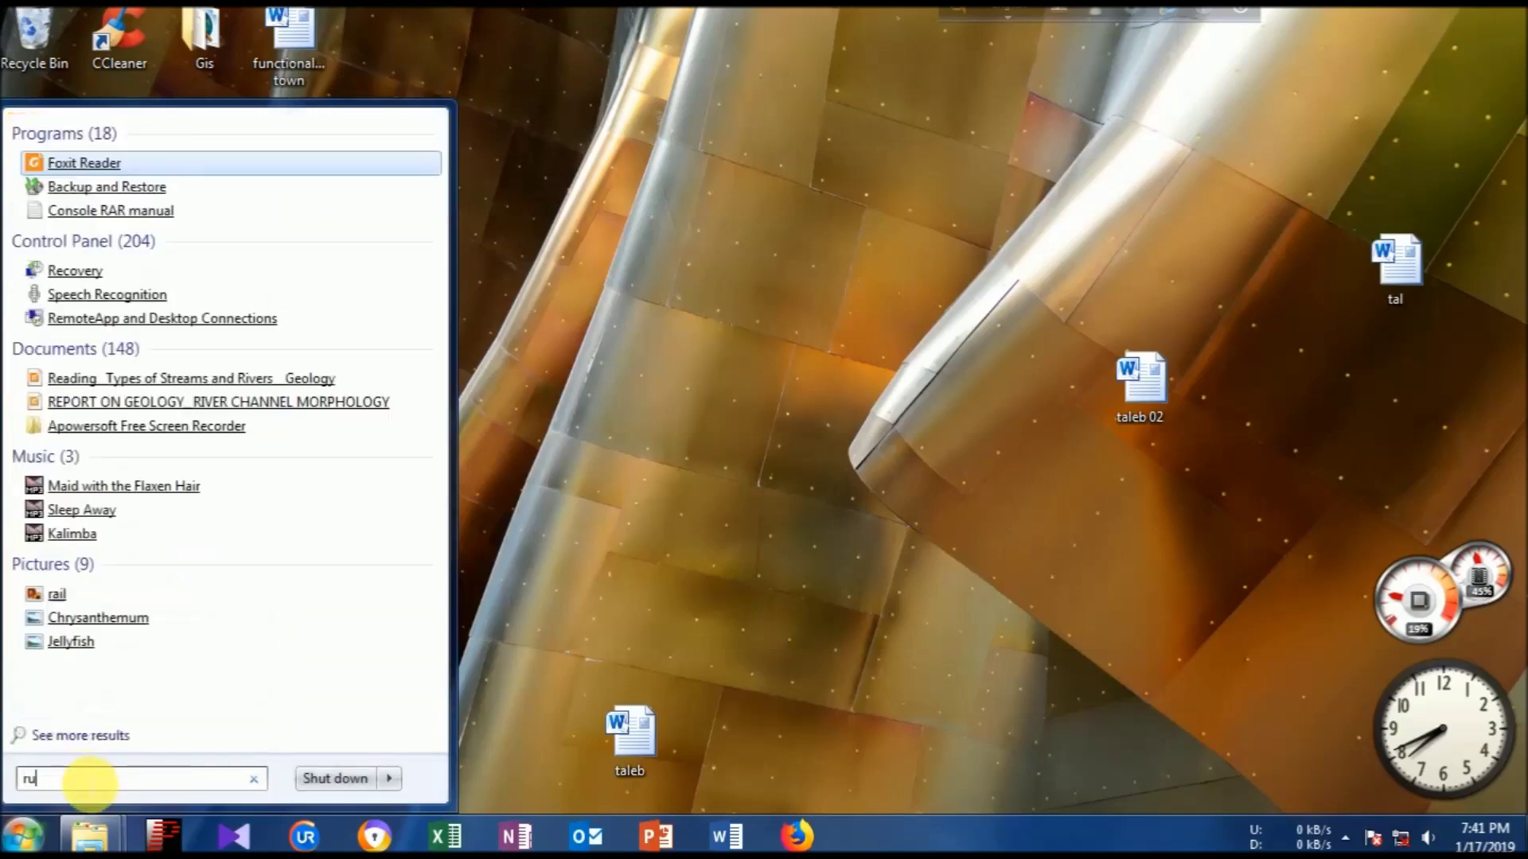
{"action": "type", "text": "n"}
{"action": "left_click", "coordinate": [56, 162]}
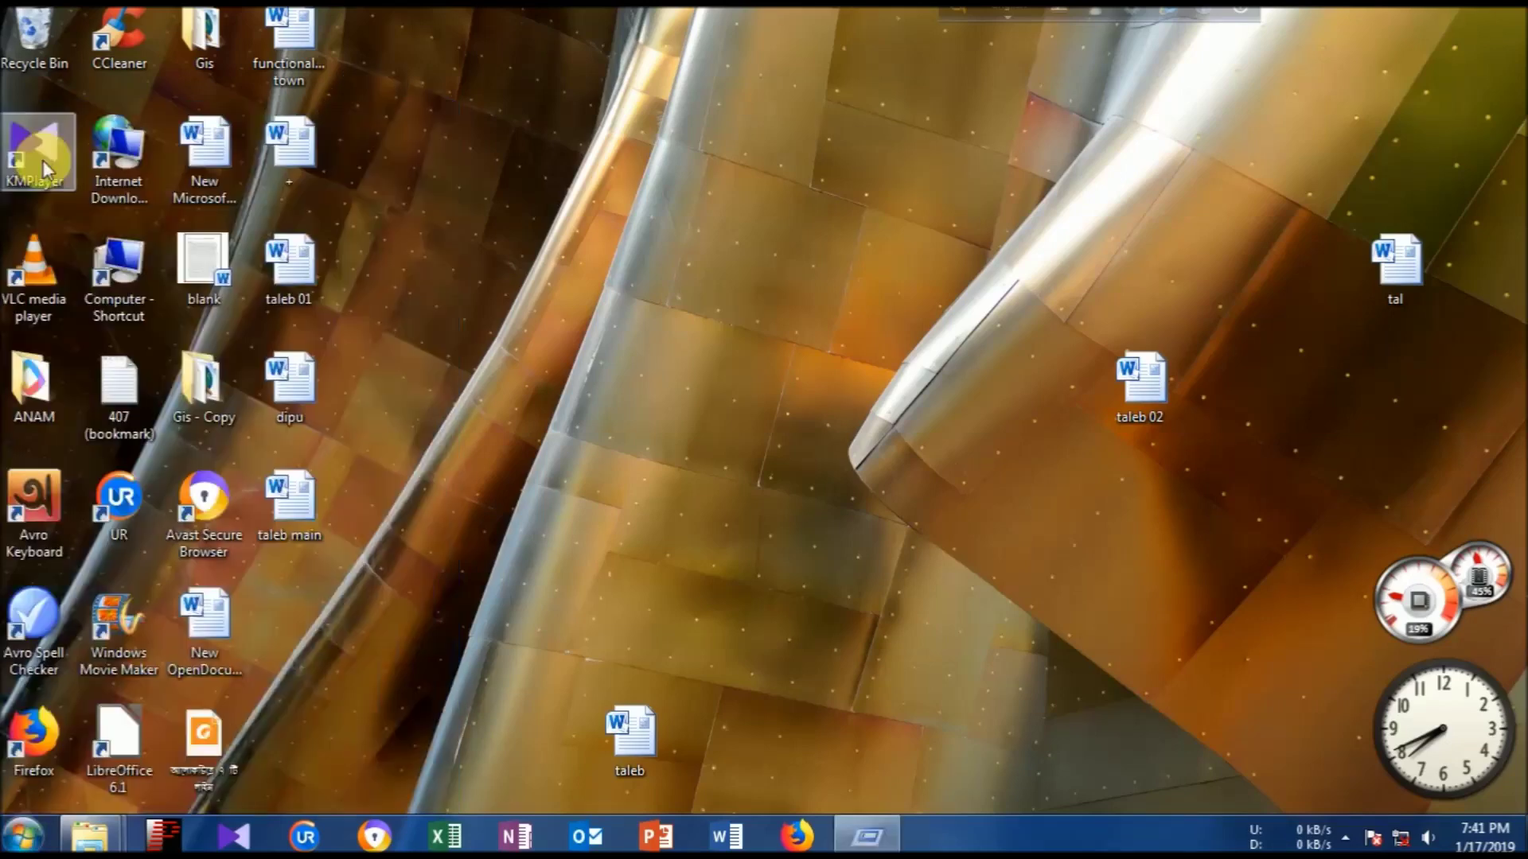
{"action": "type", "text": "regedit"}
{"action": "left_click", "coordinate": [126, 697]}
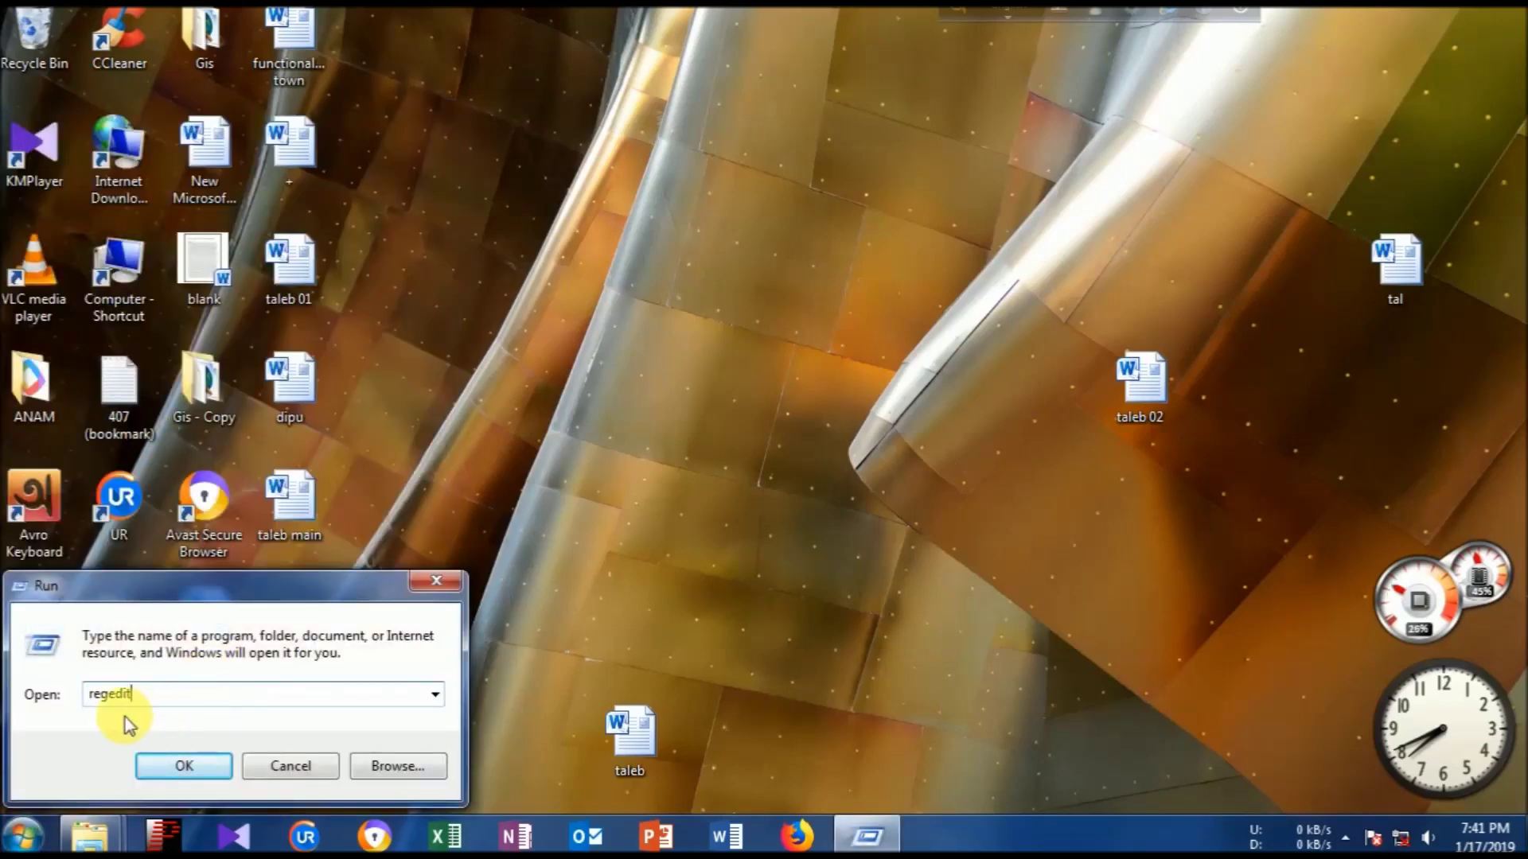
{"action": "key", "text": "BackSpace"}
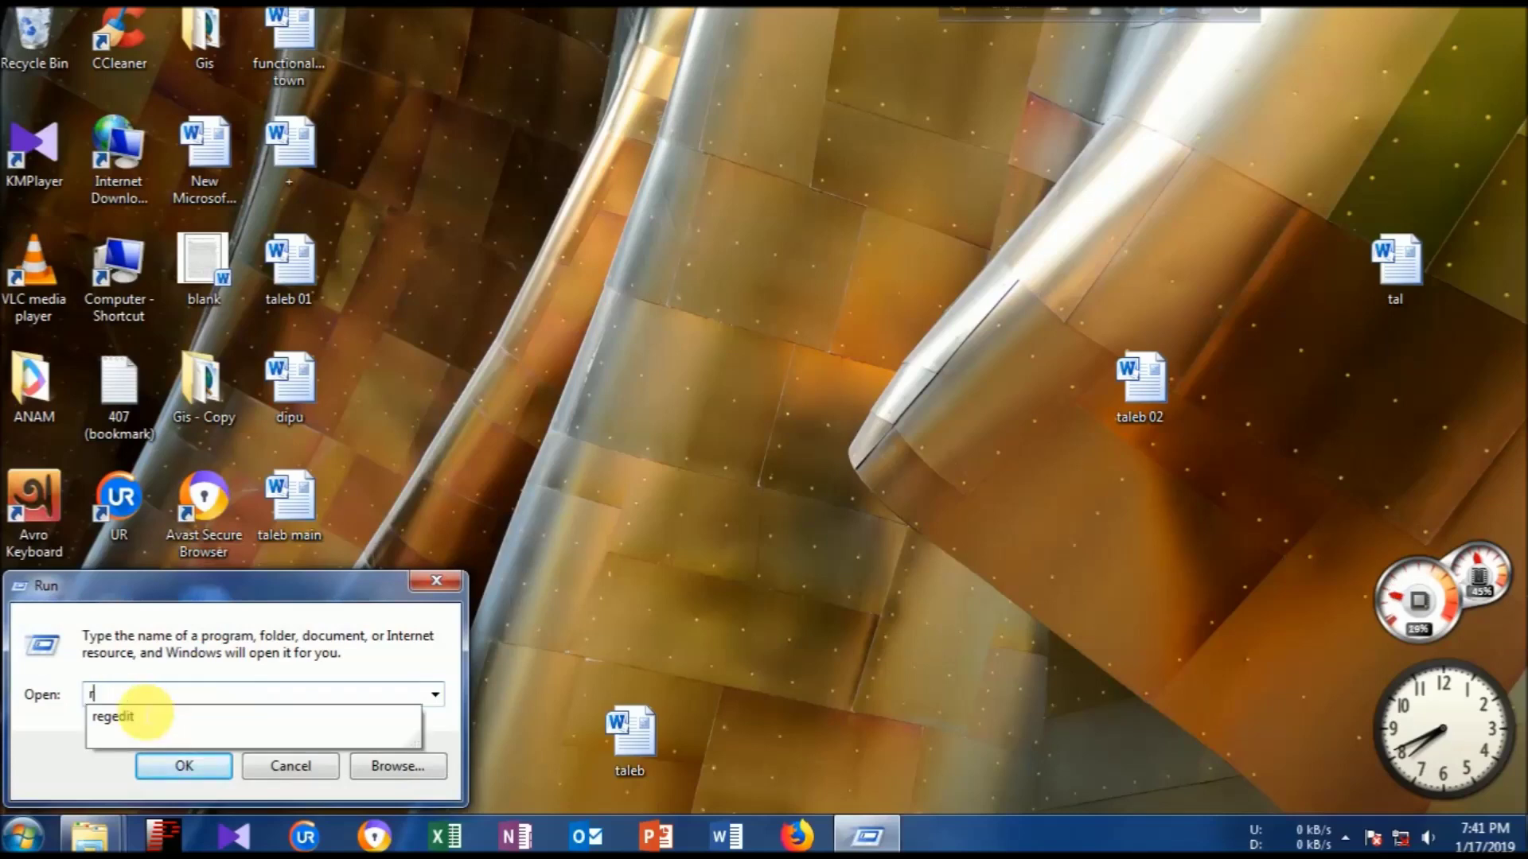
{"action": "key", "text": "BackSpace"}
{"action": "type", "text": "regedi"}
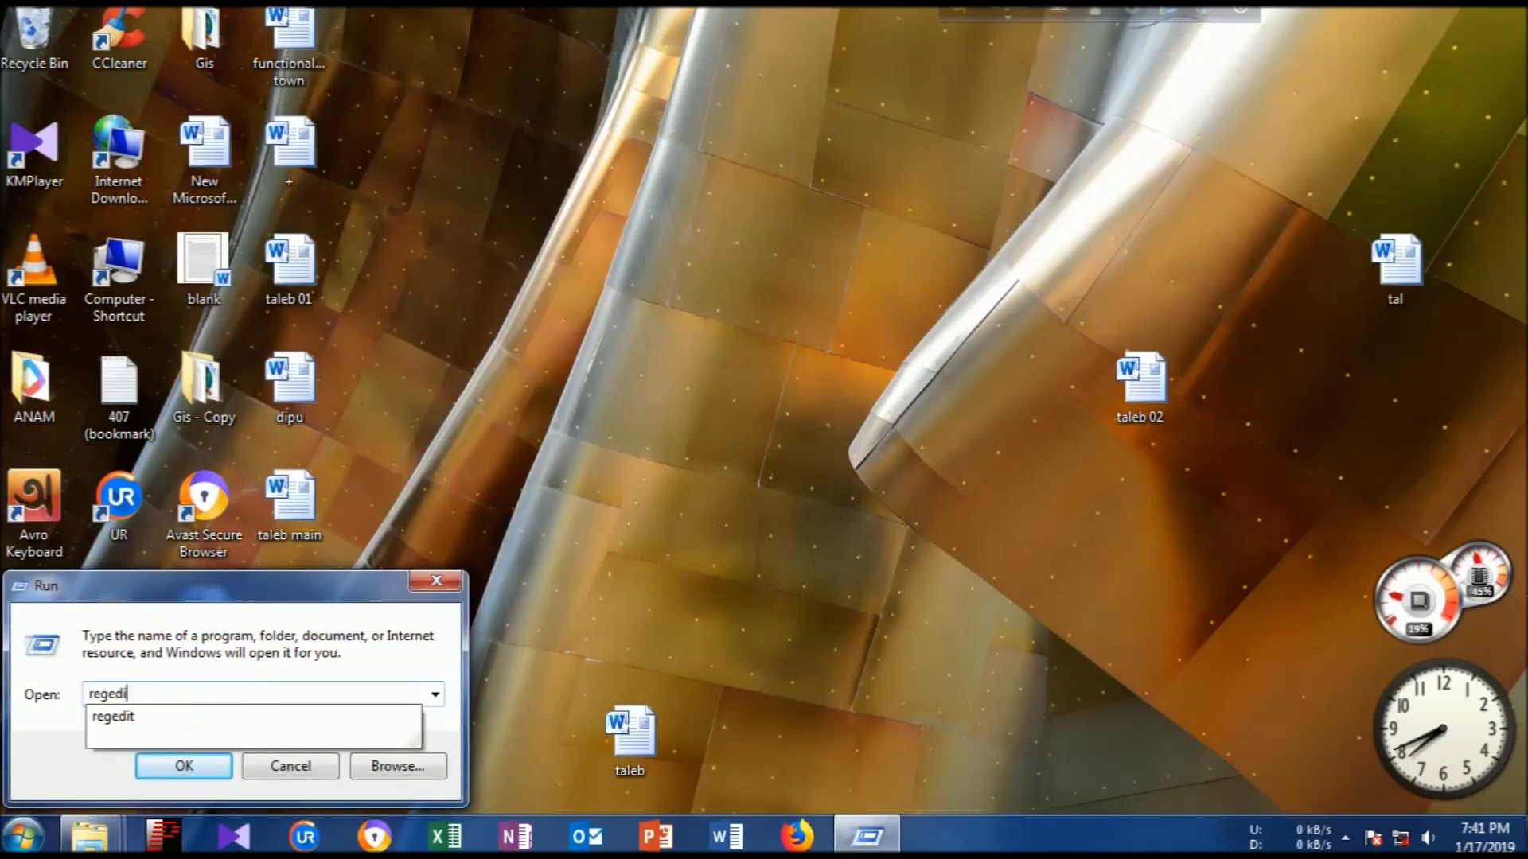
{"action": "left_click", "coordinate": [145, 717]}
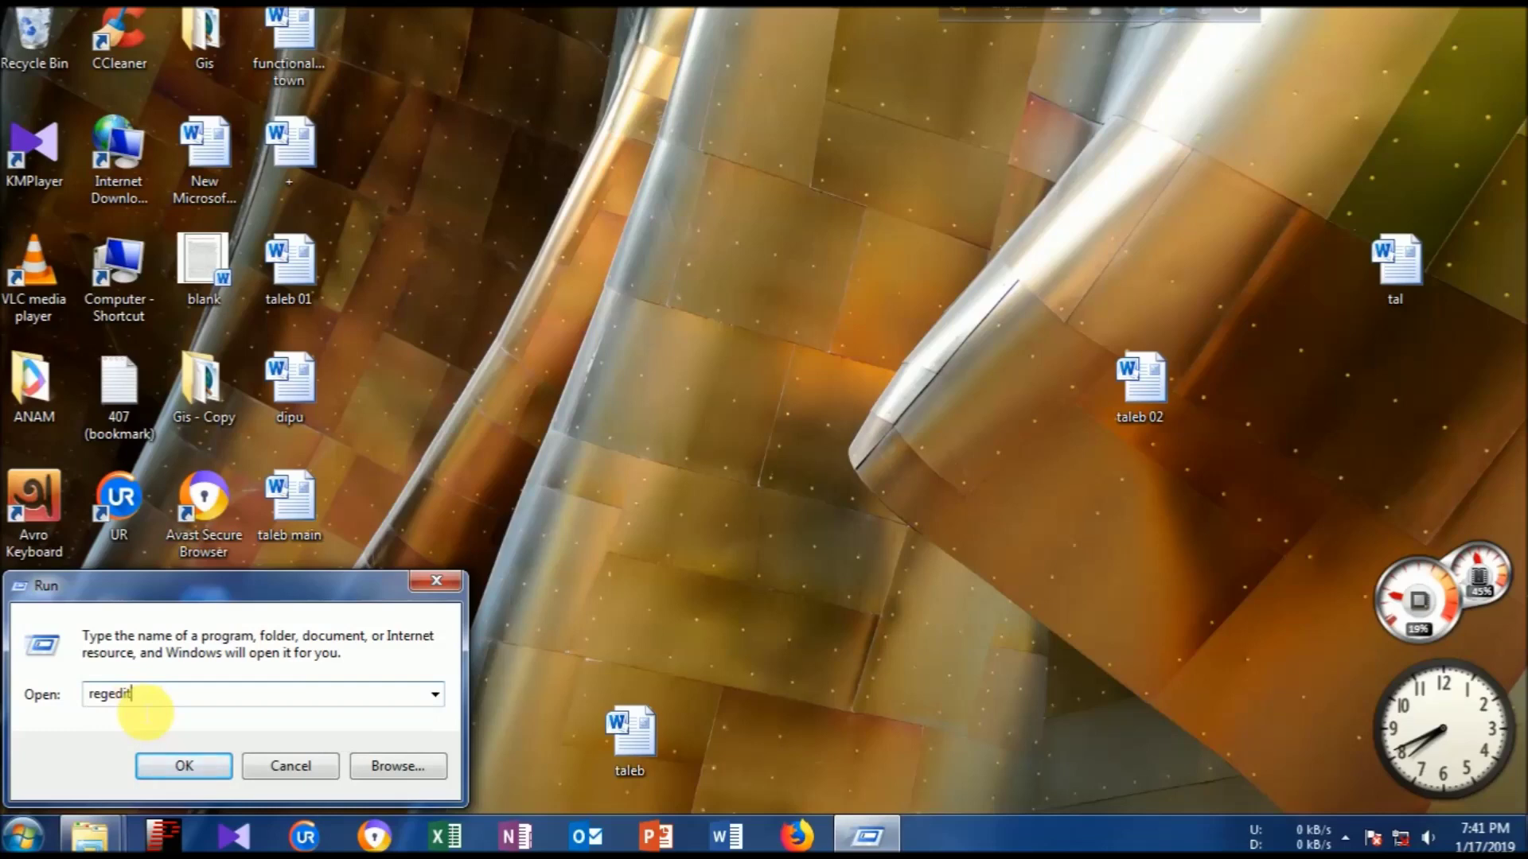
{"action": "left_click", "coordinate": [167, 760]}
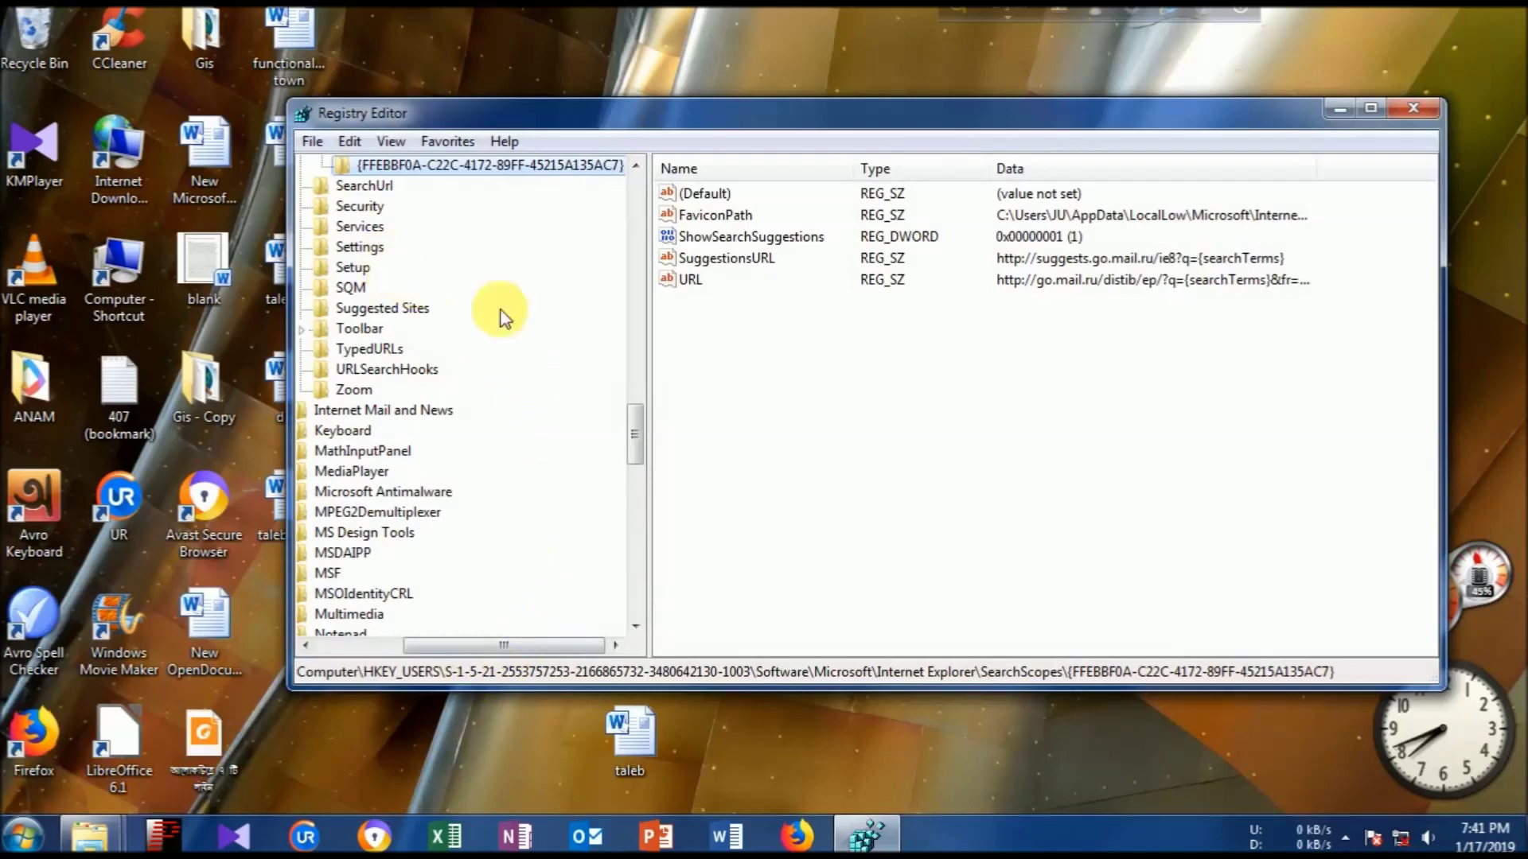
Collapse the tree to the top-level keys and search keys, values and data for 'mail.ru'.
{"action": "left_click_drag", "start_coordinate": [634, 434], "coordinate": [628, 204]}
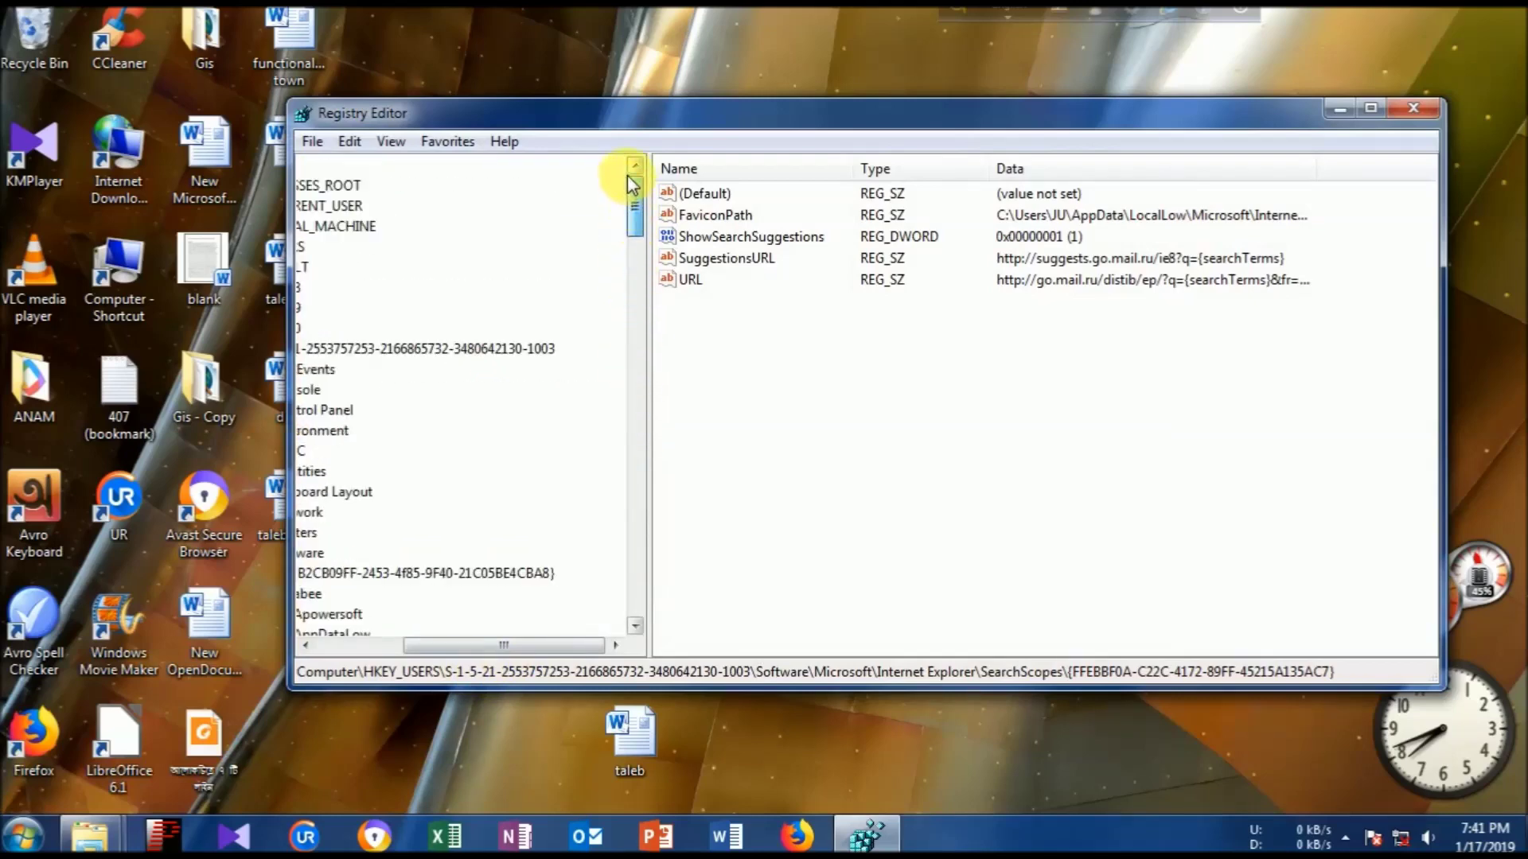
{"action": "left_click_drag", "start_coordinate": [514, 643], "coordinate": [426, 643]}
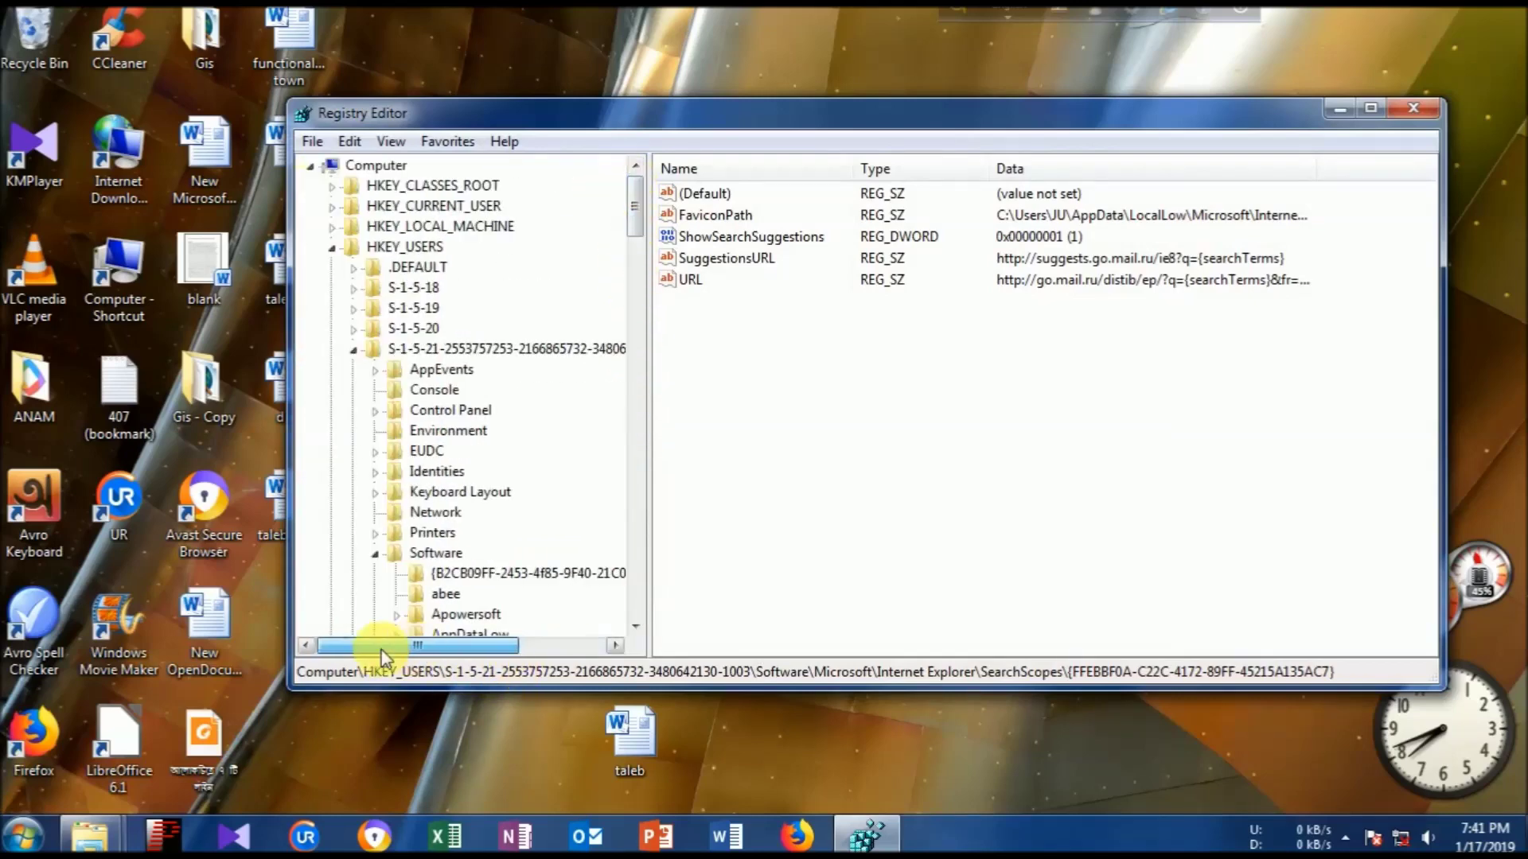
{"action": "left_click", "coordinate": [332, 247]}
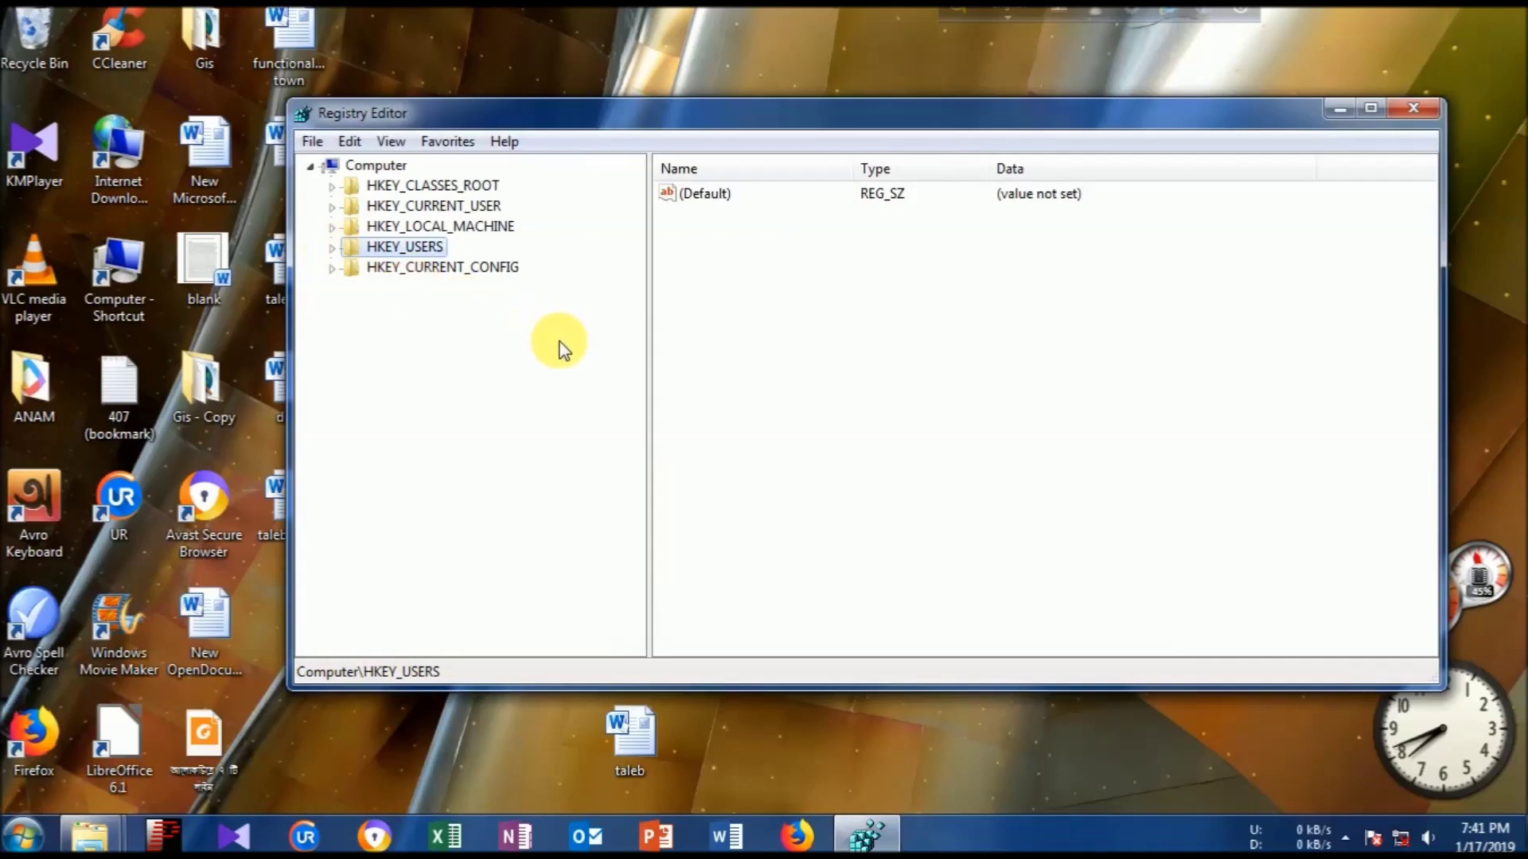
{"action": "left_click", "coordinate": [390, 142]}
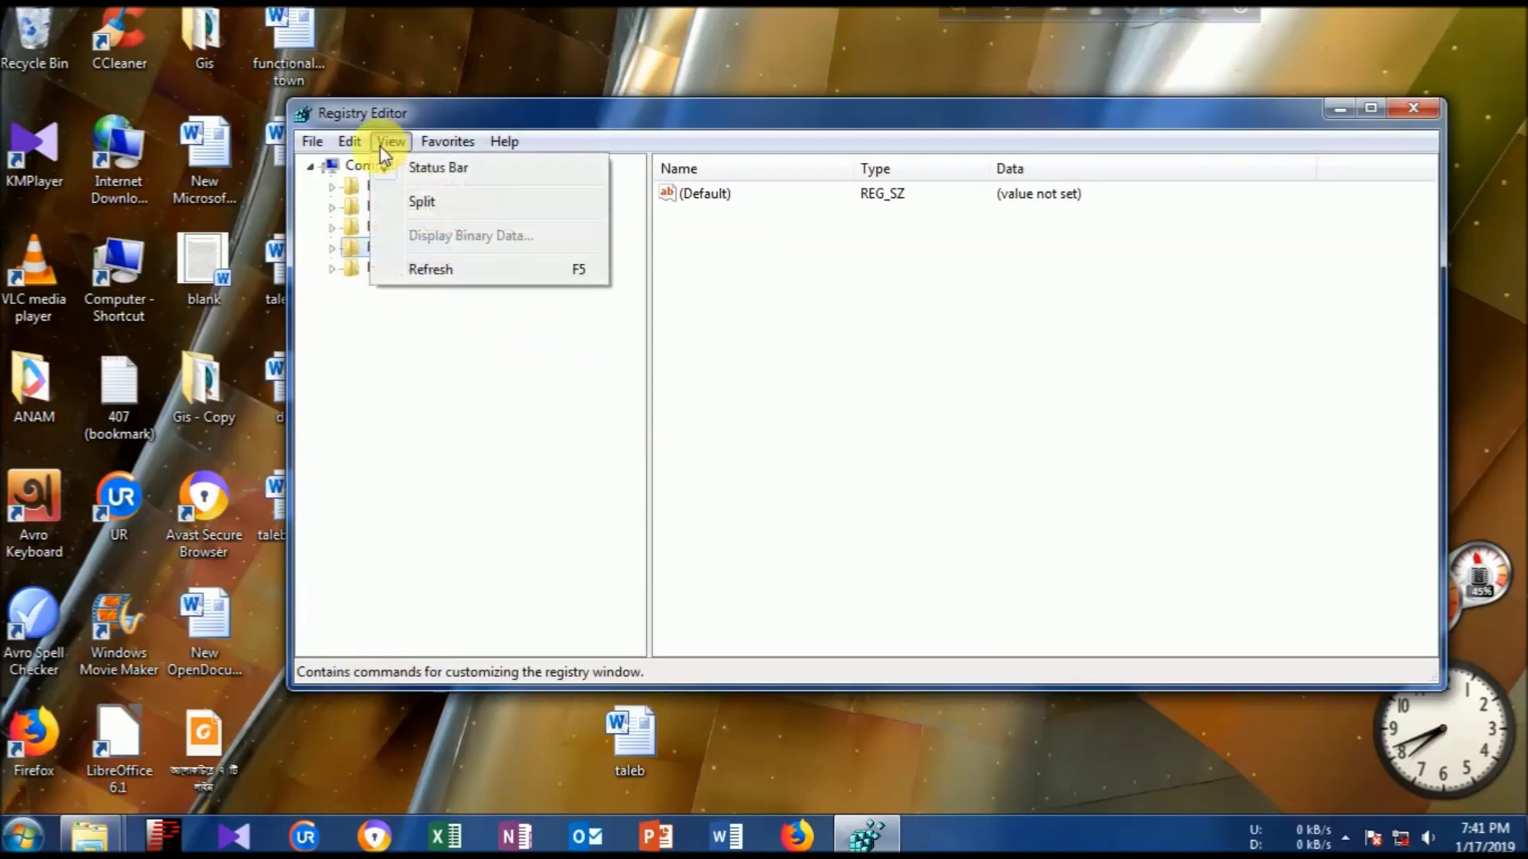
{"action": "mouse_move", "coordinate": [349, 141]}
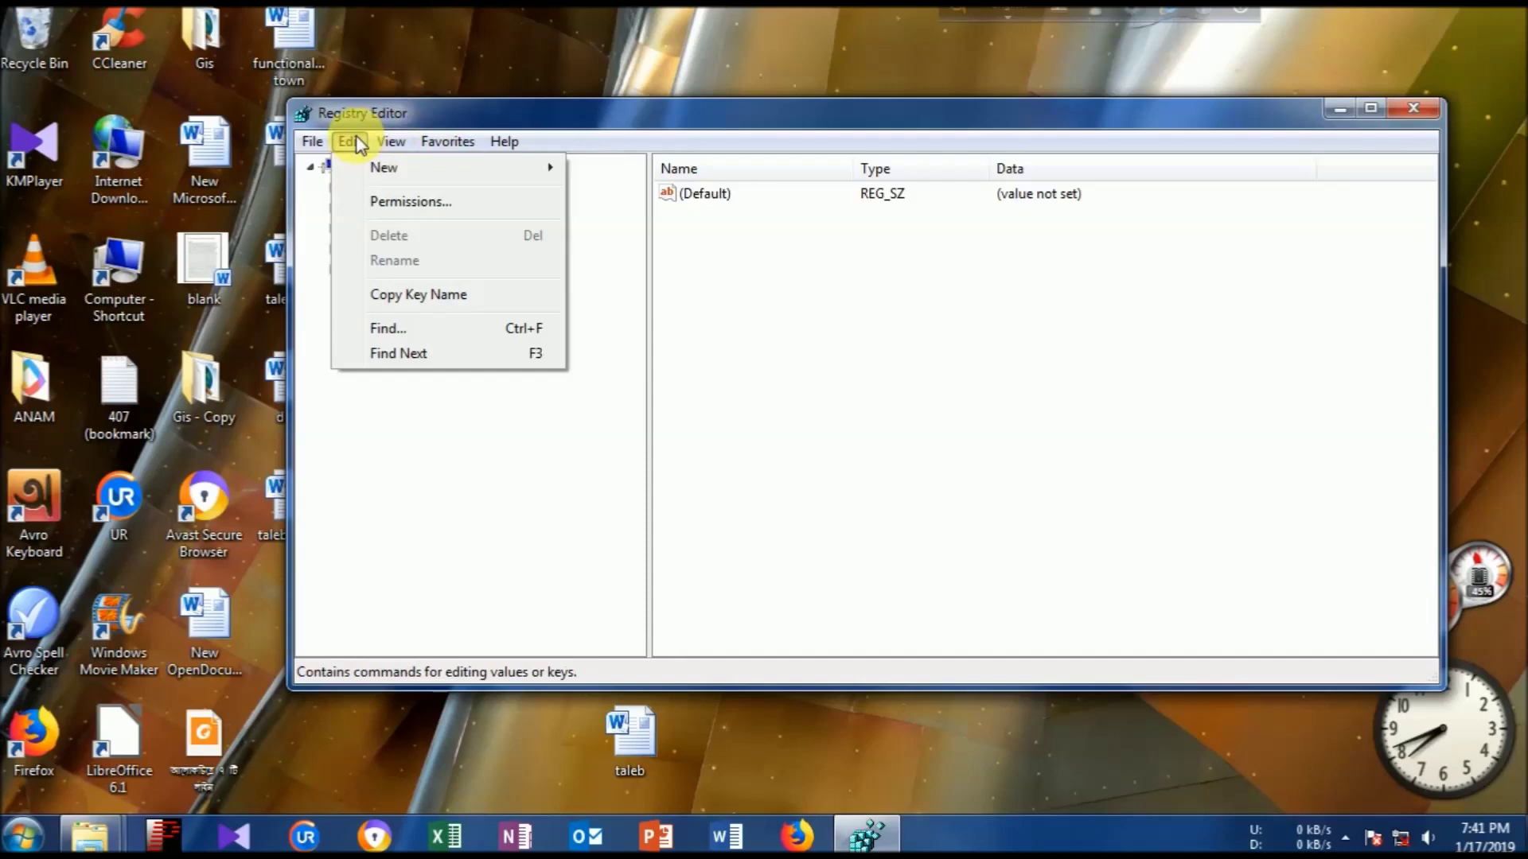
{"action": "left_click", "coordinate": [388, 328]}
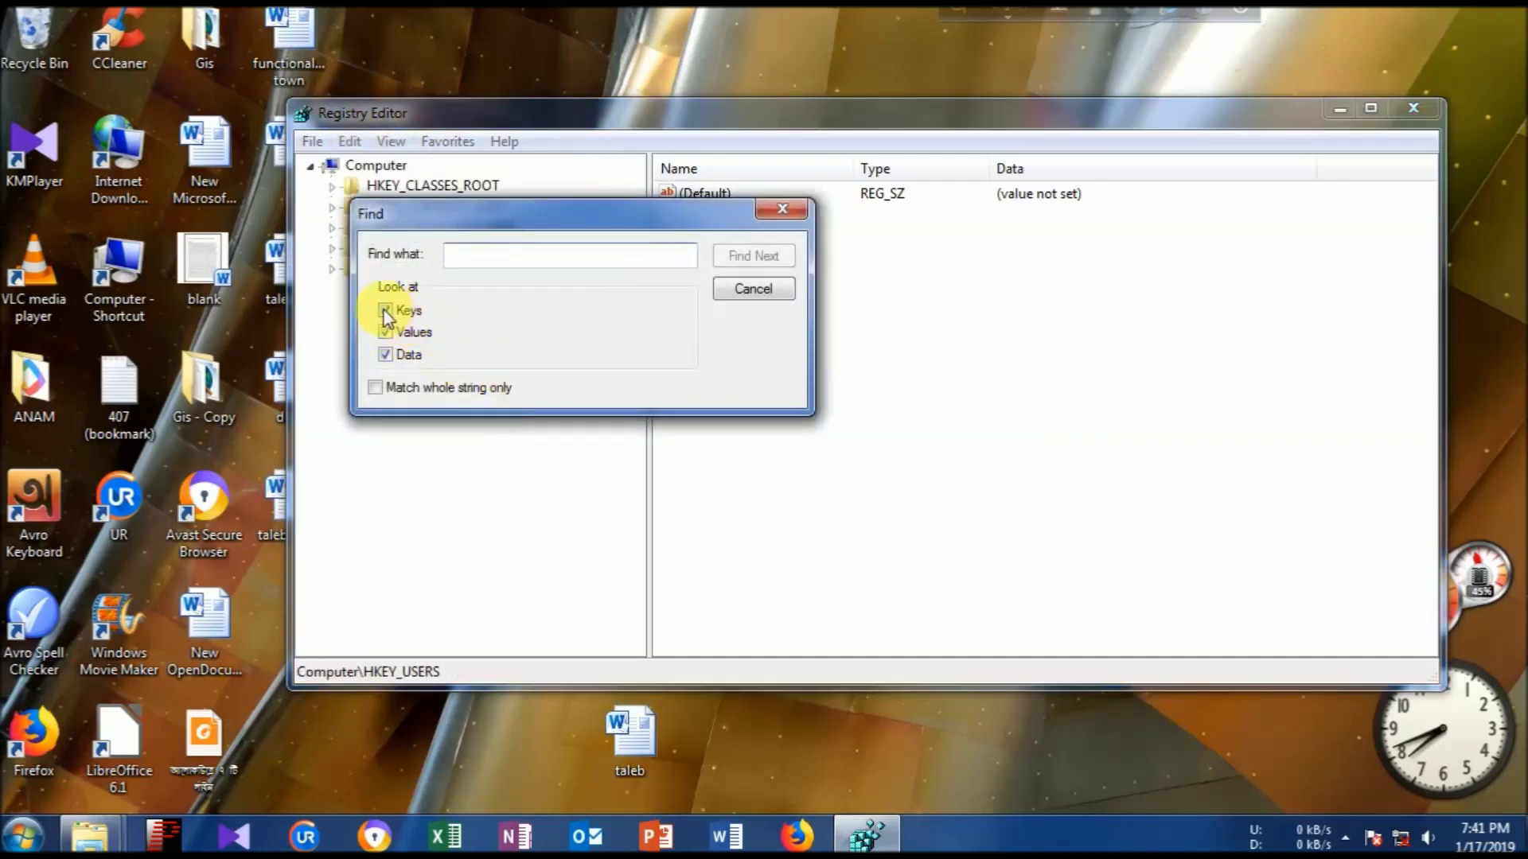
{"action": "left_click", "coordinate": [387, 317]}
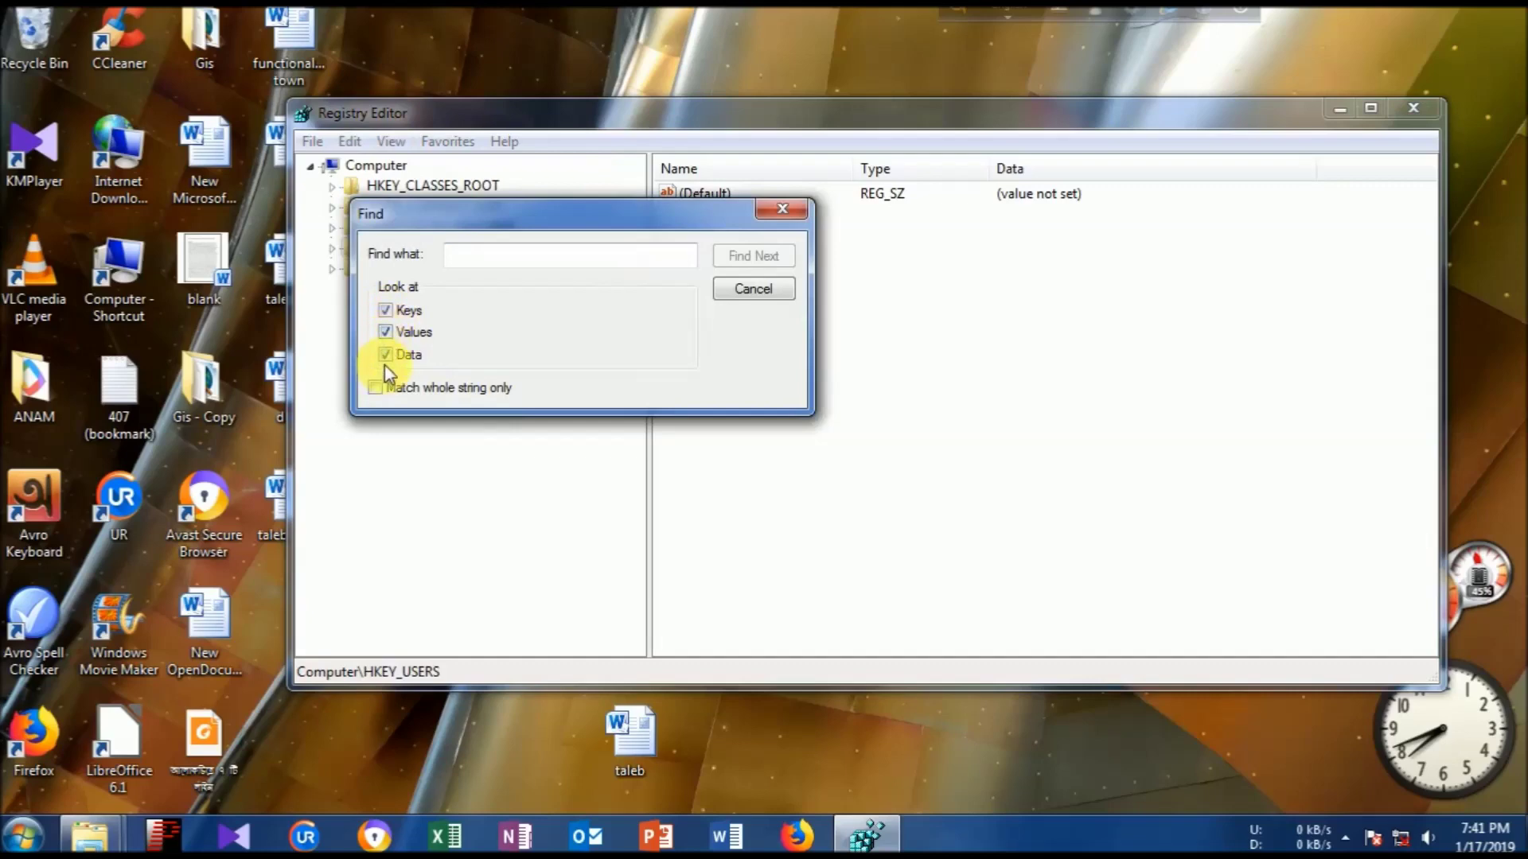
{"action": "left_click", "coordinate": [485, 256]}
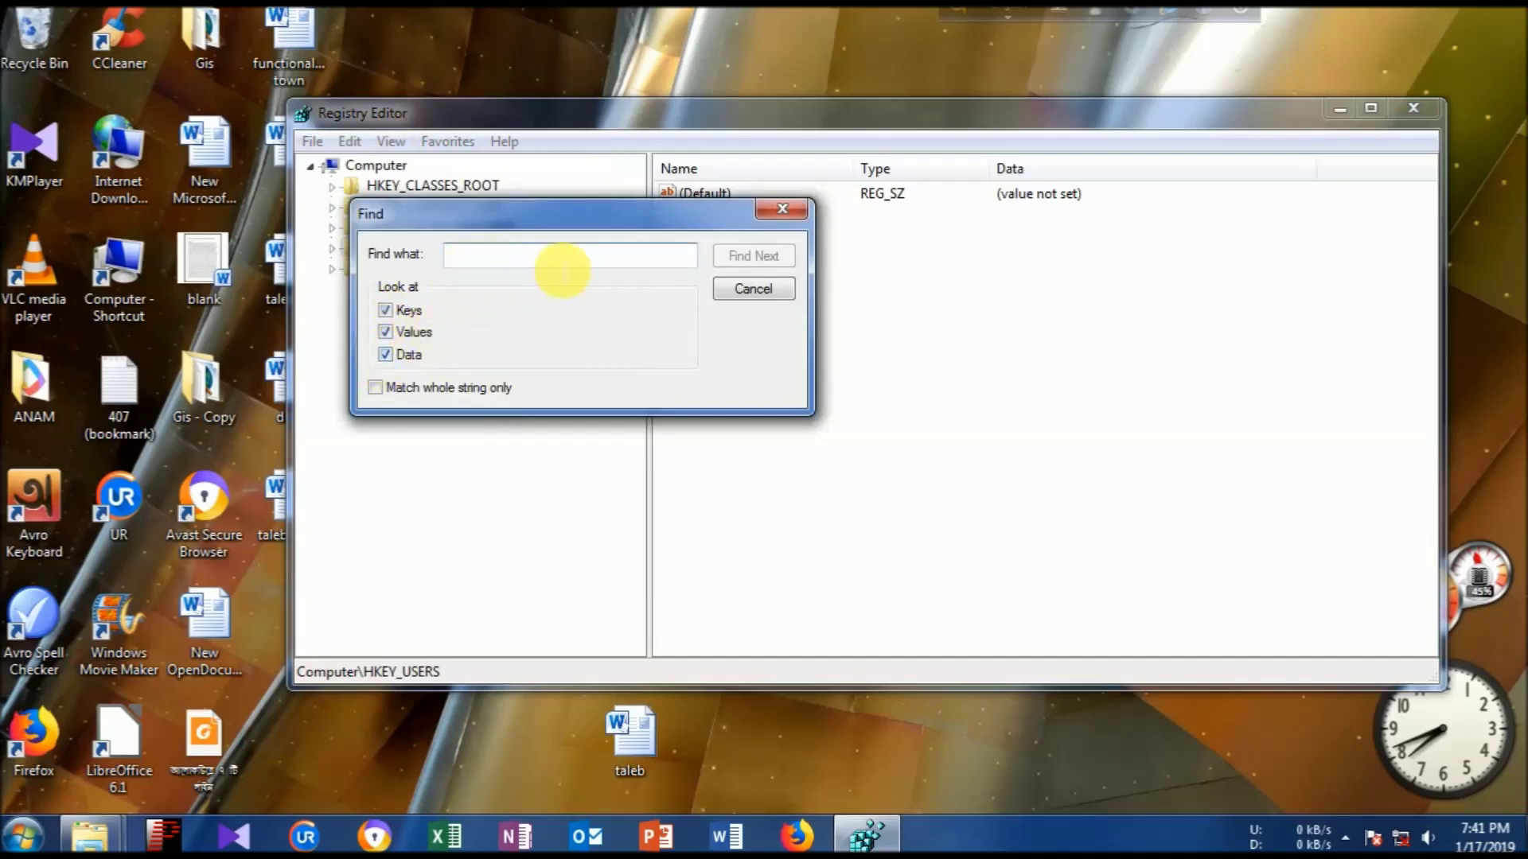
{"action": "type", "text": "mail.ru"}
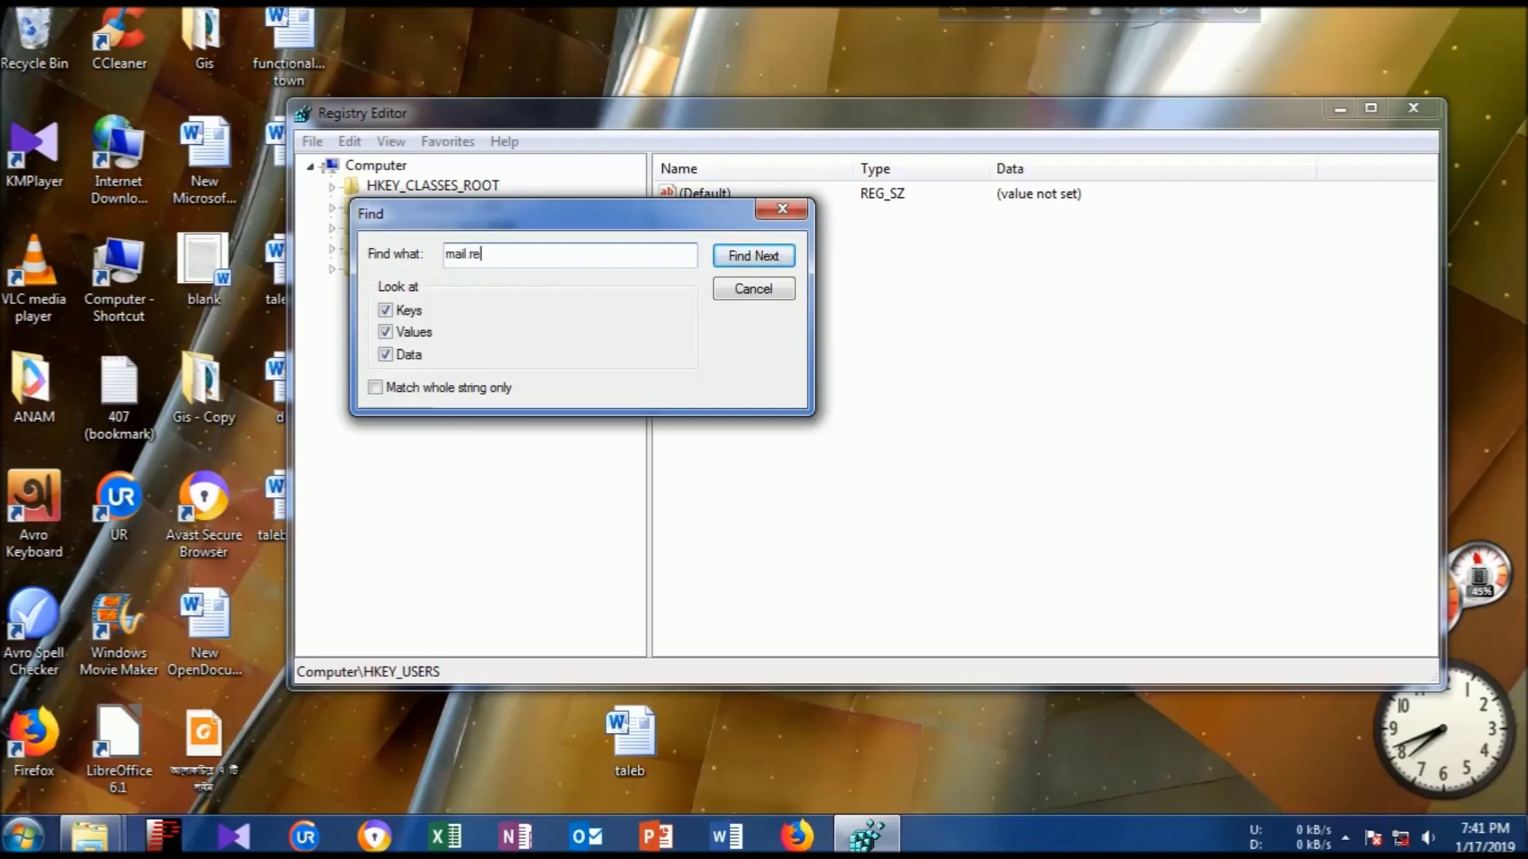
{"action": "left_click", "coordinate": [745, 265]}
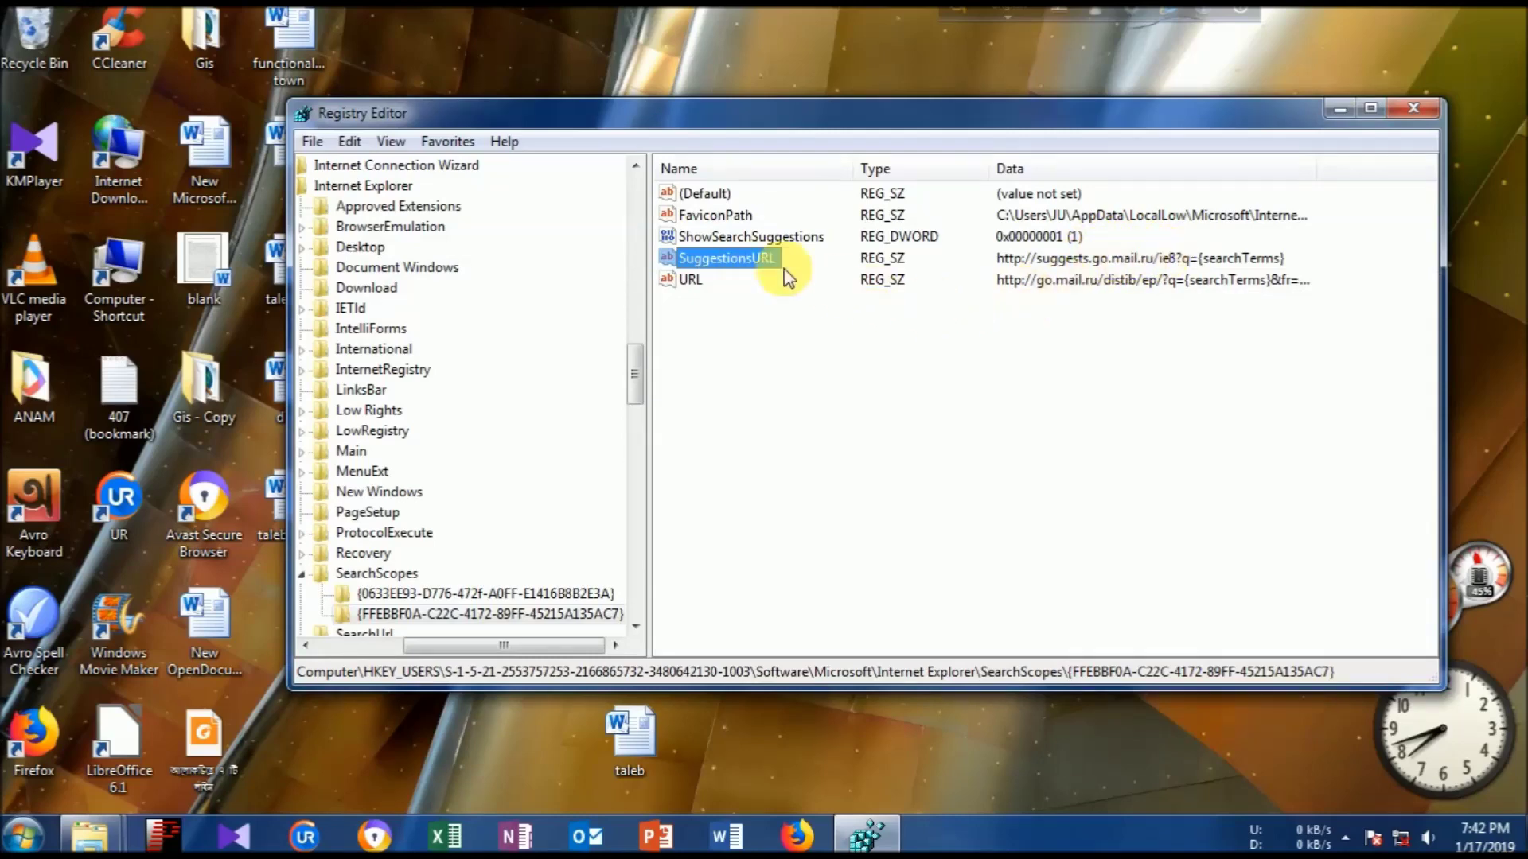
Delete the SuggestionsURL and URL values from the mail.ru search-scope key.
{"action": "right_click", "coordinate": [760, 264]}
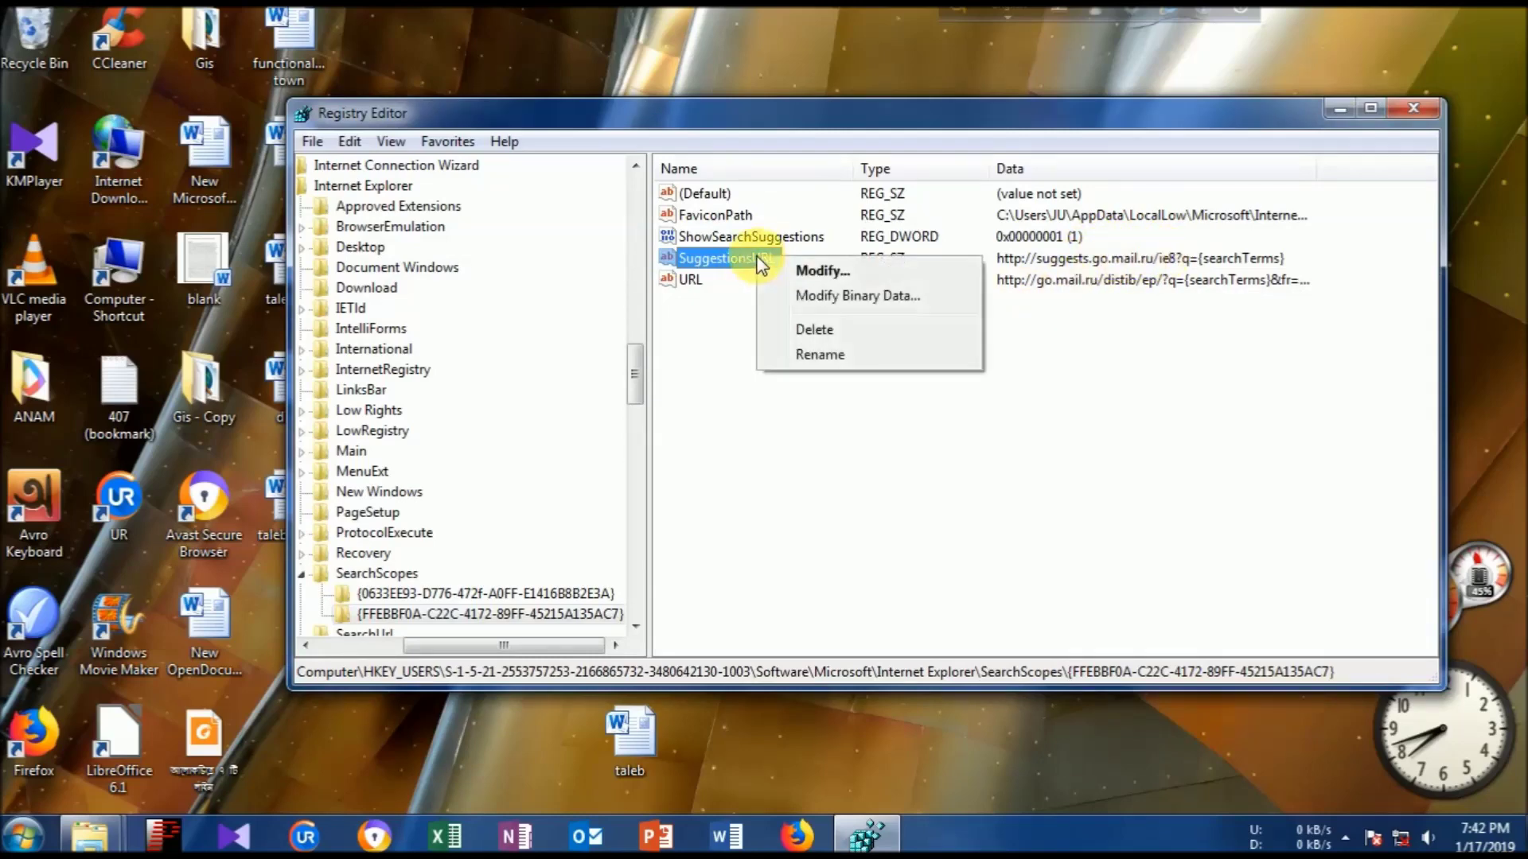
{"action": "left_click", "coordinate": [805, 329]}
{"action": "left_click", "coordinate": [936, 415]}
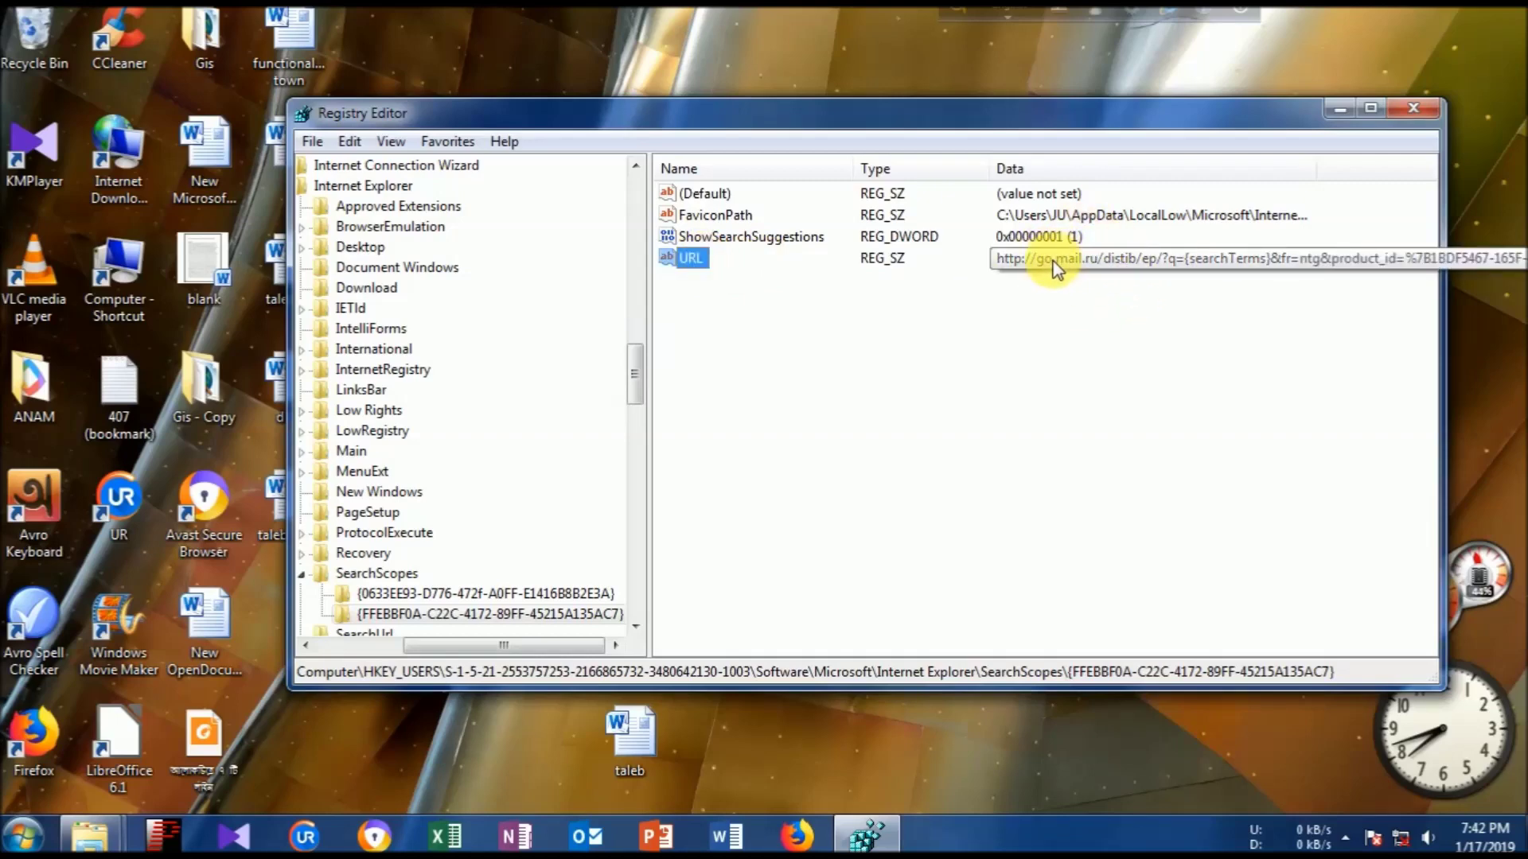
{"action": "key", "text": "Delete"}
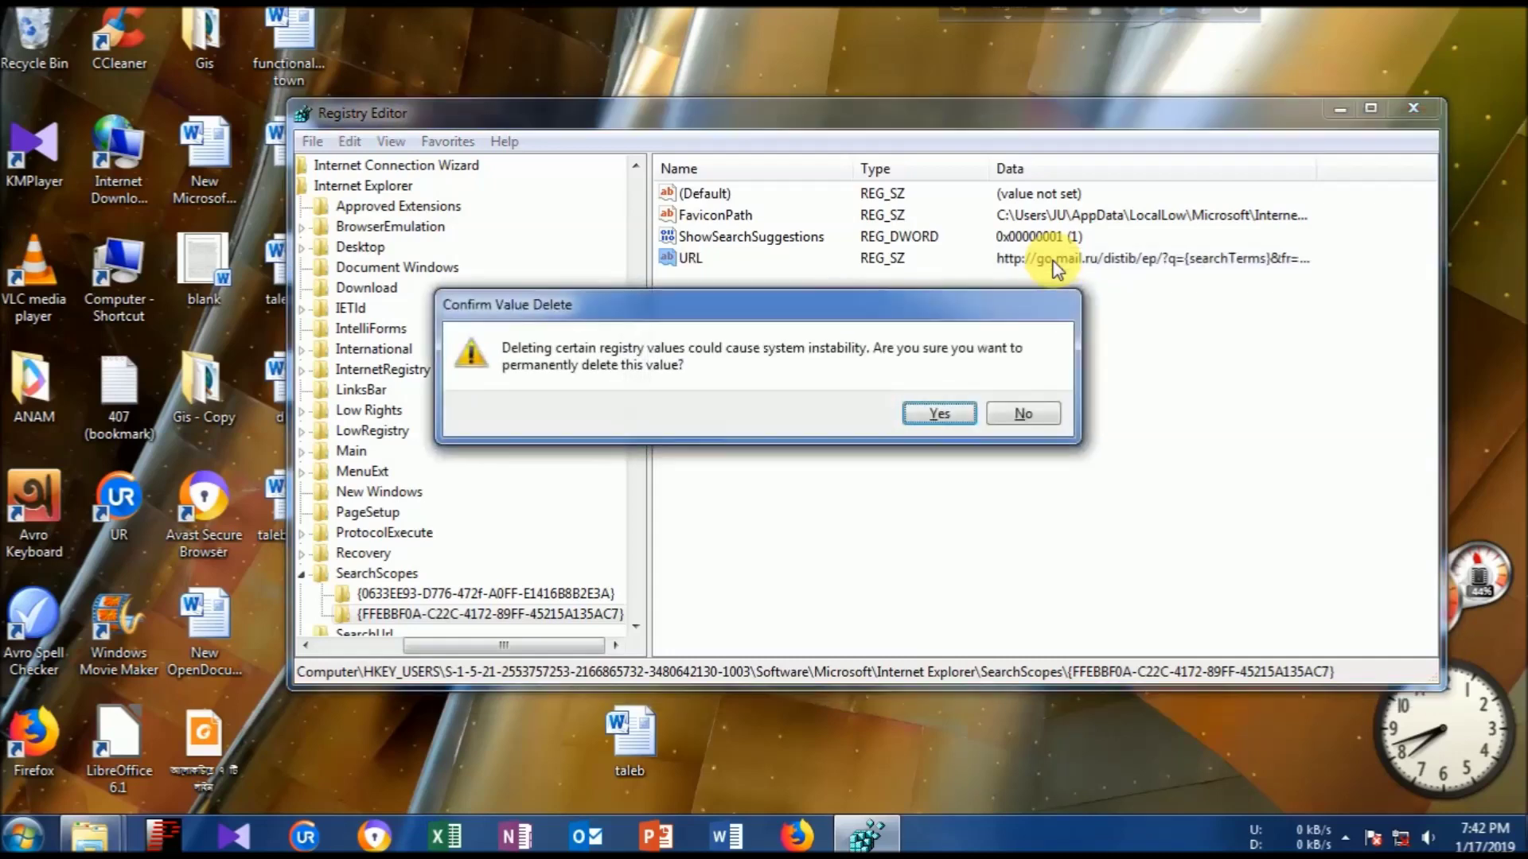
{"action": "key", "text": "Return"}
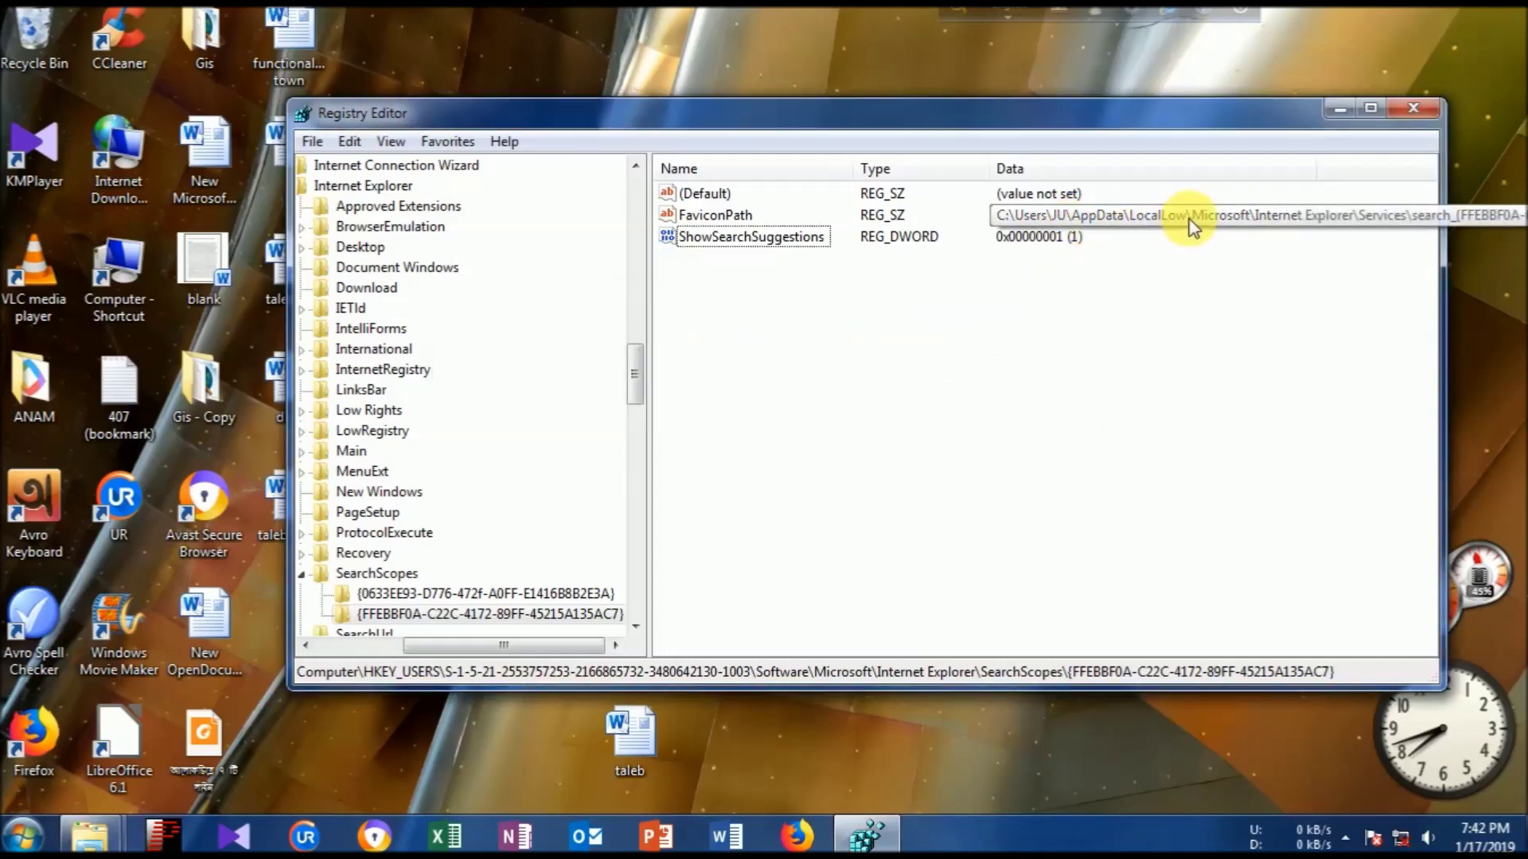
{"action": "left_click_drag", "start_coordinate": [1067, 122], "coordinate": [923, 103]}
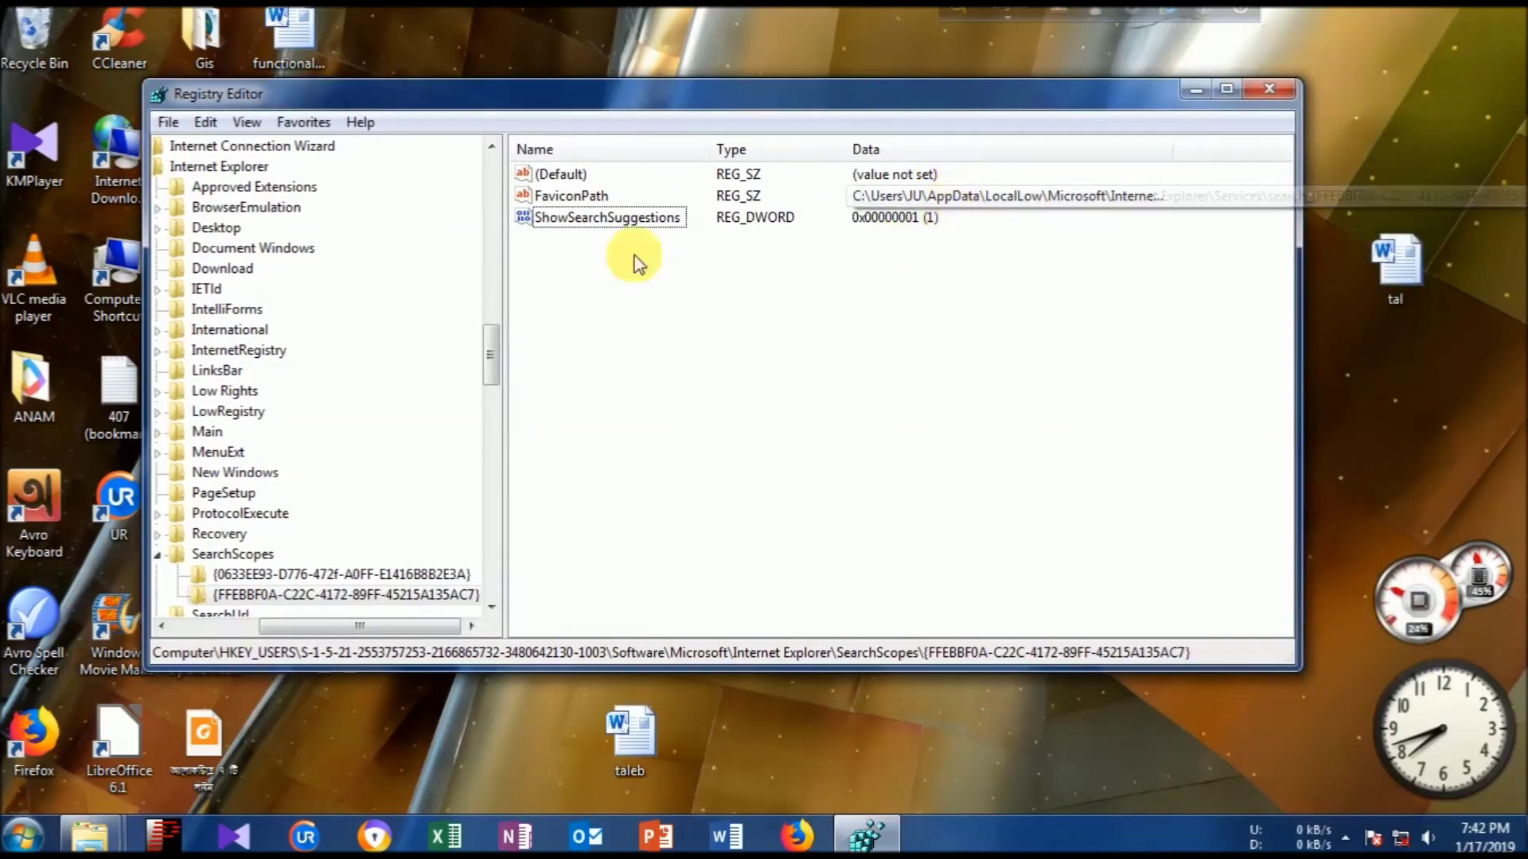
Find the next mail.ru match and delete its Mail.Ru (Default) value under ru.mail.go.ext_info_host.
{"action": "left_click", "coordinate": [205, 122]}
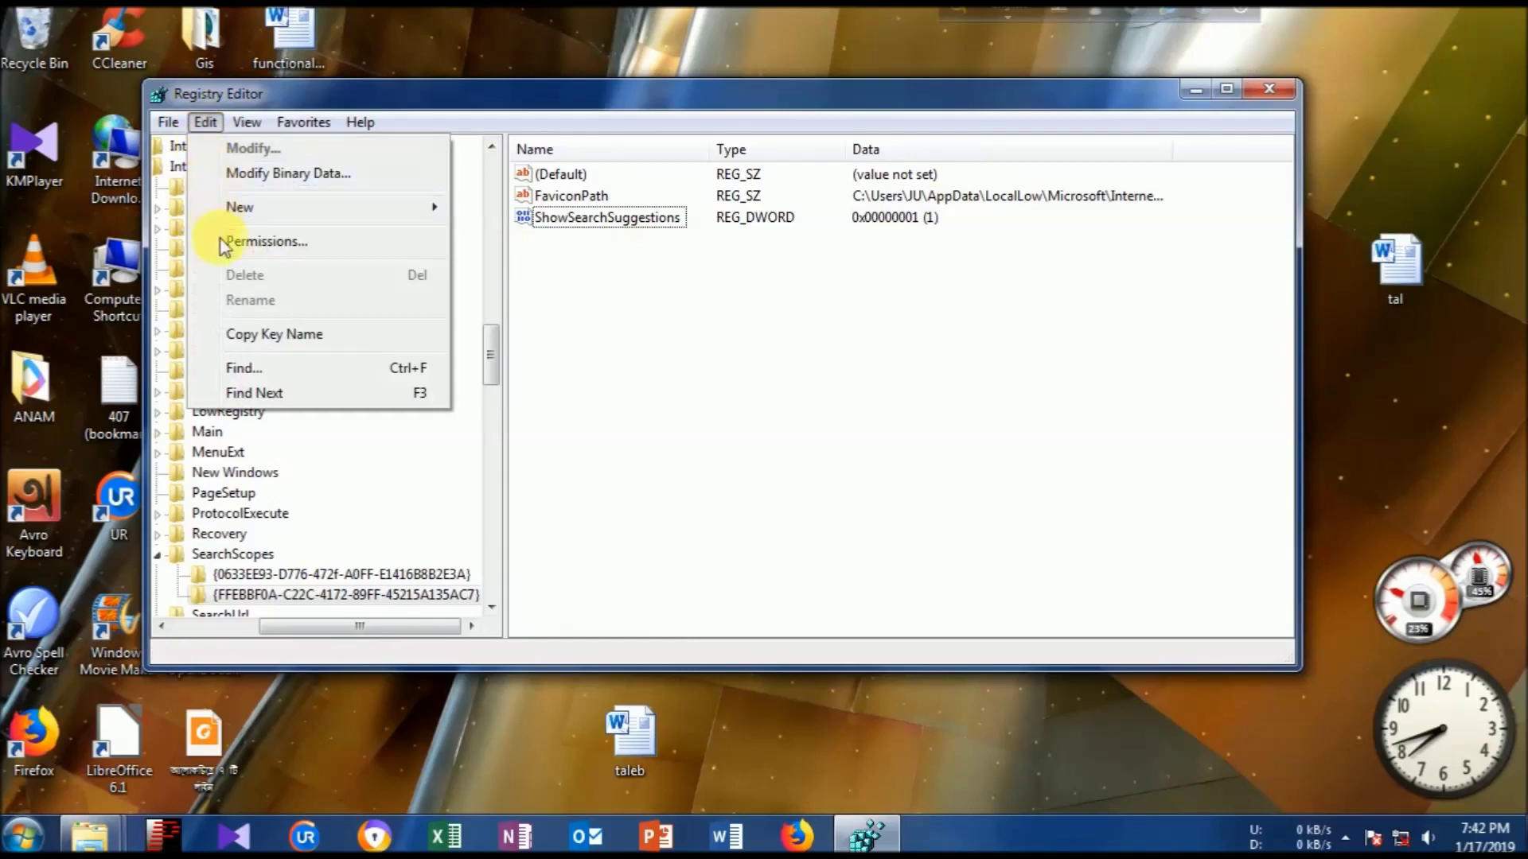
{"action": "left_click", "coordinate": [241, 368]}
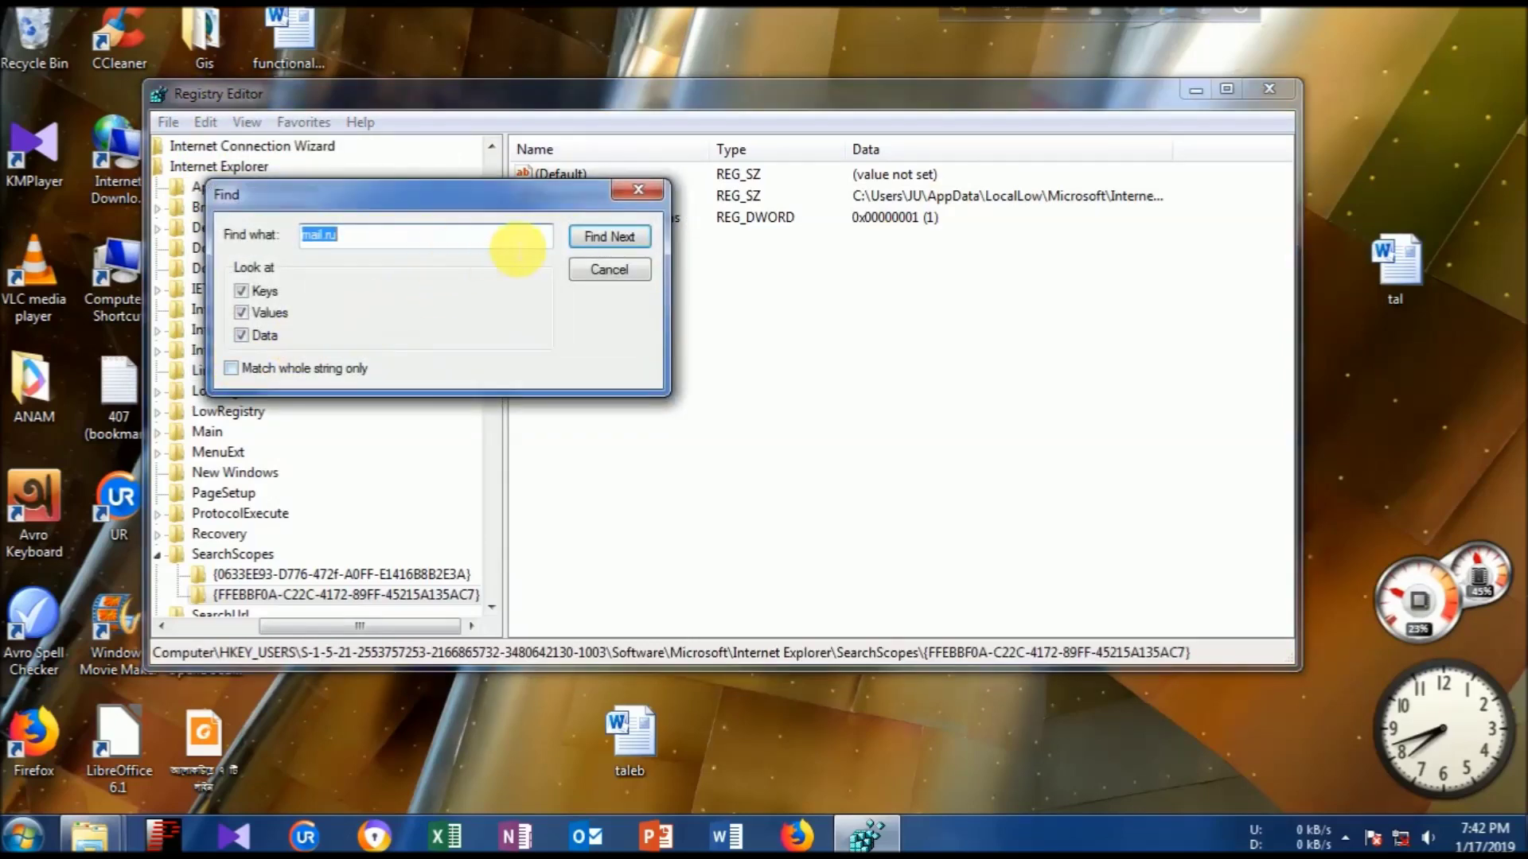
{"action": "left_click", "coordinate": [586, 239]}
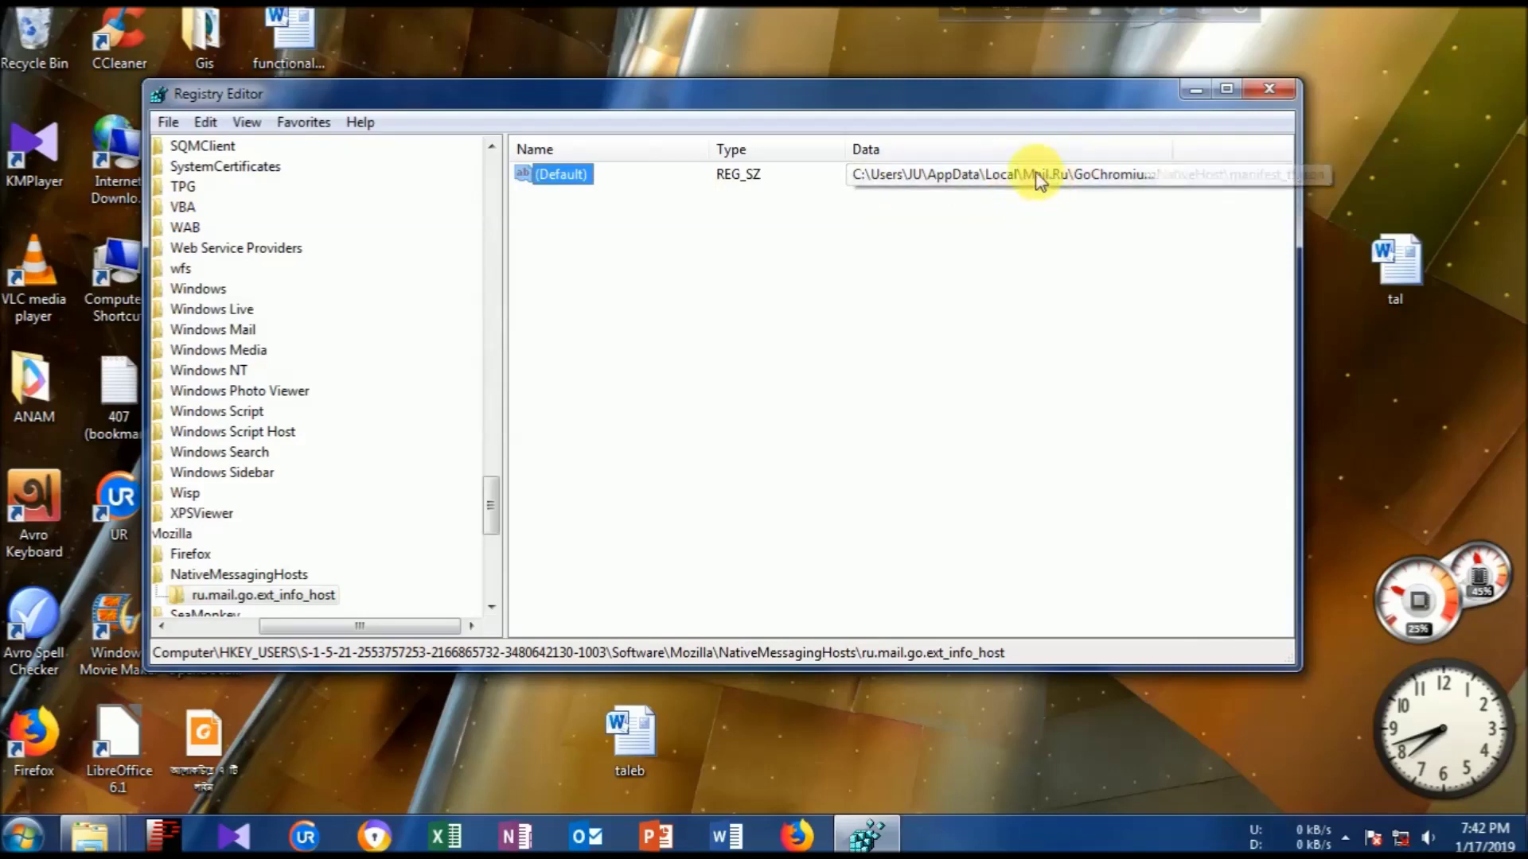
{"action": "right_click", "coordinate": [535, 176]}
{"action": "left_click", "coordinate": [567, 243]}
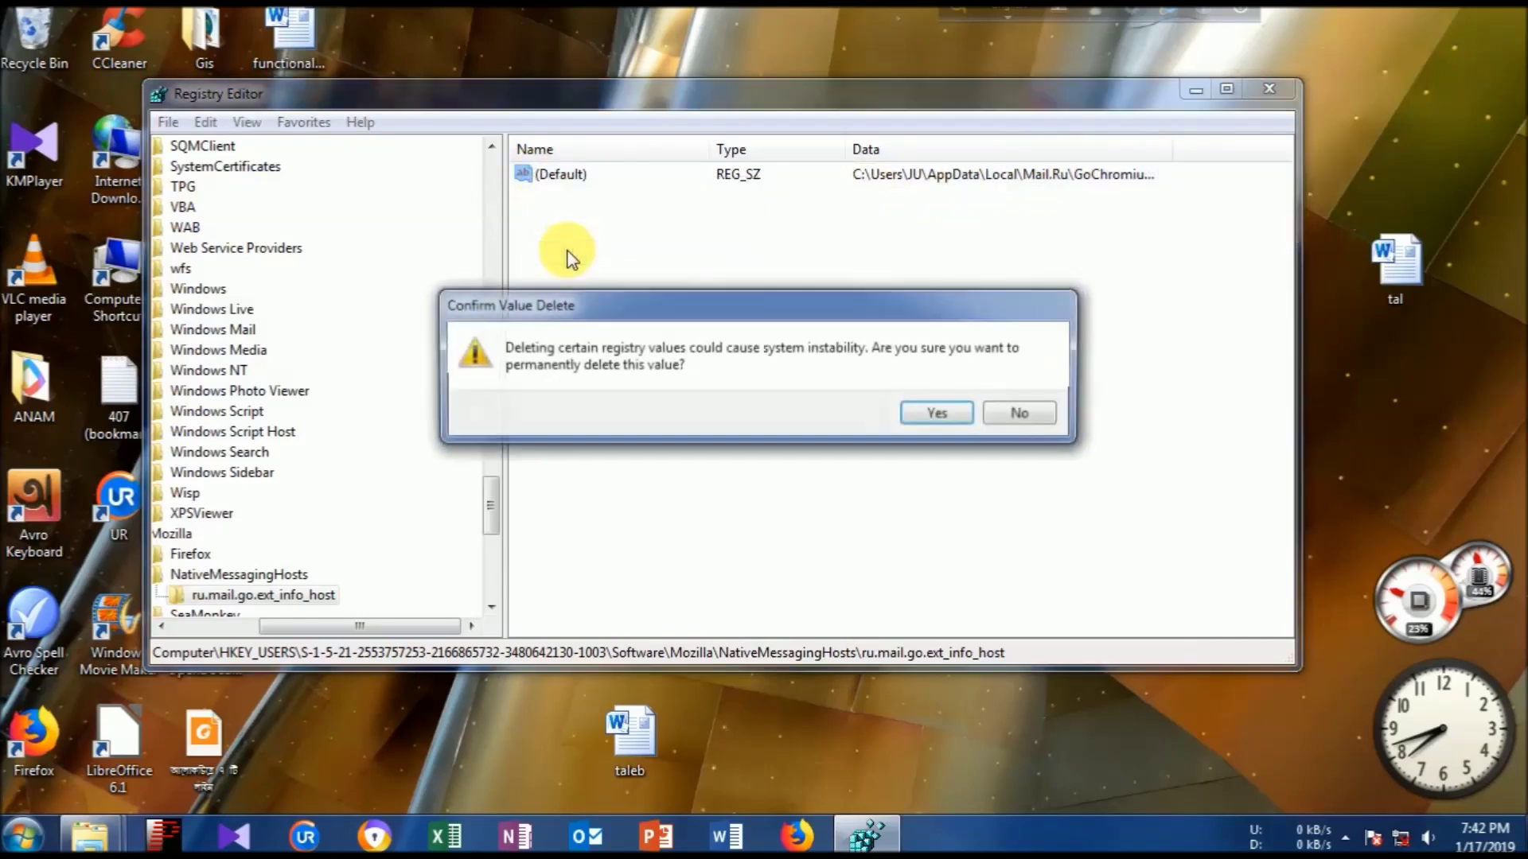
{"action": "left_click", "coordinate": [929, 405]}
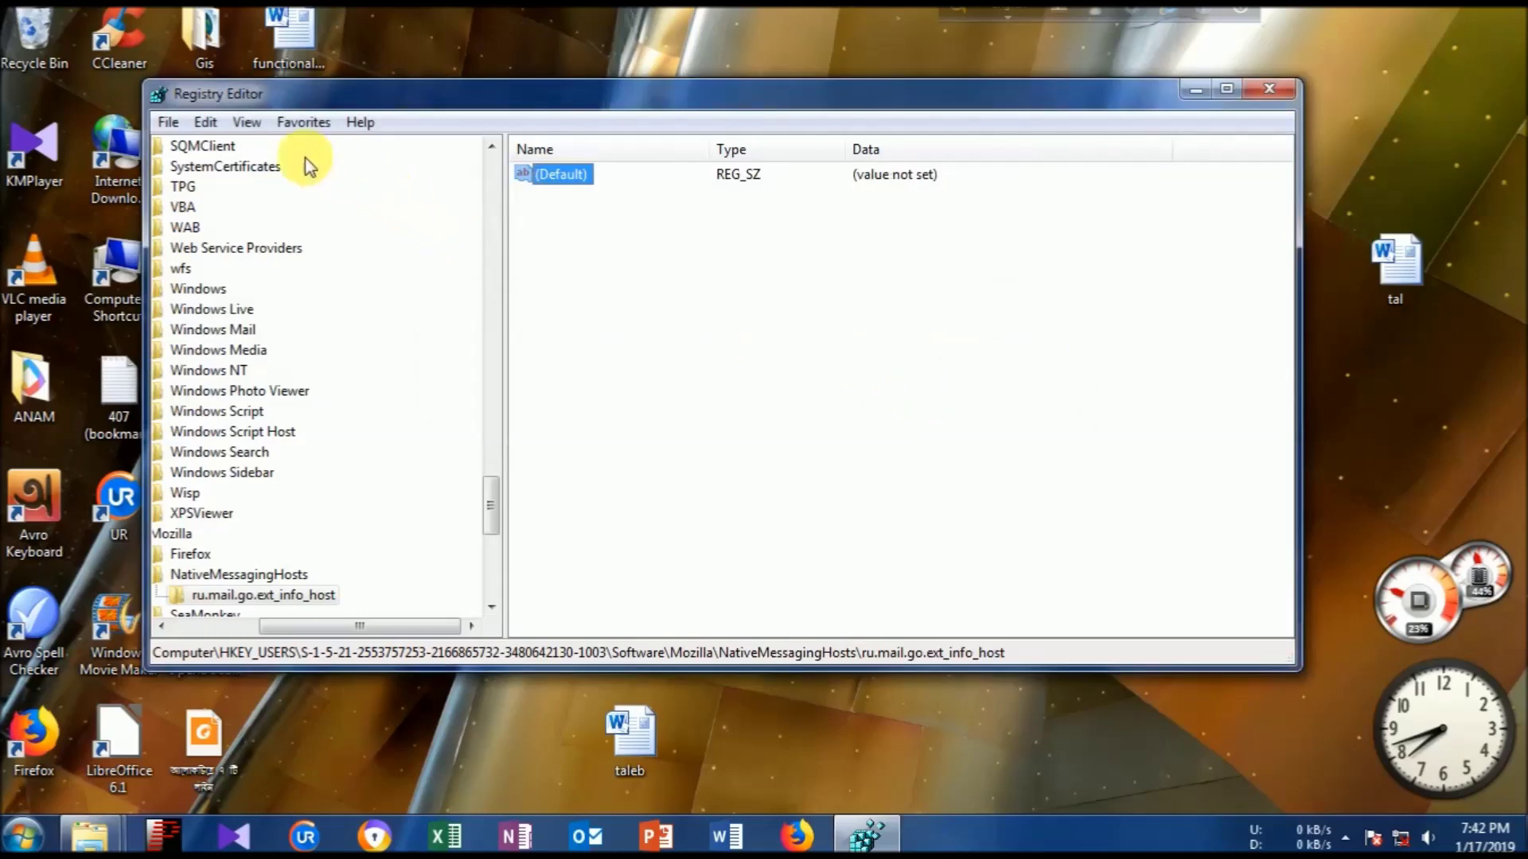
Search the registry again for mail.ru until the search reports it has finished.
{"action": "left_click", "coordinate": [247, 122]}
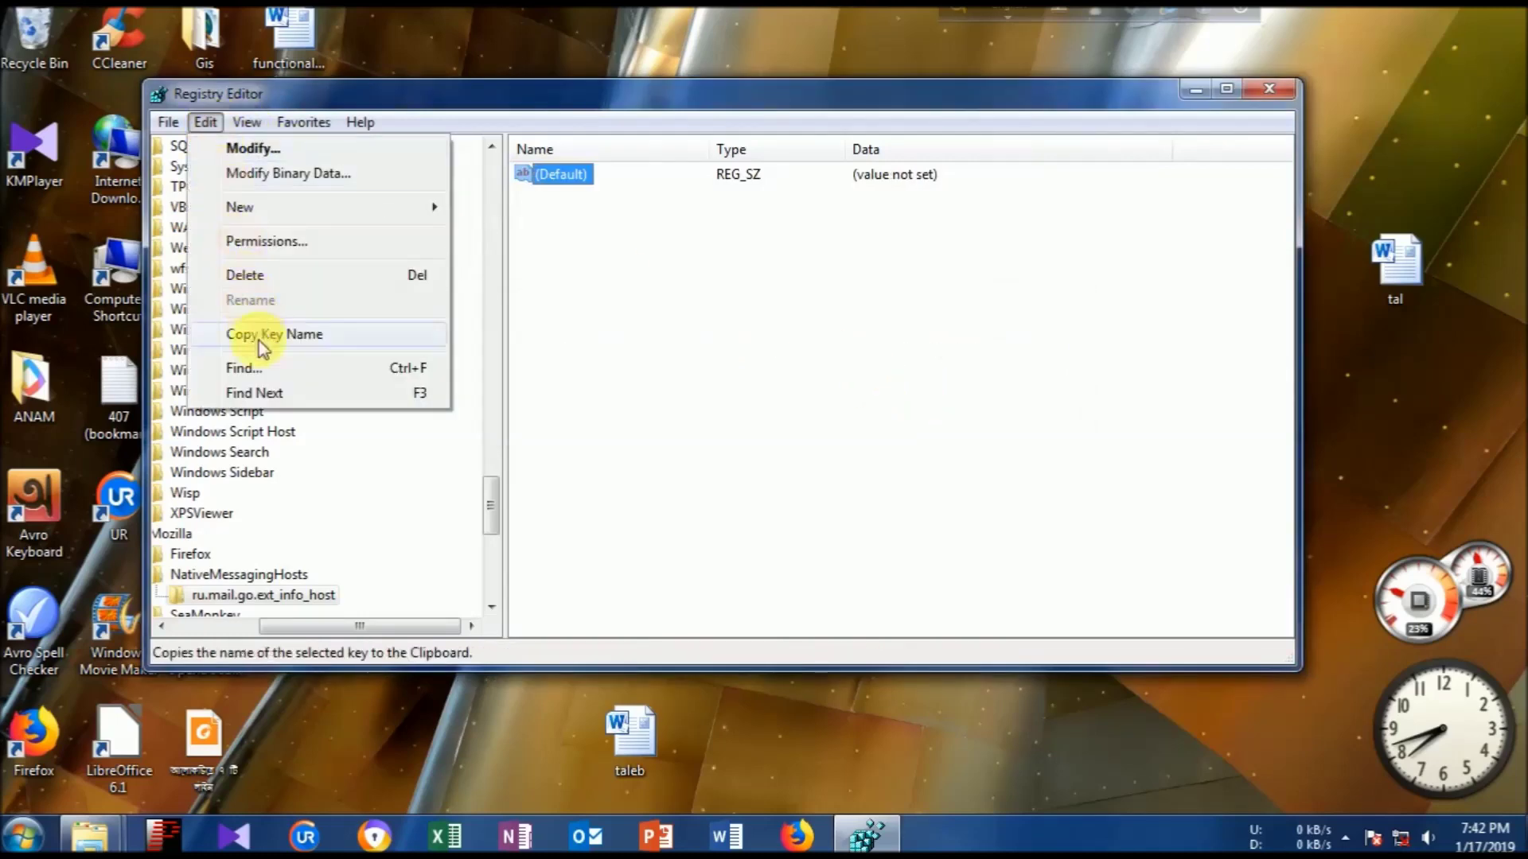
{"action": "left_click", "coordinate": [244, 368]}
{"action": "left_click", "coordinate": [587, 241]}
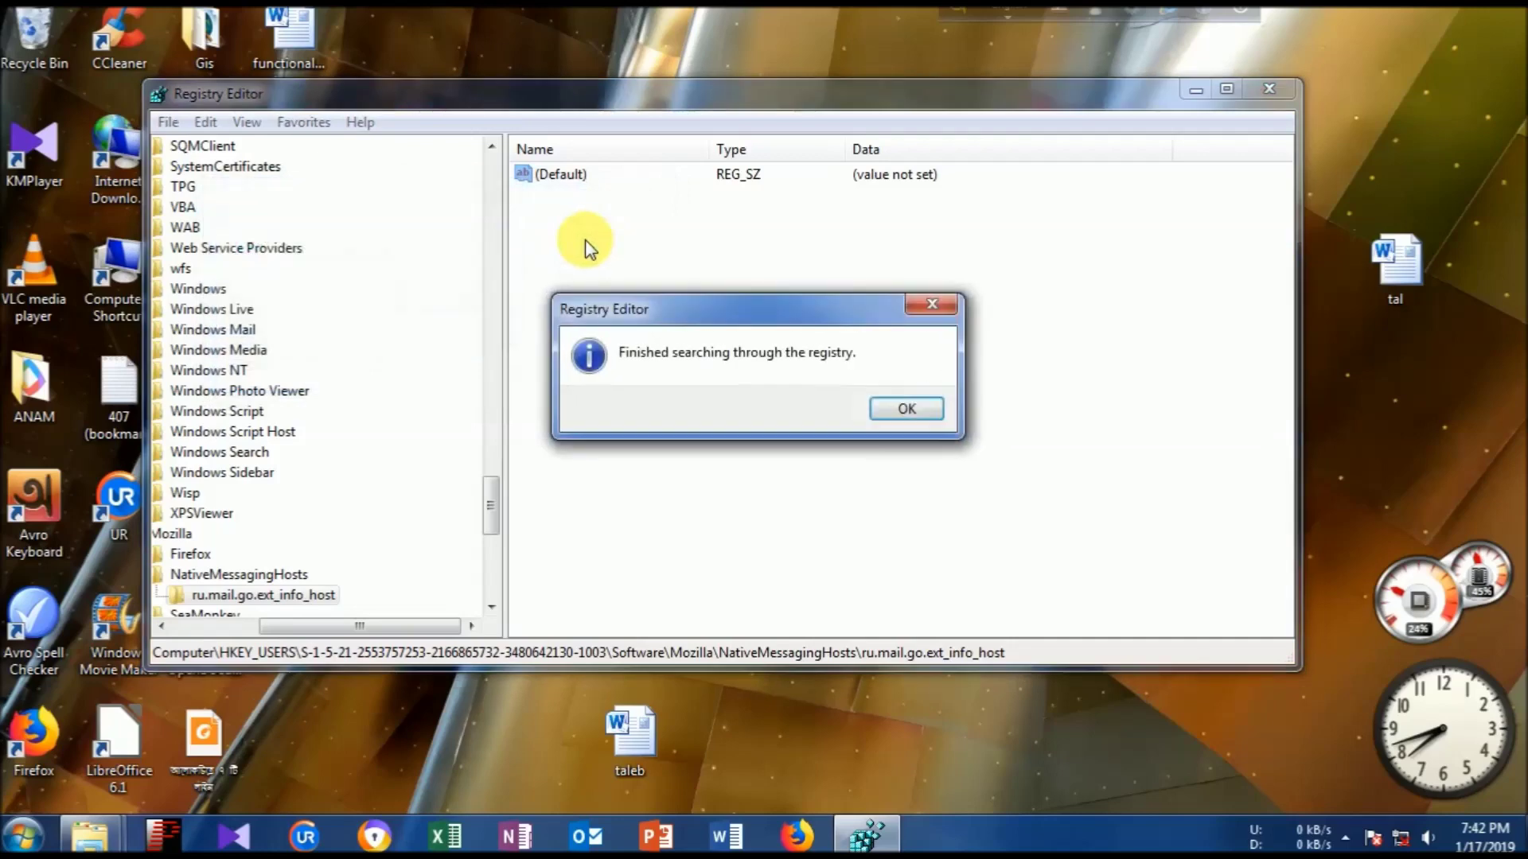
{"action": "left_click", "coordinate": [895, 412]}
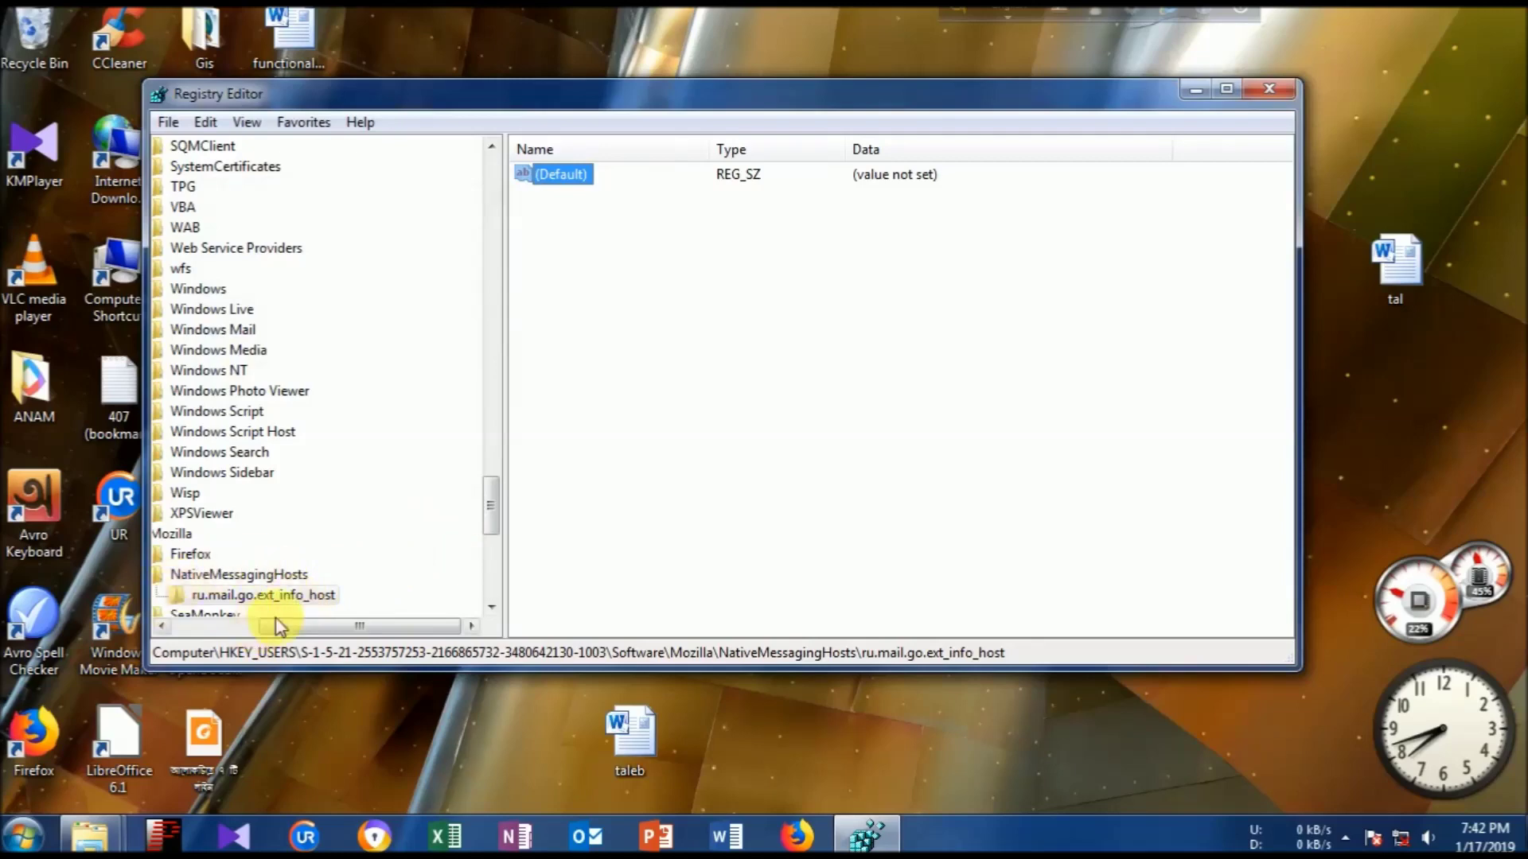
Delete the ru.mail.go.ext_info_host key under Mozilla's NativeMessagingHosts.
{"action": "left_click", "coordinate": [220, 604]}
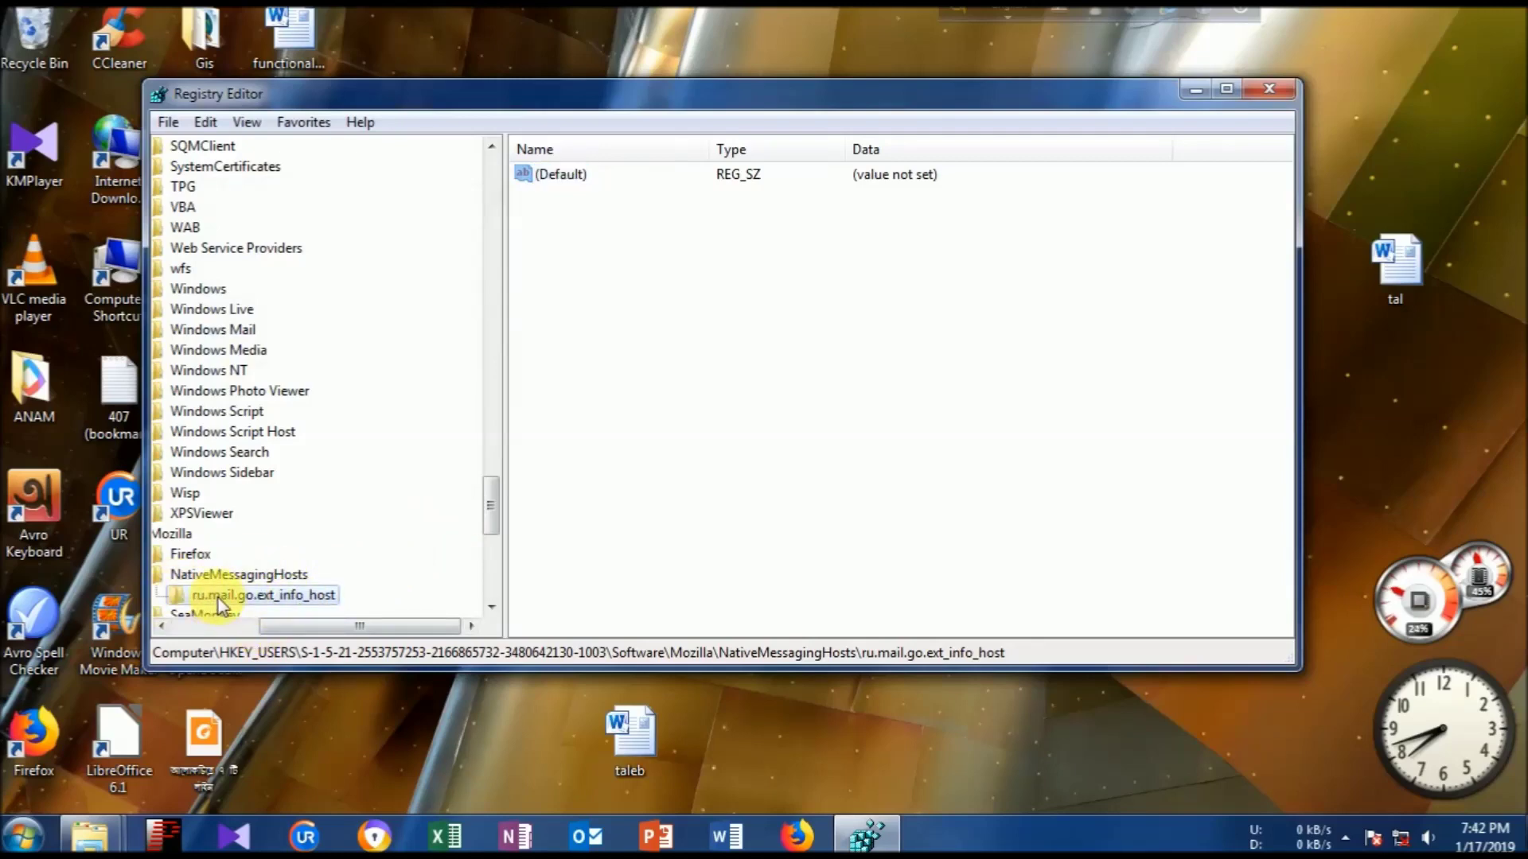
{"action": "key", "text": "Delete"}
{"action": "key", "text": "Return"}
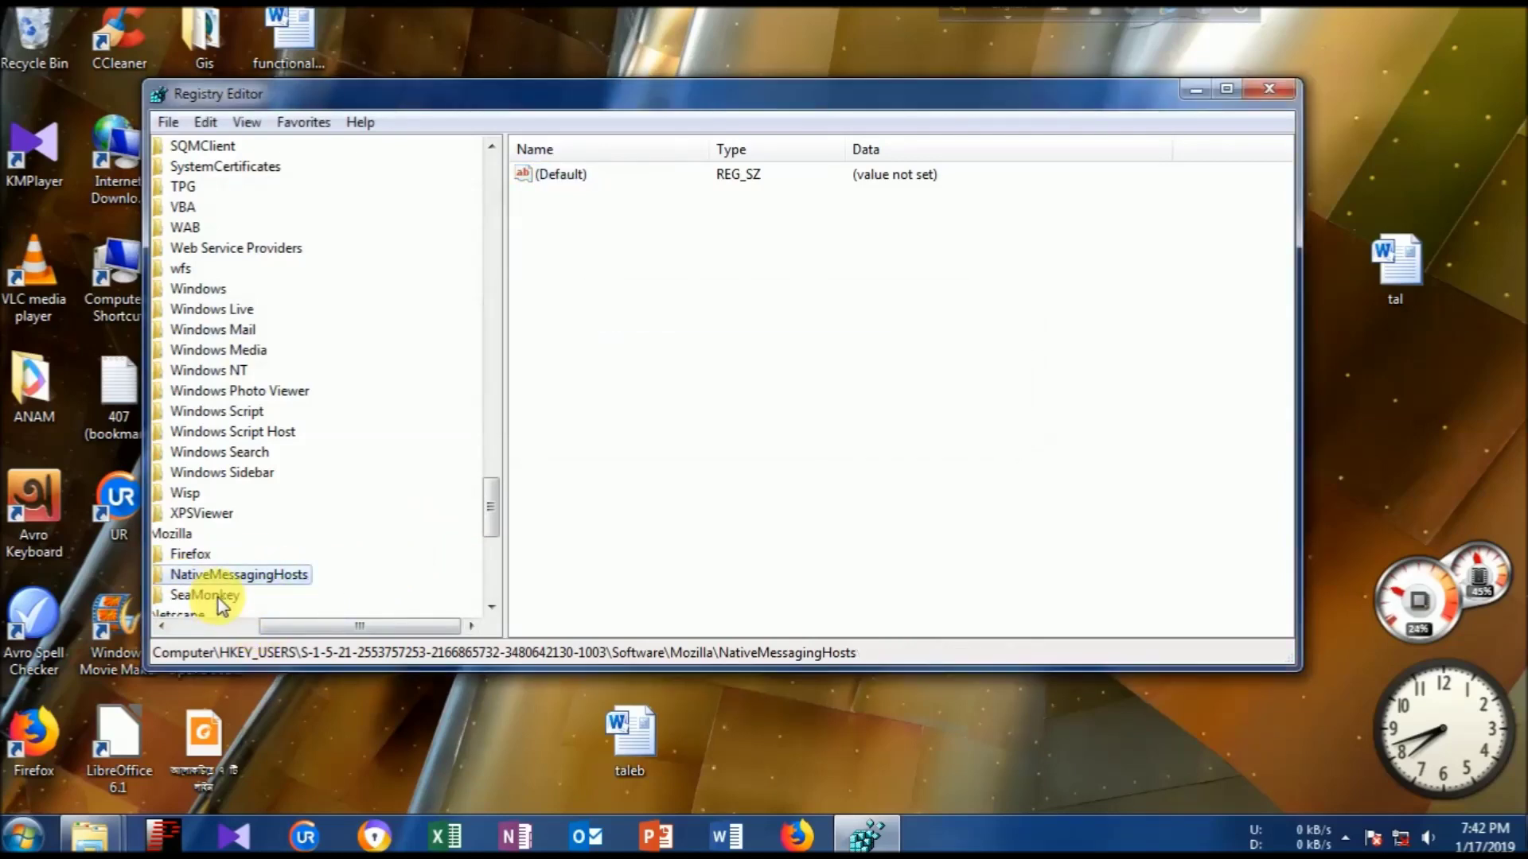
{"action": "scroll", "coordinate": [222, 606], "scroll_direction": "down", "scroll_amount": 1}
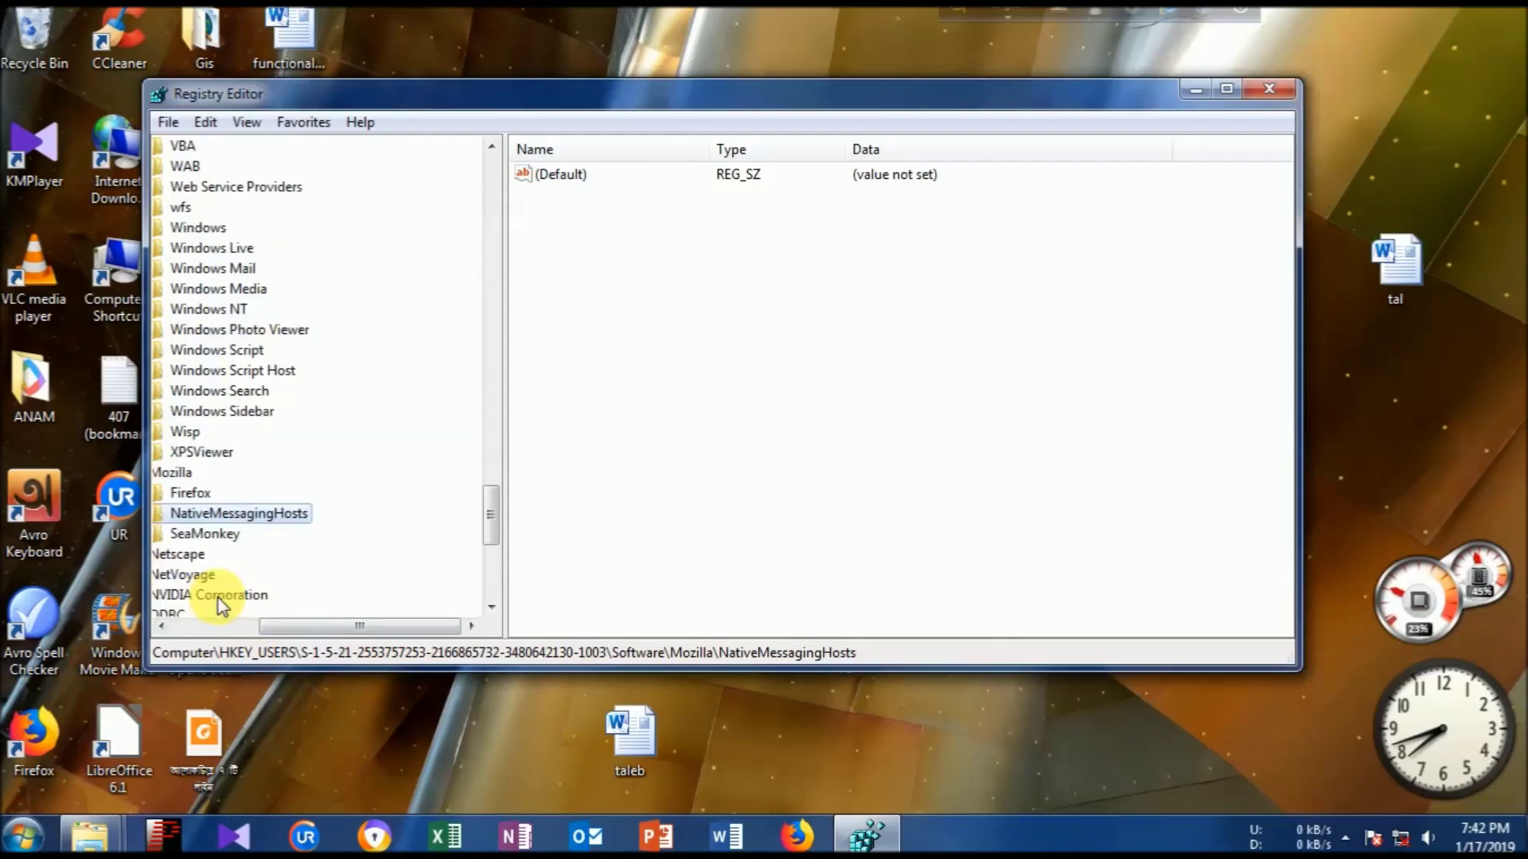
{"action": "scroll", "coordinate": [222, 607], "scroll_direction": "up", "scroll_amount": 1}
{"action": "left_click_drag", "start_coordinate": [290, 627], "coordinate": [171, 627]}
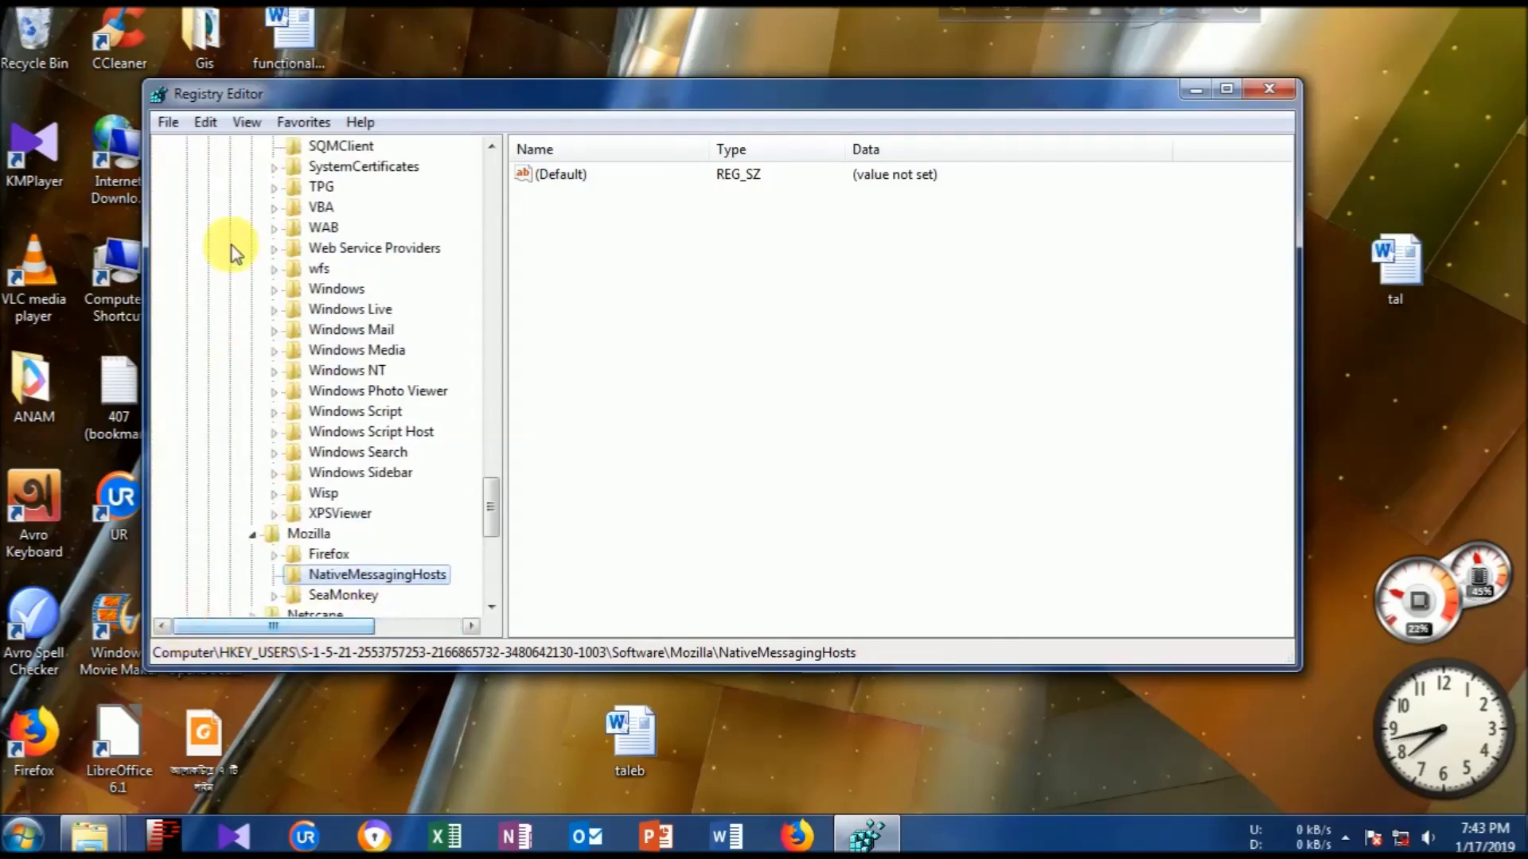
Re-run the mail.ru search twice, once with whole-string matching toggled, finding nothing.
{"action": "left_click", "coordinate": [206, 122]}
{"action": "left_click", "coordinate": [233, 311]}
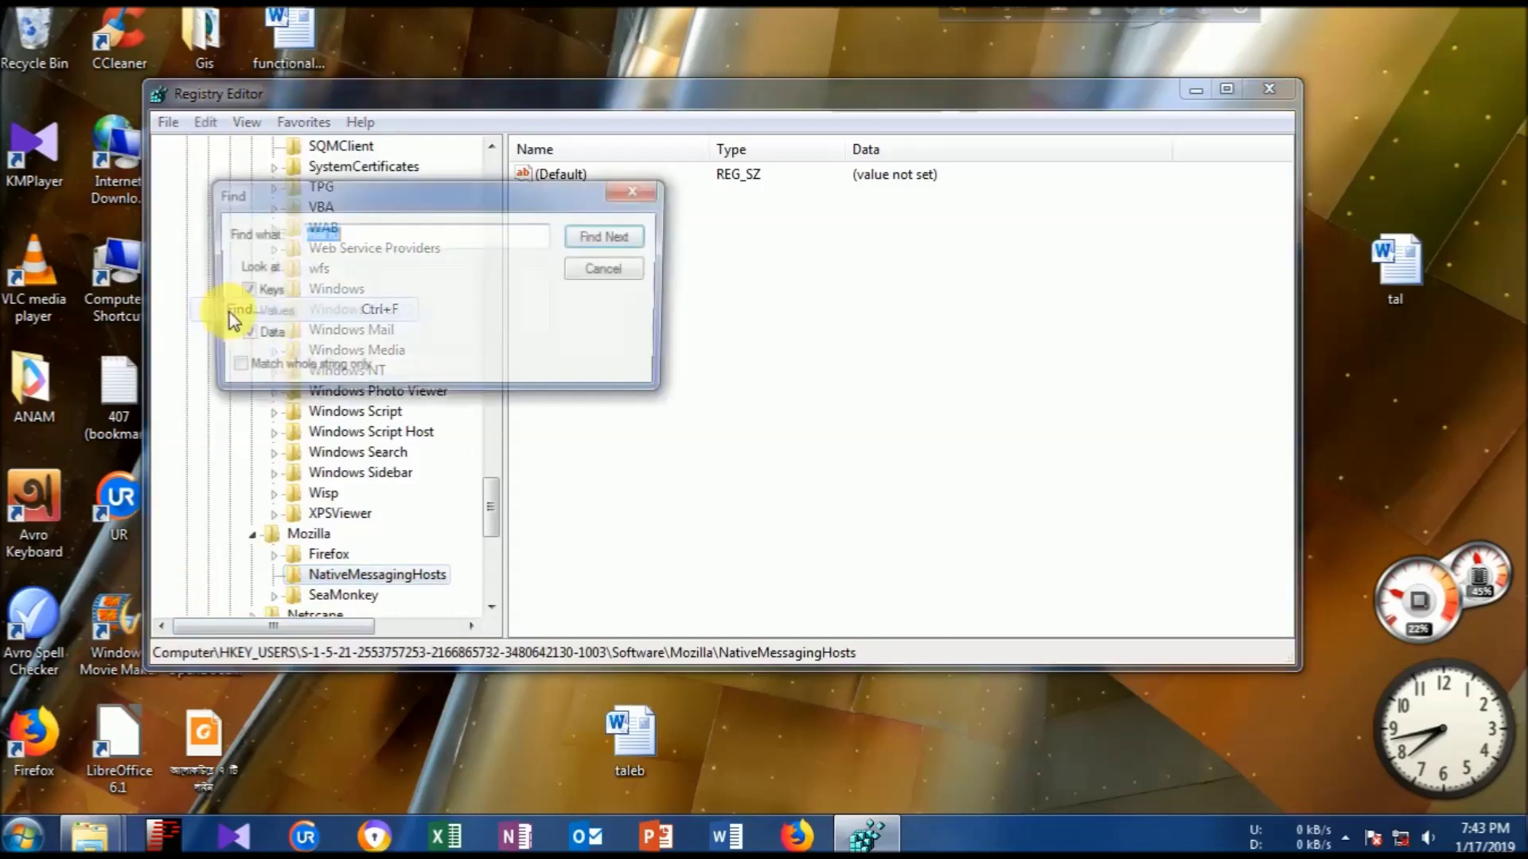
{"action": "left_click", "coordinate": [583, 241]}
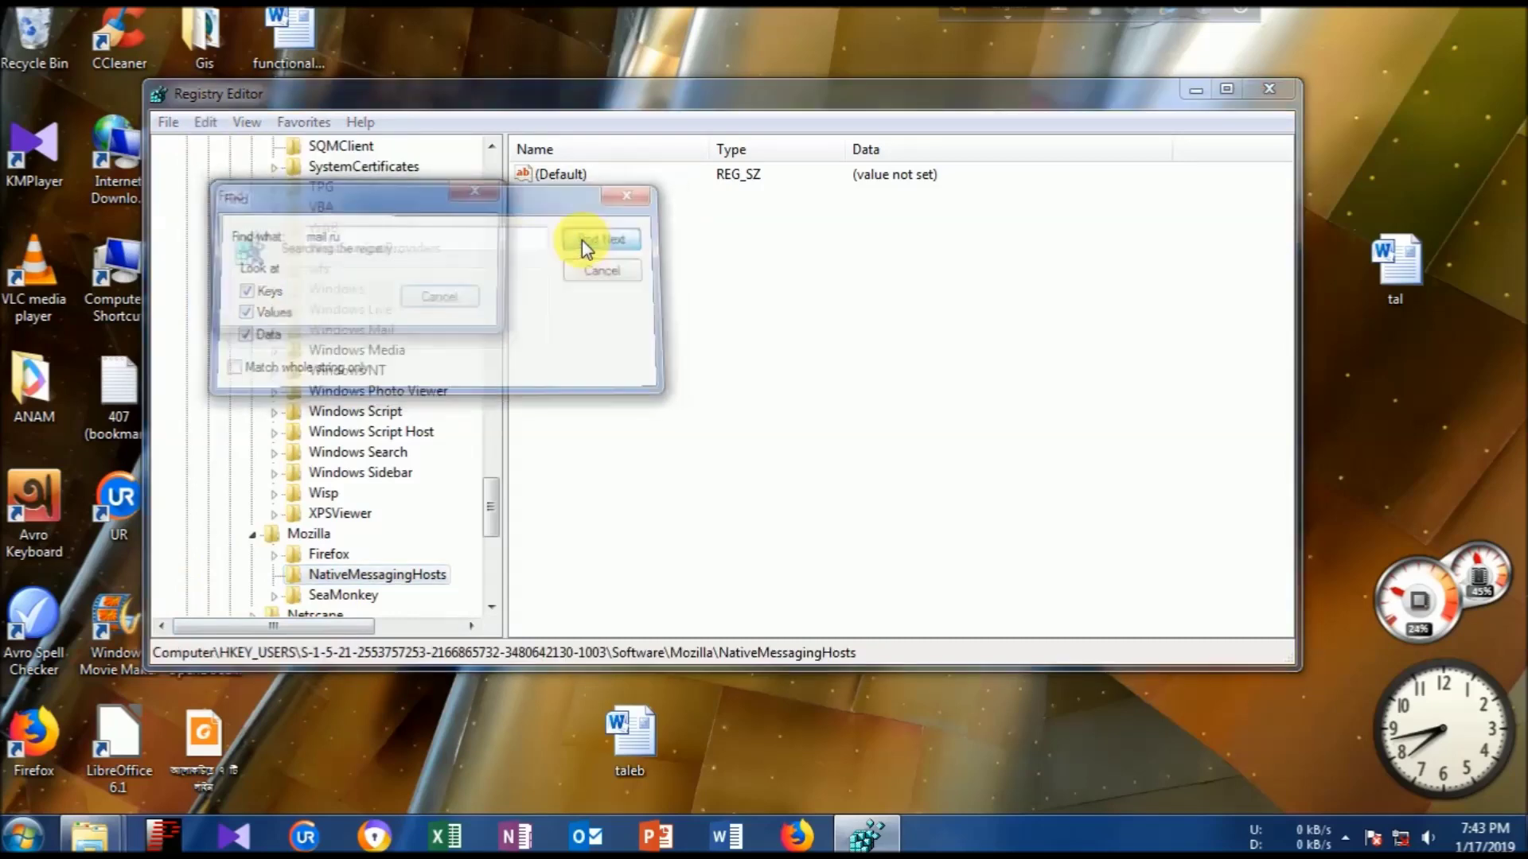
{"action": "left_click", "coordinate": [906, 409]}
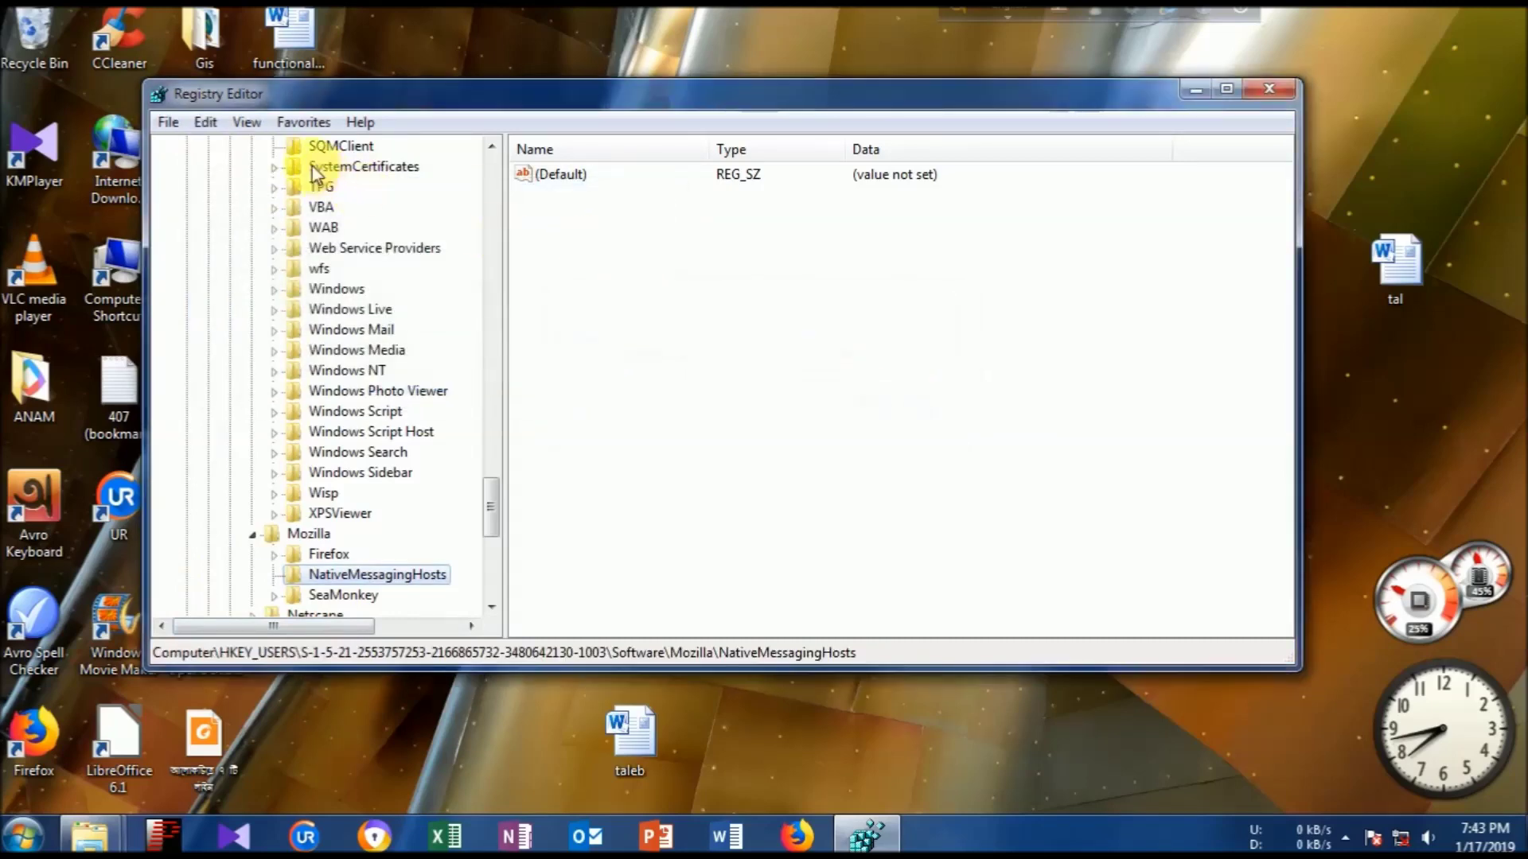
{"action": "left_click", "coordinate": [242, 125]}
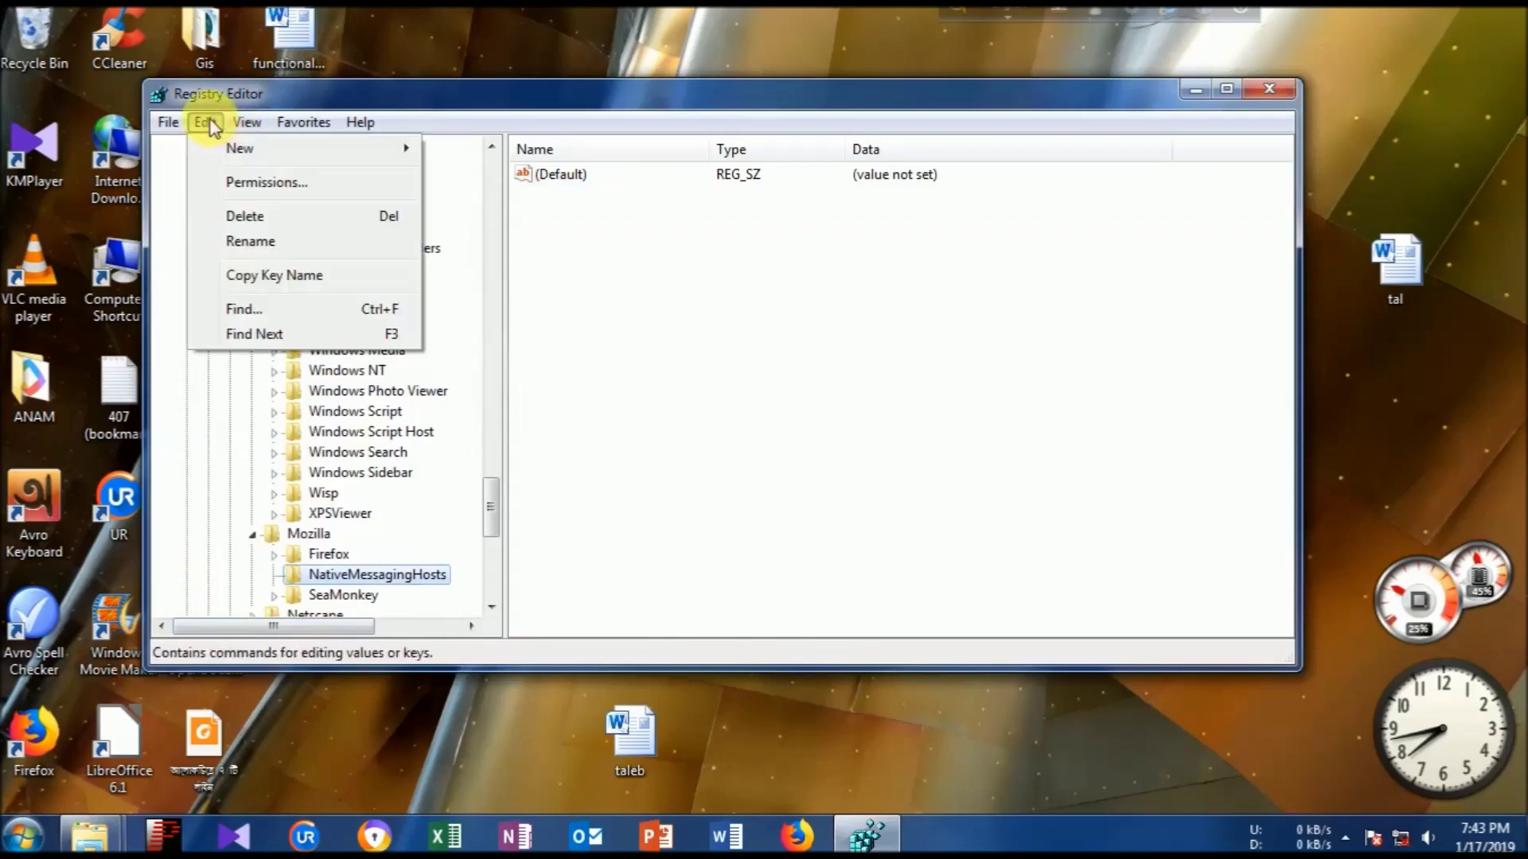
{"action": "left_click", "coordinate": [245, 312]}
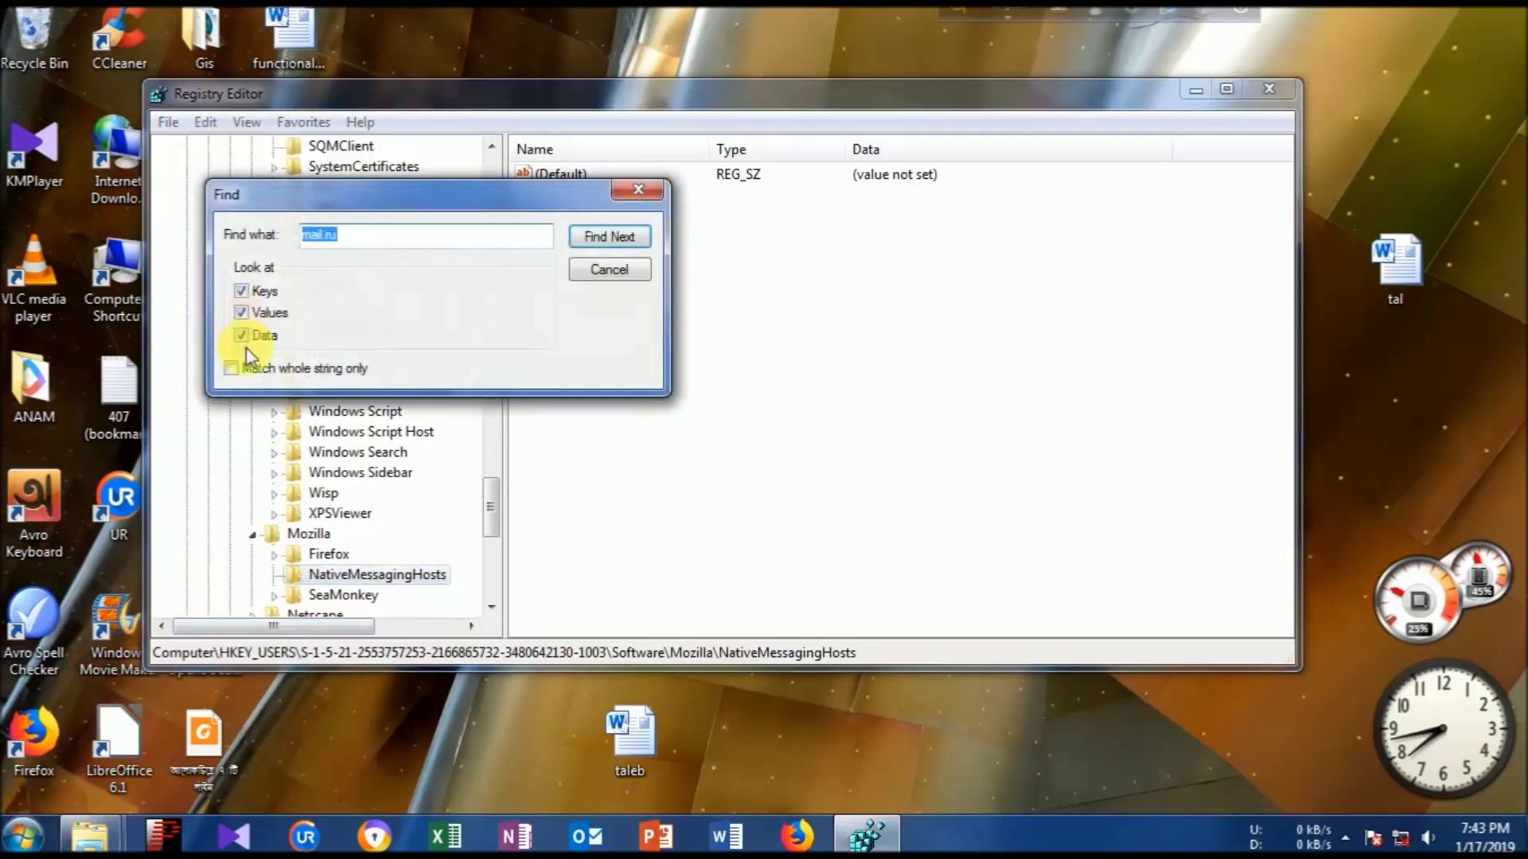
{"action": "left_click", "coordinate": [232, 368]}
{"action": "left_click", "coordinate": [608, 242]}
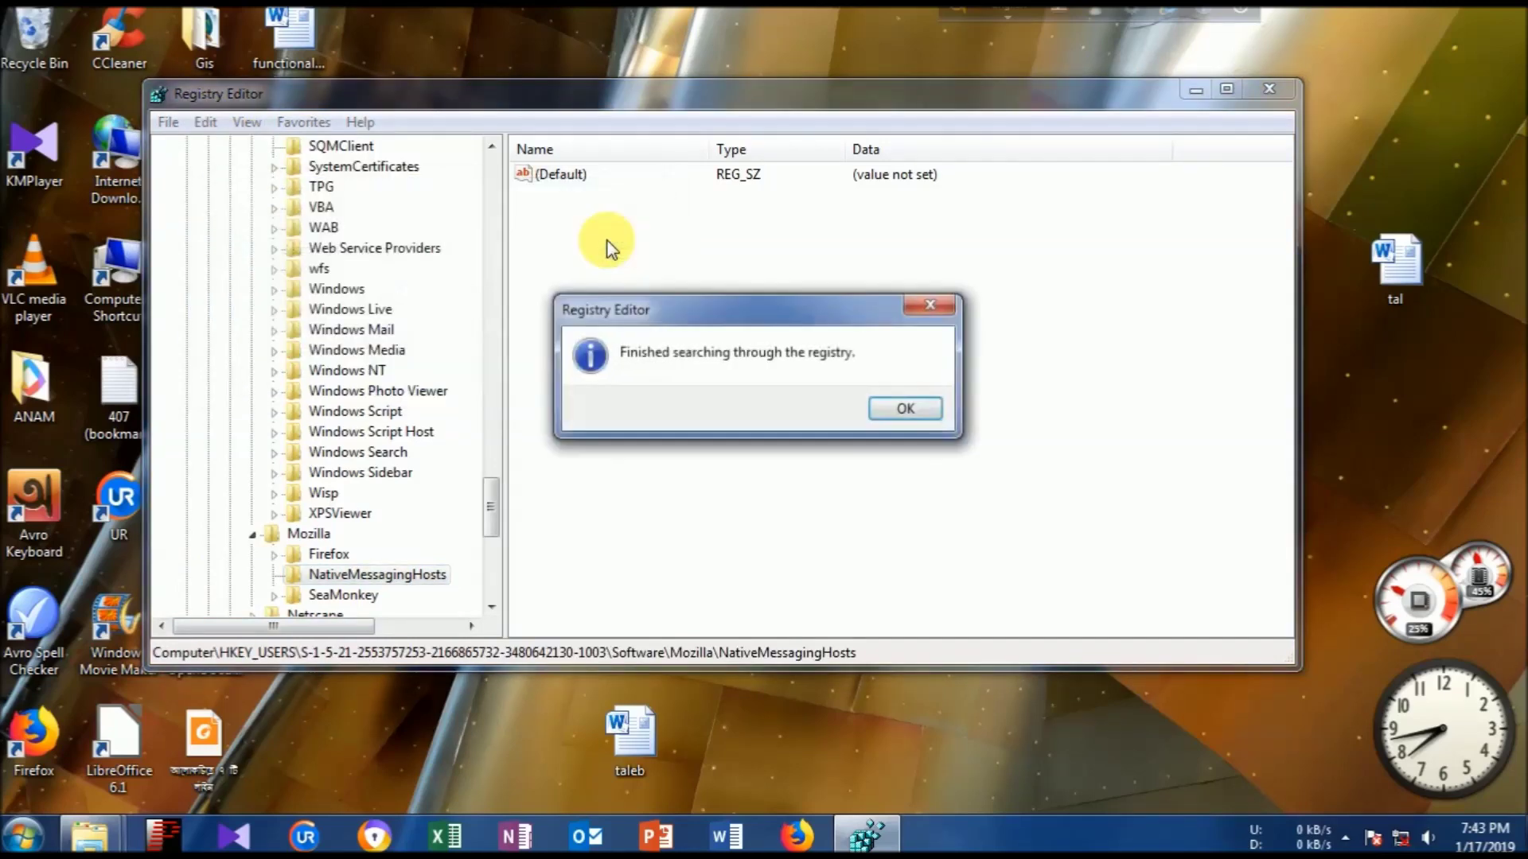
{"action": "left_click", "coordinate": [909, 412]}
Run the mail.ru search a final time to confirm no further matches.
{"action": "left_click", "coordinate": [245, 124]}
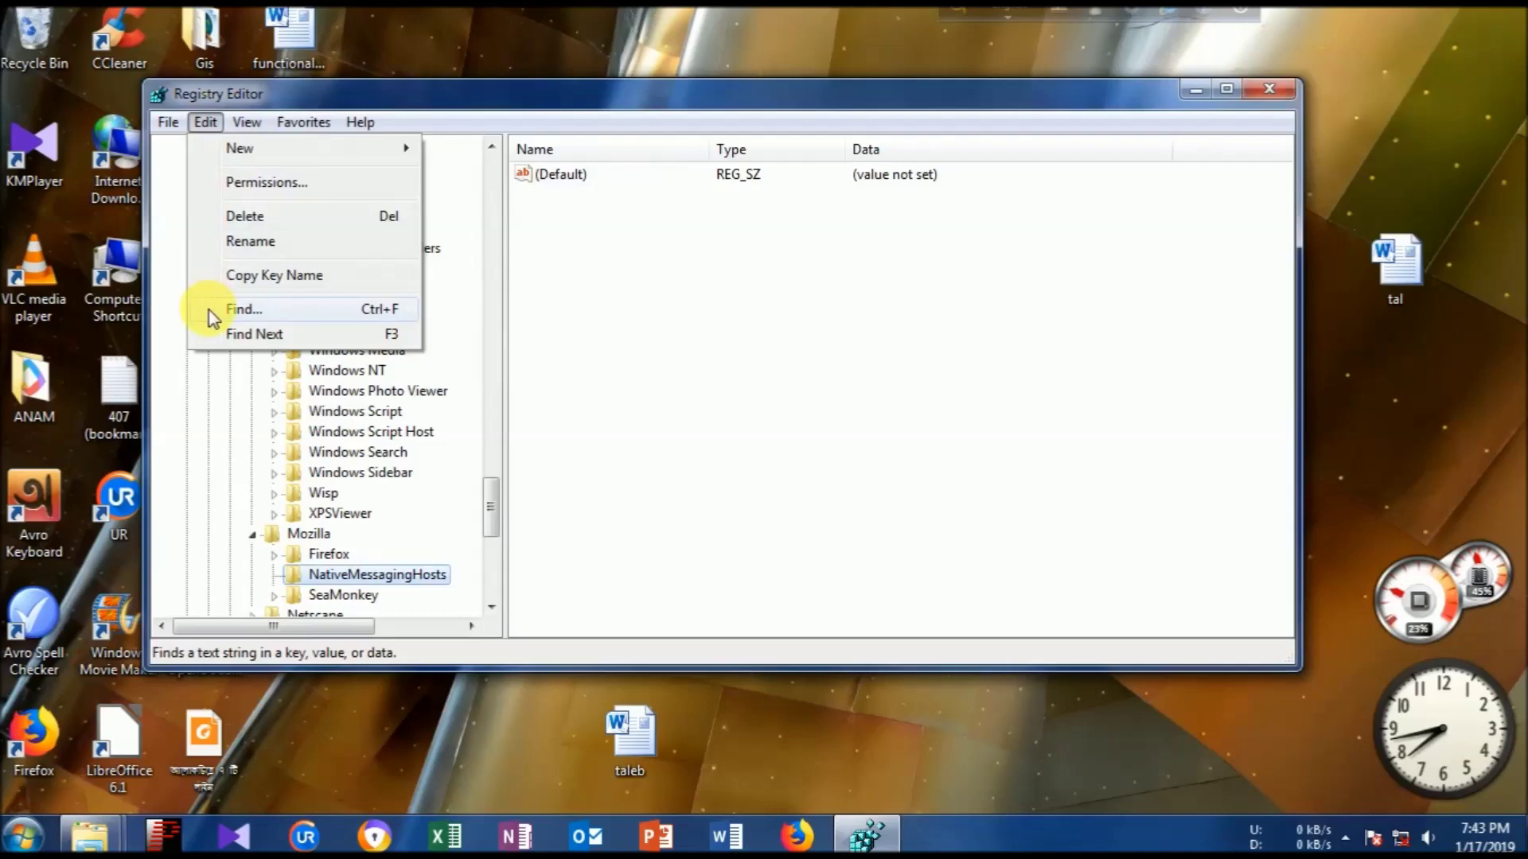
{"action": "left_click", "coordinate": [213, 317]}
{"action": "type", "text": "mail.ru"}
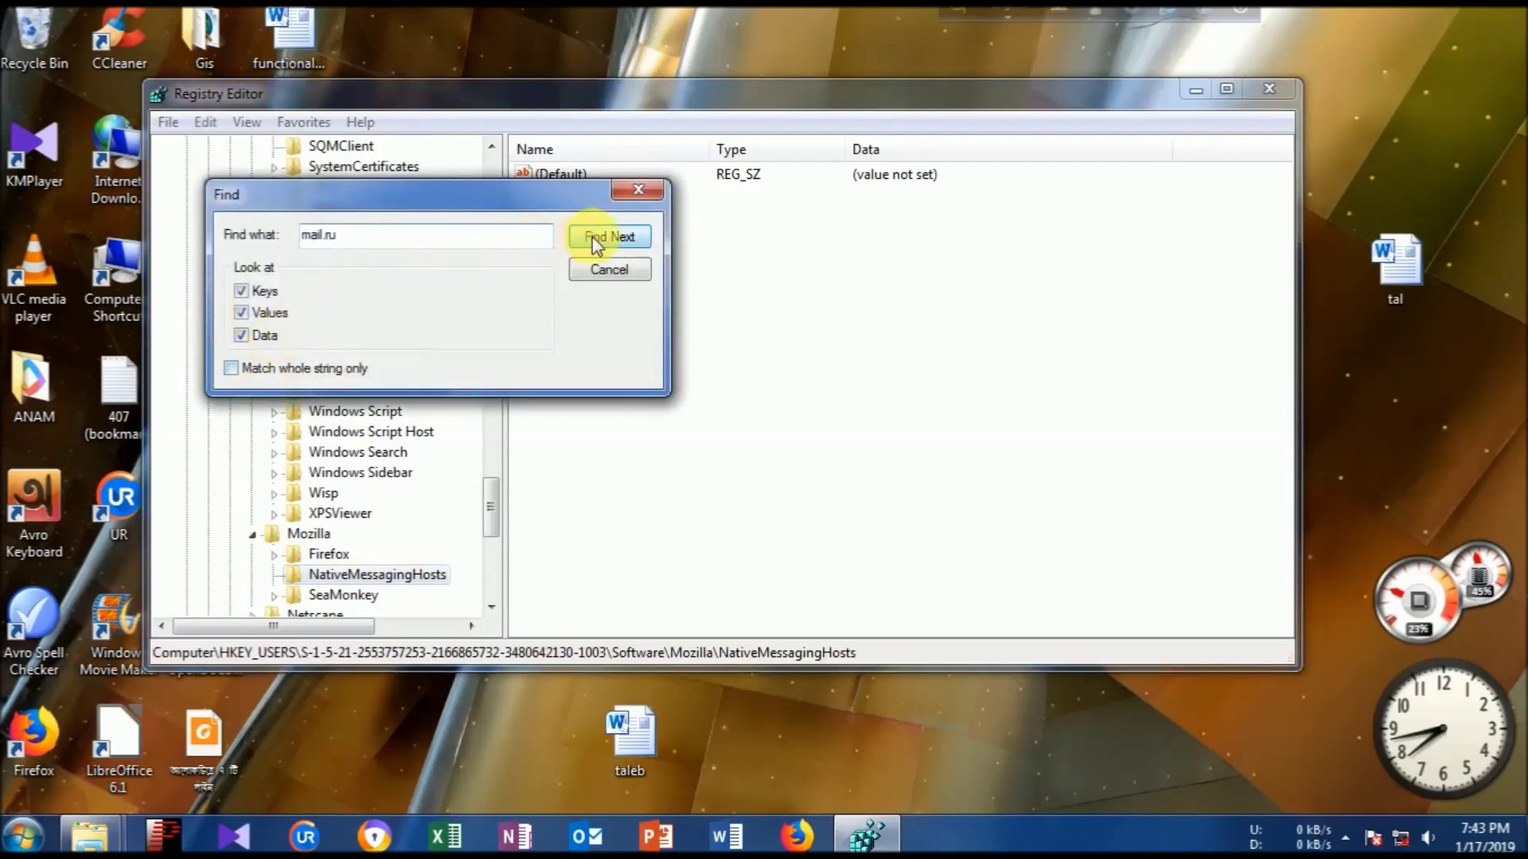
{"action": "left_click", "coordinate": [594, 237]}
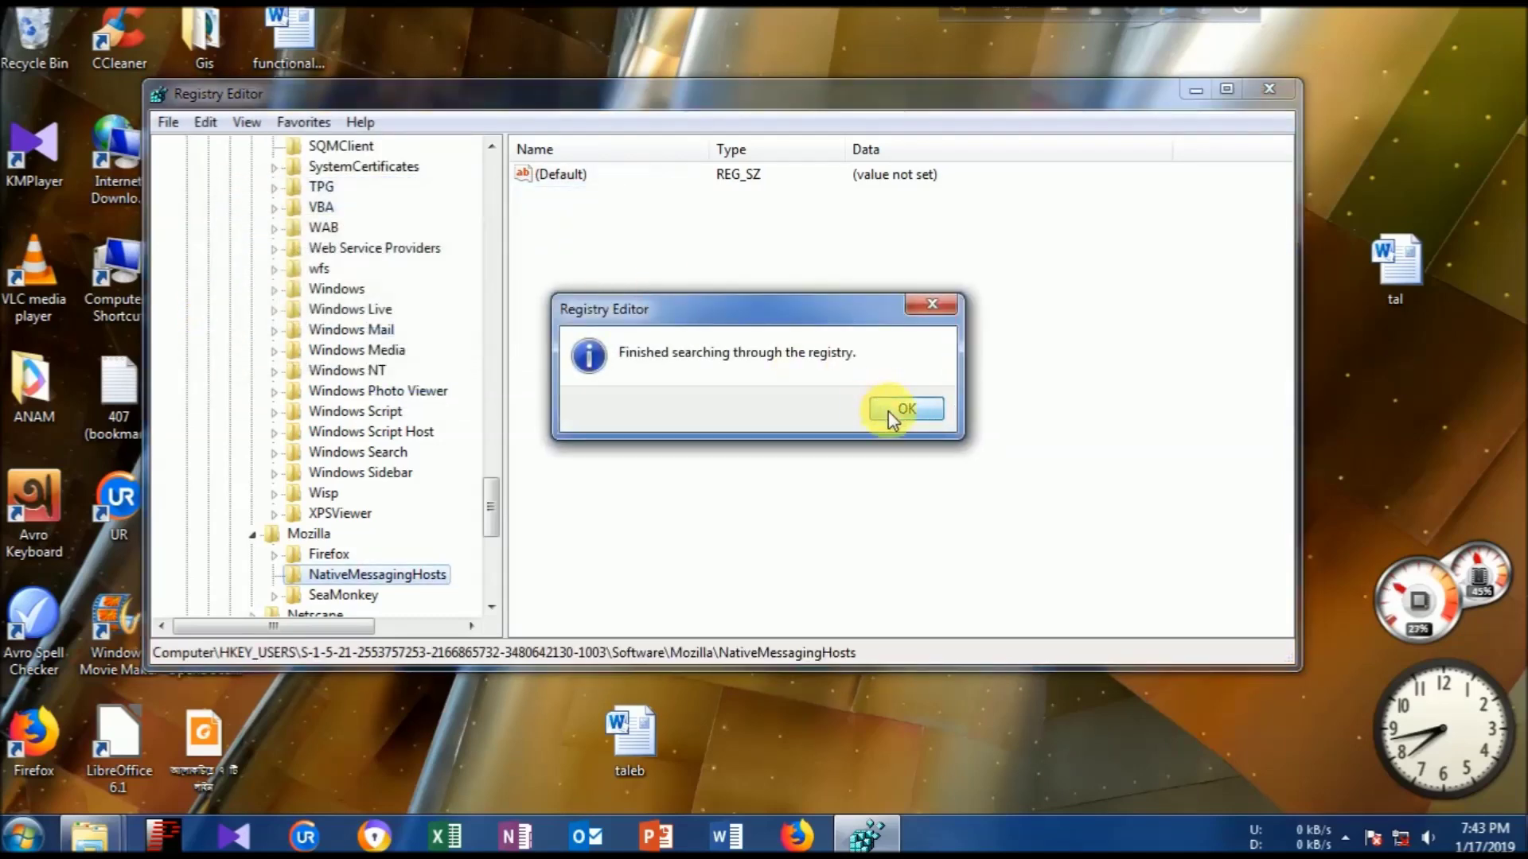
{"action": "left_click", "coordinate": [888, 411]}
{"action": "scroll", "coordinate": [459, 493], "scroll_direction": "down", "scroll_amount": 1}
{"action": "scroll", "coordinate": [460, 490], "scroll_direction": "down", "scroll_amount": 2}
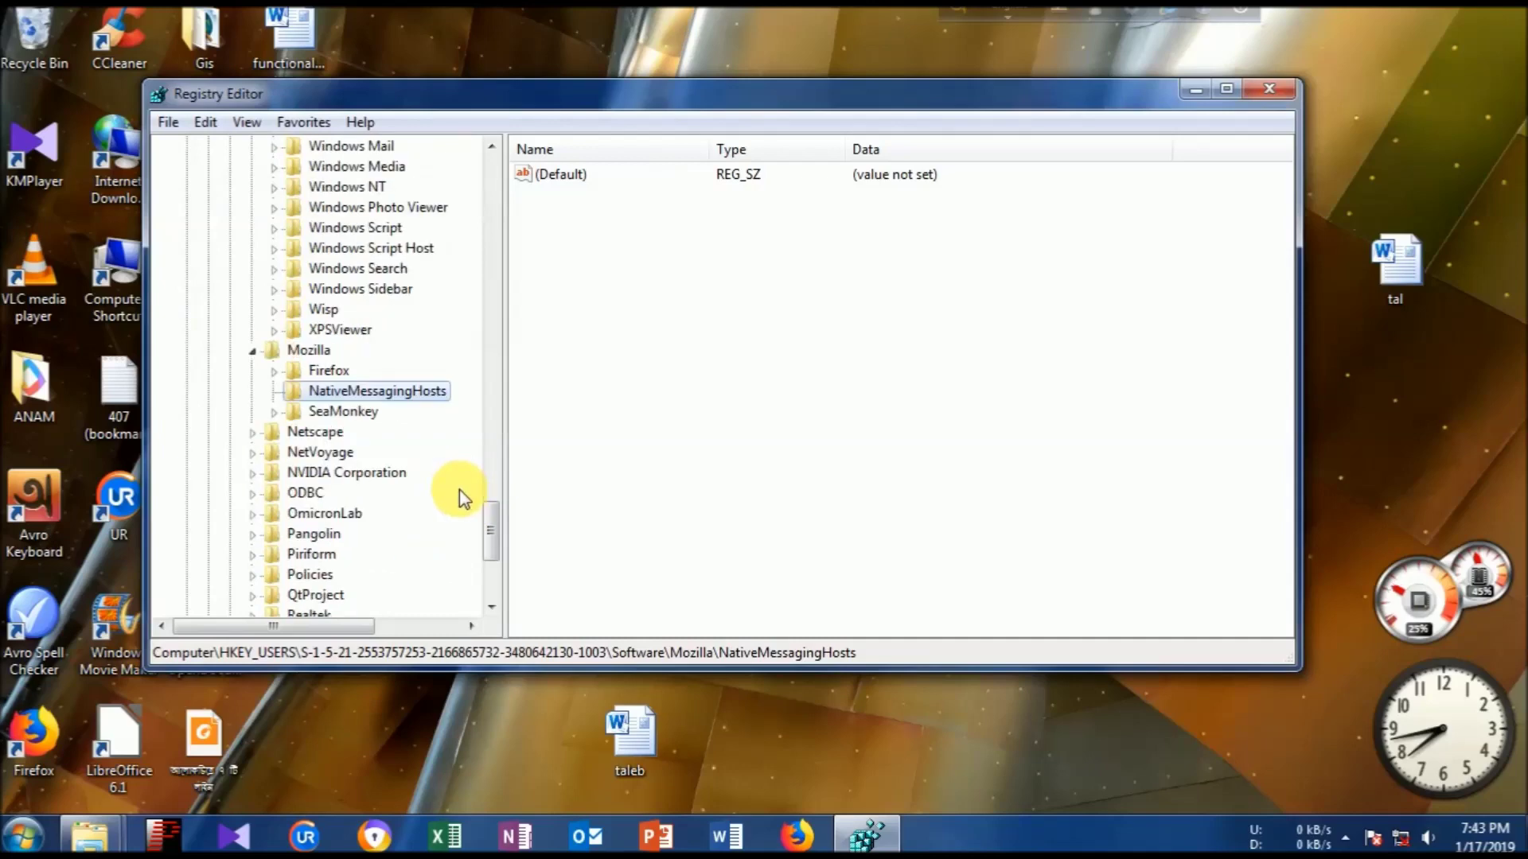
Expand the Firefox and SeaMonkey keys and view SeaMonkey's Extensions values.
{"action": "scroll", "coordinate": [460, 489], "scroll_direction": "up", "scroll_amount": 1}
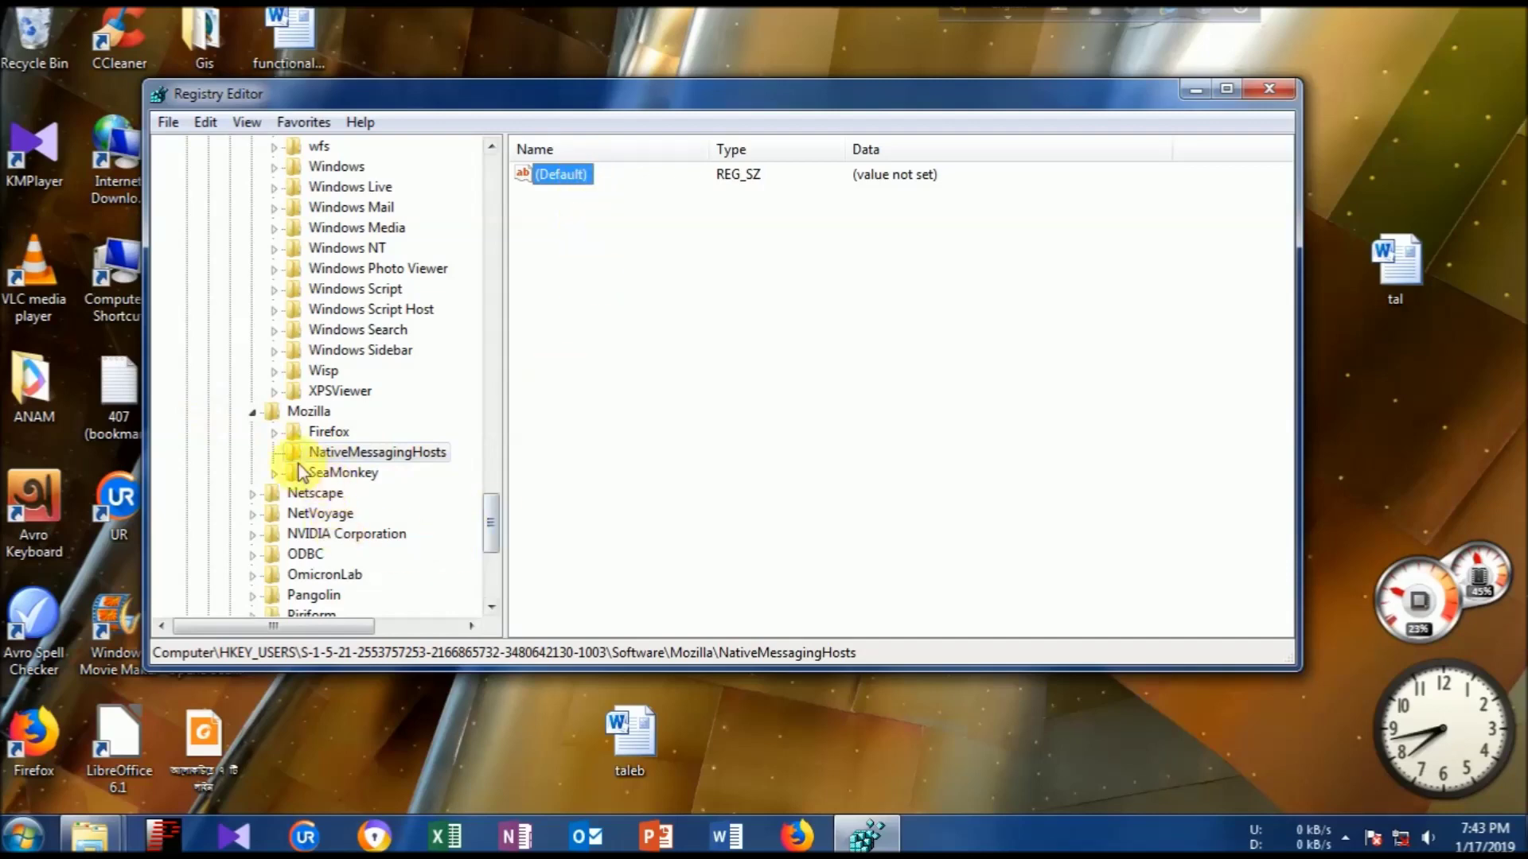
{"action": "left_click", "coordinate": [270, 431]}
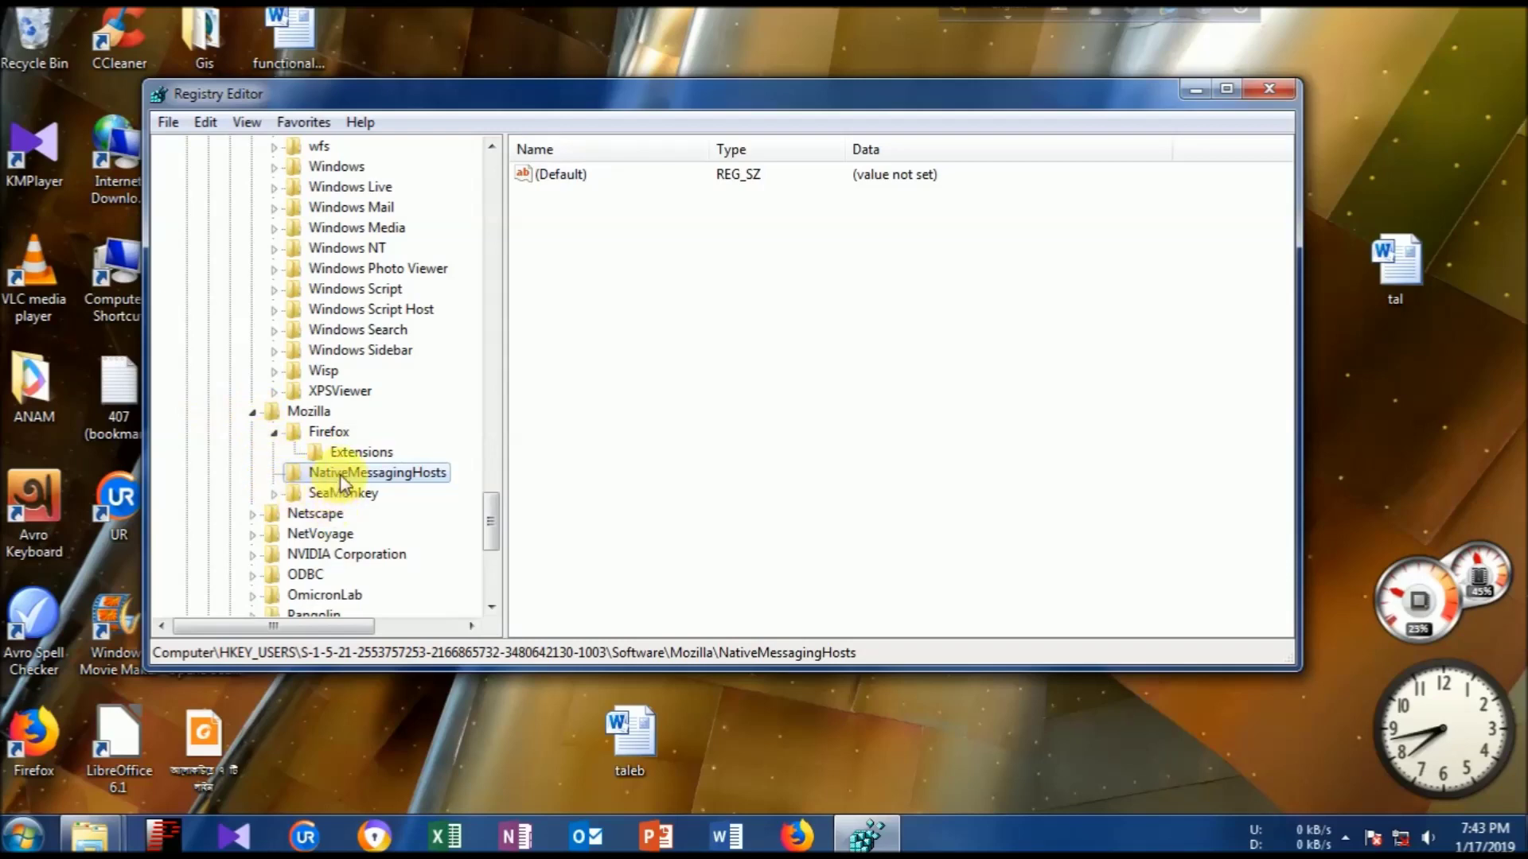
{"action": "left_click", "coordinate": [274, 495]}
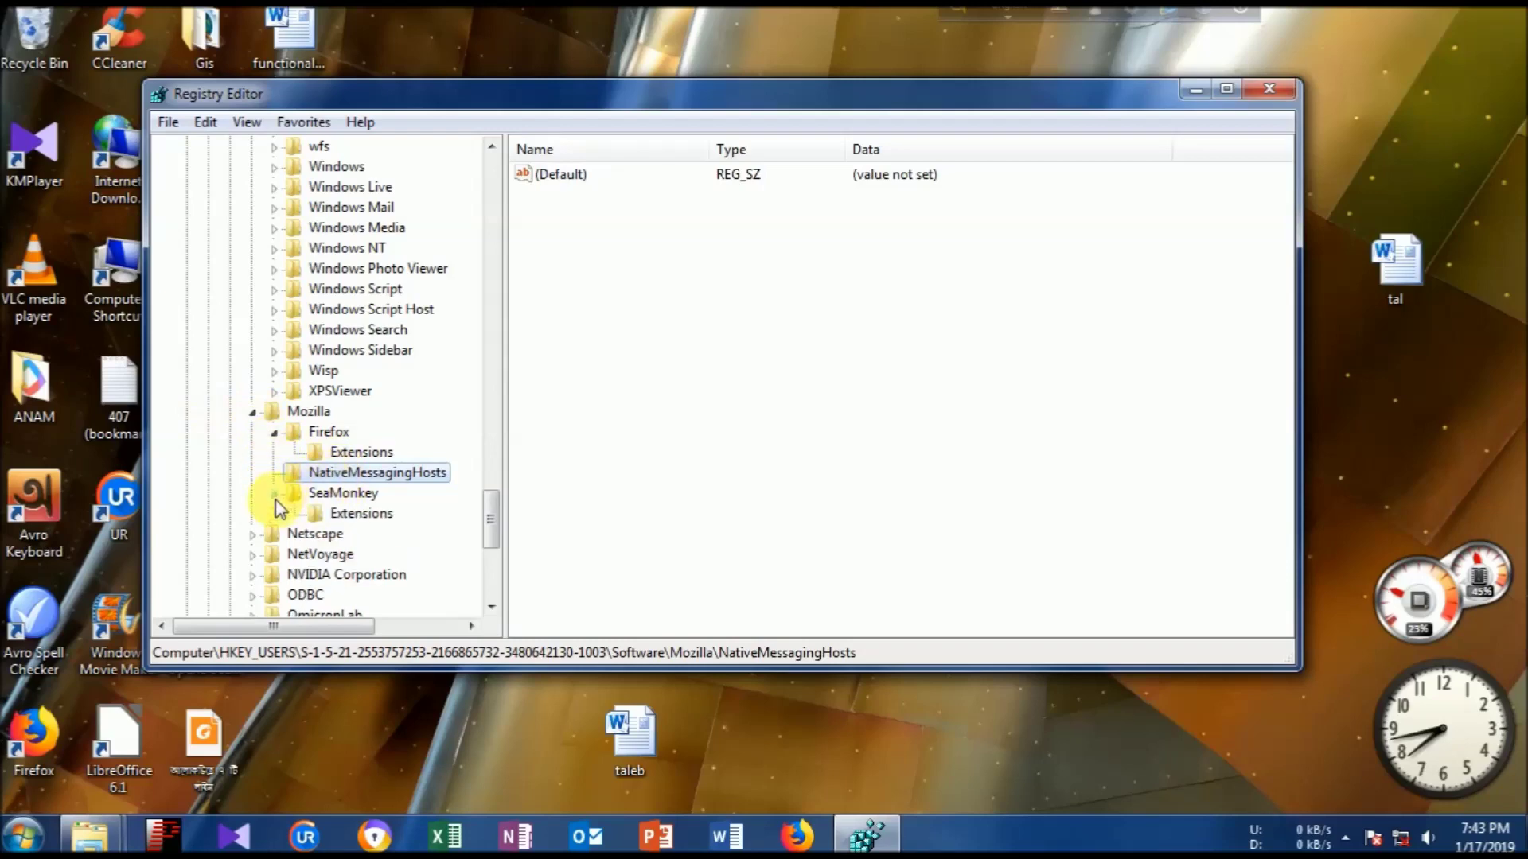
{"action": "left_click", "coordinate": [329, 516]}
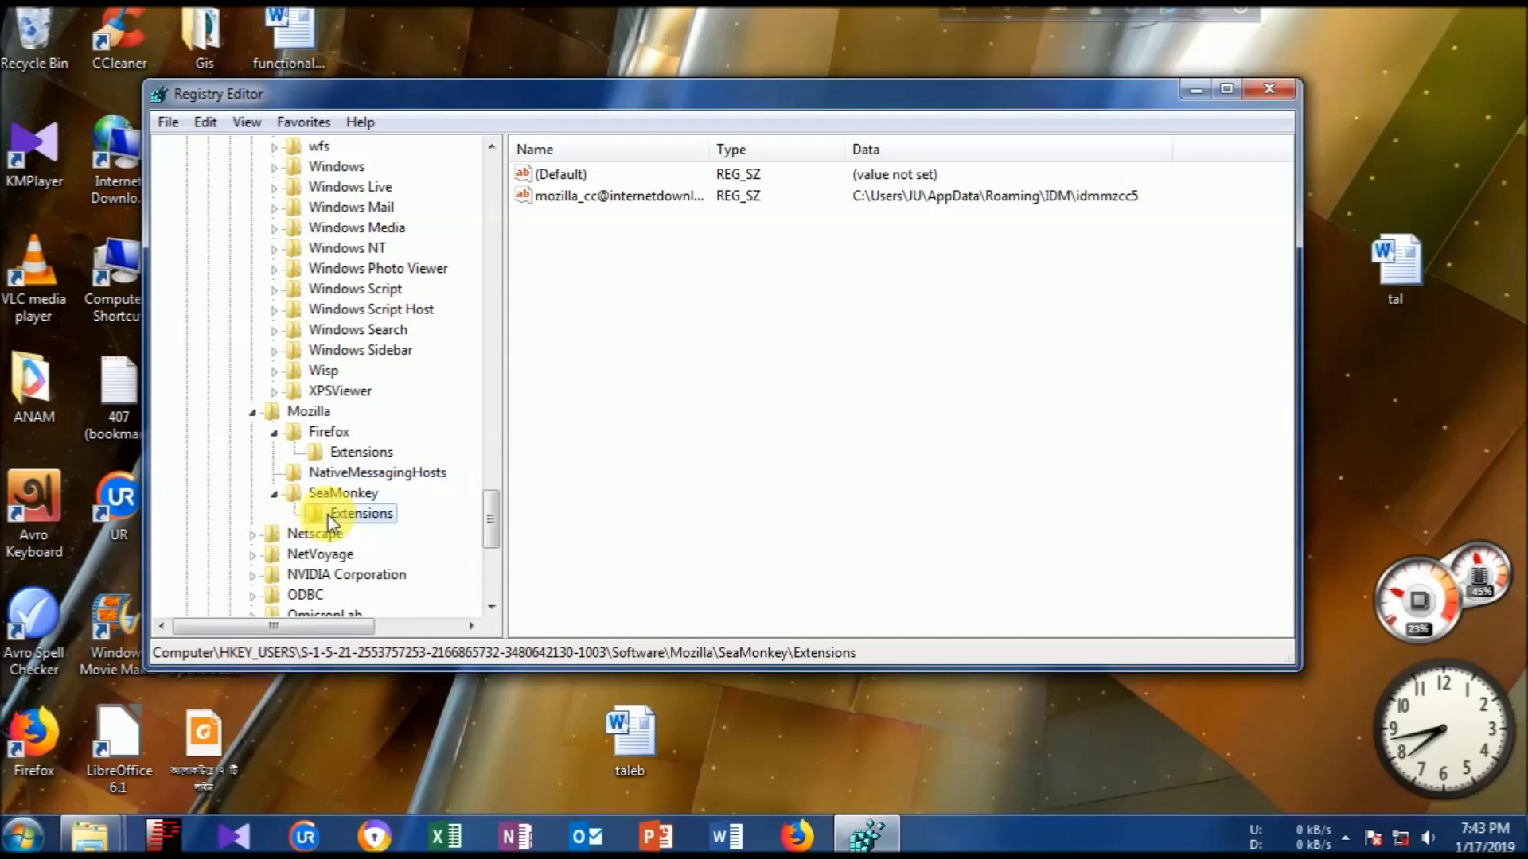
Collapse the SeaMonkey, Firefox and Mozilla keys.
{"action": "left_click", "coordinate": [273, 494]}
{"action": "left_click", "coordinate": [275, 433]}
{"action": "left_click", "coordinate": [253, 413]}
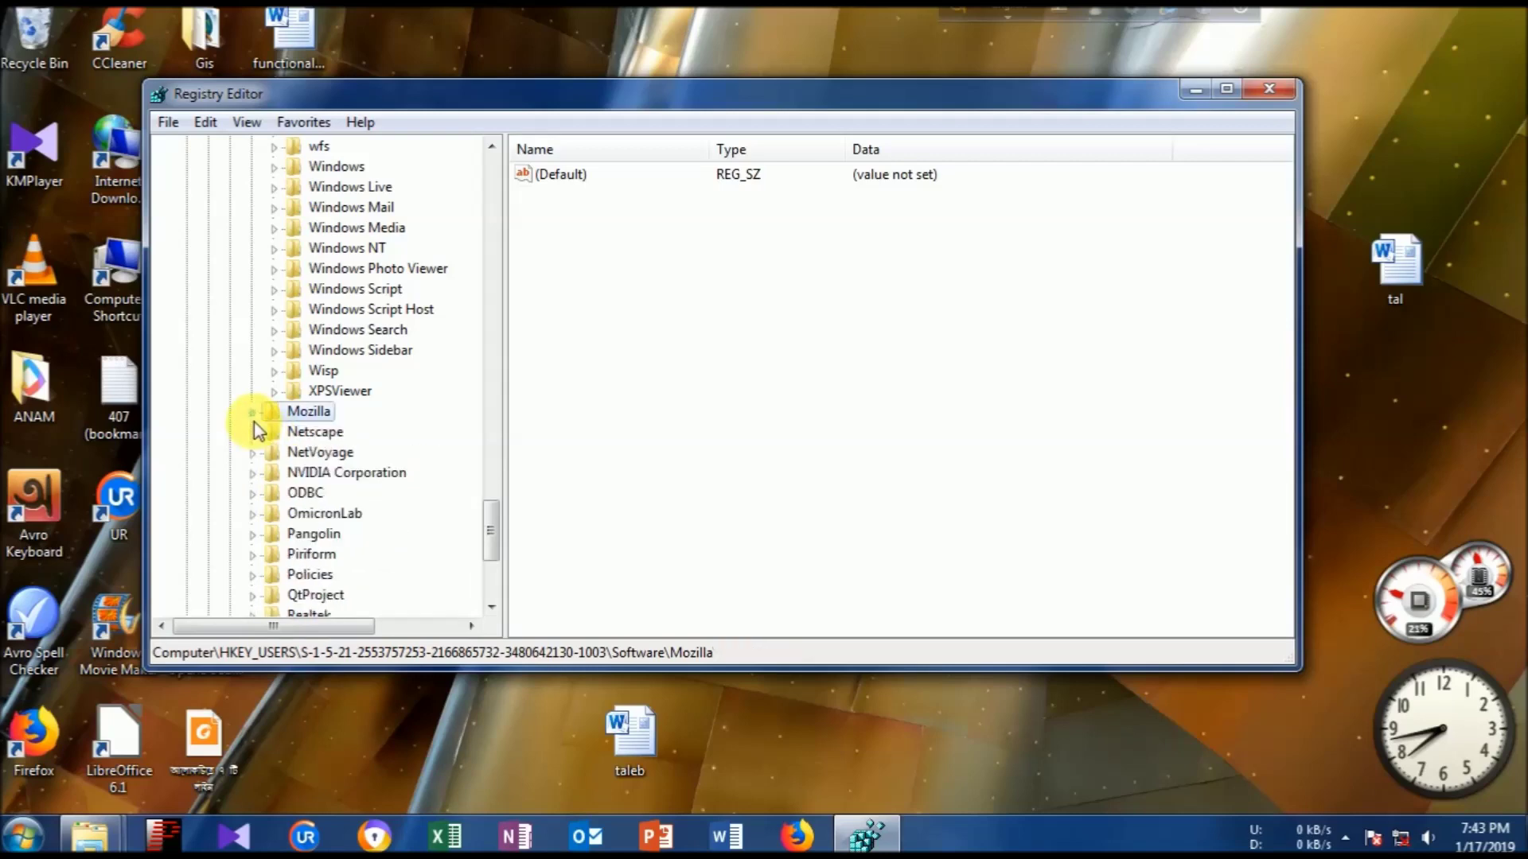
{"action": "scroll", "coordinate": [254, 423], "scroll_direction": "up", "scroll_amount": 1}
{"action": "scroll", "coordinate": [254, 420], "scroll_direction": "up", "scroll_amount": 2}
{"action": "scroll", "coordinate": [254, 418], "scroll_direction": "up", "scroll_amount": 3}
{"action": "scroll", "coordinate": [254, 416], "scroll_direction": "up", "scroll_amount": 4}
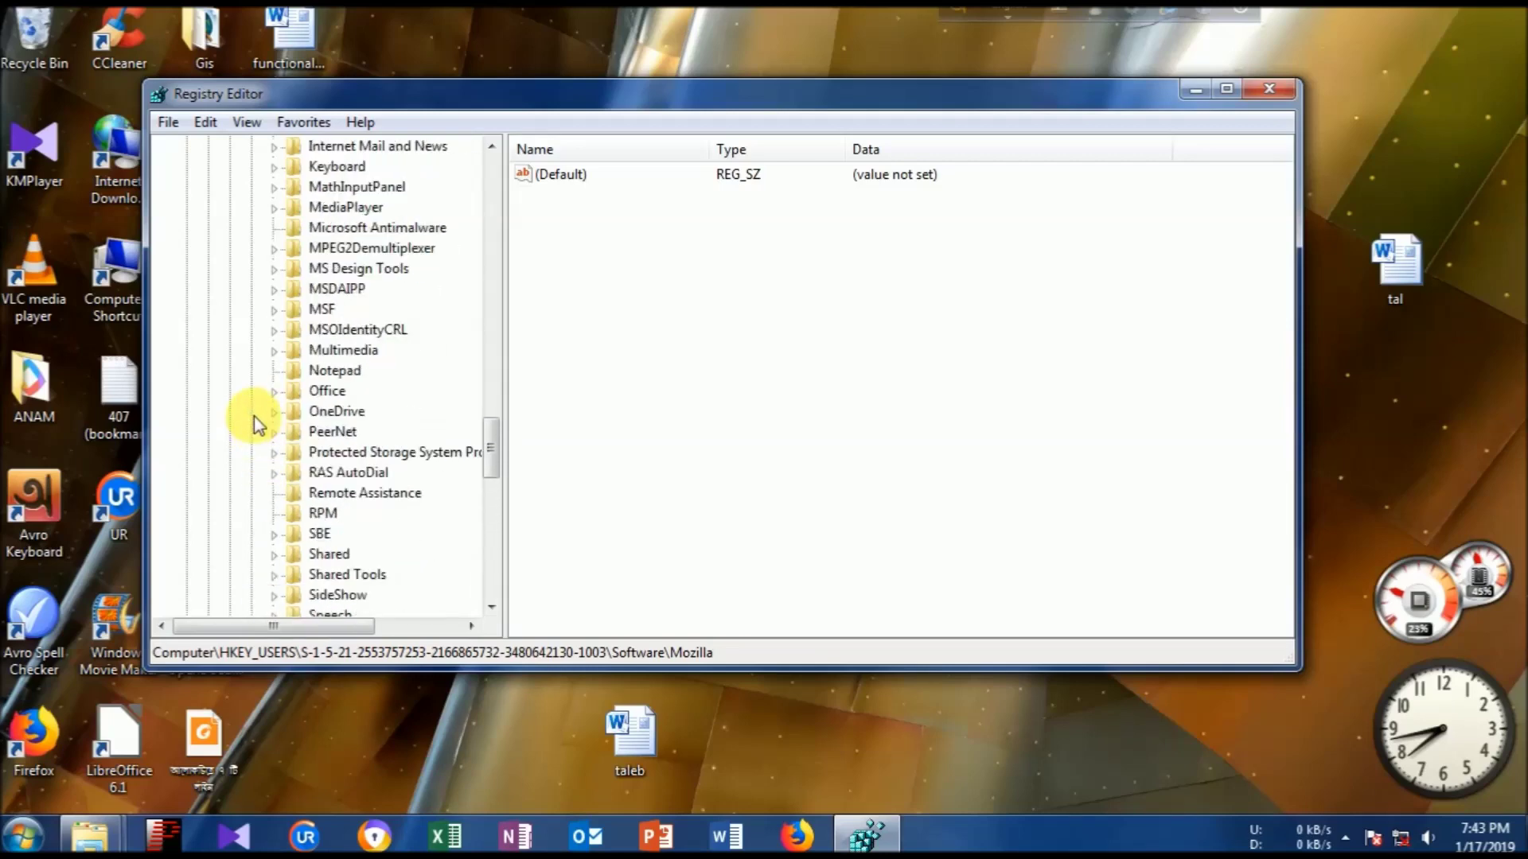
{"action": "scroll", "coordinate": [254, 417], "scroll_direction": "up", "scroll_amount": 3}
{"action": "scroll", "coordinate": [255, 420], "scroll_direction": "up", "scroll_amount": 2}
{"action": "scroll", "coordinate": [300, 430], "scroll_direction": "up", "scroll_amount": 2}
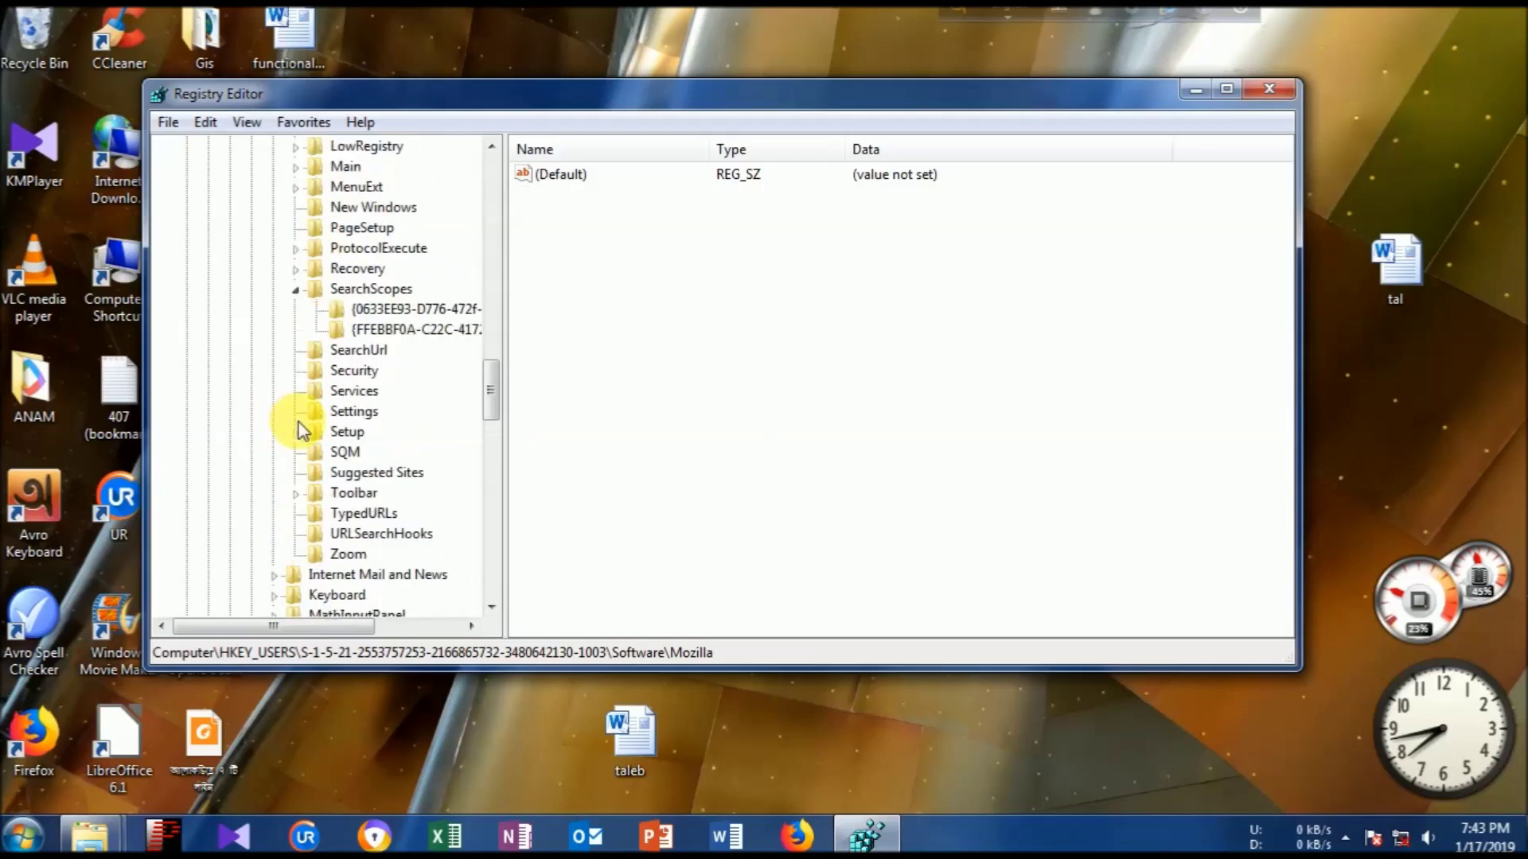
{"action": "scroll", "coordinate": [300, 430], "scroll_direction": "up", "scroll_amount": 2}
Collapse SearchScopes, Internet Explorer, Microsoft, Software and the user's account key.
{"action": "left_click", "coordinate": [297, 413]}
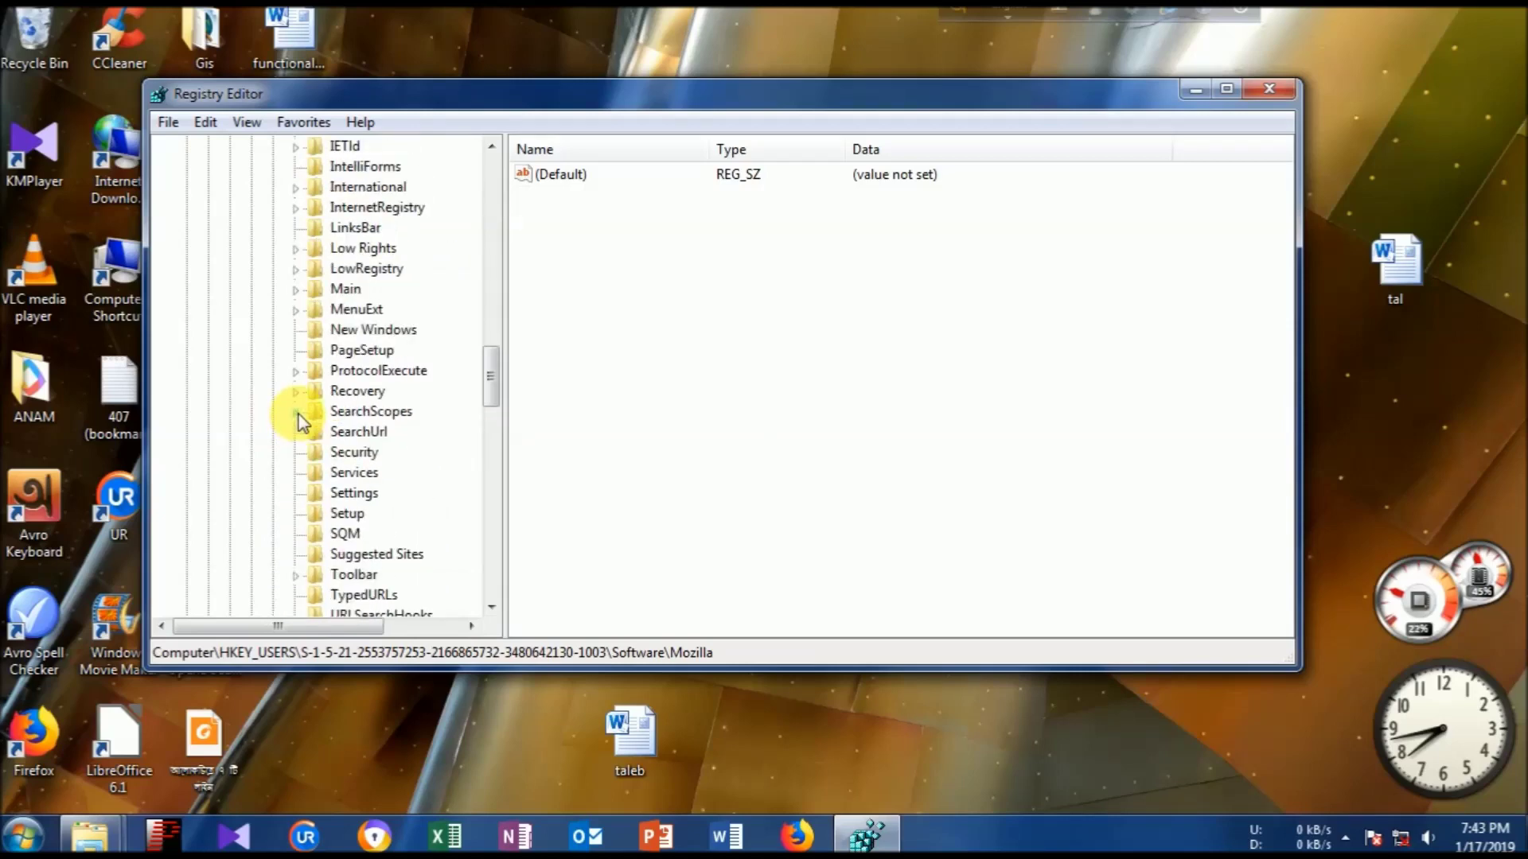
{"action": "scroll", "coordinate": [298, 414], "scroll_direction": "up", "scroll_amount": 4}
{"action": "scroll", "coordinate": [285, 369], "scroll_direction": "up", "scroll_amount": 1}
{"action": "left_click", "coordinate": [279, 337]}
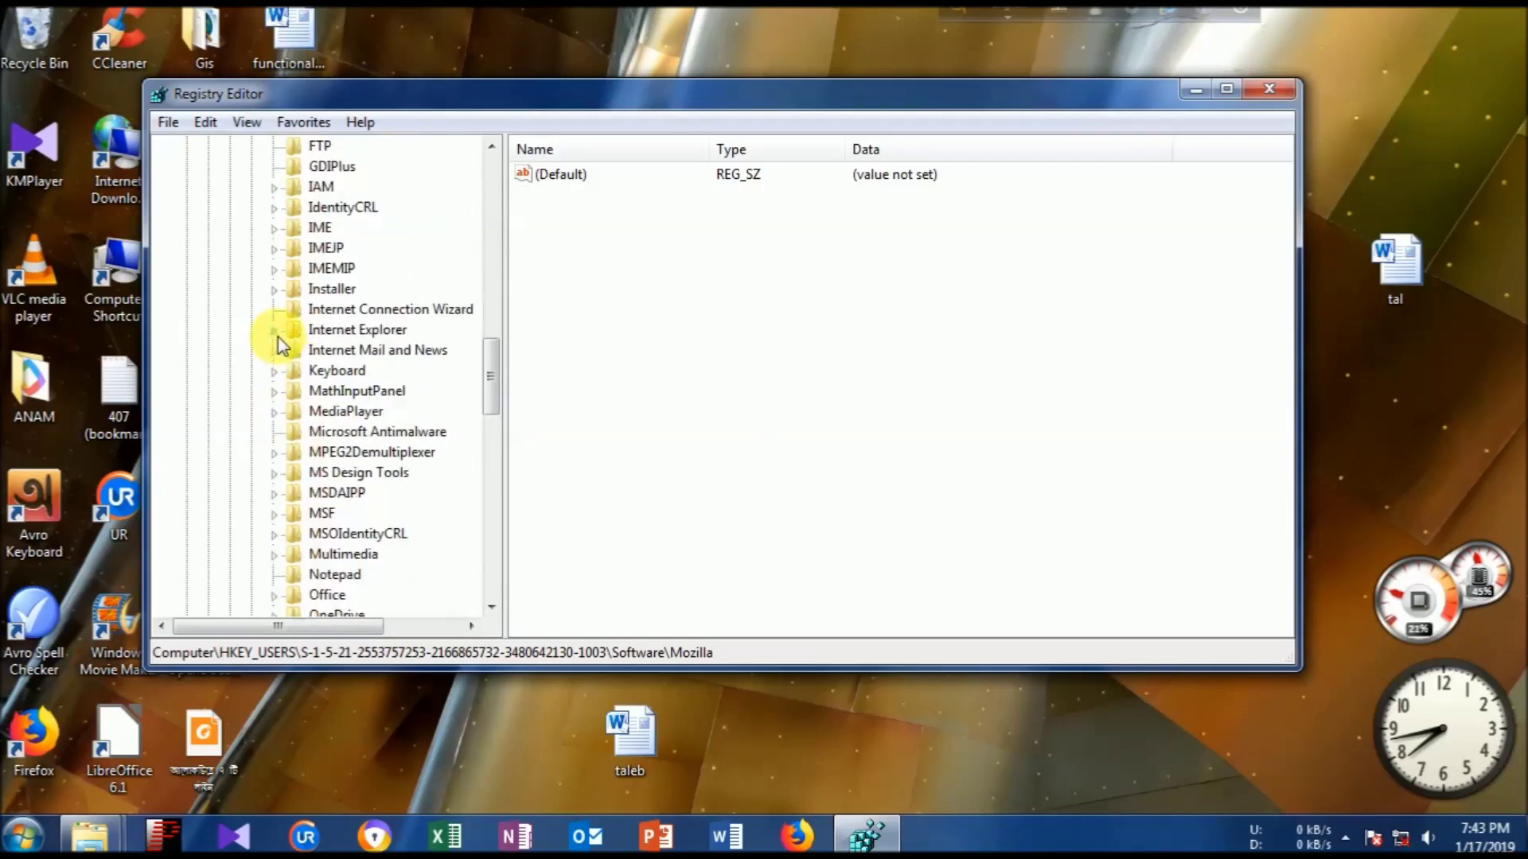
{"action": "scroll", "coordinate": [278, 337], "scroll_direction": "up", "scroll_amount": 5}
{"action": "scroll", "coordinate": [279, 337], "scroll_direction": "up", "scroll_amount": 2}
{"action": "left_click", "coordinate": [253, 291]}
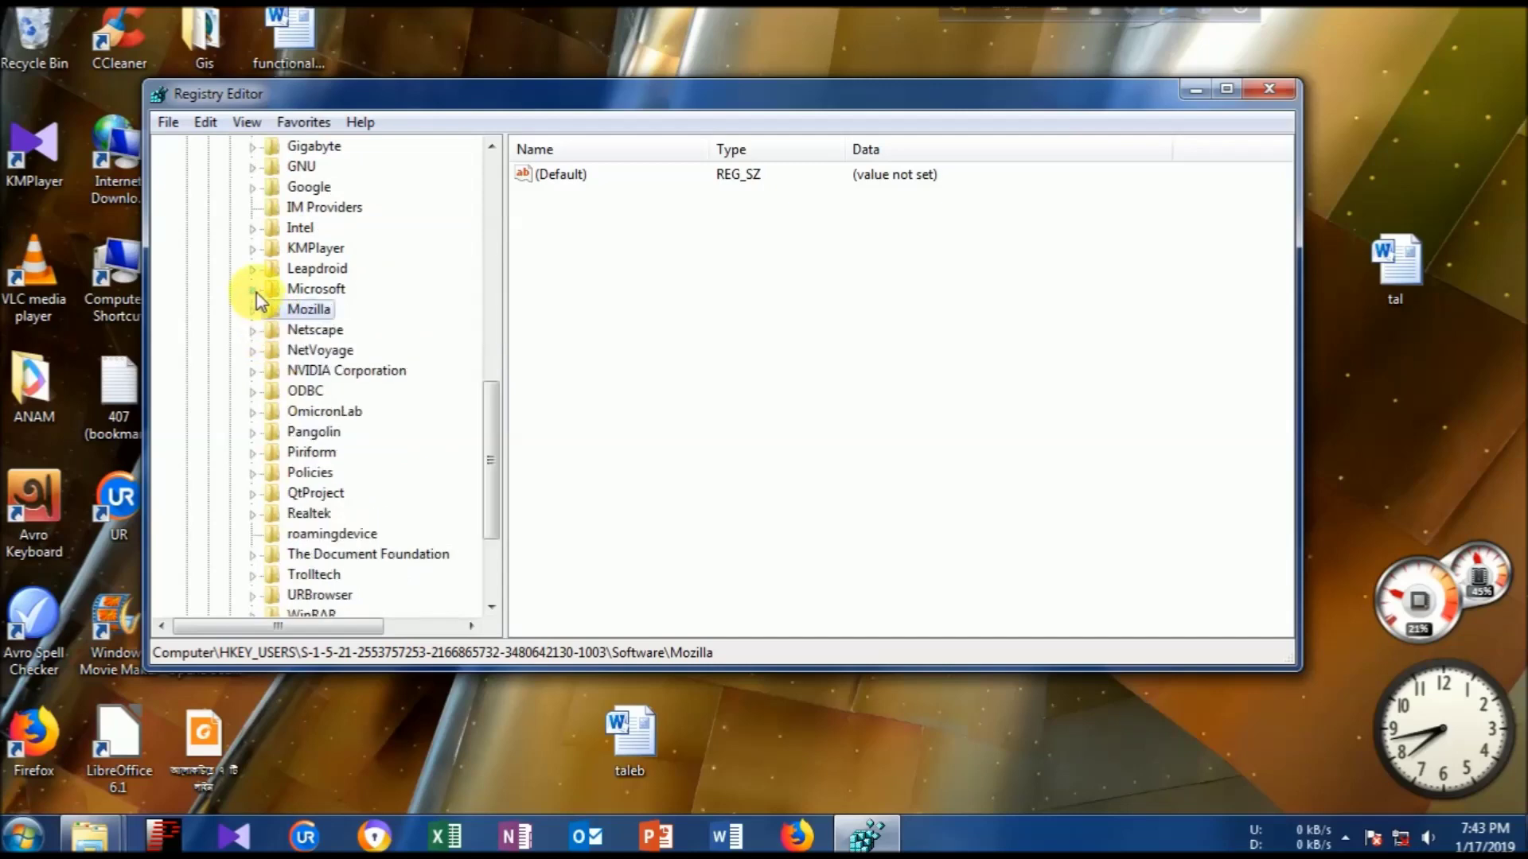
{"action": "scroll", "coordinate": [258, 302], "scroll_direction": "up", "scroll_amount": 2}
{"action": "scroll", "coordinate": [257, 302], "scroll_direction": "up", "scroll_amount": 2}
{"action": "scroll", "coordinate": [257, 306], "scroll_direction": "up", "scroll_amount": 2}
{"action": "scroll", "coordinate": [258, 304], "scroll_direction": "up", "scroll_amount": 2}
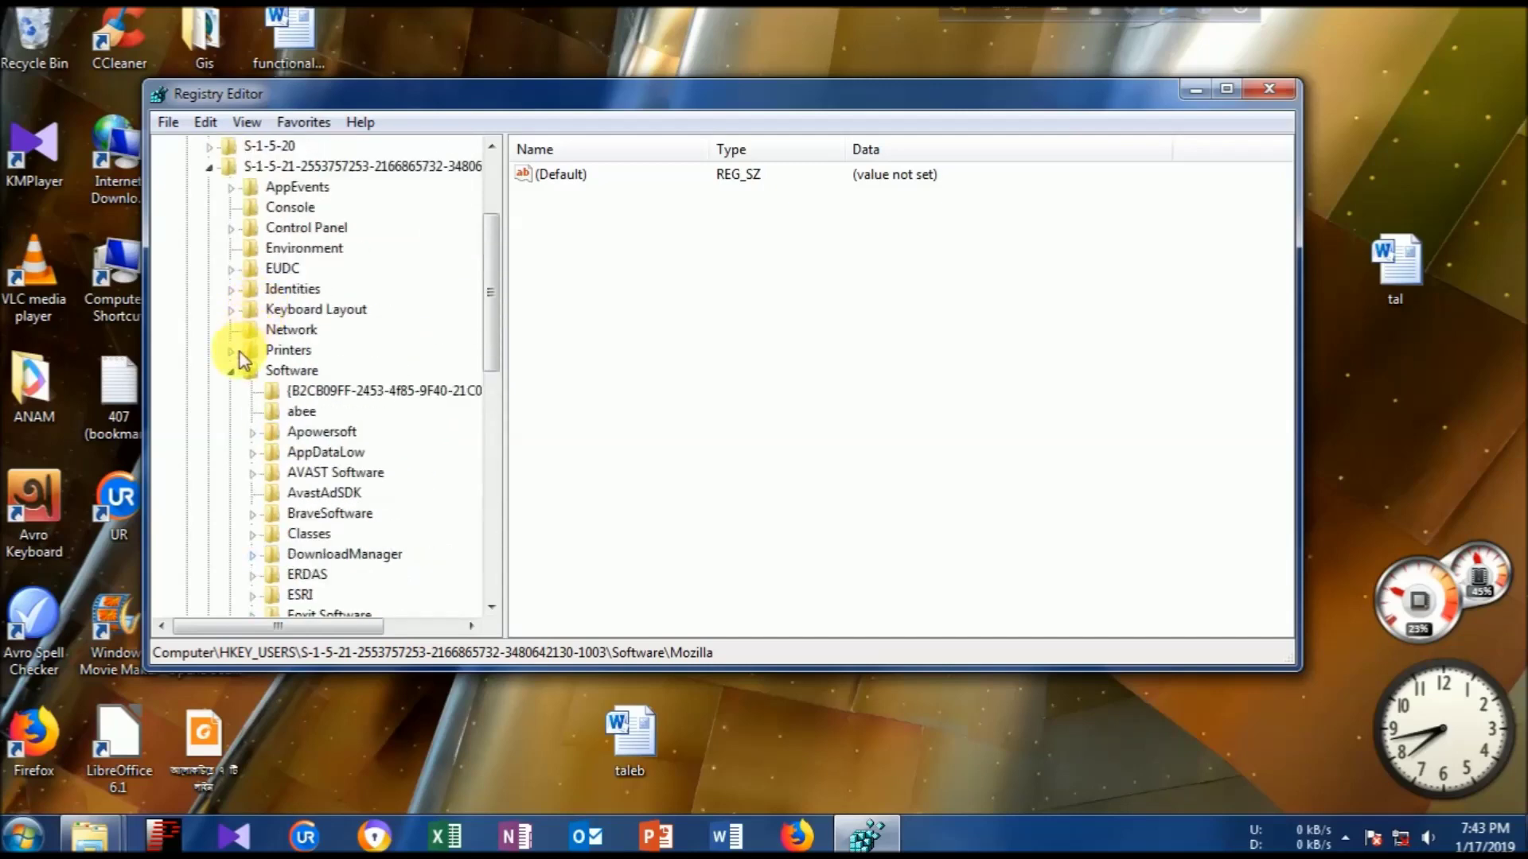
{"action": "left_click", "coordinate": [234, 369]}
{"action": "scroll", "coordinate": [237, 369], "scroll_direction": "up", "scroll_amount": 1}
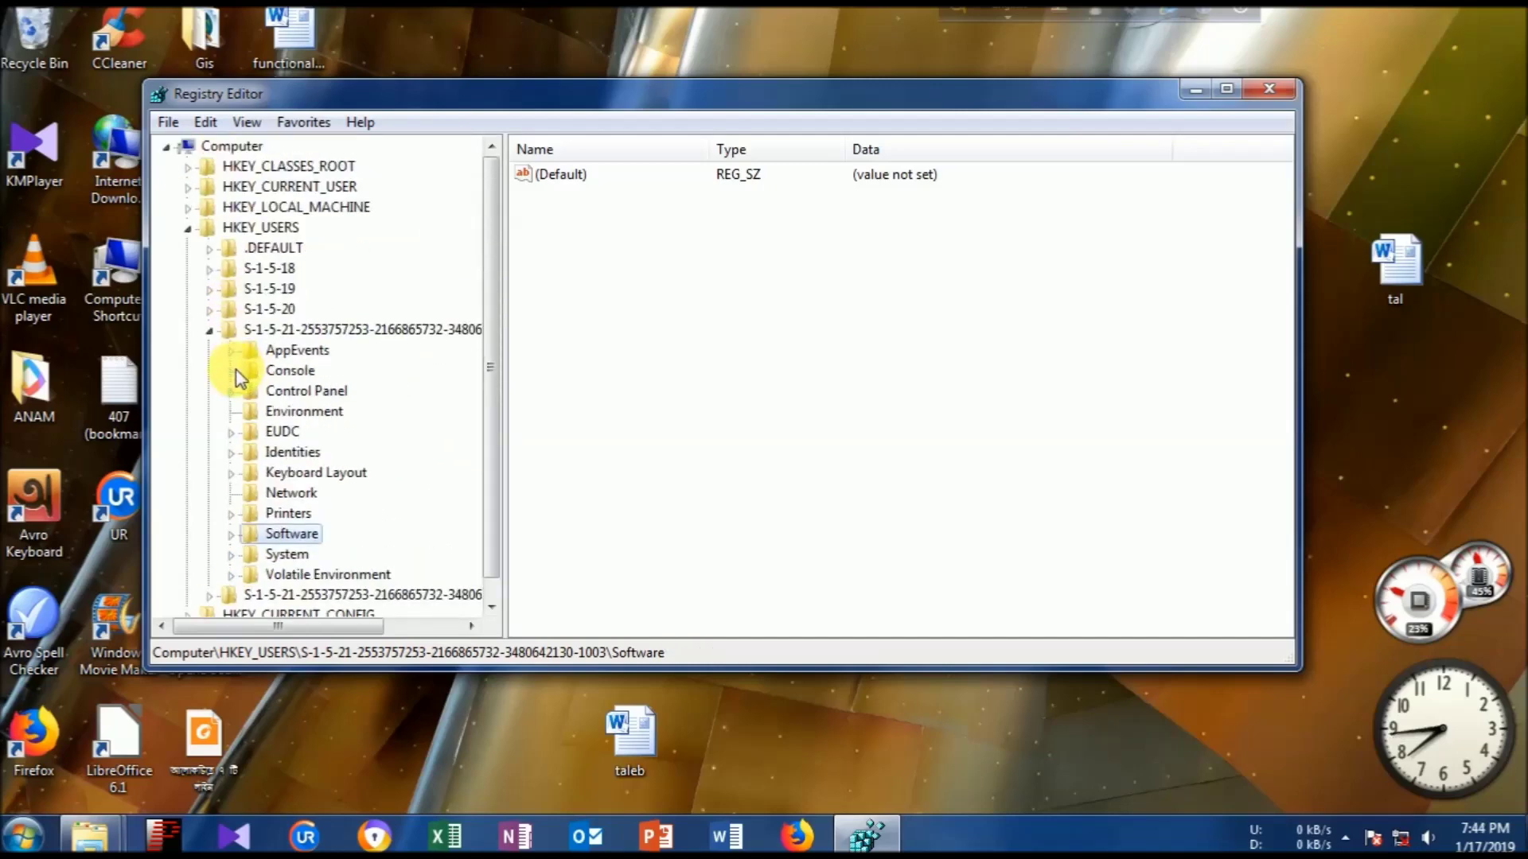
{"action": "left_click", "coordinate": [211, 331]}
Collapse HKEY_USERS and run a fresh registry search for mail.ru.
{"action": "left_click", "coordinate": [193, 229]}
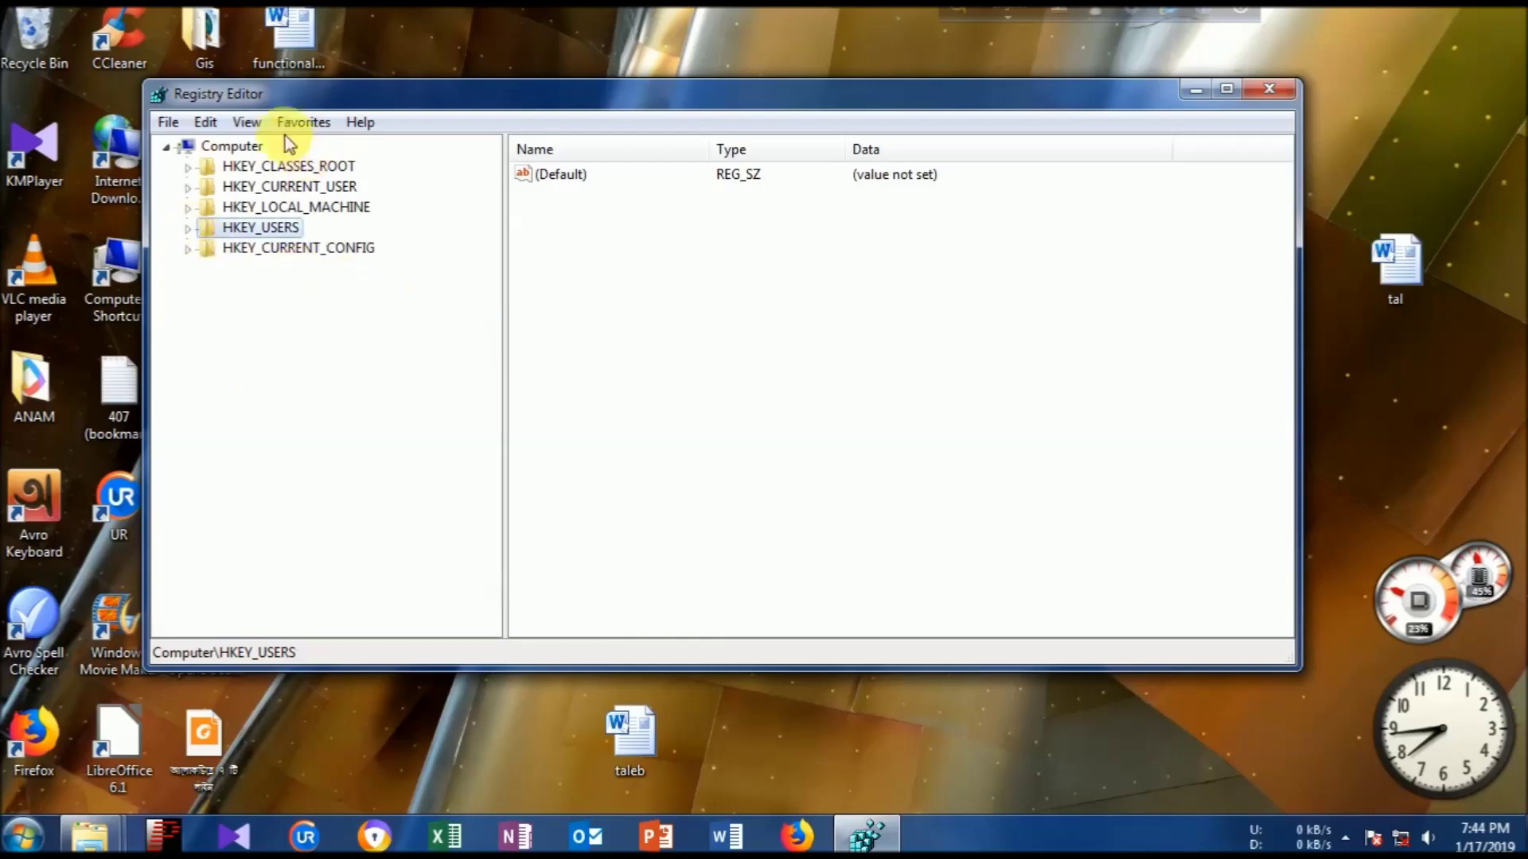
{"action": "left_click", "coordinate": [206, 122]}
{"action": "left_click", "coordinate": [247, 308]}
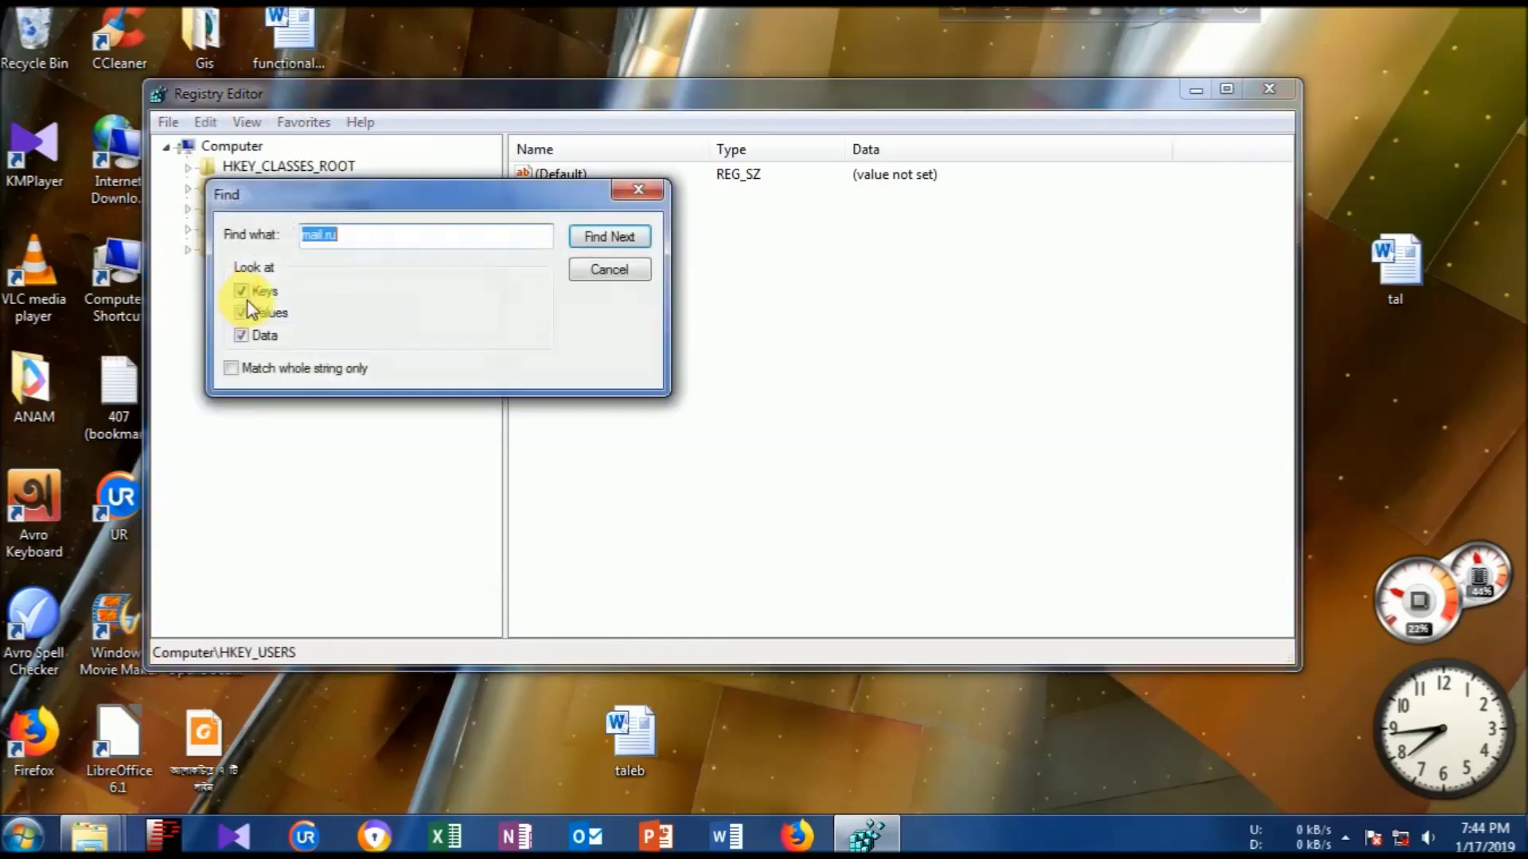
{"action": "type", "text": "matou"}
{"action": "left_click", "coordinate": [582, 243]}
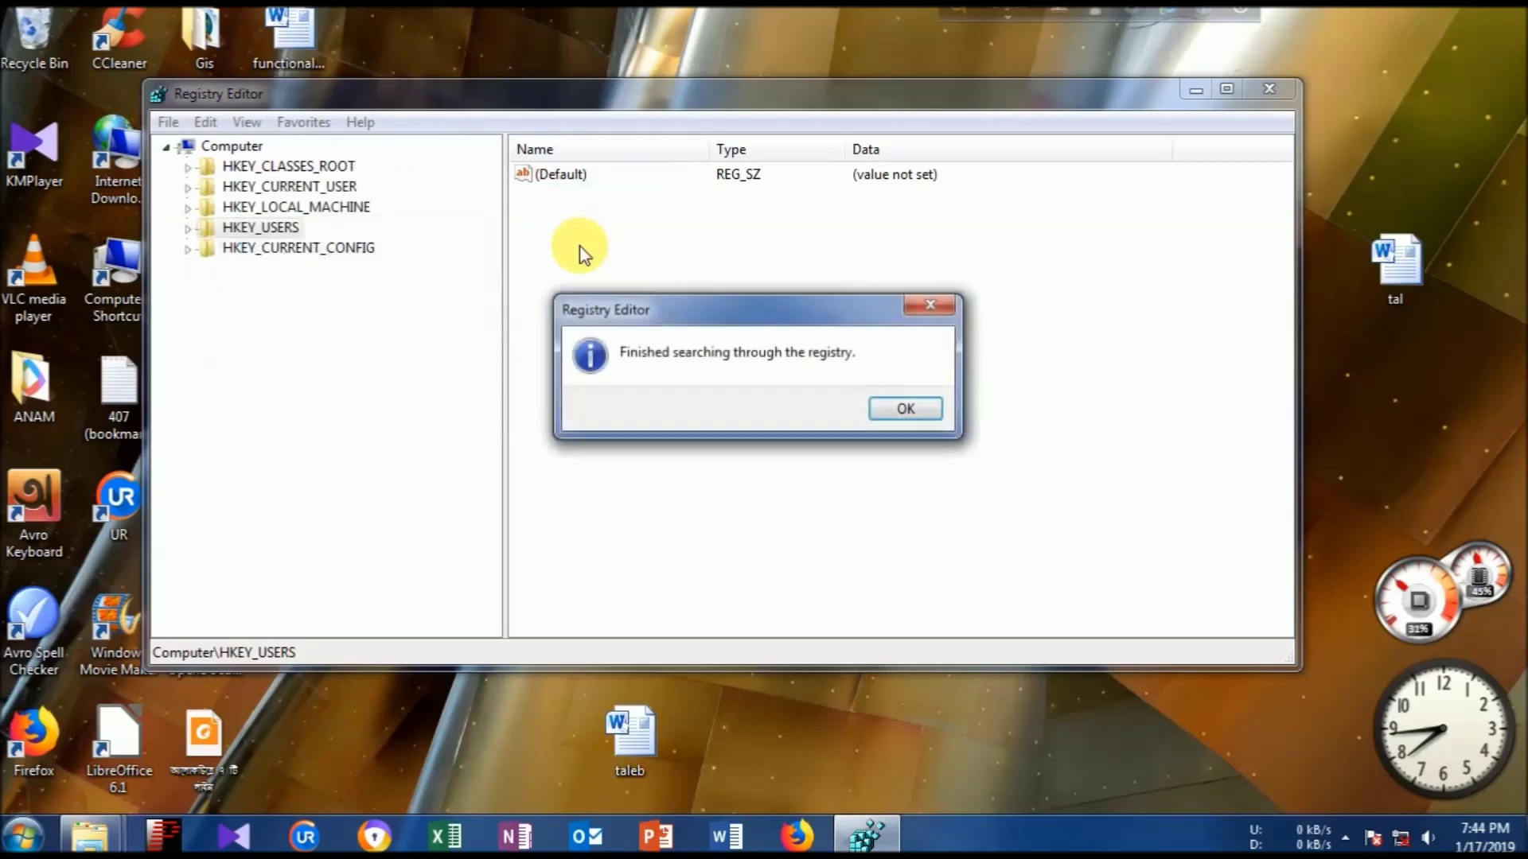
{"action": "left_click", "coordinate": [907, 409]}
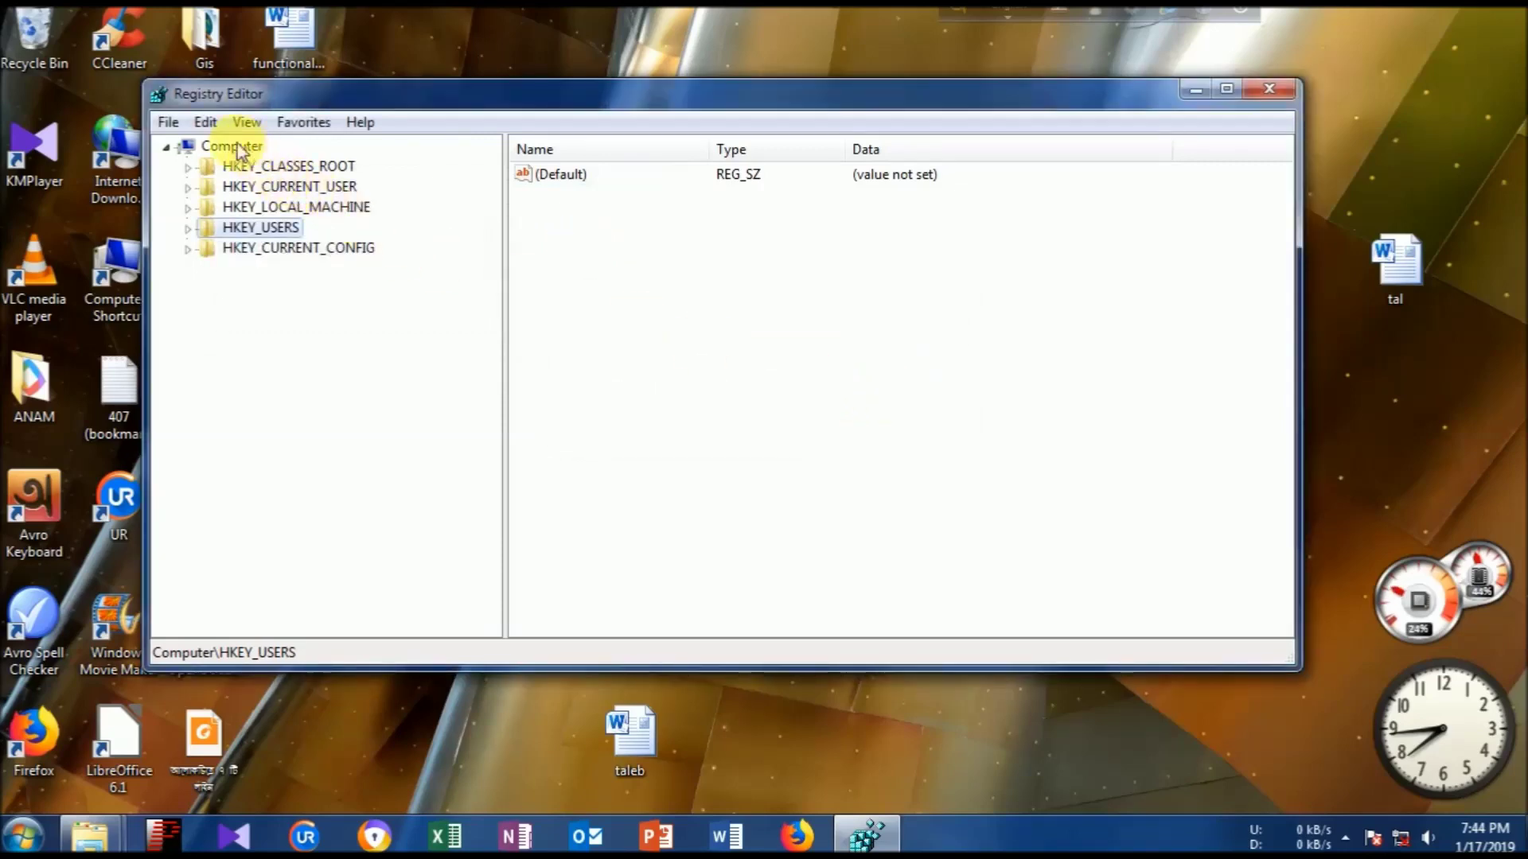
Search only key names for mail.ru, finding no matches.
{"action": "left_click", "coordinate": [206, 121]}
{"action": "left_click", "coordinate": [246, 309]}
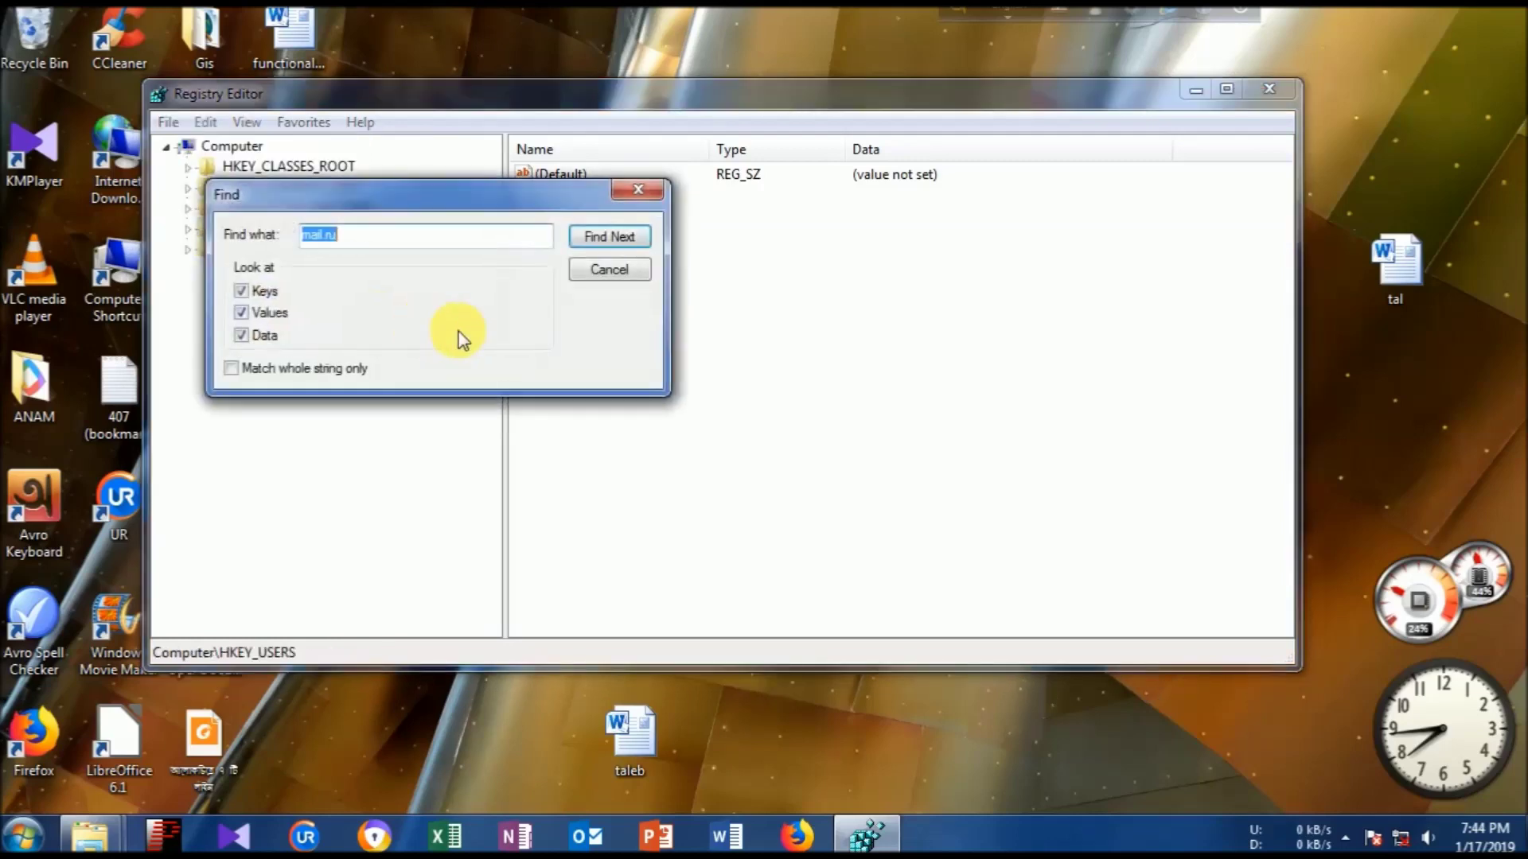
{"action": "left_click", "coordinate": [242, 313]}
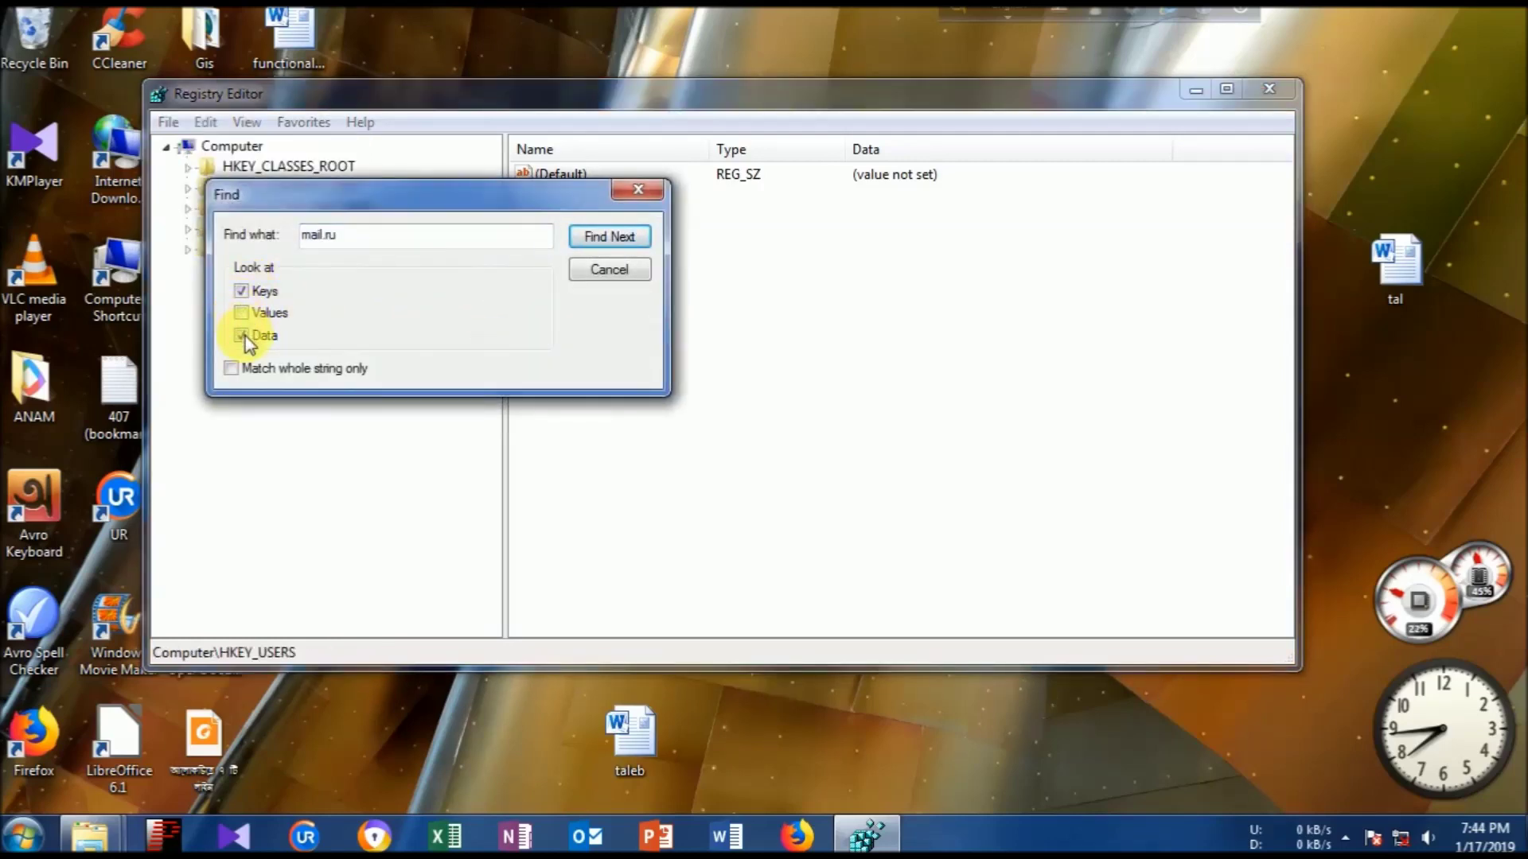
{"action": "left_click", "coordinate": [582, 239]}
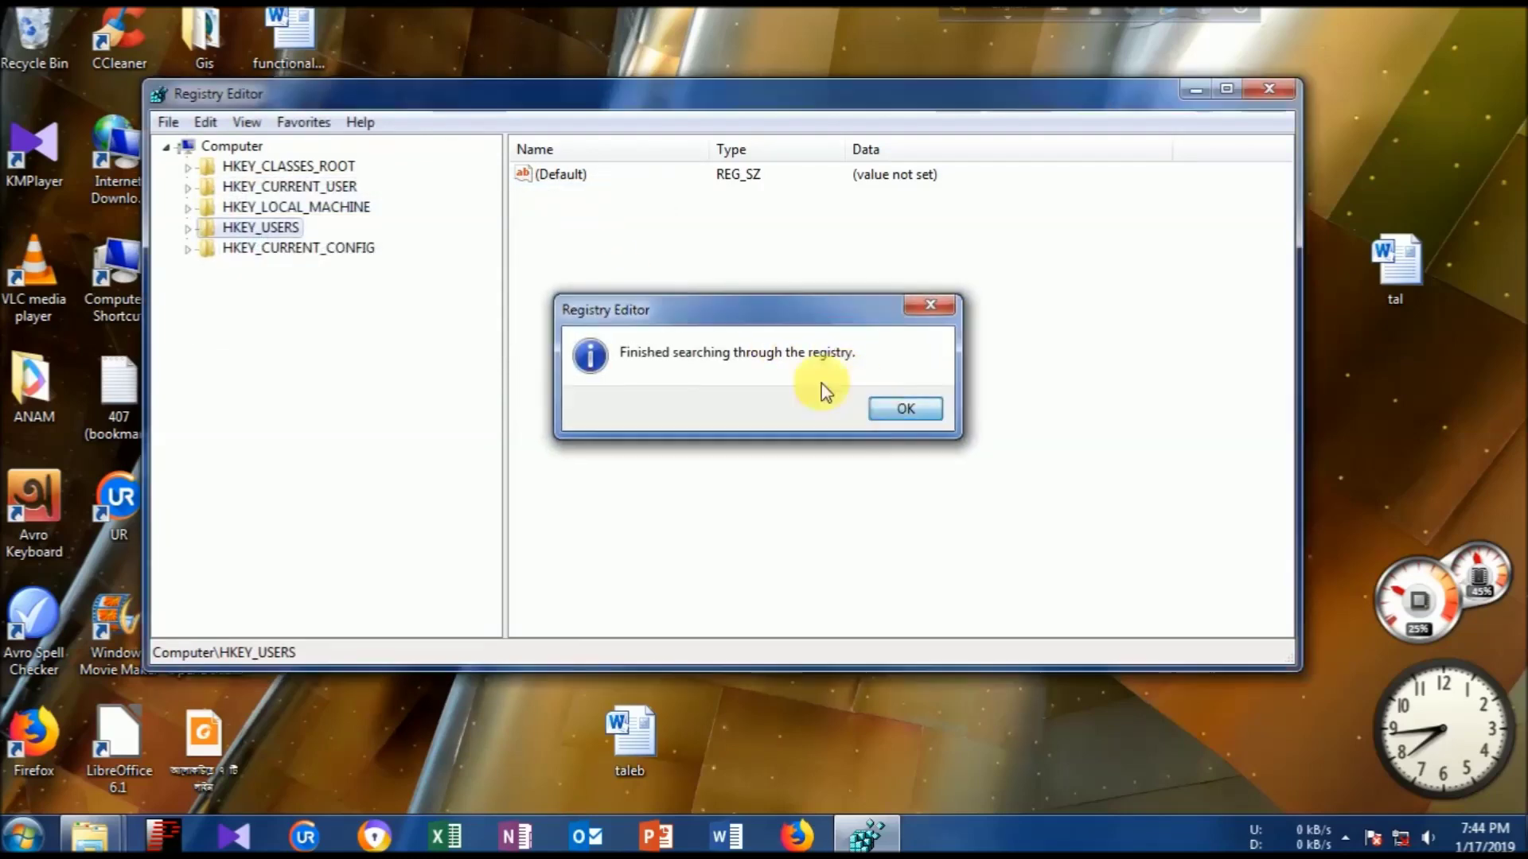
{"action": "left_click", "coordinate": [905, 409]}
Search value names, then value data, for mail.ru, with no matches found.
{"action": "left_click", "coordinate": [205, 122]}
{"action": "left_click", "coordinate": [257, 310]}
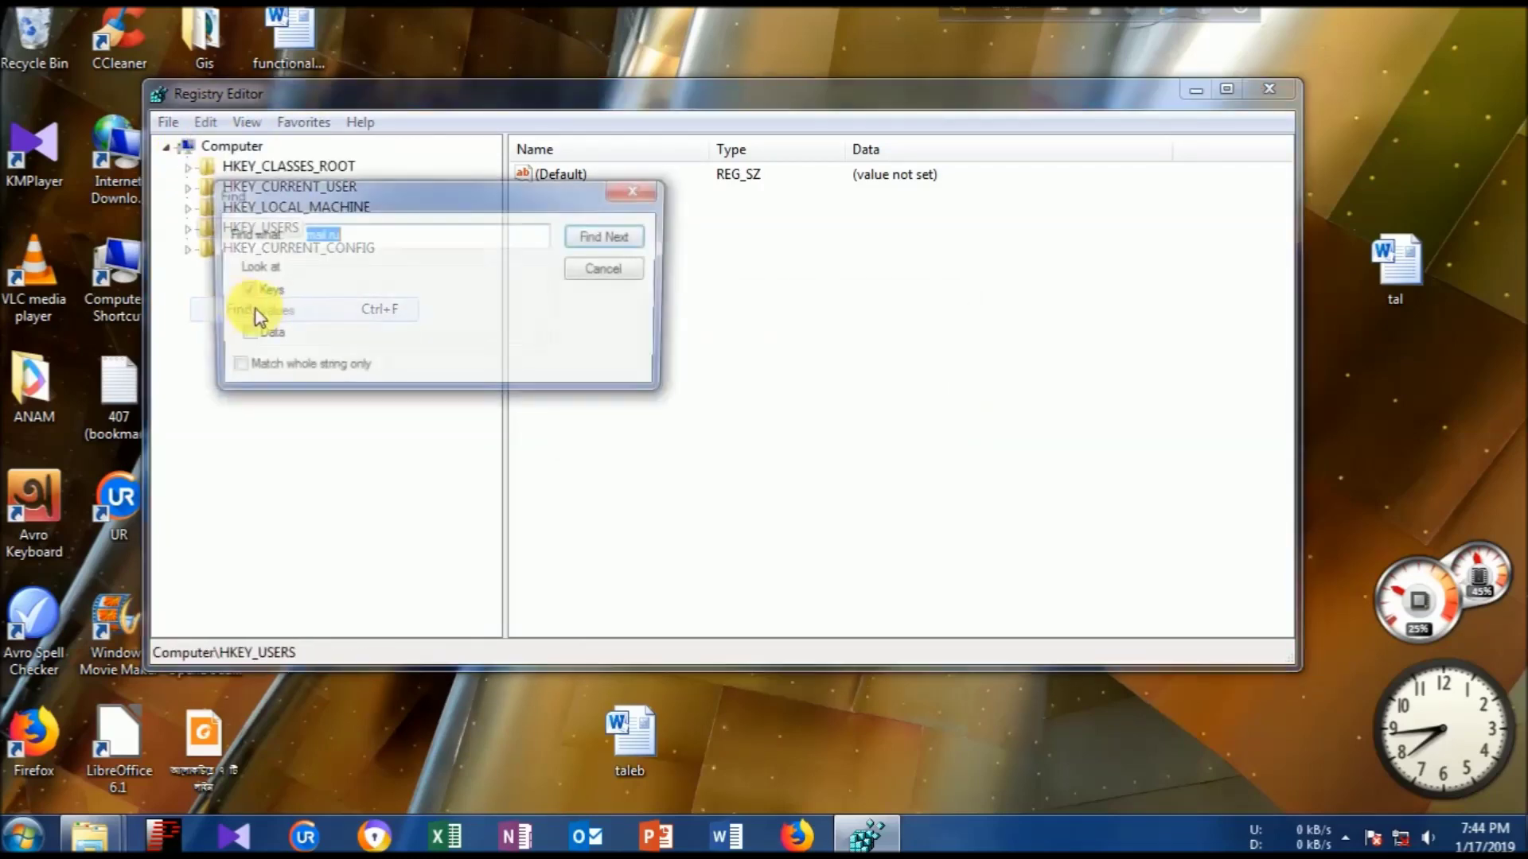
{"action": "left_click", "coordinate": [242, 313]}
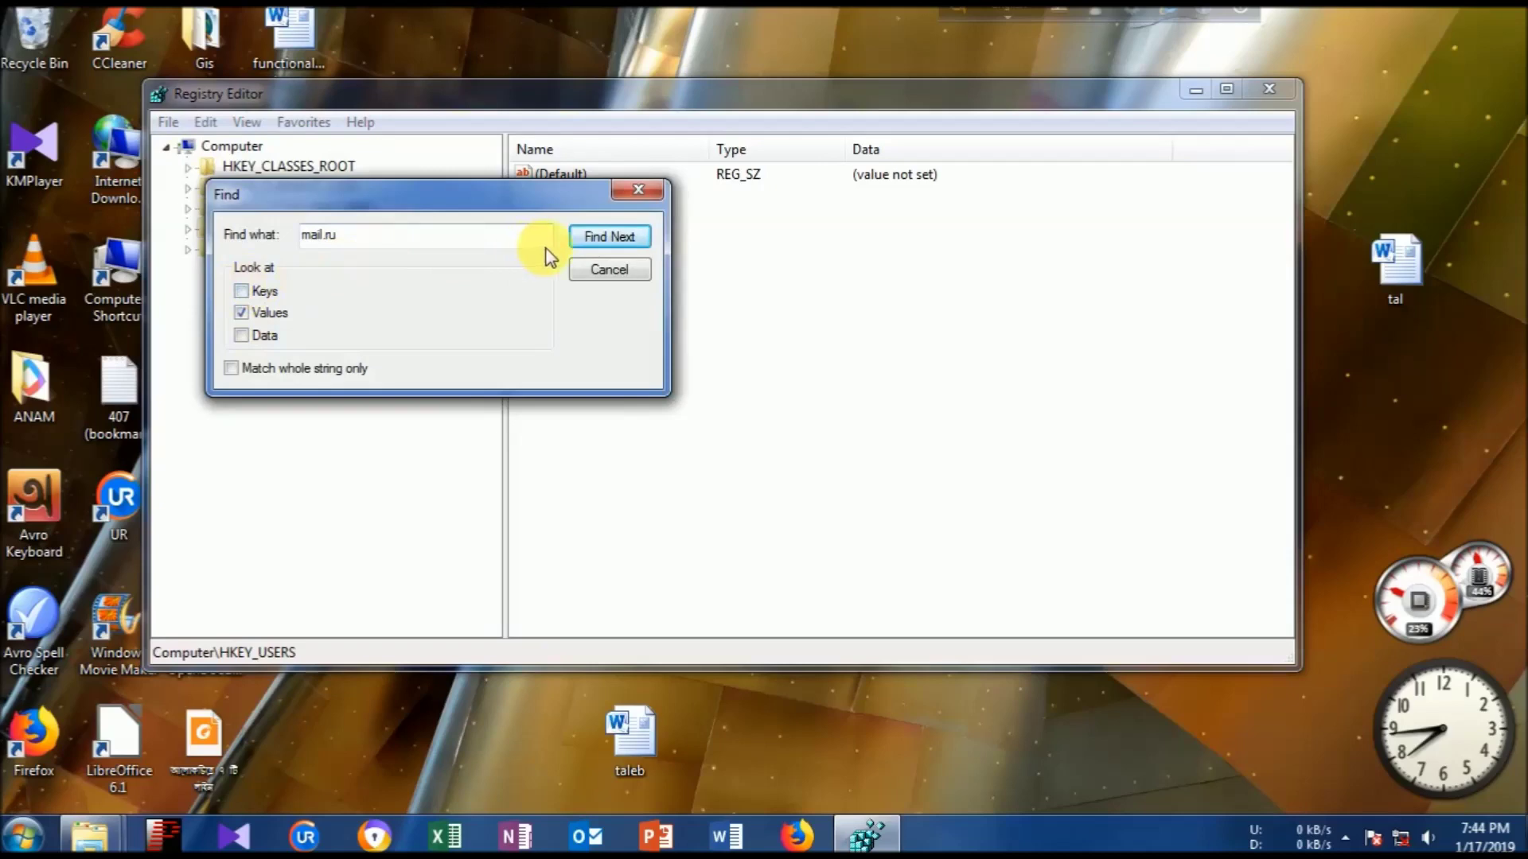
{"action": "left_click", "coordinate": [613, 244]}
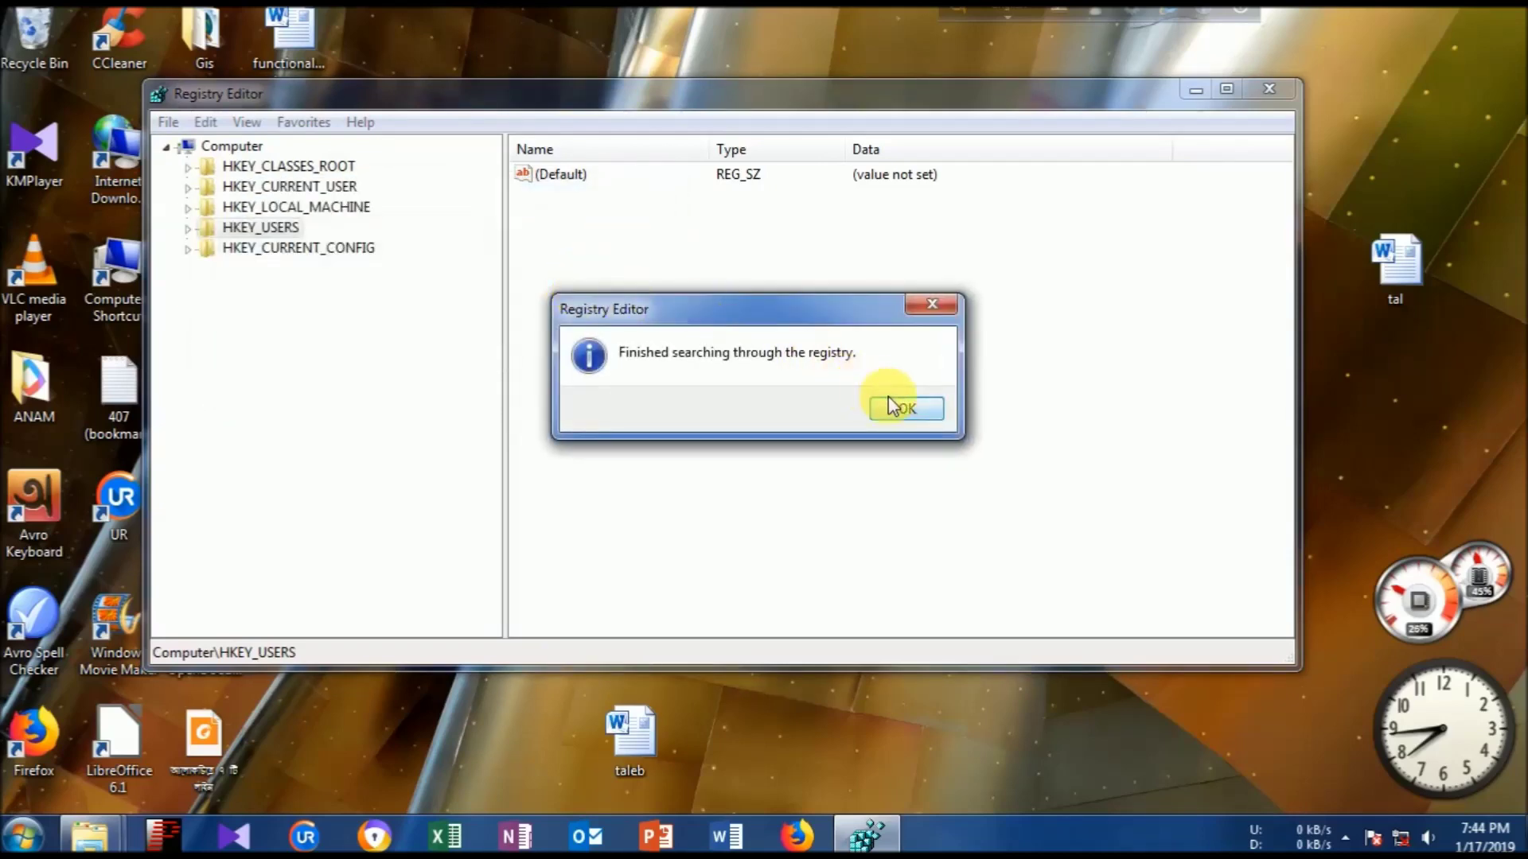
{"action": "left_click", "coordinate": [888, 396]}
{"action": "left_click", "coordinate": [203, 121]}
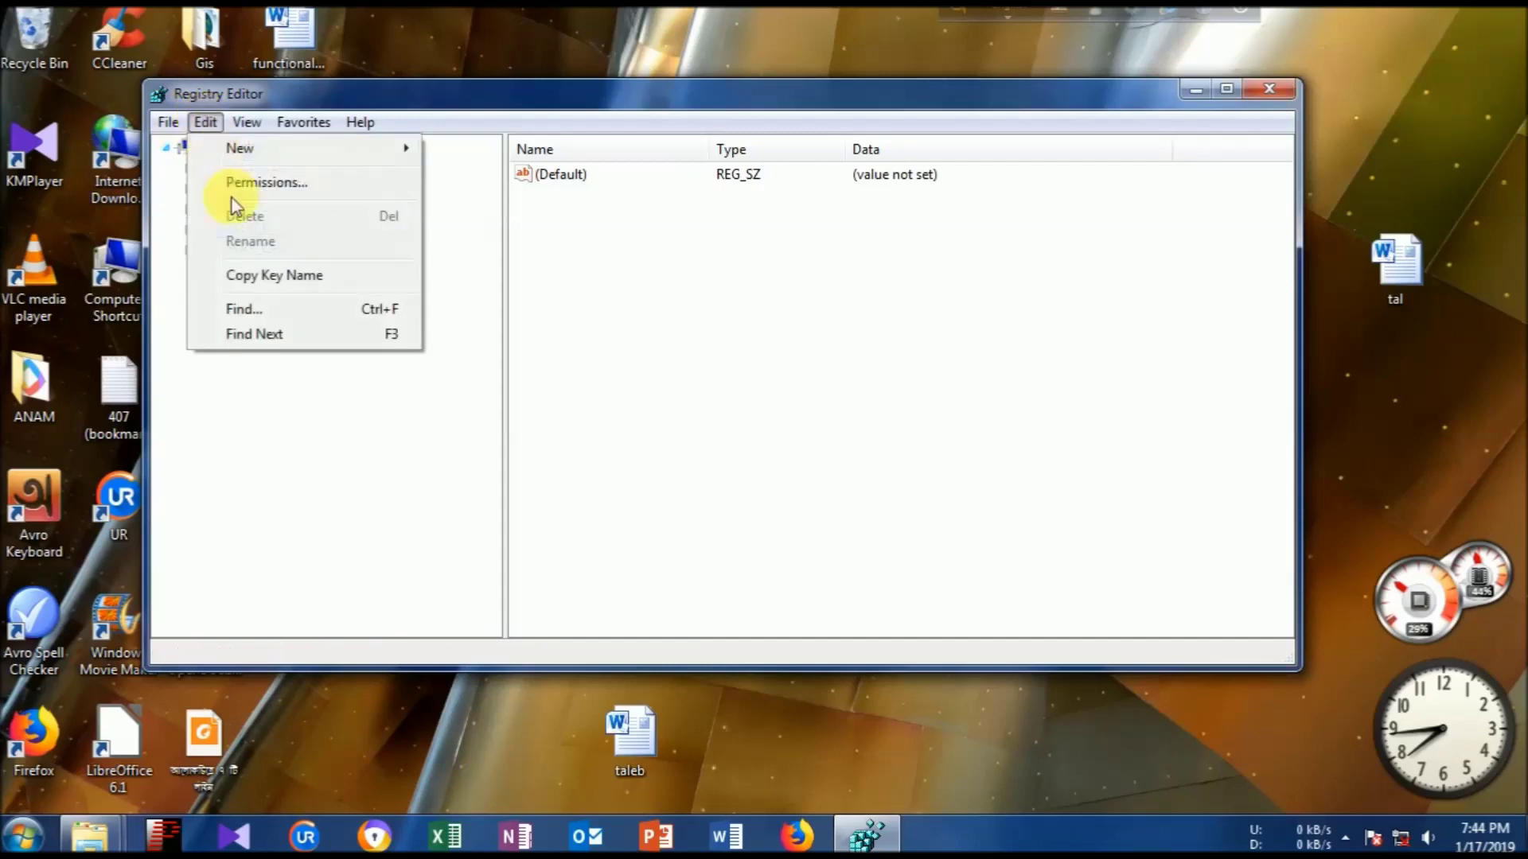
{"action": "left_click", "coordinate": [259, 309]}
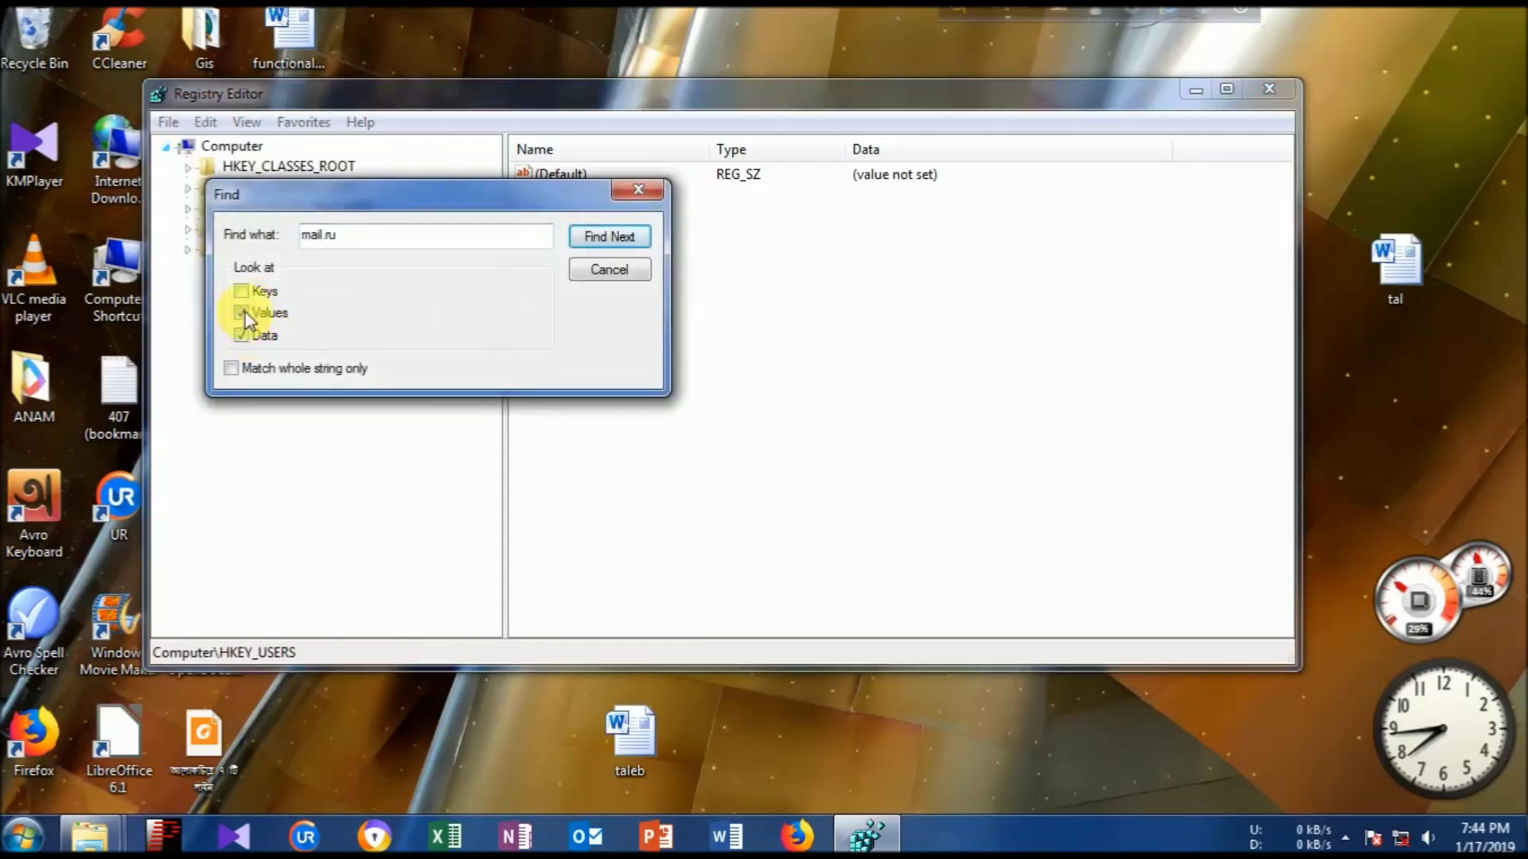
{"action": "left_click", "coordinate": [595, 235]}
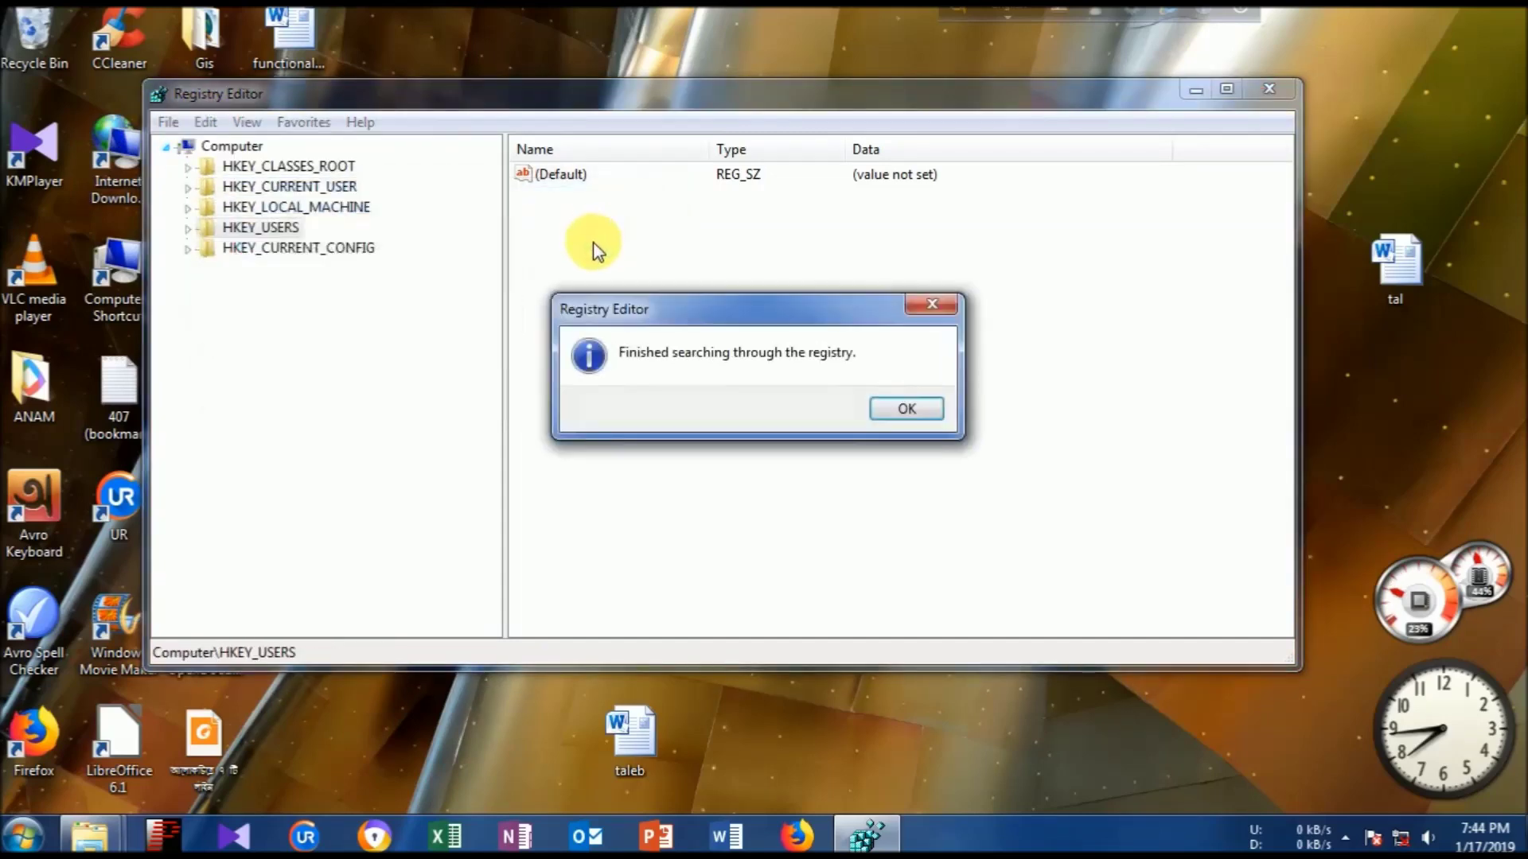
{"action": "left_click", "coordinate": [905, 407]}
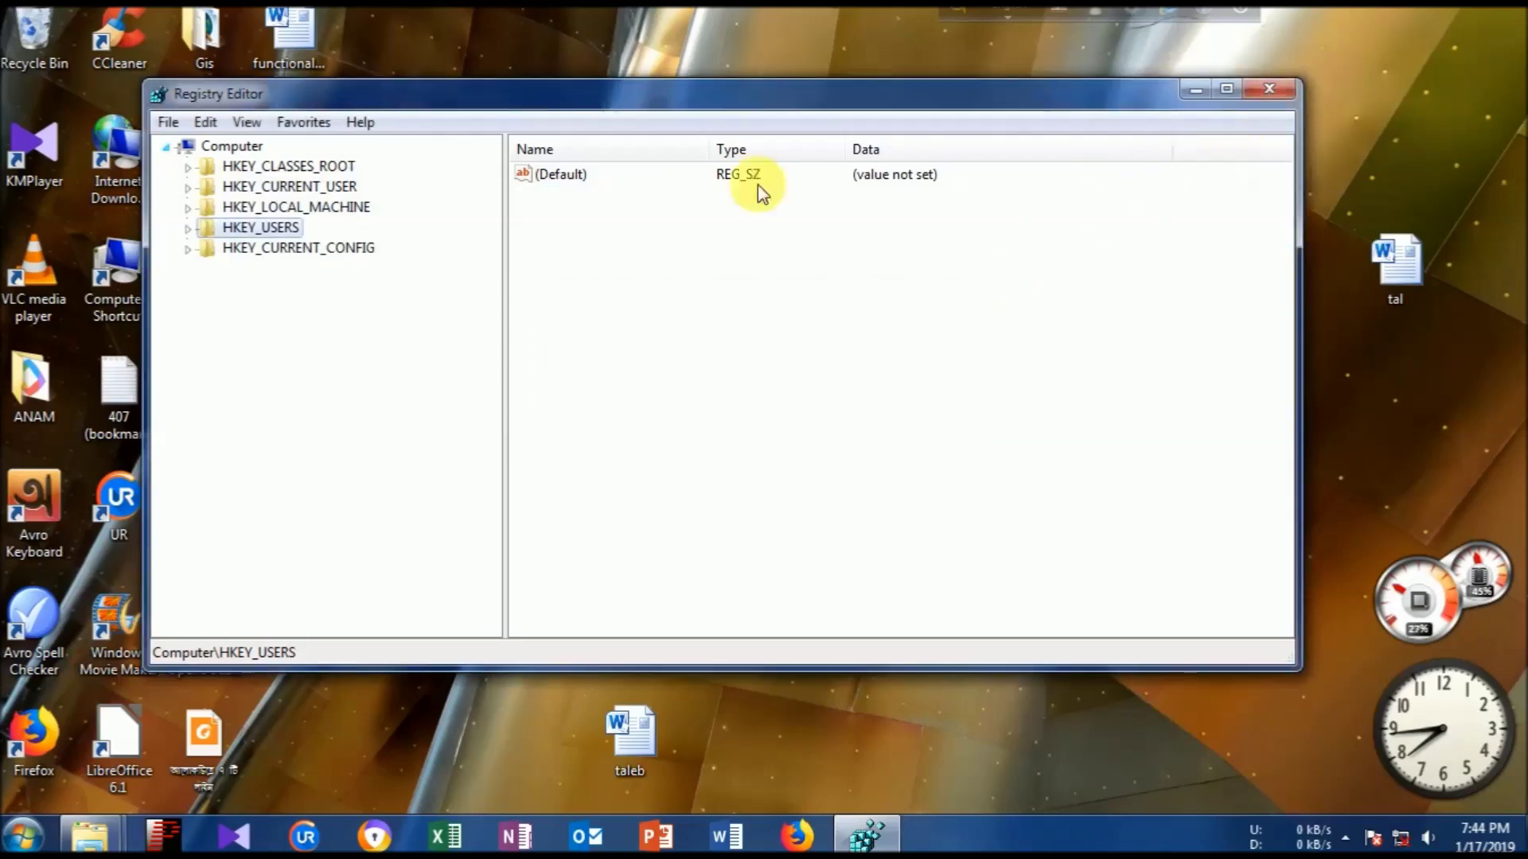
Refresh the registry view and exit Registry Editor.
{"action": "left_click", "coordinate": [166, 124]}
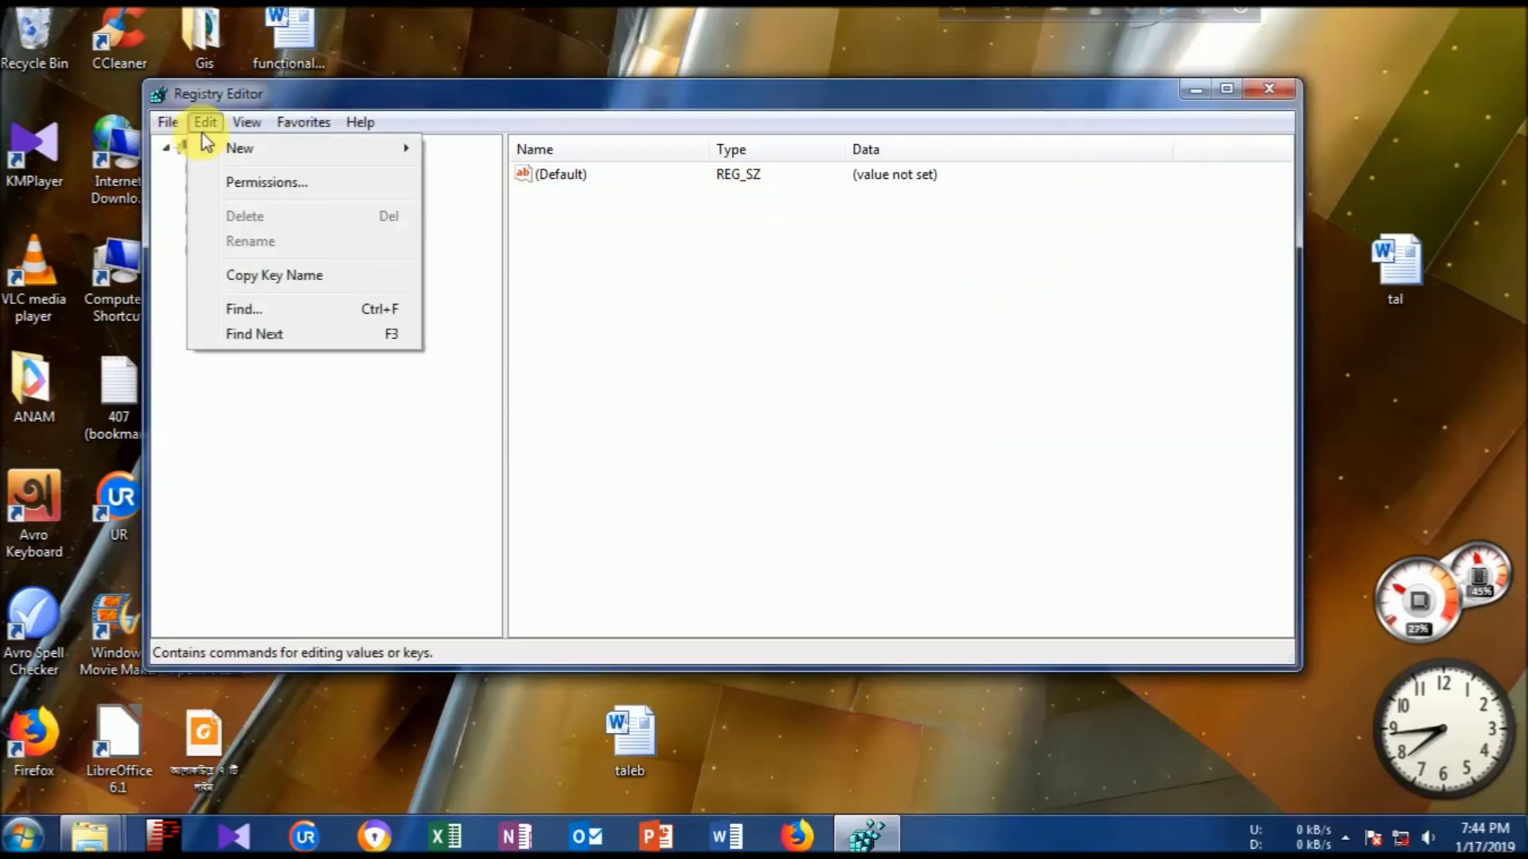
{"action": "mouse_move", "coordinate": [246, 122]}
{"action": "left_click", "coordinate": [279, 251]}
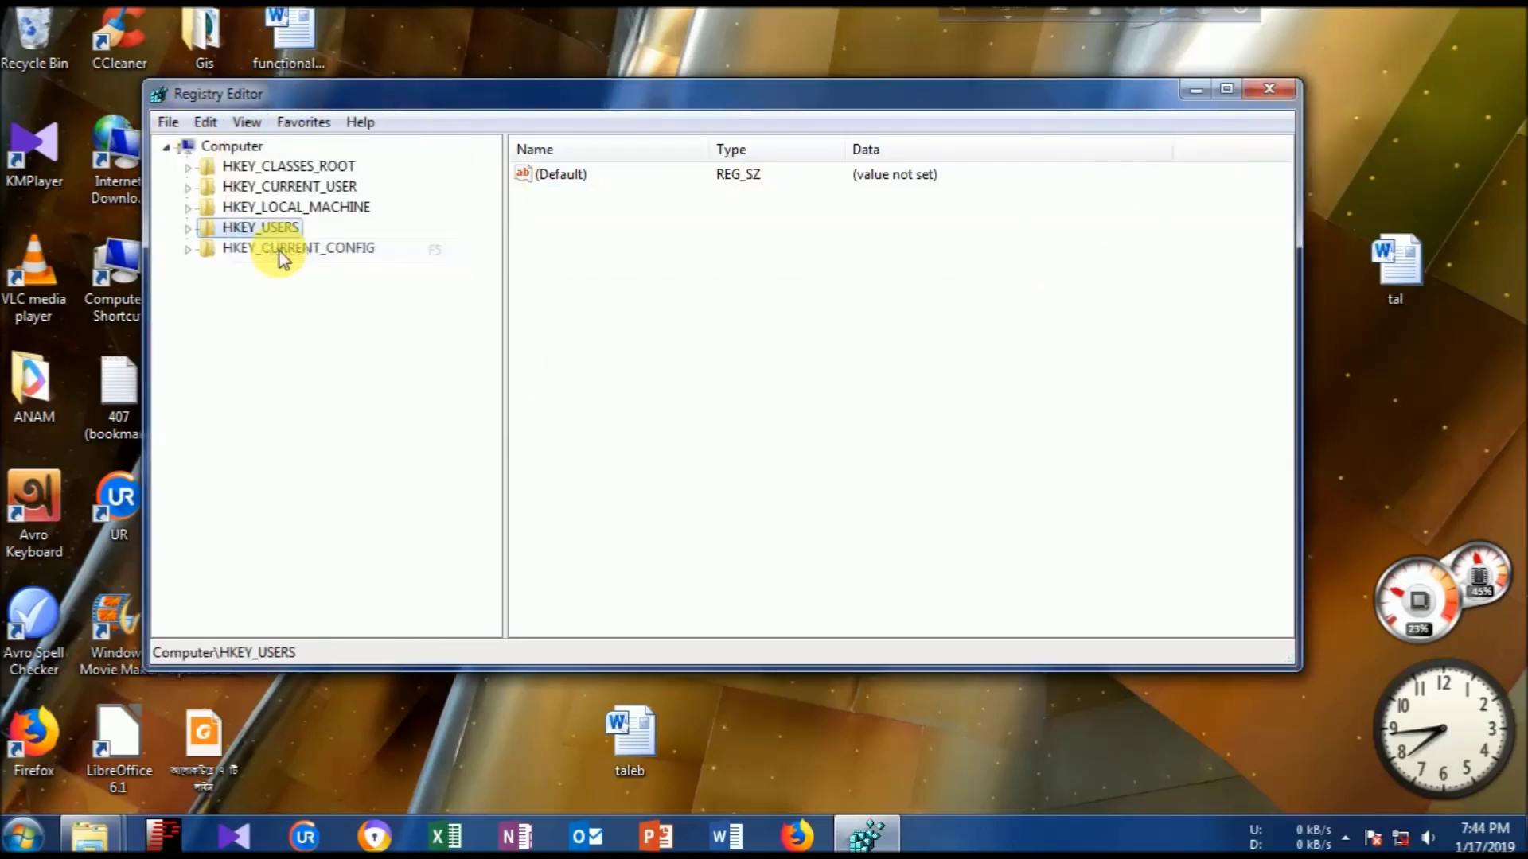
{"action": "left_click", "coordinate": [167, 123]}
{"action": "left_click", "coordinate": [230, 354]}
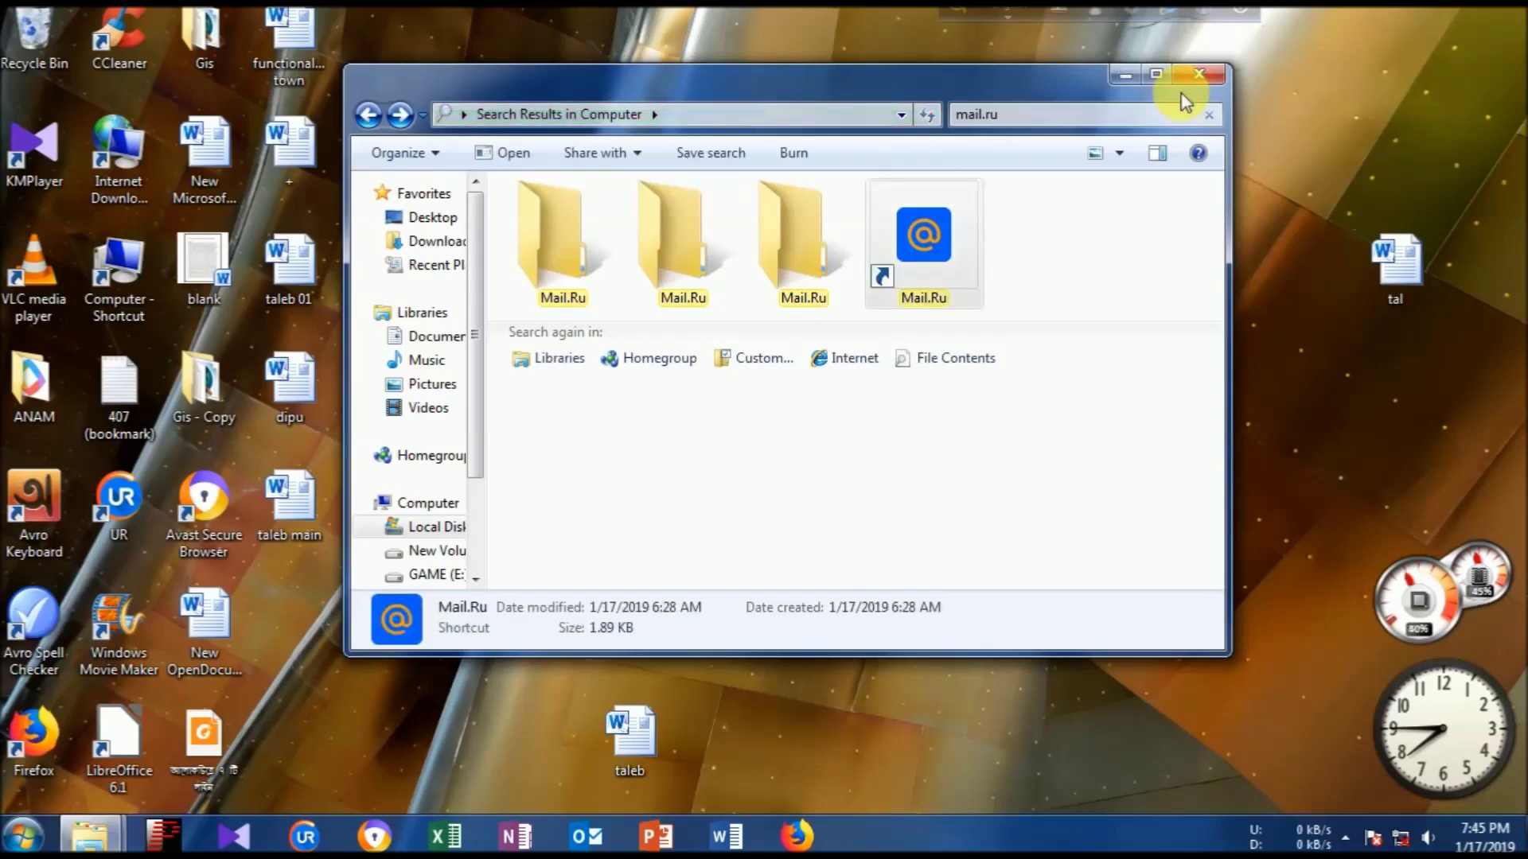
{"action": "right_click", "coordinate": [584, 270]}
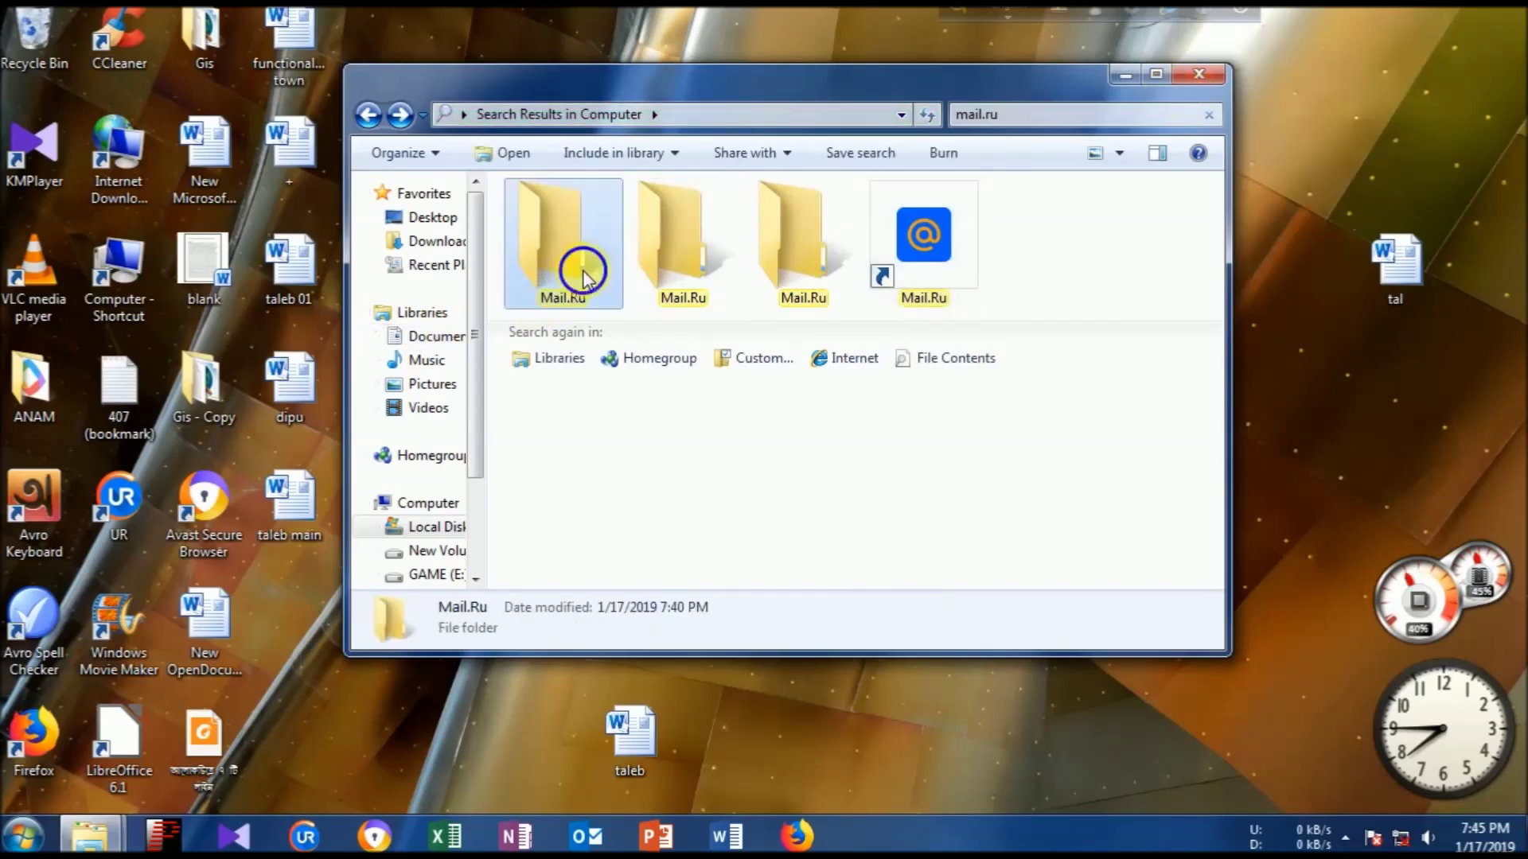
{"action": "left_click", "coordinate": [632, 311]}
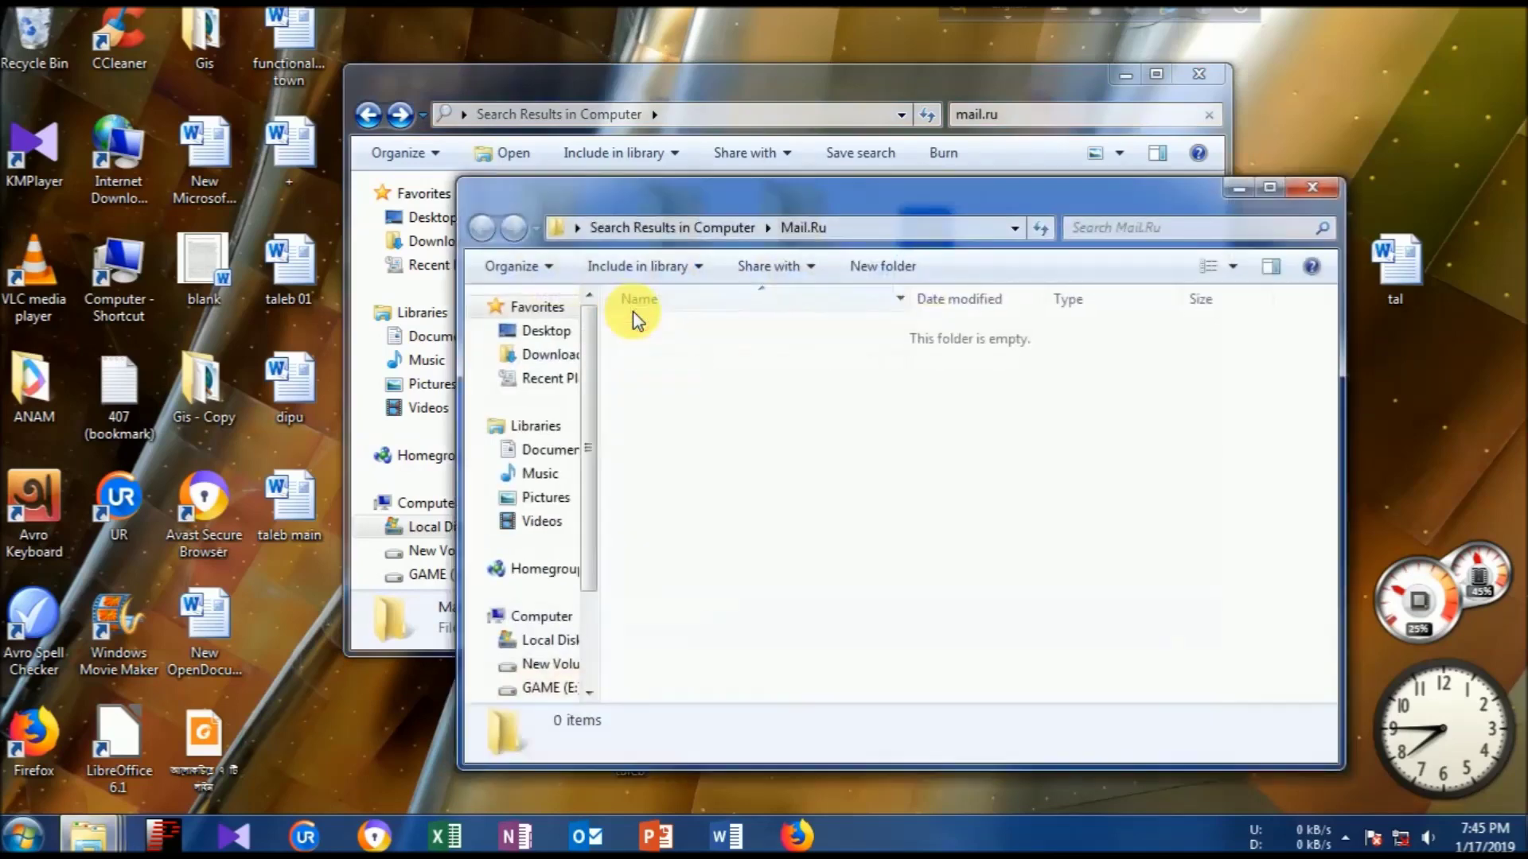
{"action": "left_click", "coordinate": [1313, 187]}
{"action": "right_click", "coordinate": [681, 275]}
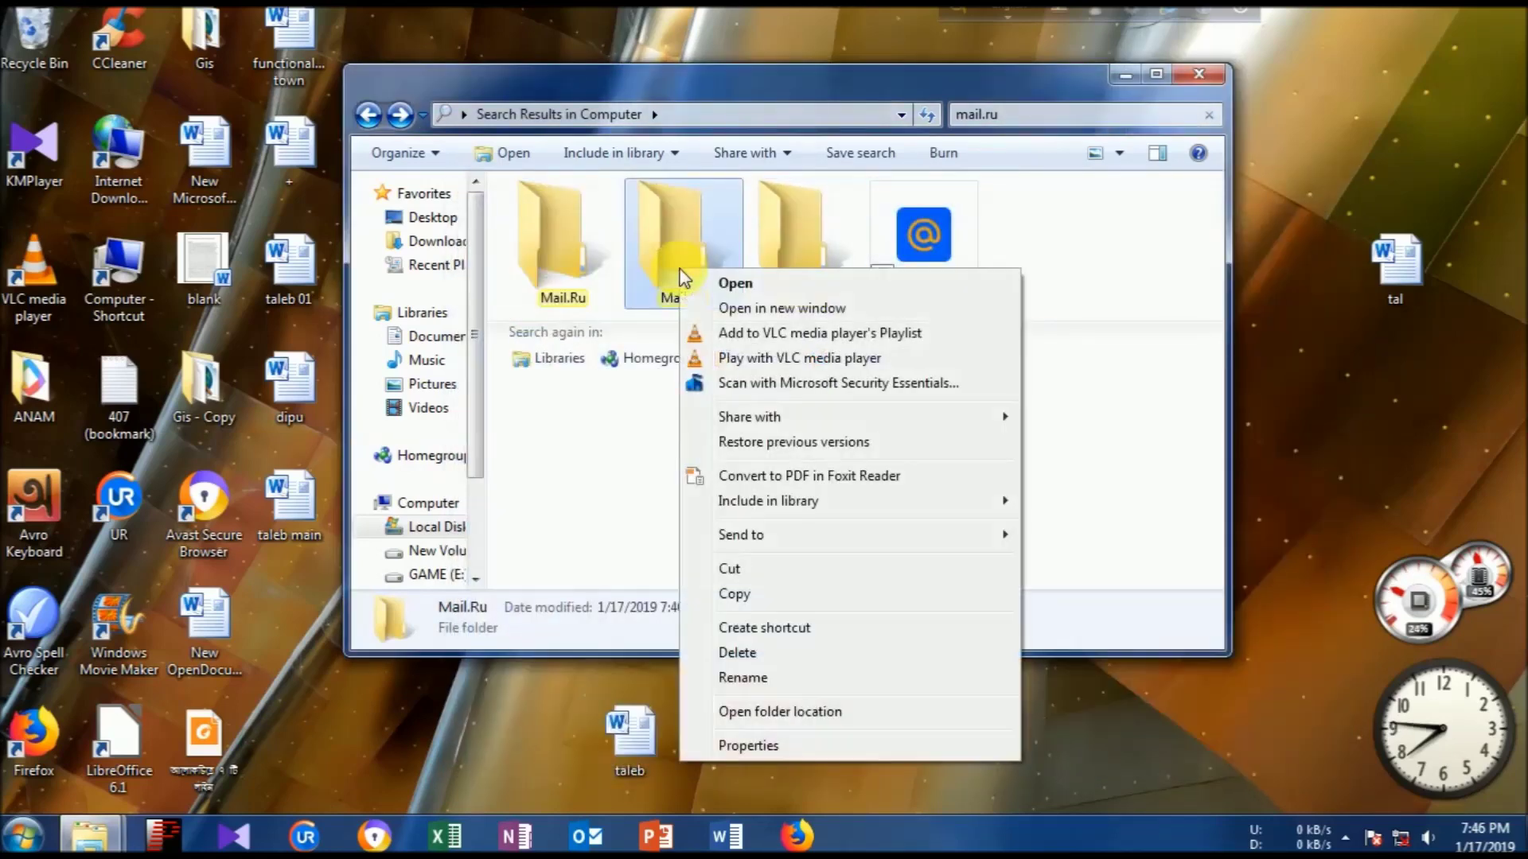
{"action": "left_click", "coordinate": [752, 312]}
{"action": "left_click", "coordinate": [1352, 213]}
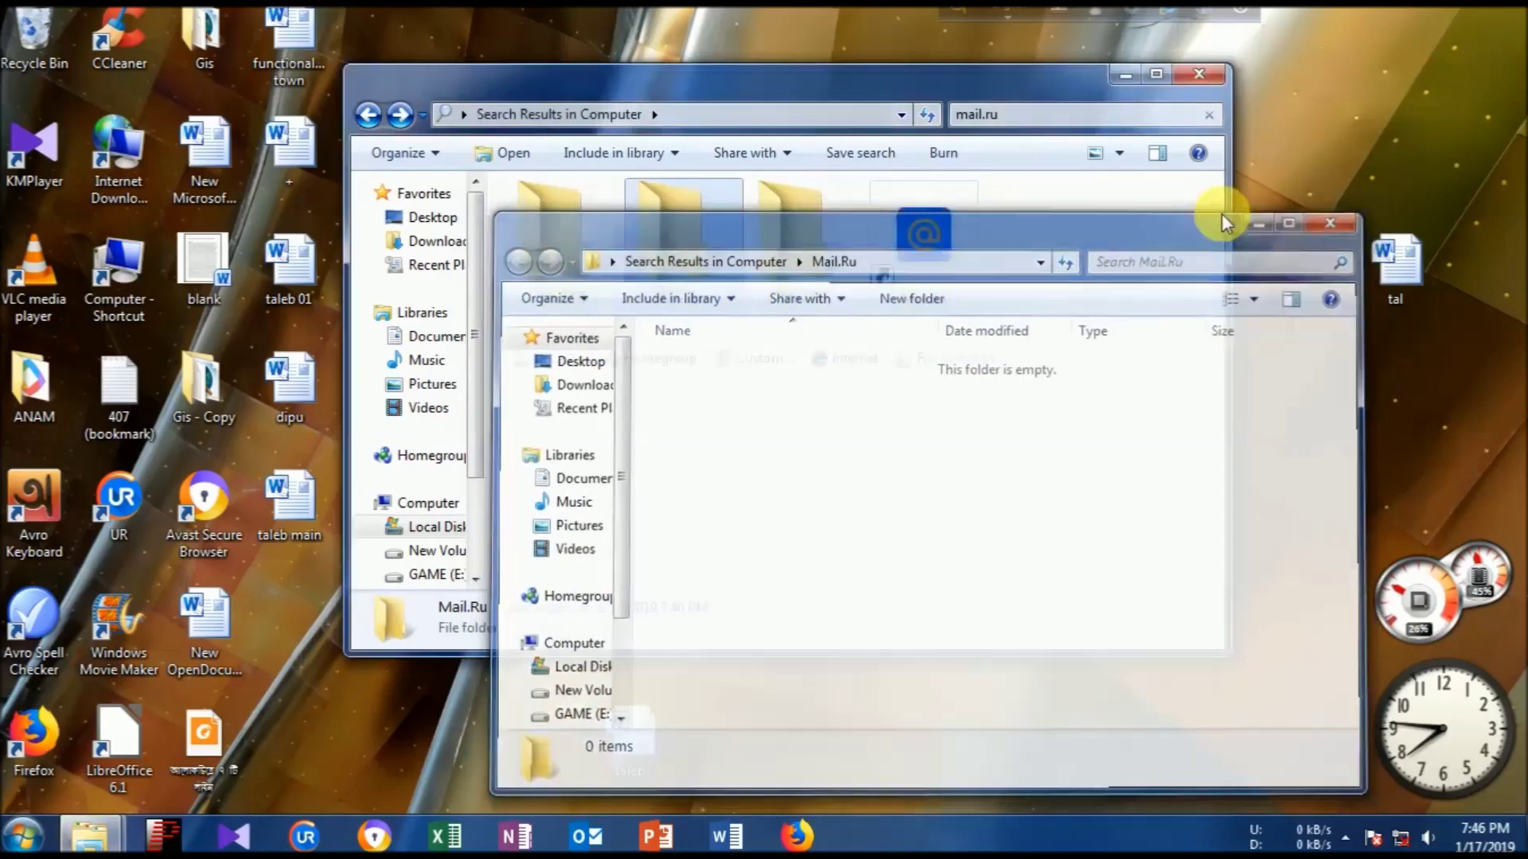
{"action": "right_click", "coordinate": [824, 248]}
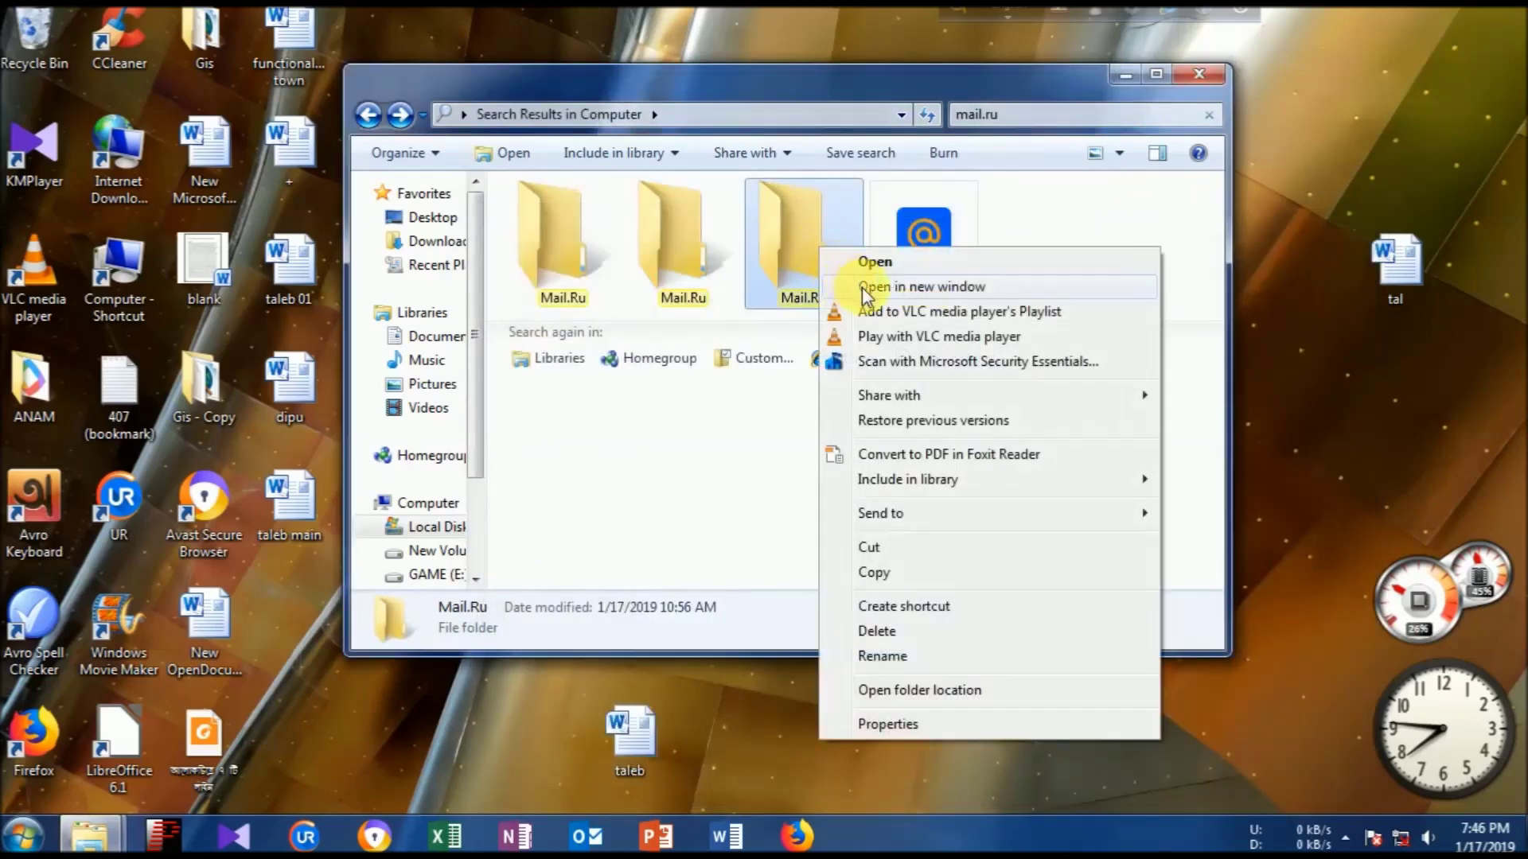
{"action": "left_click", "coordinate": [864, 285]}
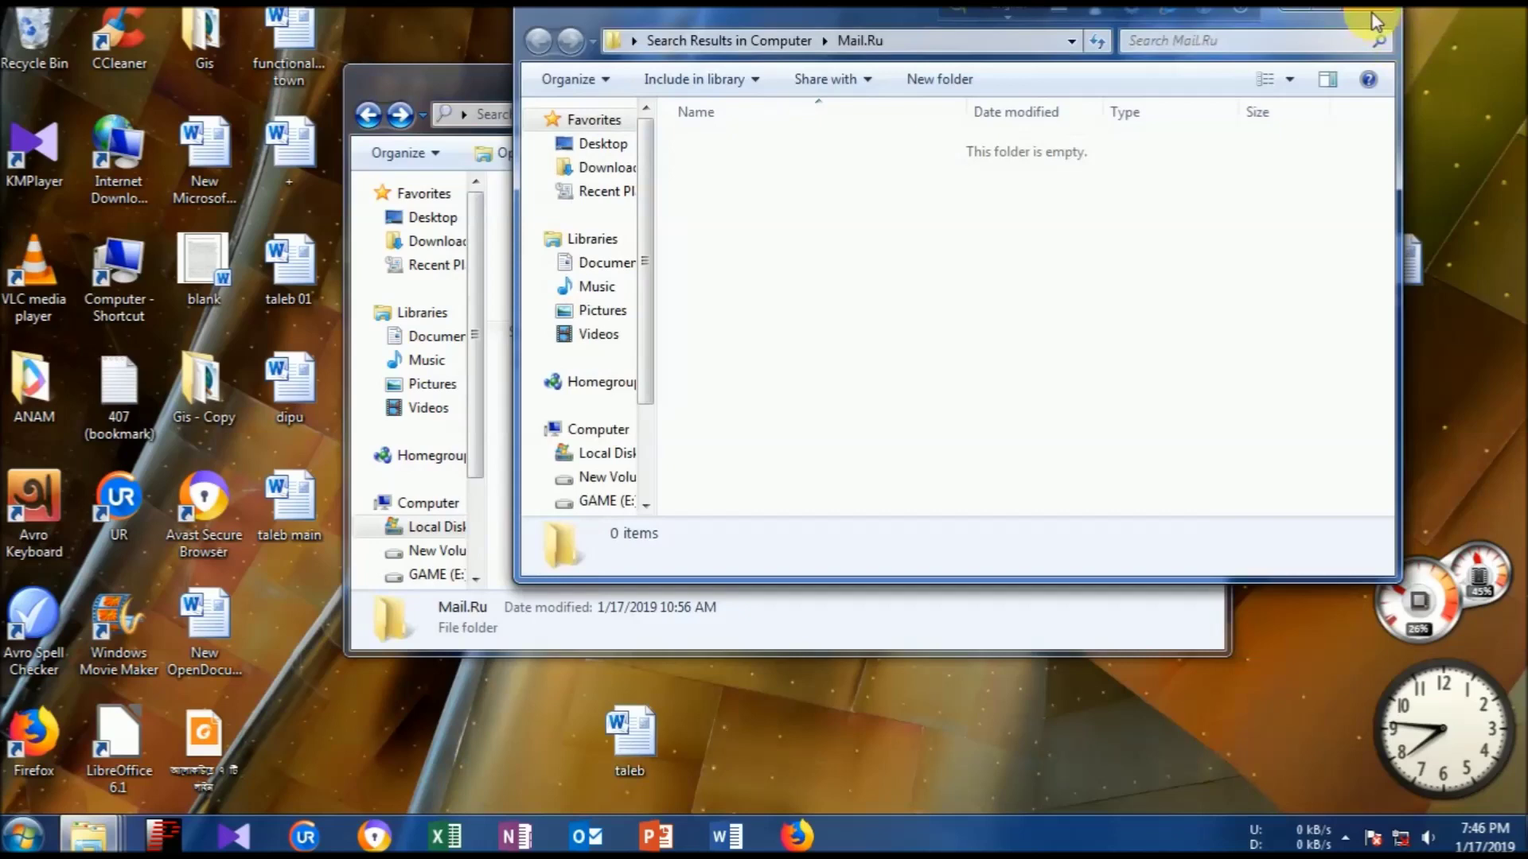
{"action": "left_click", "coordinate": [1362, 9]}
Delete the Mail.Ru shortcut and both remaining Mail.Ru folders from the search results.
{"action": "right_click", "coordinate": [953, 253]}
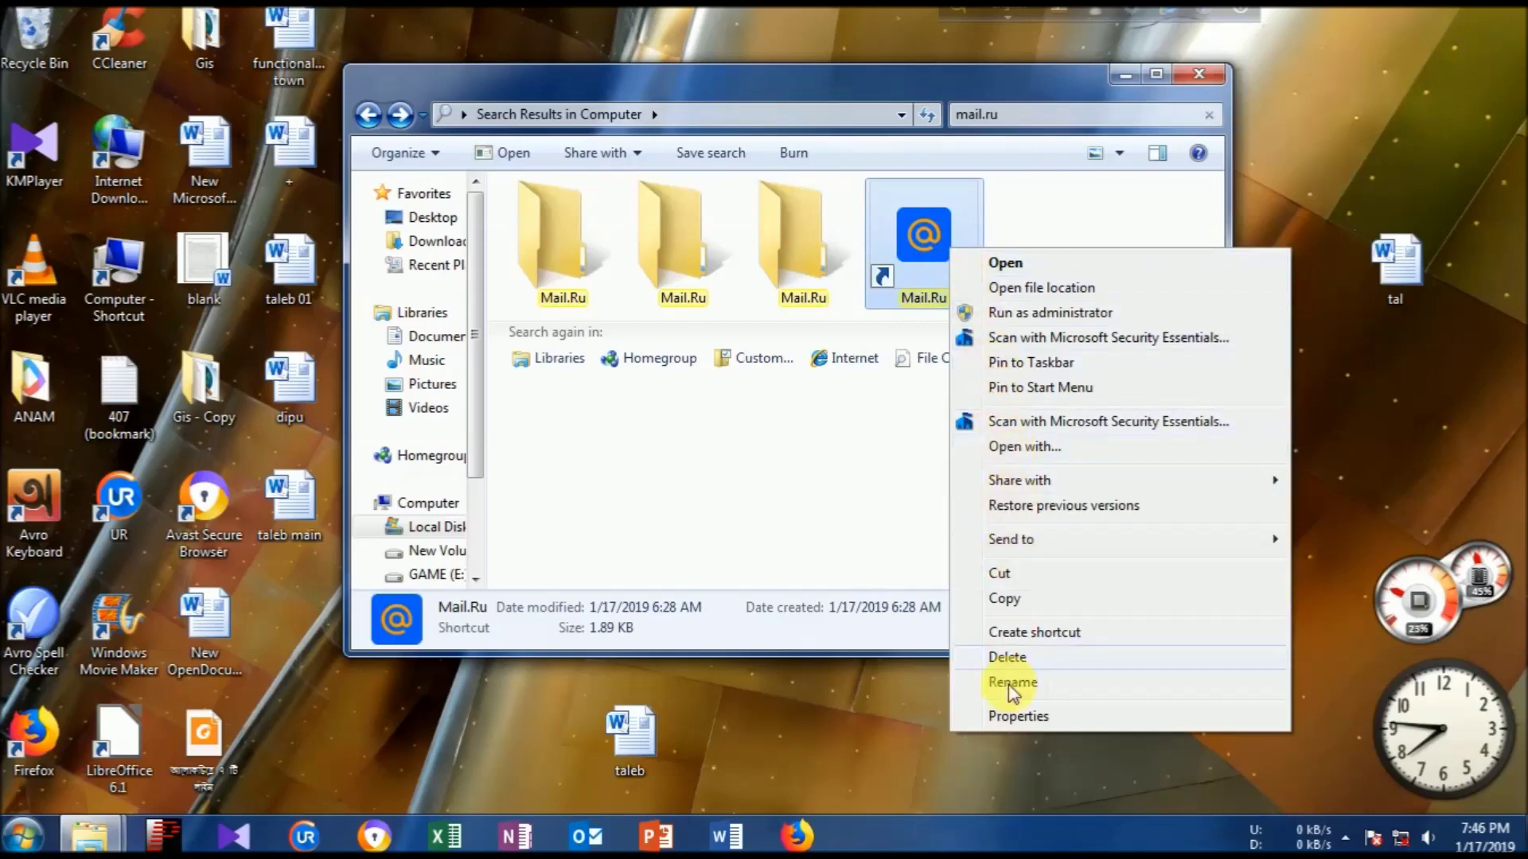
{"action": "left_click", "coordinate": [1007, 659]}
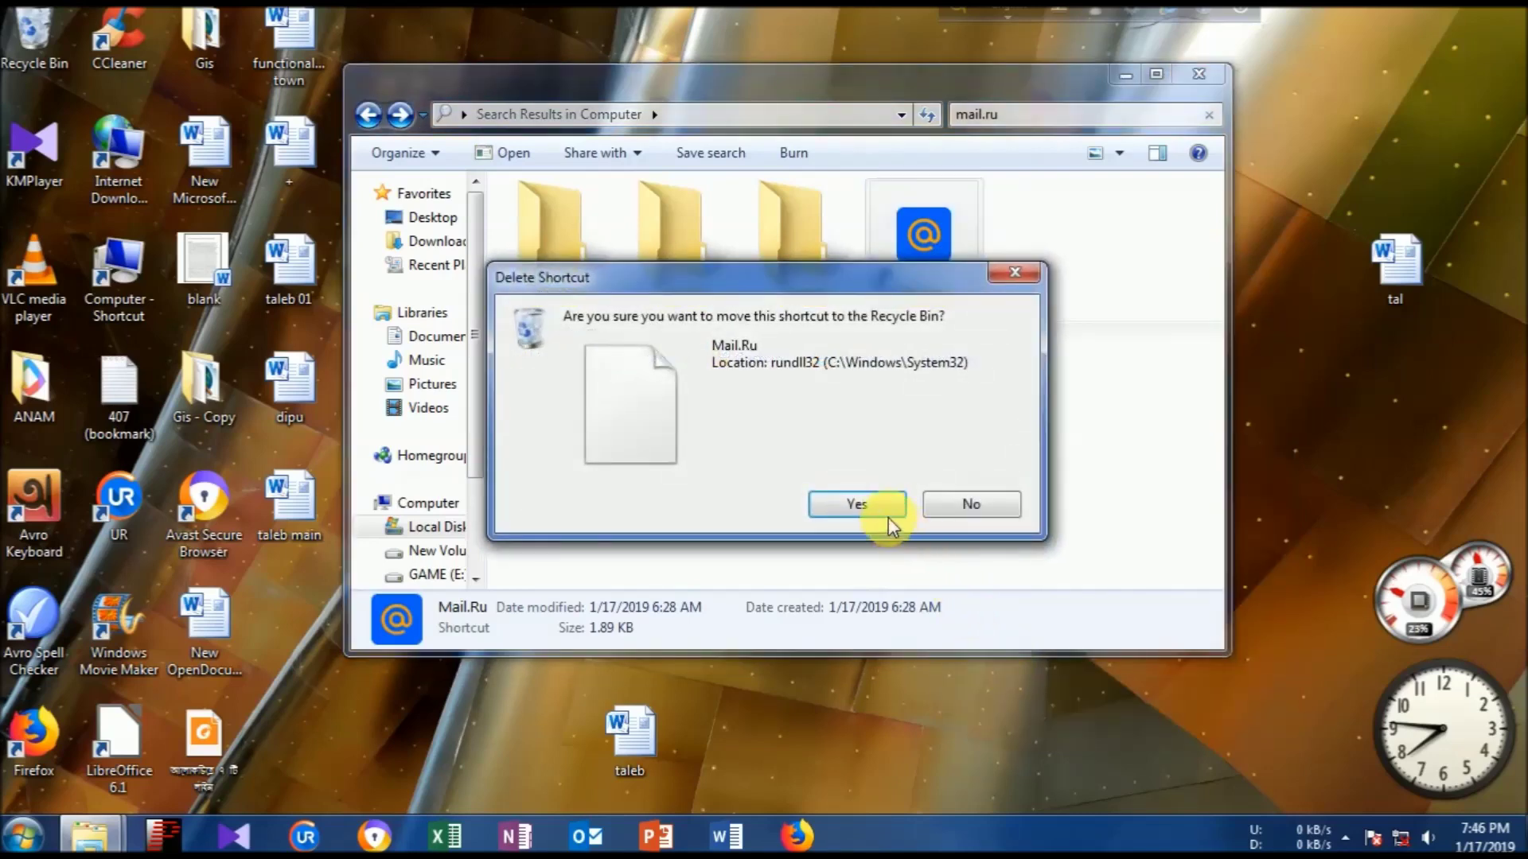
{"action": "left_click", "coordinate": [866, 504]}
{"action": "left_click_drag", "start_coordinate": [853, 280], "coordinate": [662, 288]}
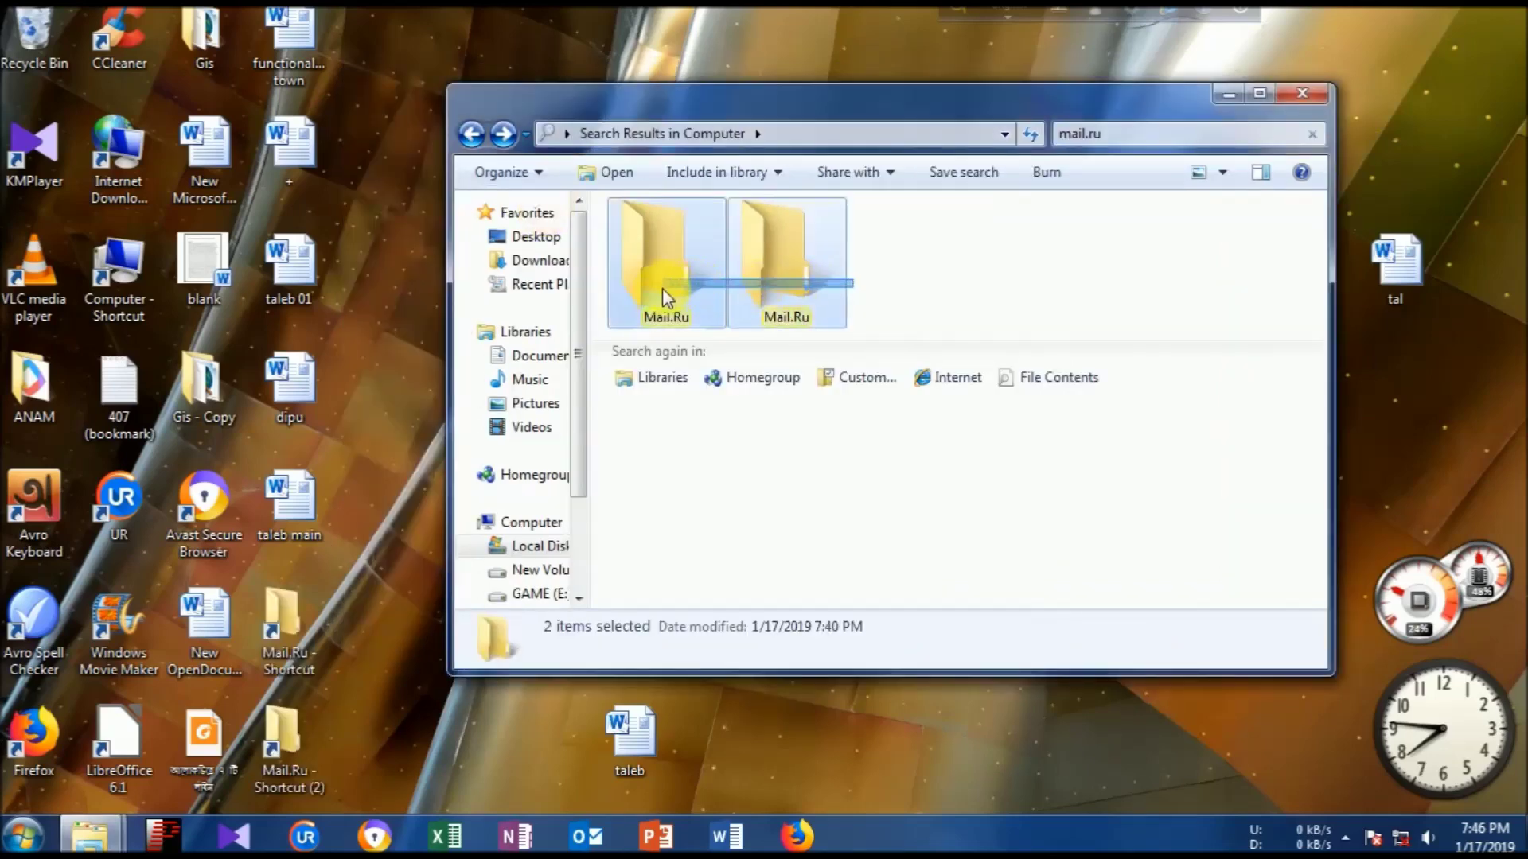
{"action": "right_click", "coordinate": [657, 294]}
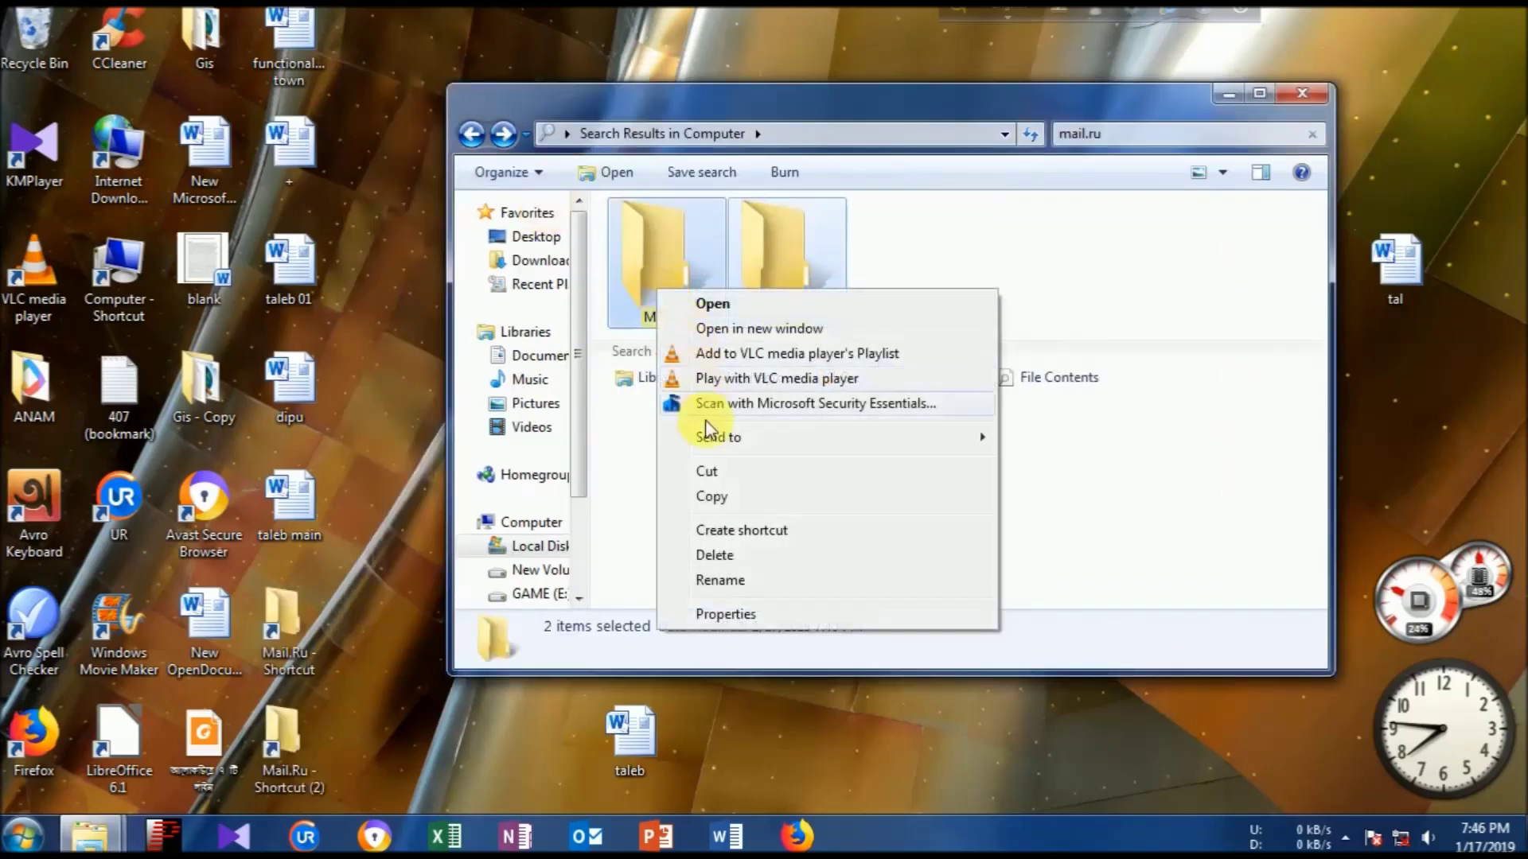
{"action": "left_click", "coordinate": [723, 555]}
{"action": "left_click", "coordinate": [845, 440]}
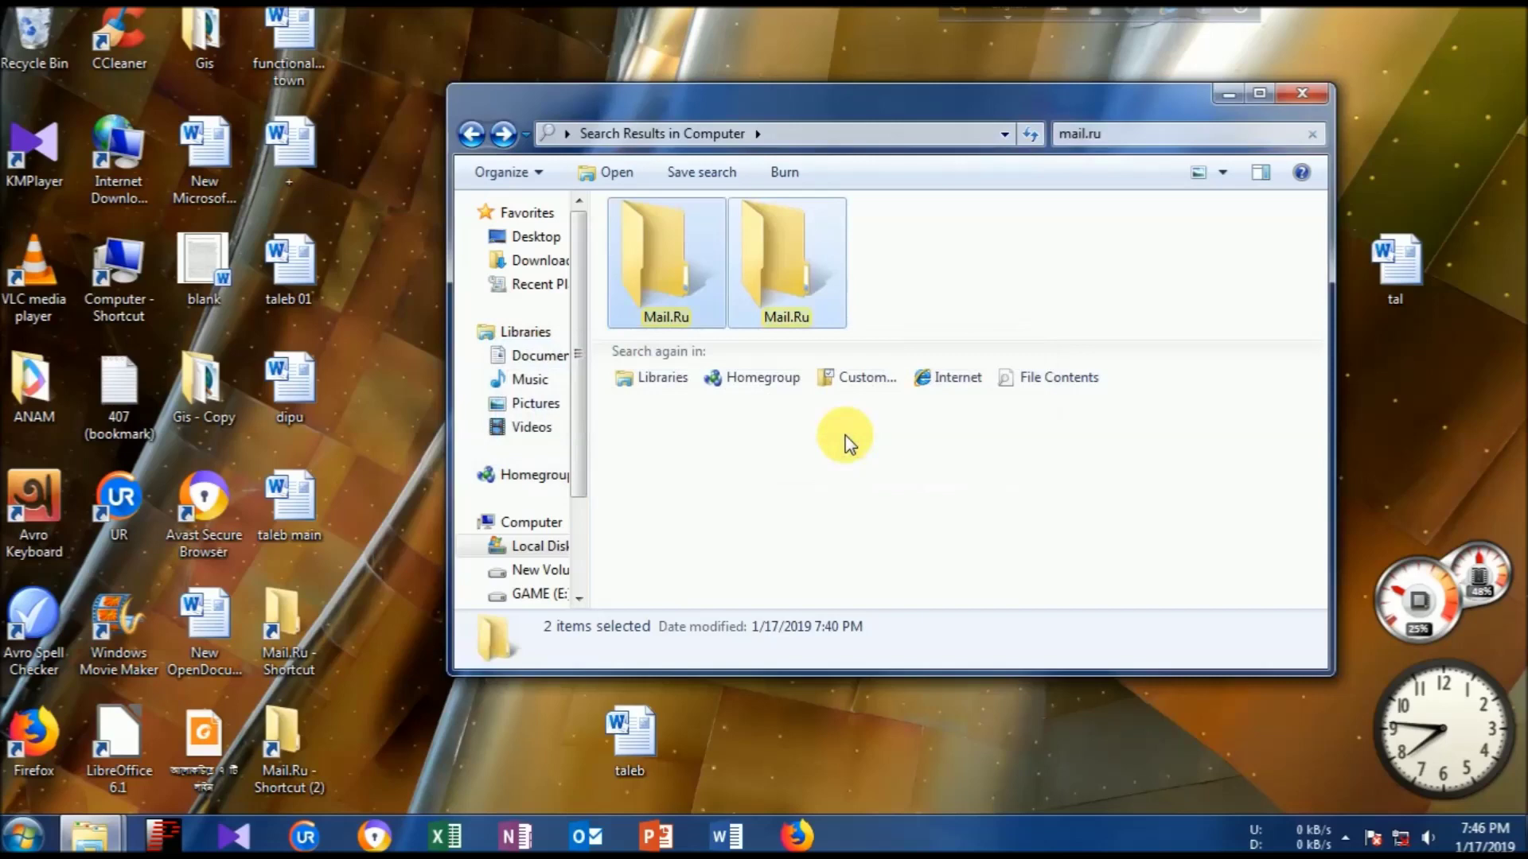
Re-run the mail.ru search and permanently empty the Recycle Bin's 12 items.
{"action": "left_click", "coordinate": [1027, 137]}
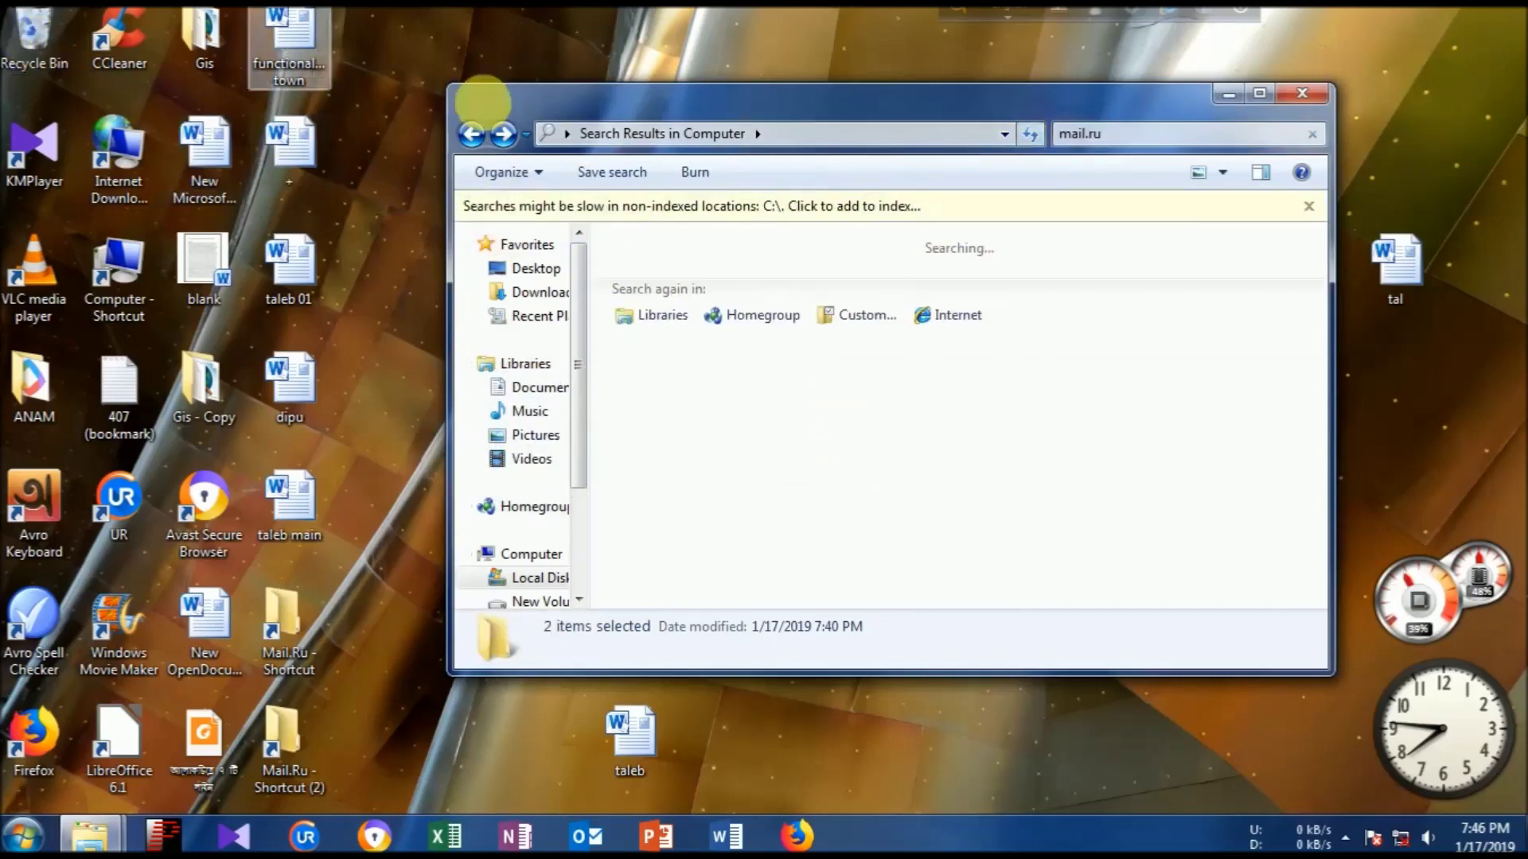
{"action": "left_click", "coordinate": [1308, 206]}
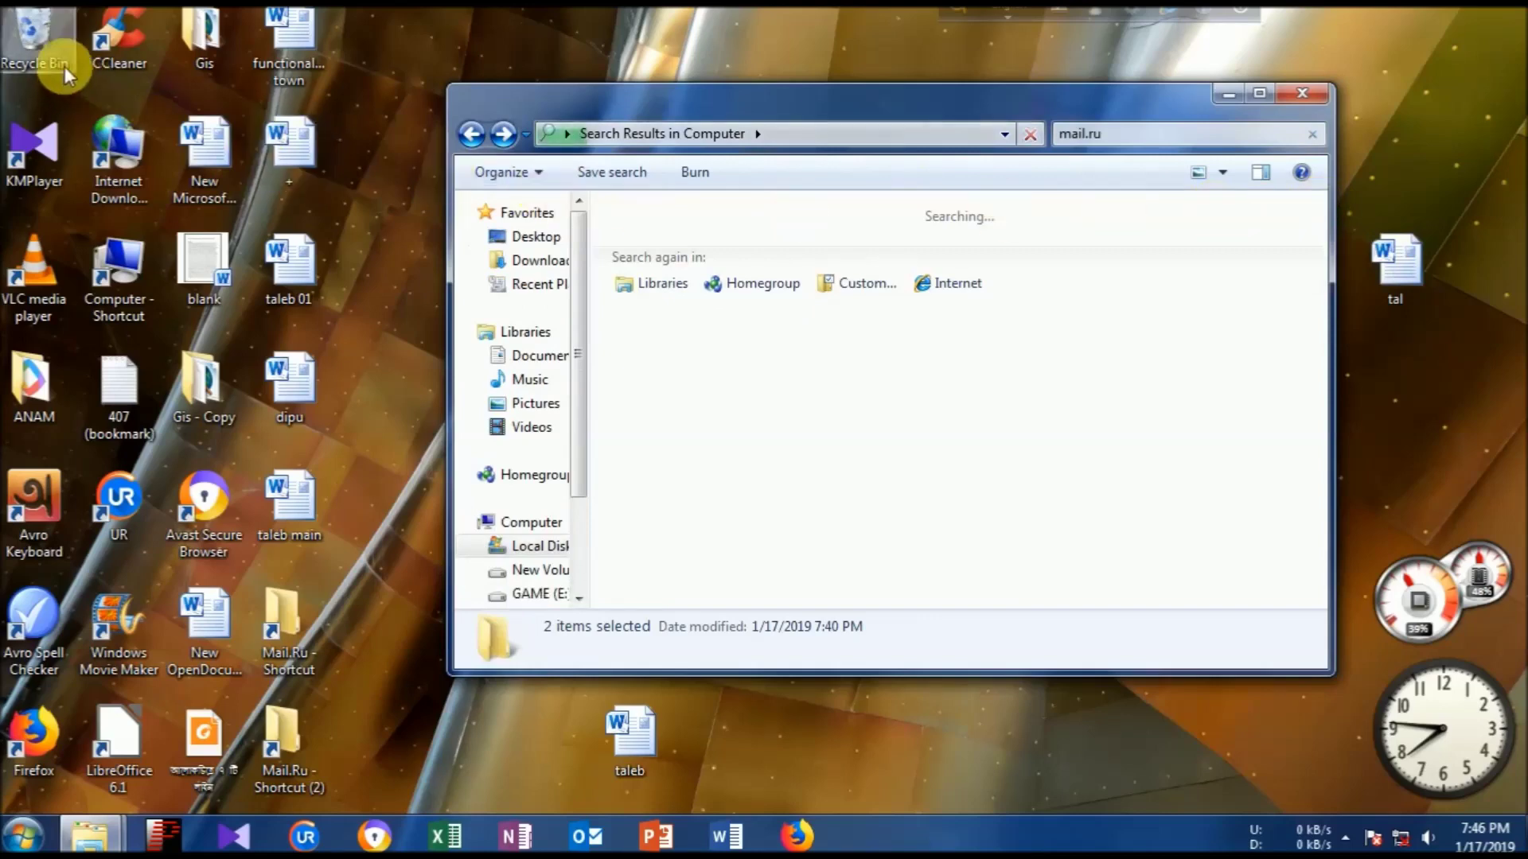
{"action": "double_click", "coordinate": [27, 40]}
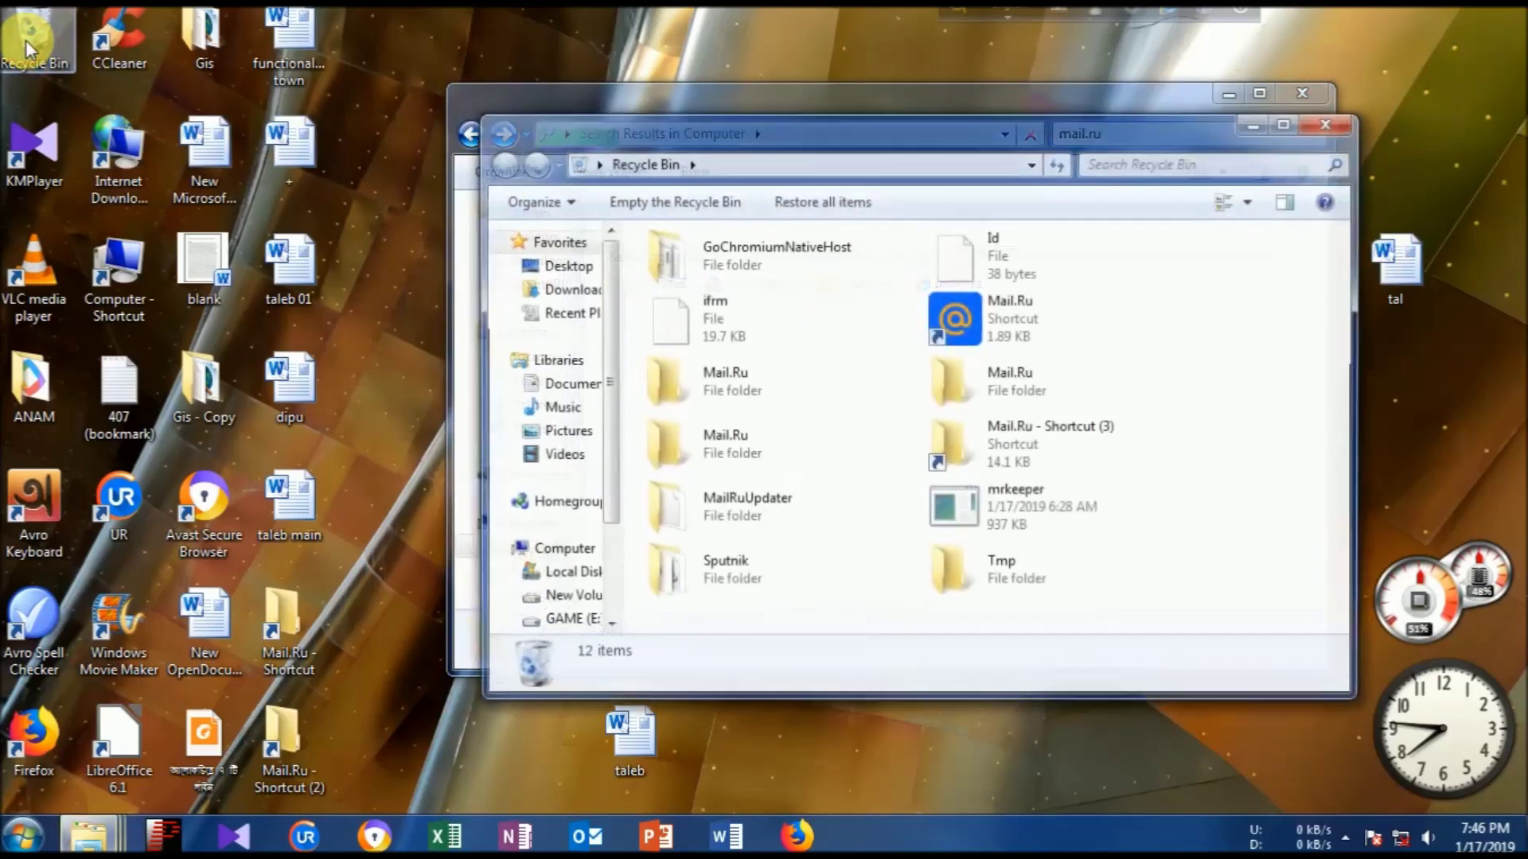
{"action": "left_click", "coordinate": [672, 201]}
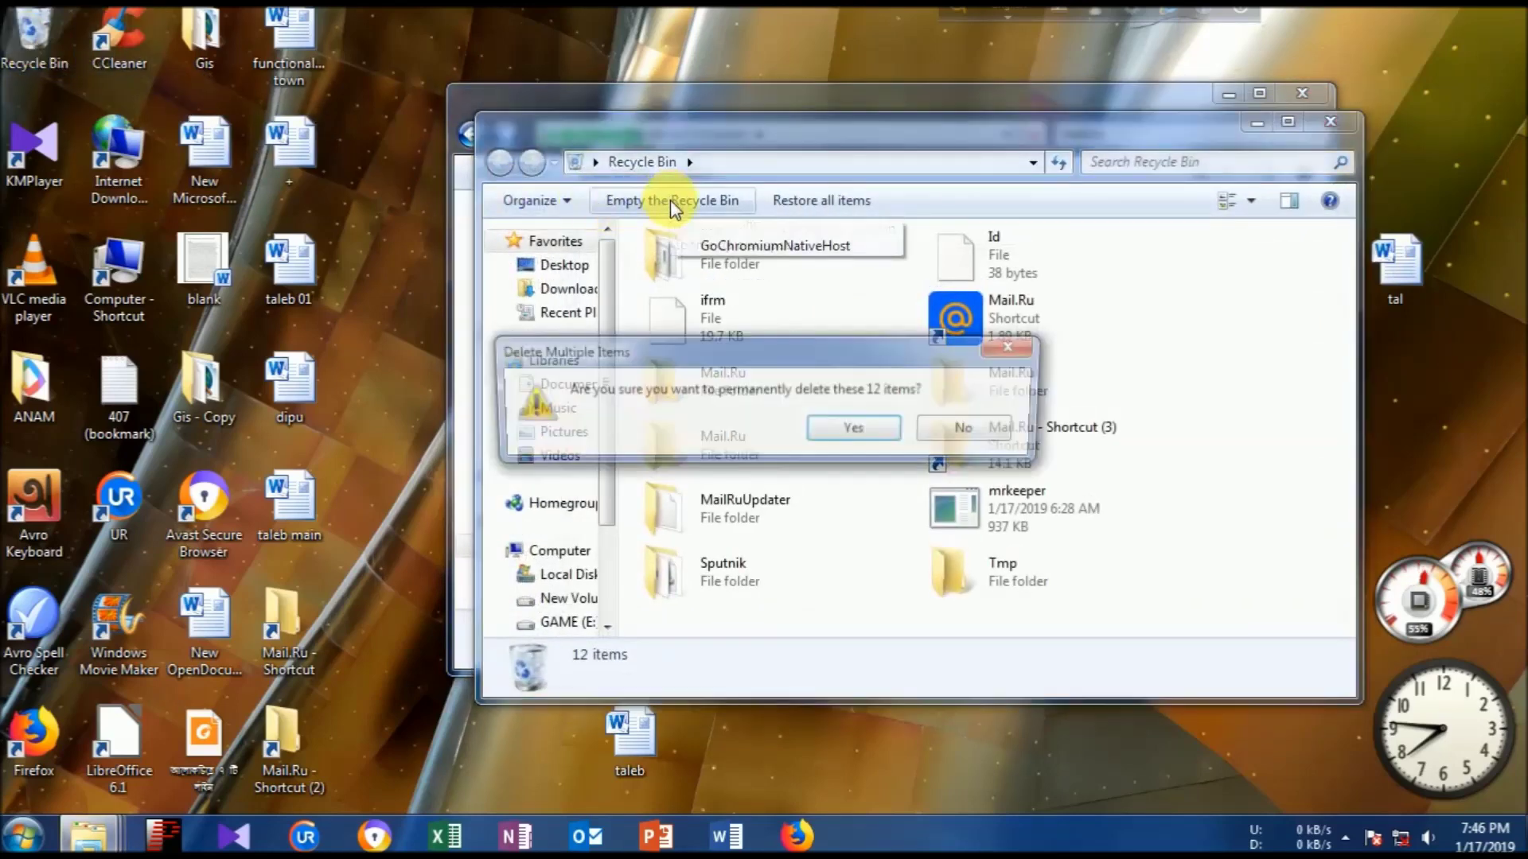
{"action": "left_click", "coordinate": [873, 432]}
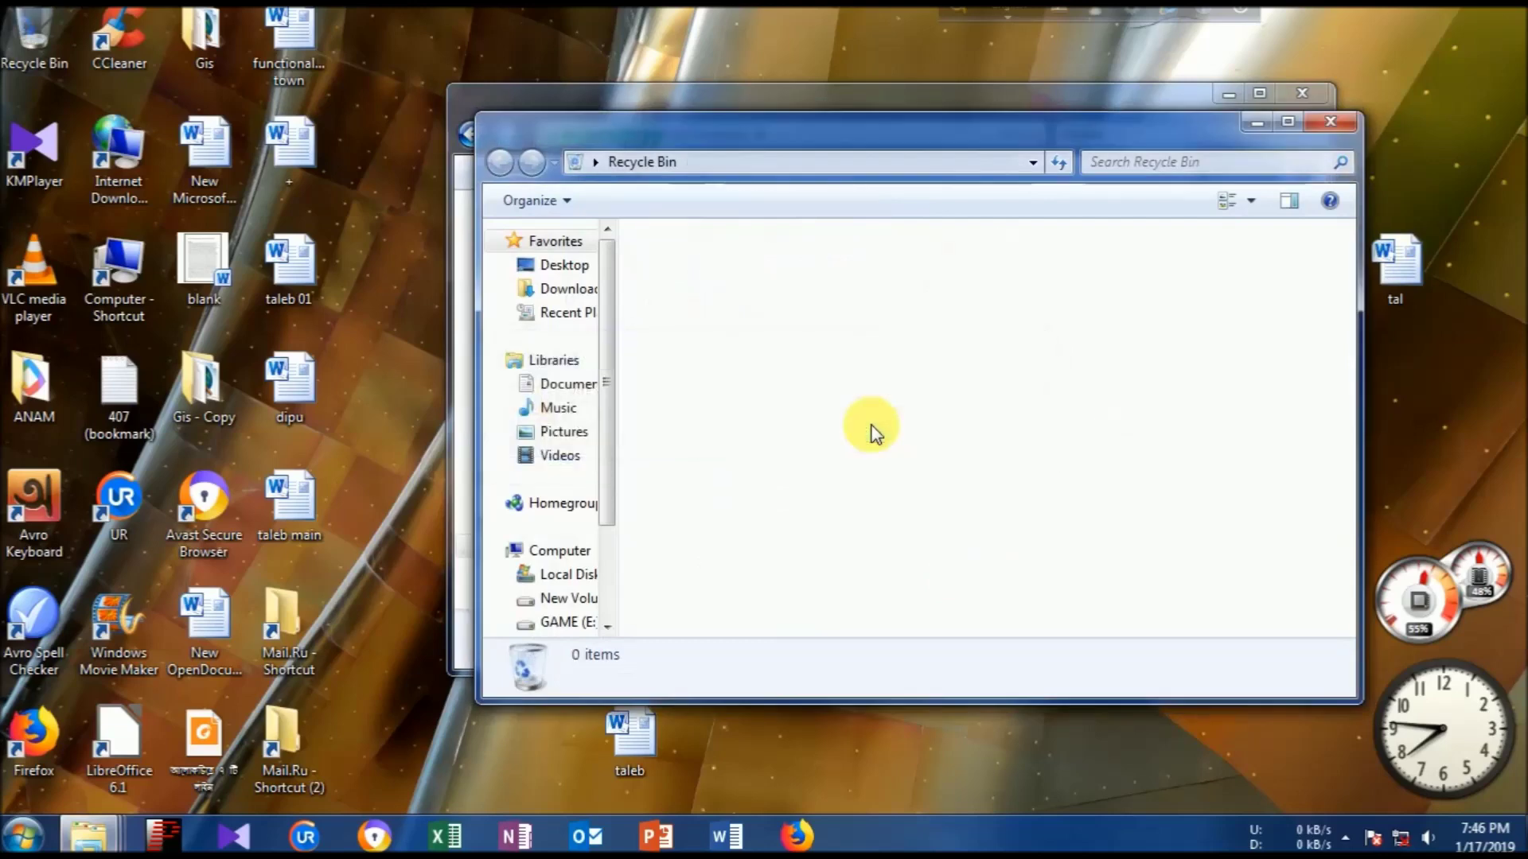
{"action": "left_click", "coordinate": [1333, 119]}
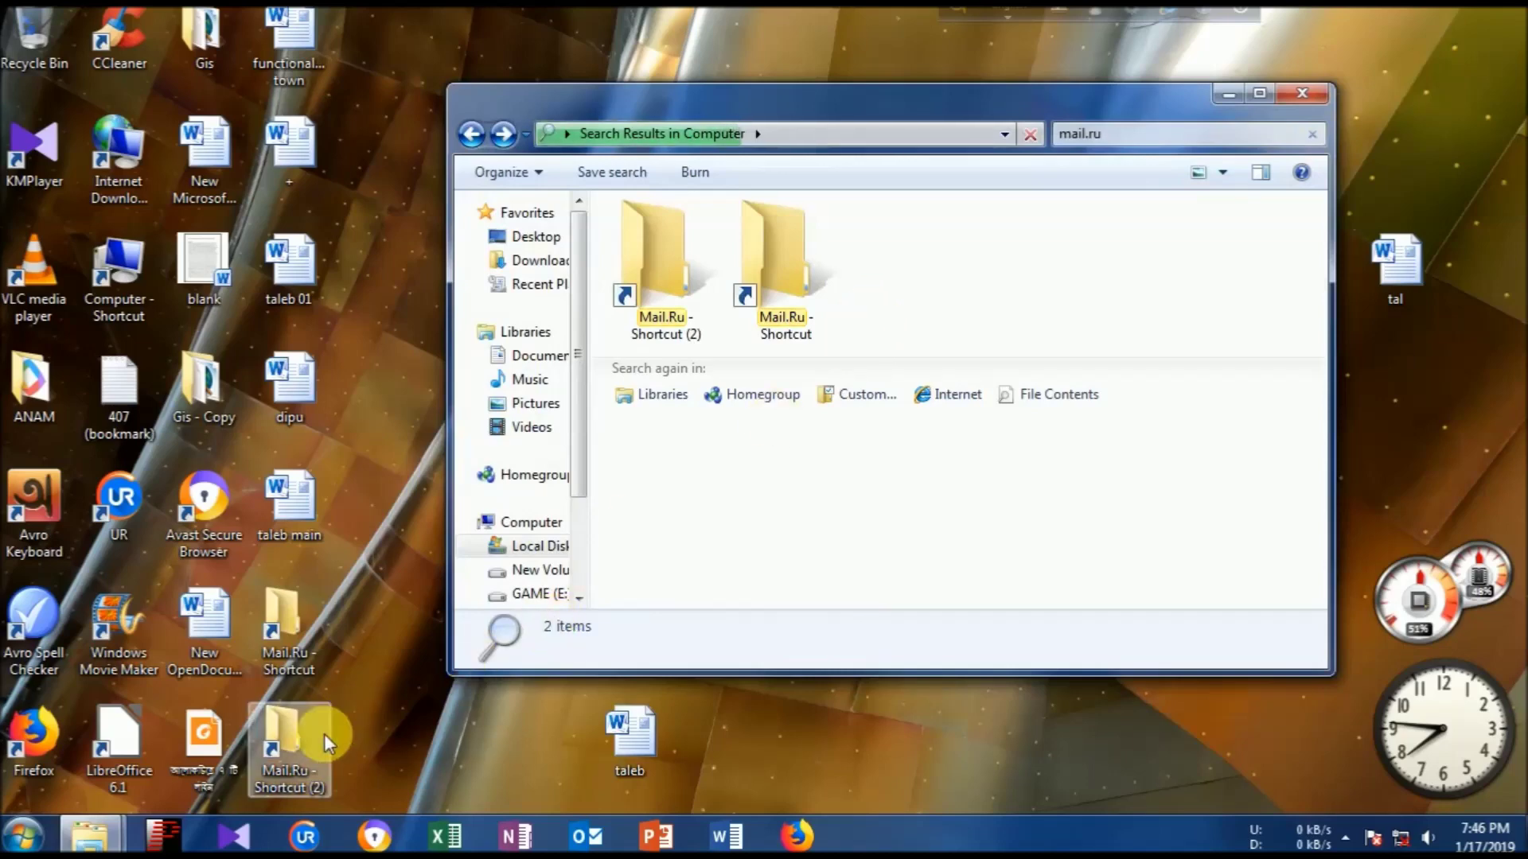
Delete the two Mail.Ru shortcuts from the desktop.
{"action": "mouse_move", "coordinate": [355, 614]}
{"action": "left_mouse_down"}
{"action": "mouse_move", "coordinate": [291, 727]}
{"action": "mouse_move", "coordinate": [296, 761]}
{"action": "left_mouse_up"}
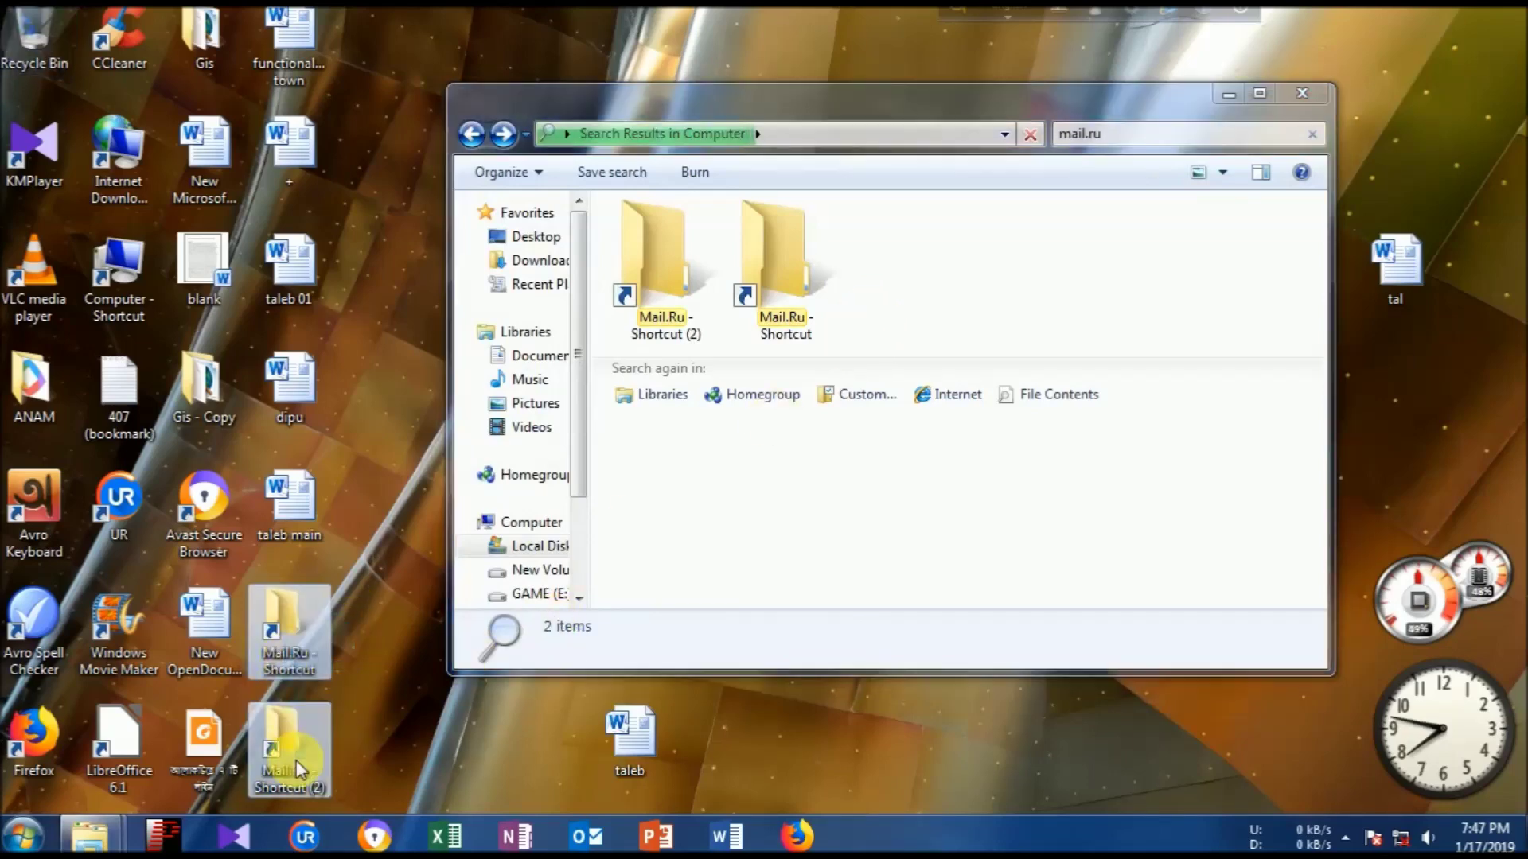
{"action": "right_click", "coordinate": [288, 678]}
{"action": "left_click", "coordinate": [342, 568]}
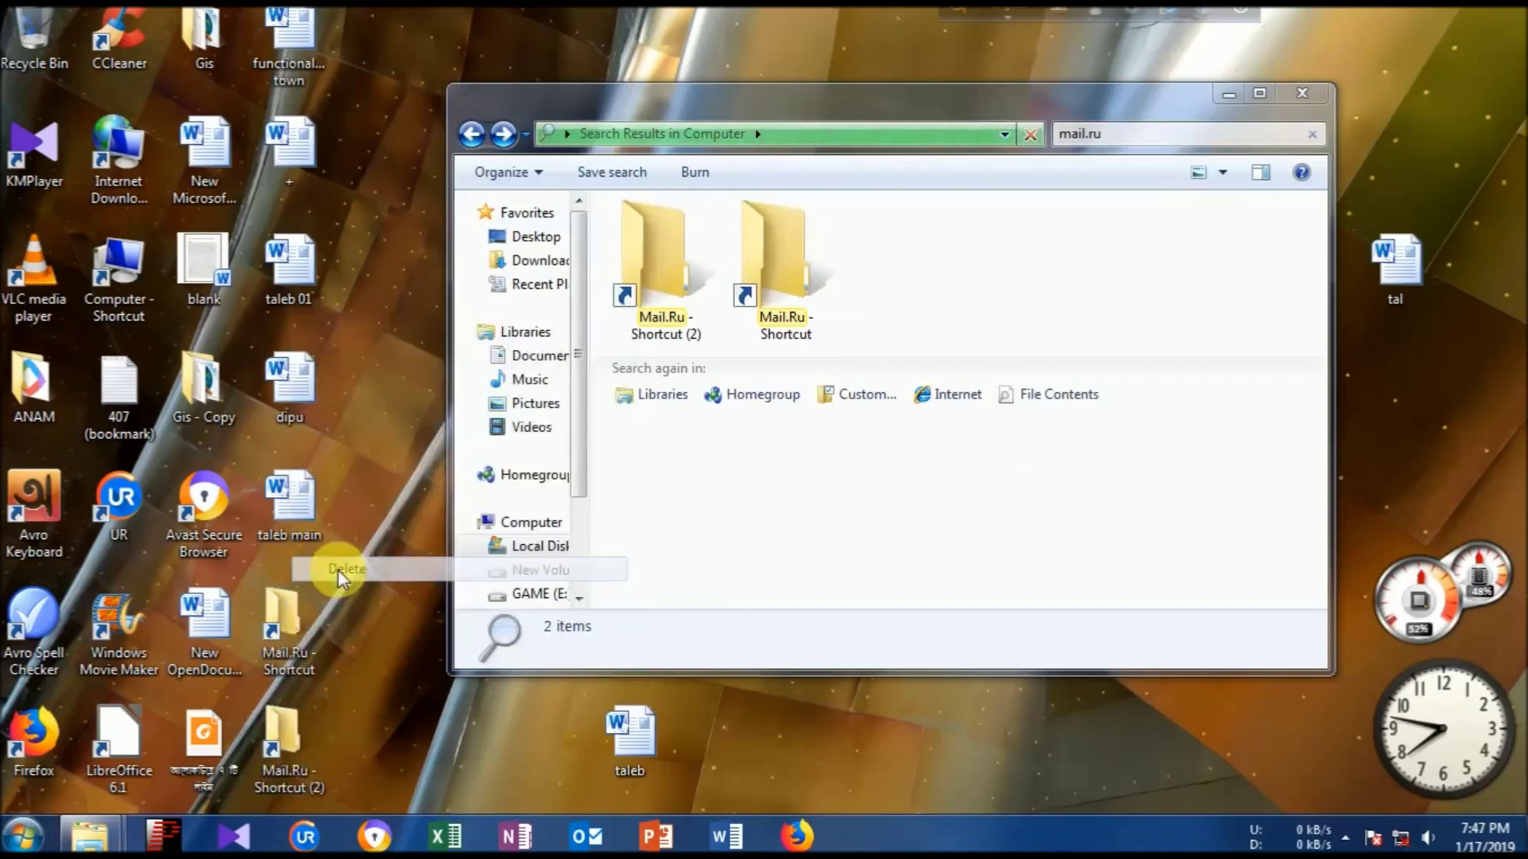
{"action": "left_click", "coordinate": [863, 430]}
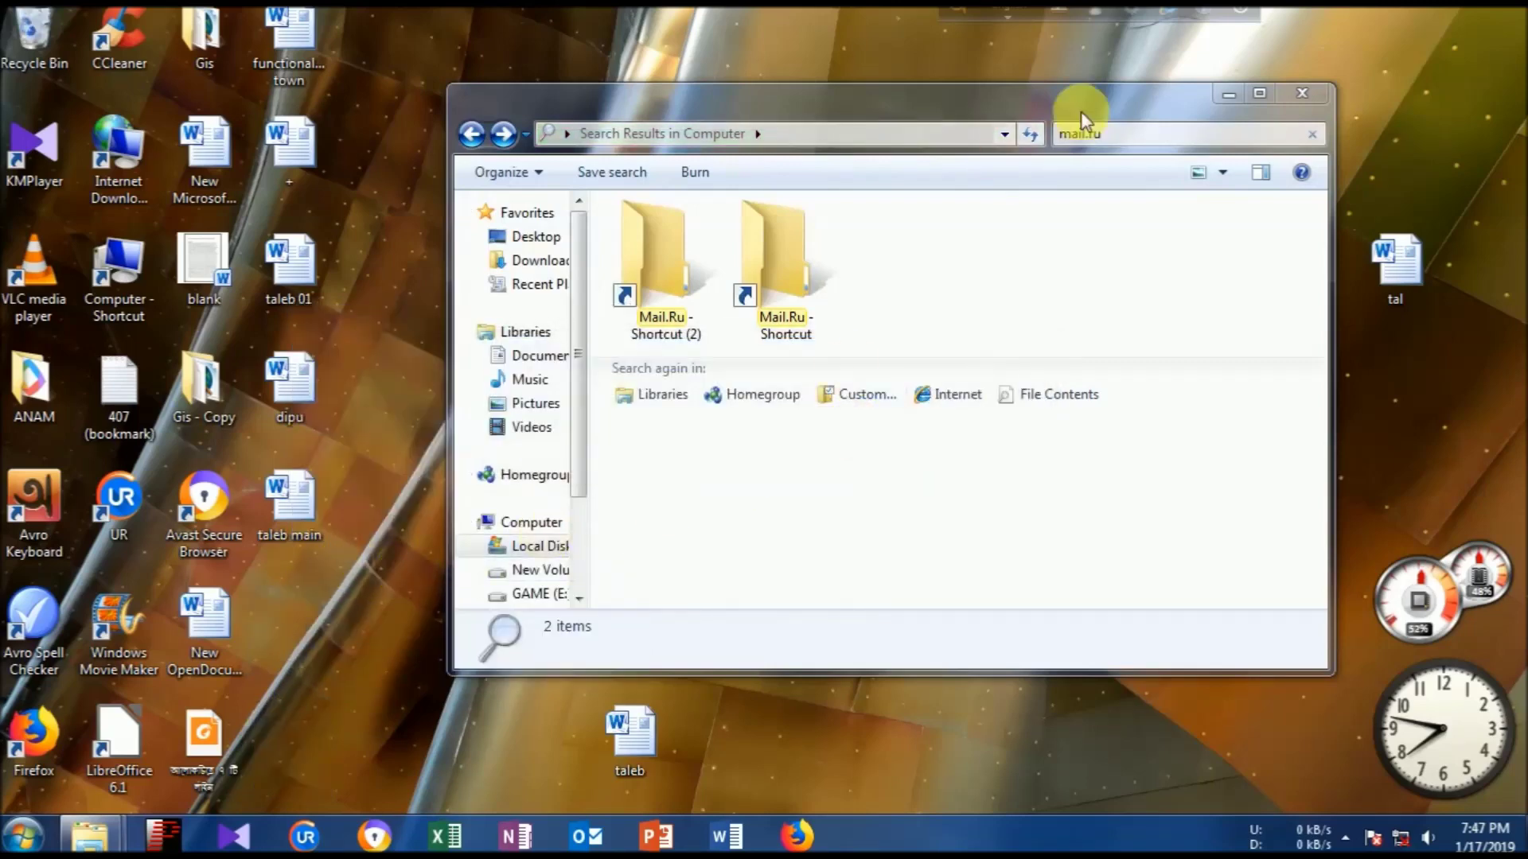
Re-run the mail.ru search, find nothing, and close the search window.
{"action": "left_click", "coordinate": [1033, 136]}
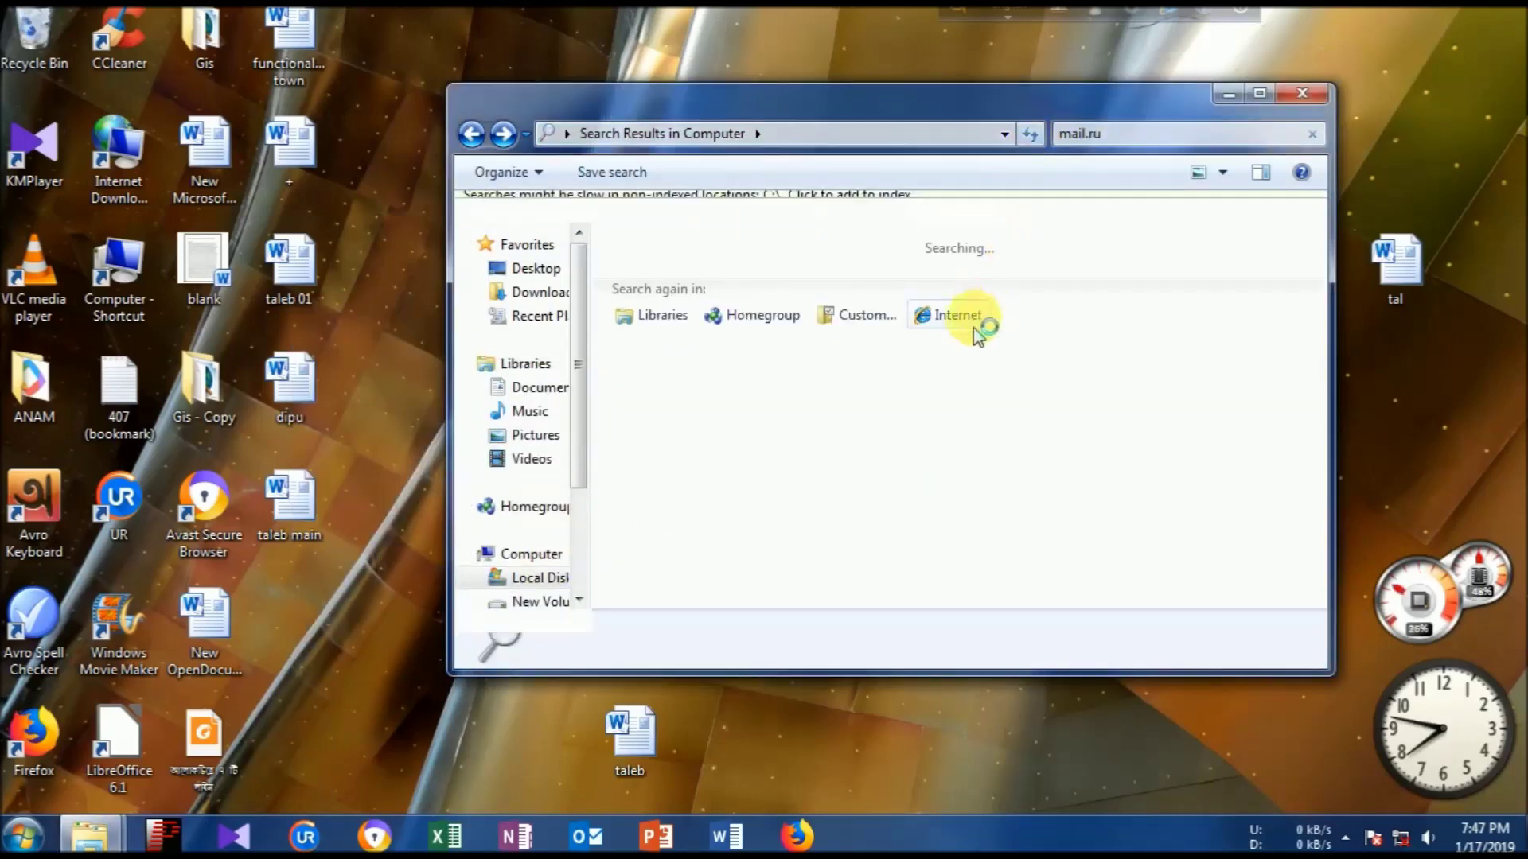
{"action": "left_click", "coordinate": [1308, 206]}
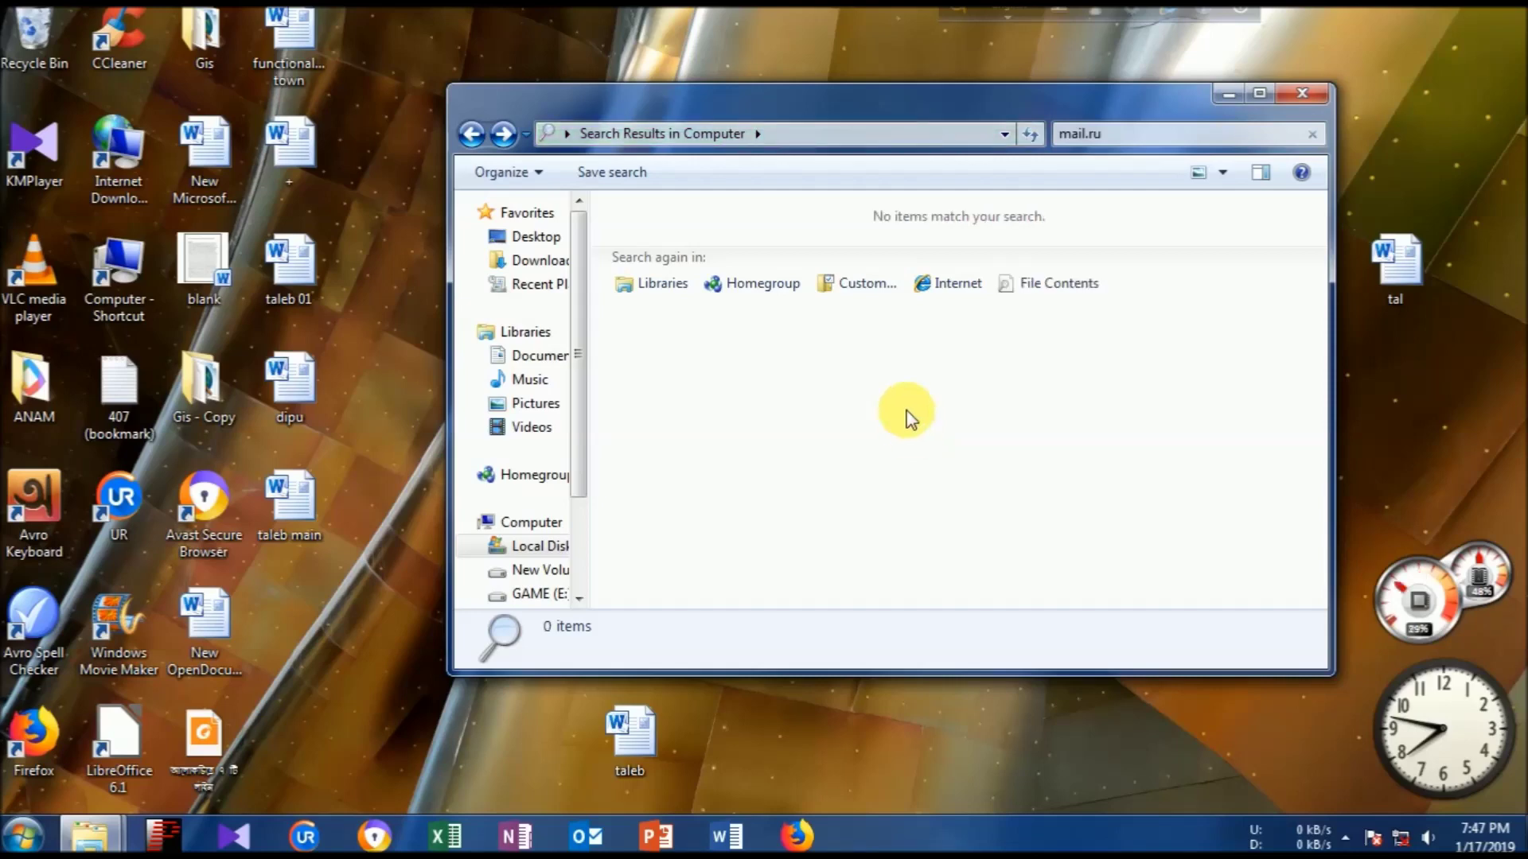
{"action": "left_click", "coordinate": [1304, 93]}
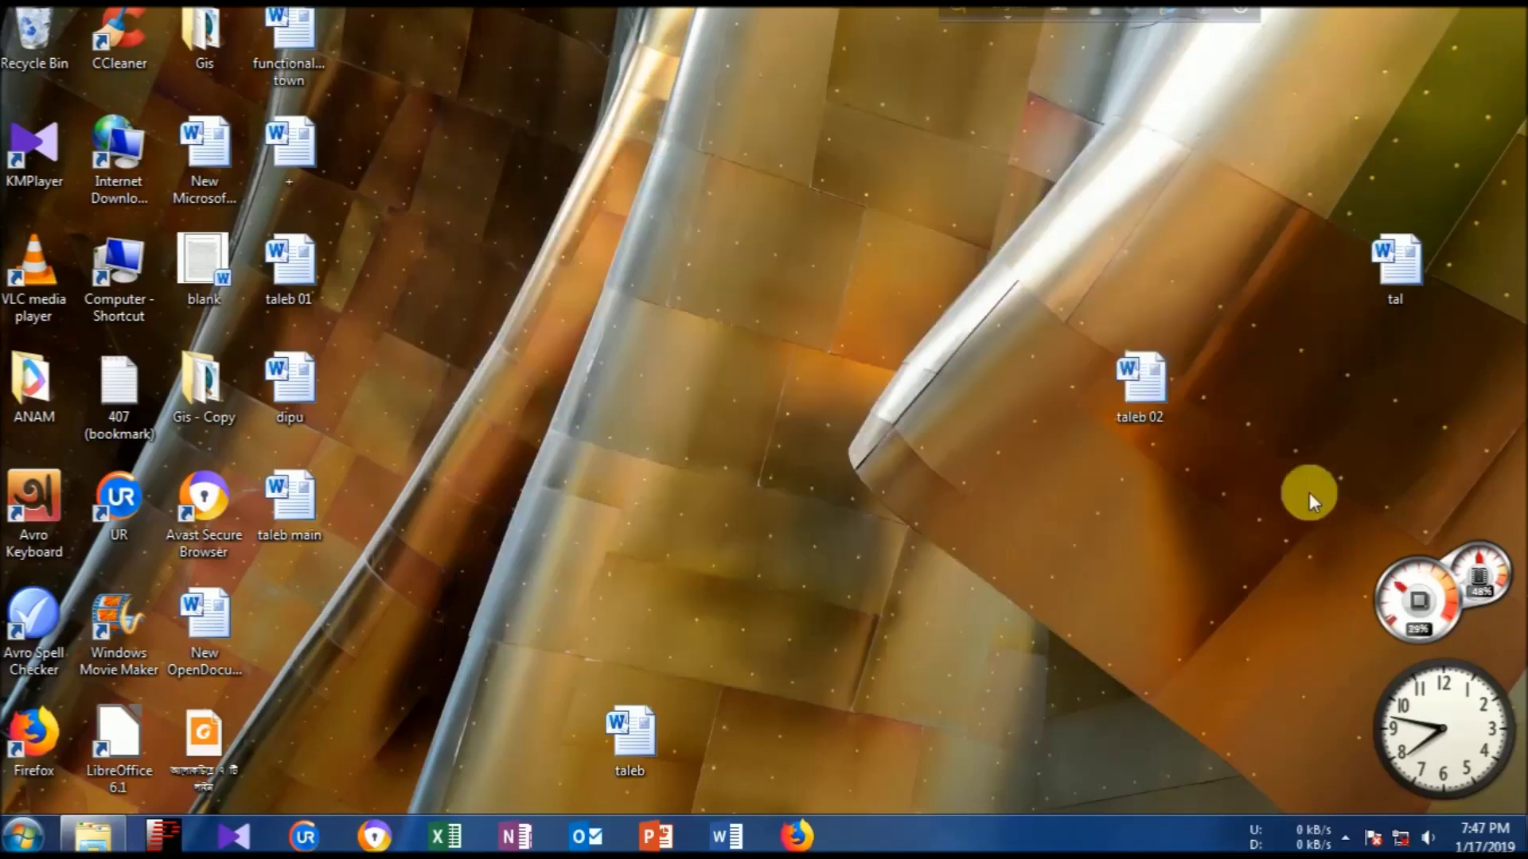
{"action": "left_click", "coordinate": [1345, 838]}
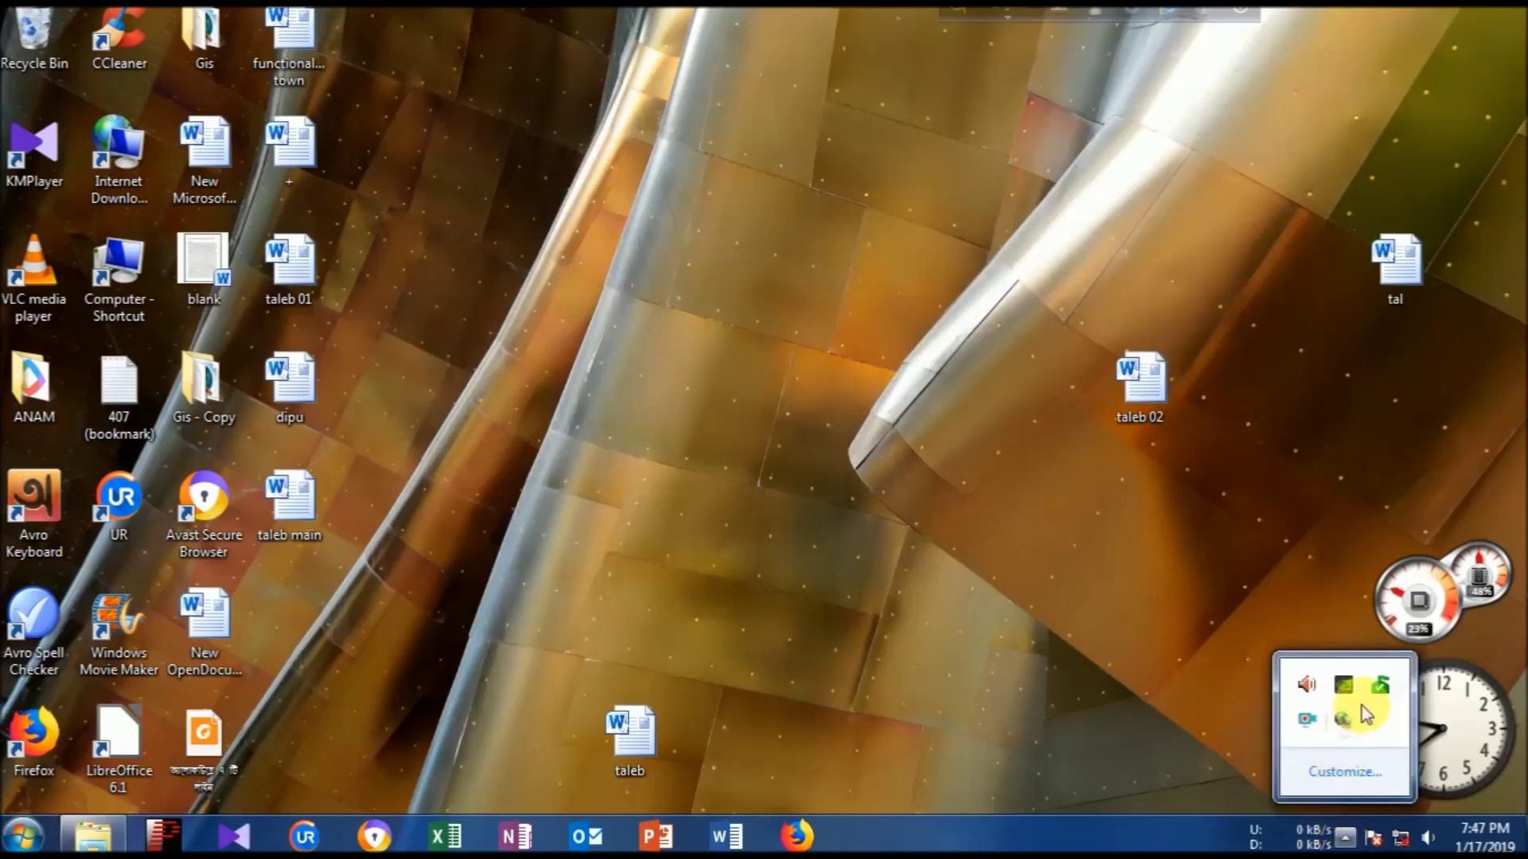
{"action": "left_click", "coordinate": [1391, 703]}
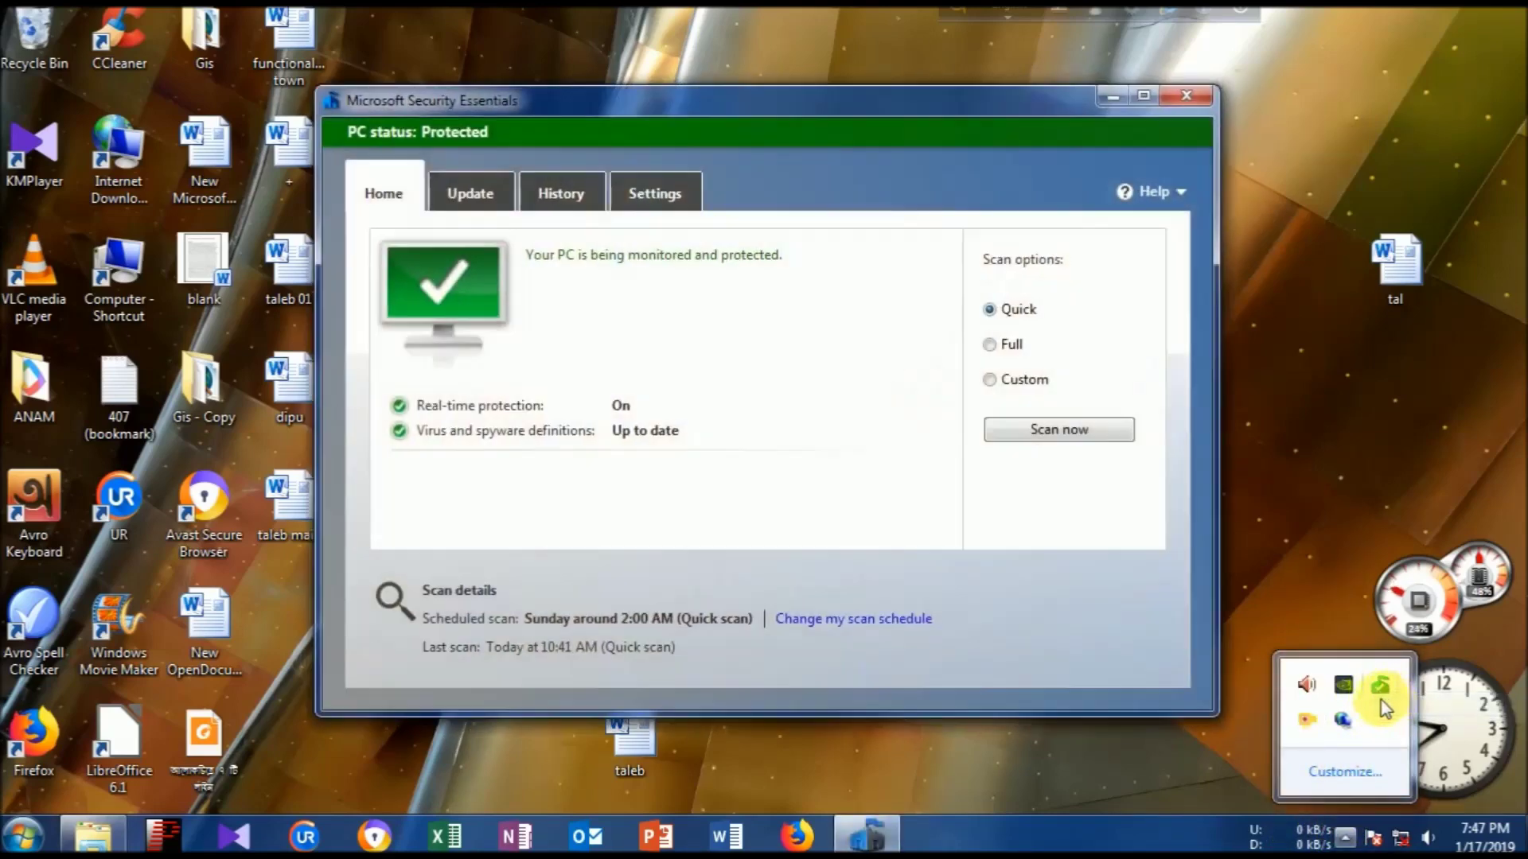
{"action": "left_click", "coordinate": [487, 203]}
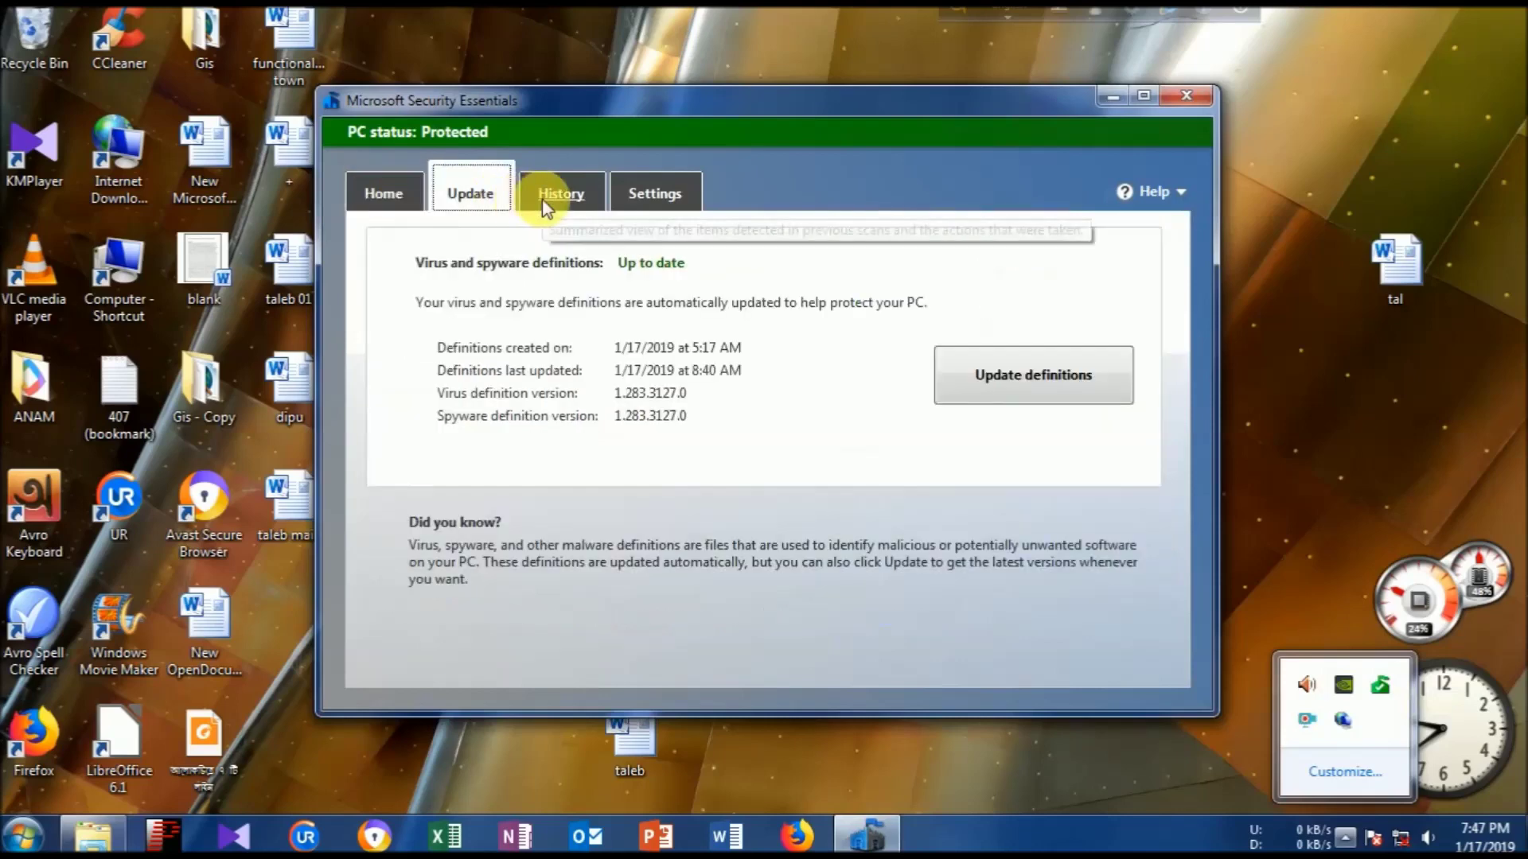
{"action": "left_click", "coordinate": [549, 194]}
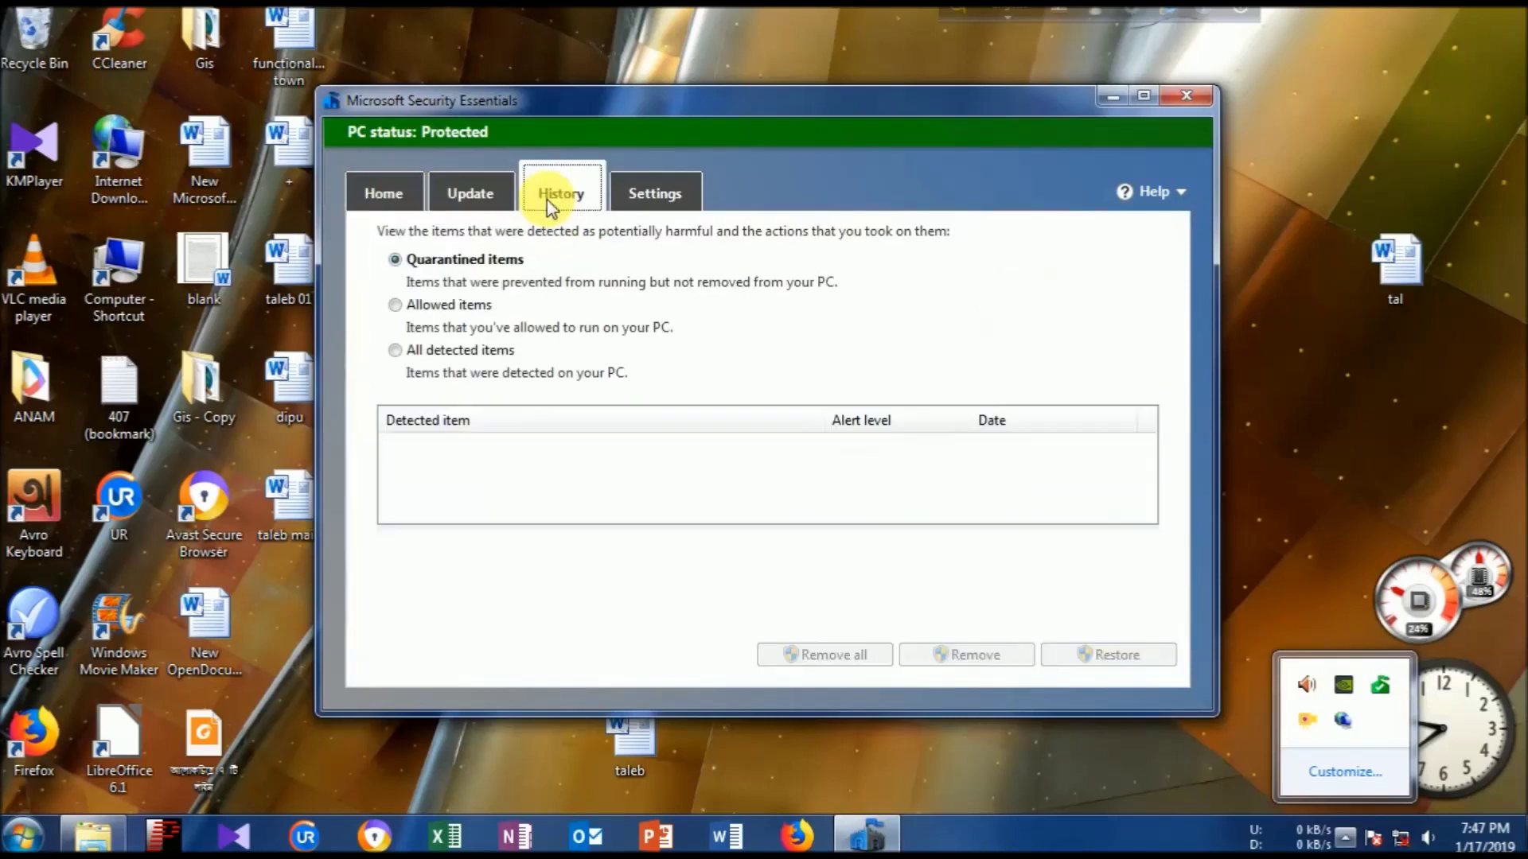
{"action": "left_click", "coordinate": [1194, 97]}
{"action": "right_click", "coordinate": [857, 329]}
Refresh the desktop and empty the Recycle Bin, permanently deleting its last 2 items.
{"action": "left_click", "coordinate": [919, 394]}
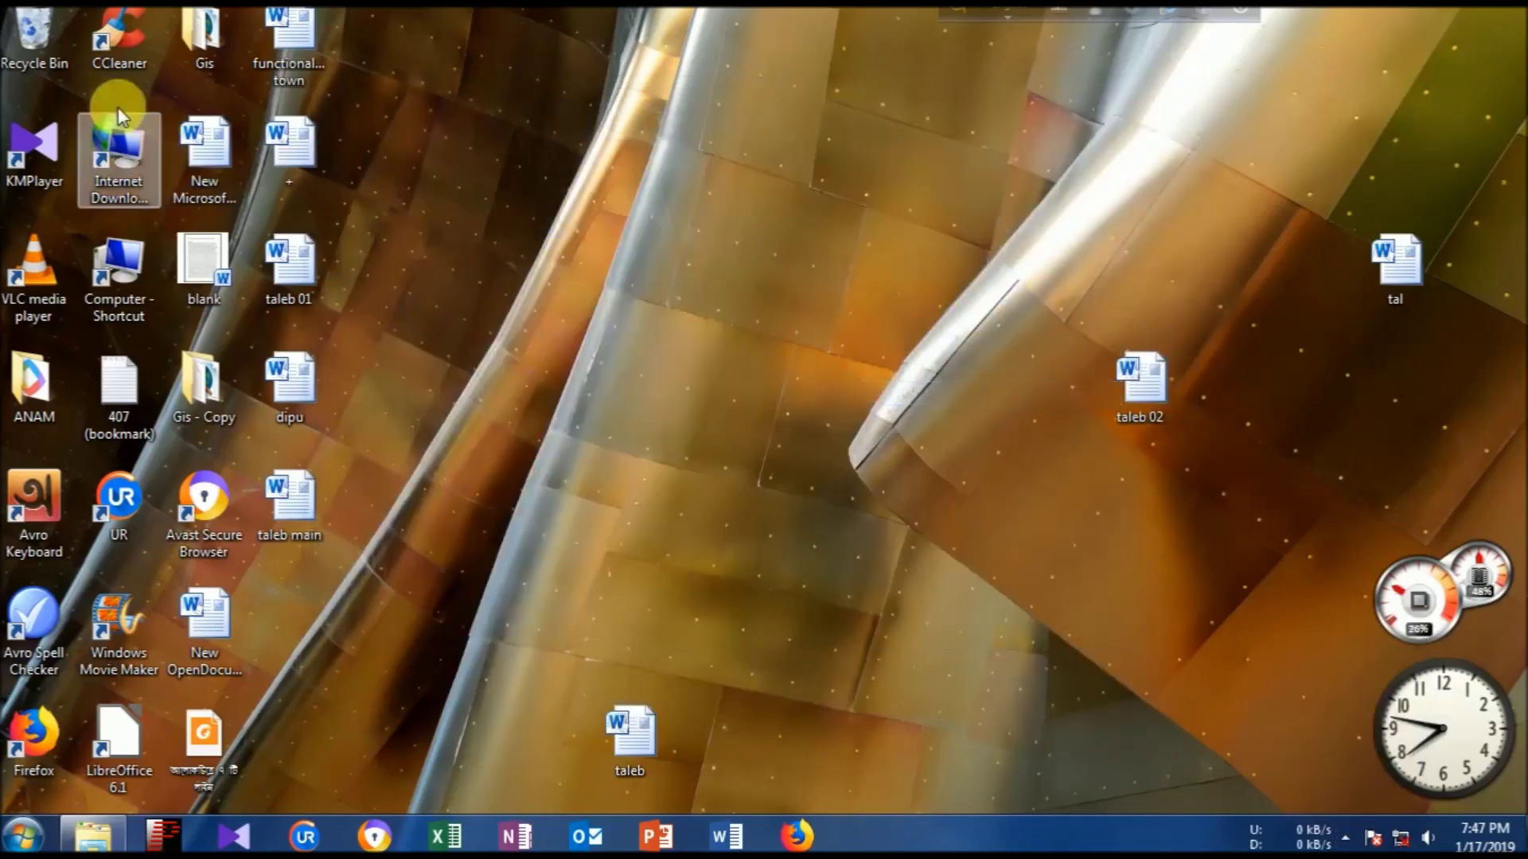
{"action": "right_click", "coordinate": [47, 48]}
{"action": "left_click", "coordinate": [141, 89]}
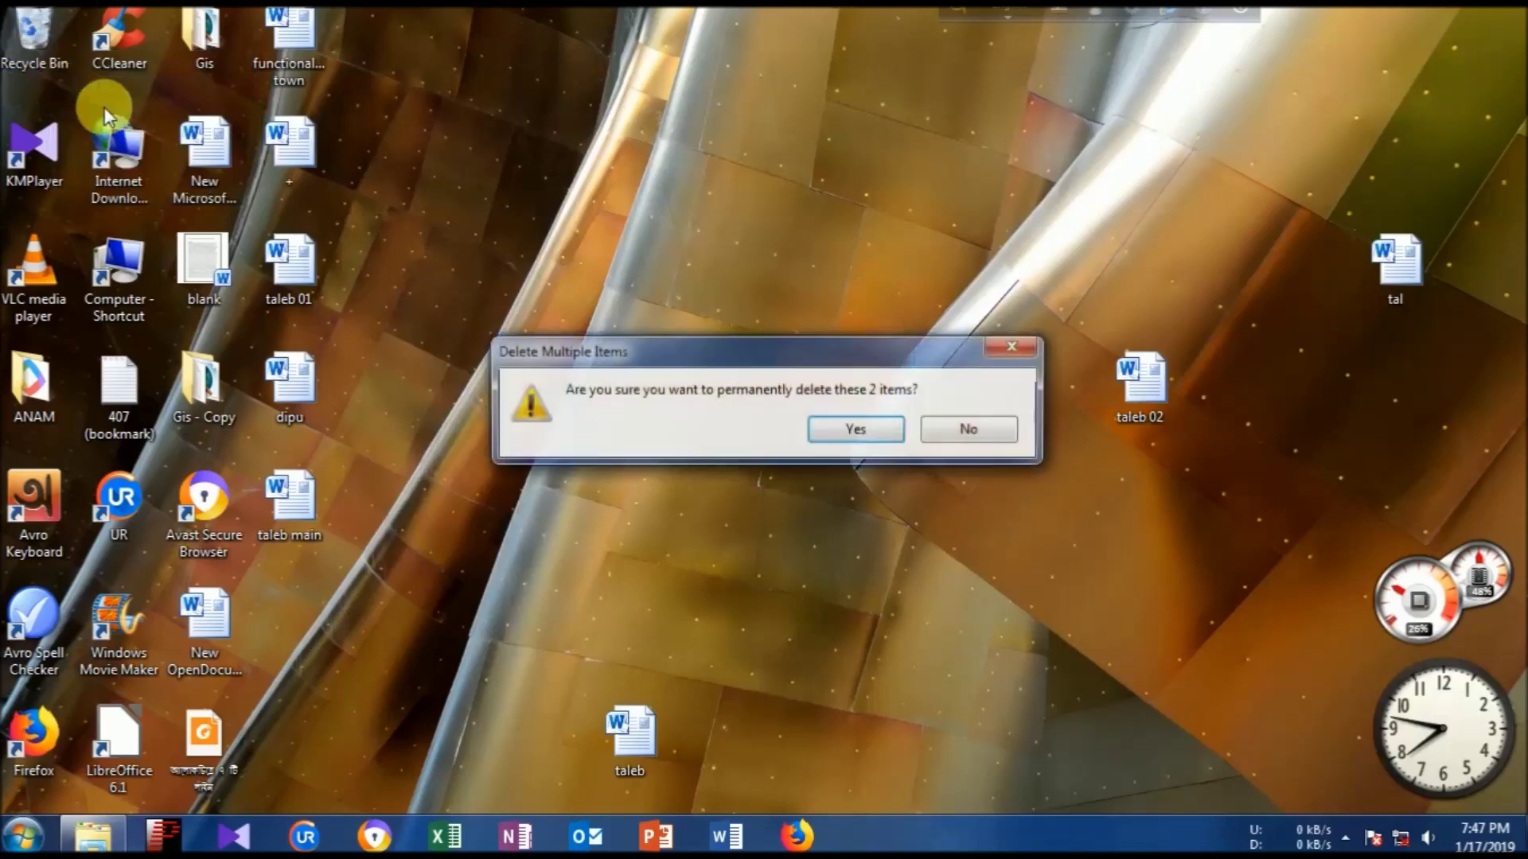
{"action": "left_click", "coordinate": [867, 440]}
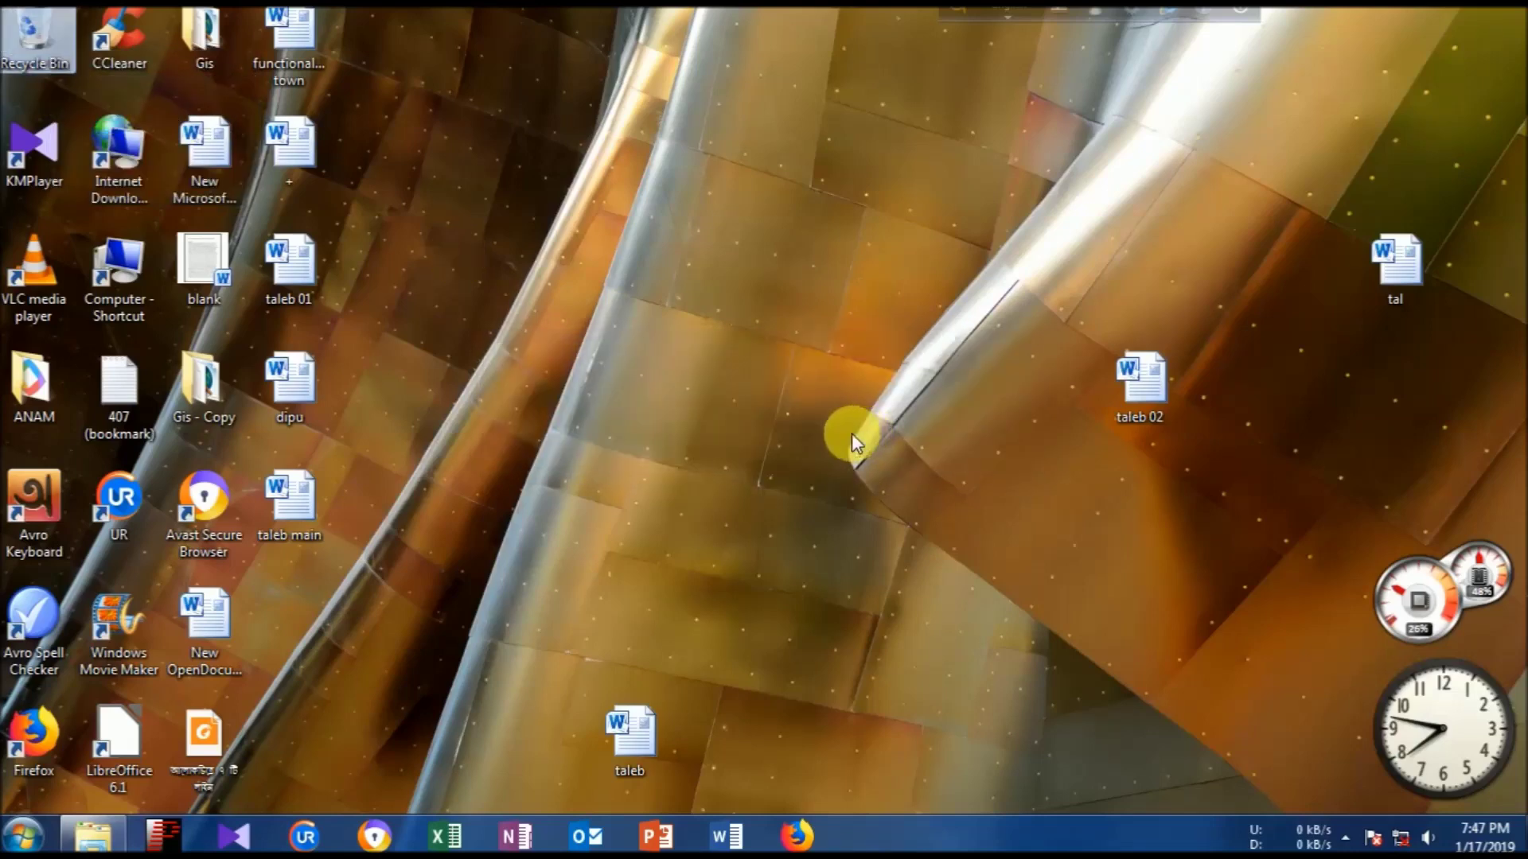
{"action": "left_click", "coordinate": [594, 288]}
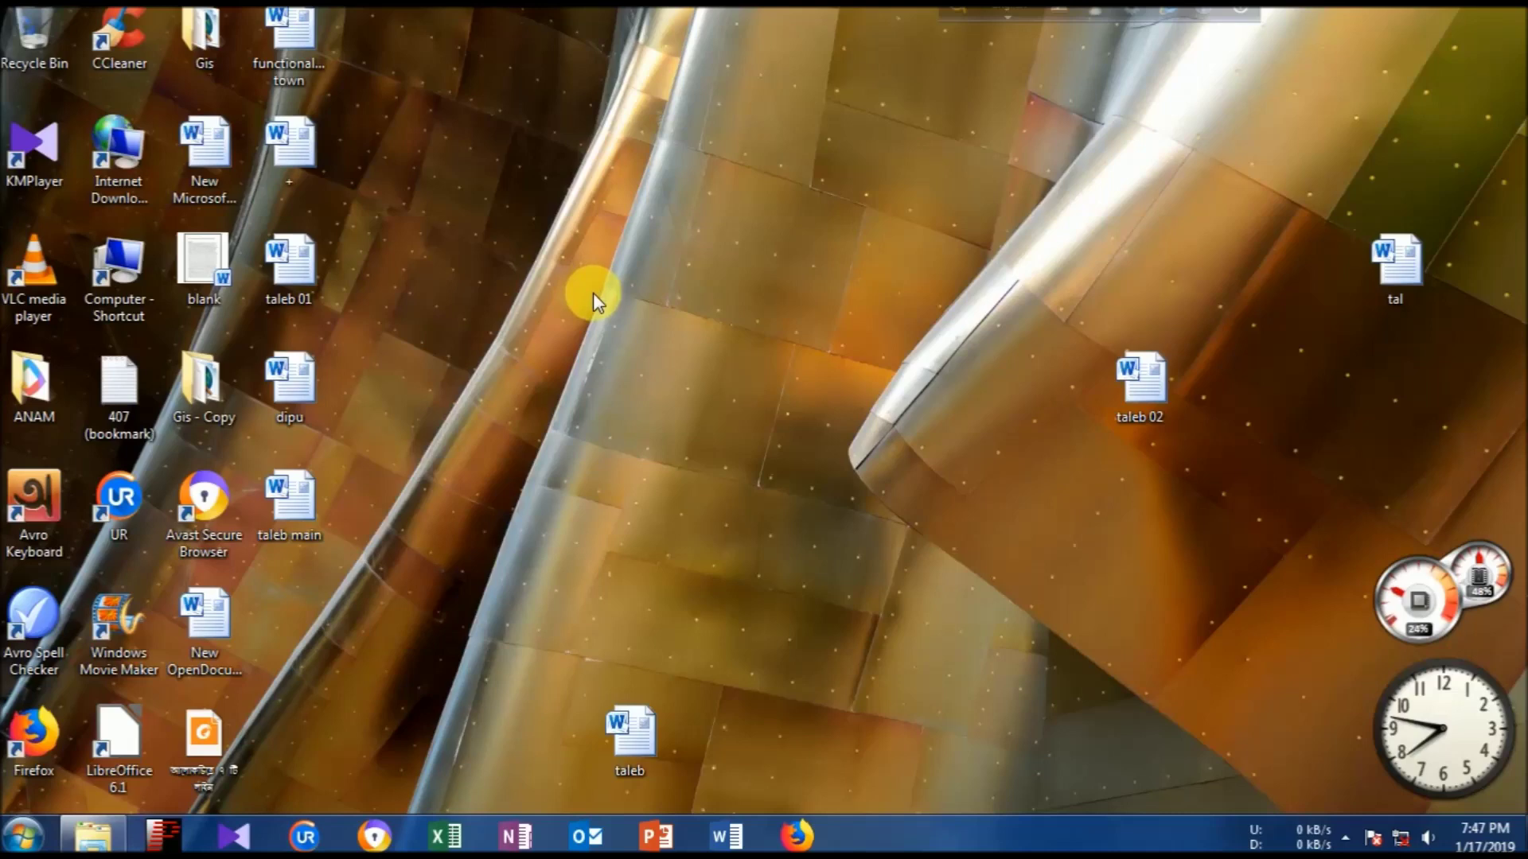